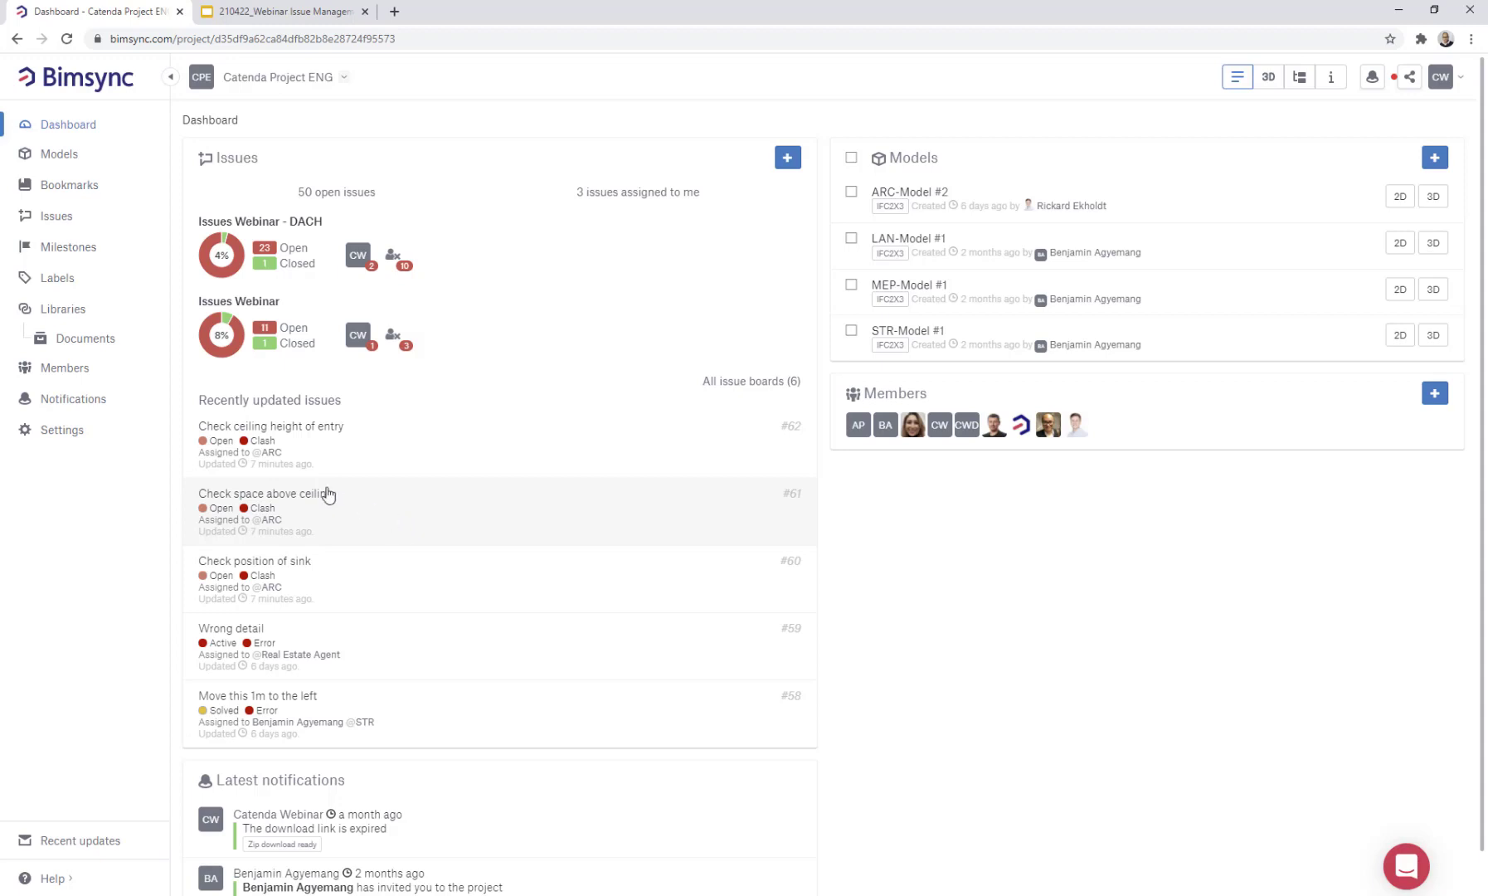
# Open Clinic_046_Demolition - Building 200 Exterior Building Elevations.pdf from Clinic Drawings / 07-Architectural in the document library and examine the west elevation up close
pyautogui.click(80, 340)
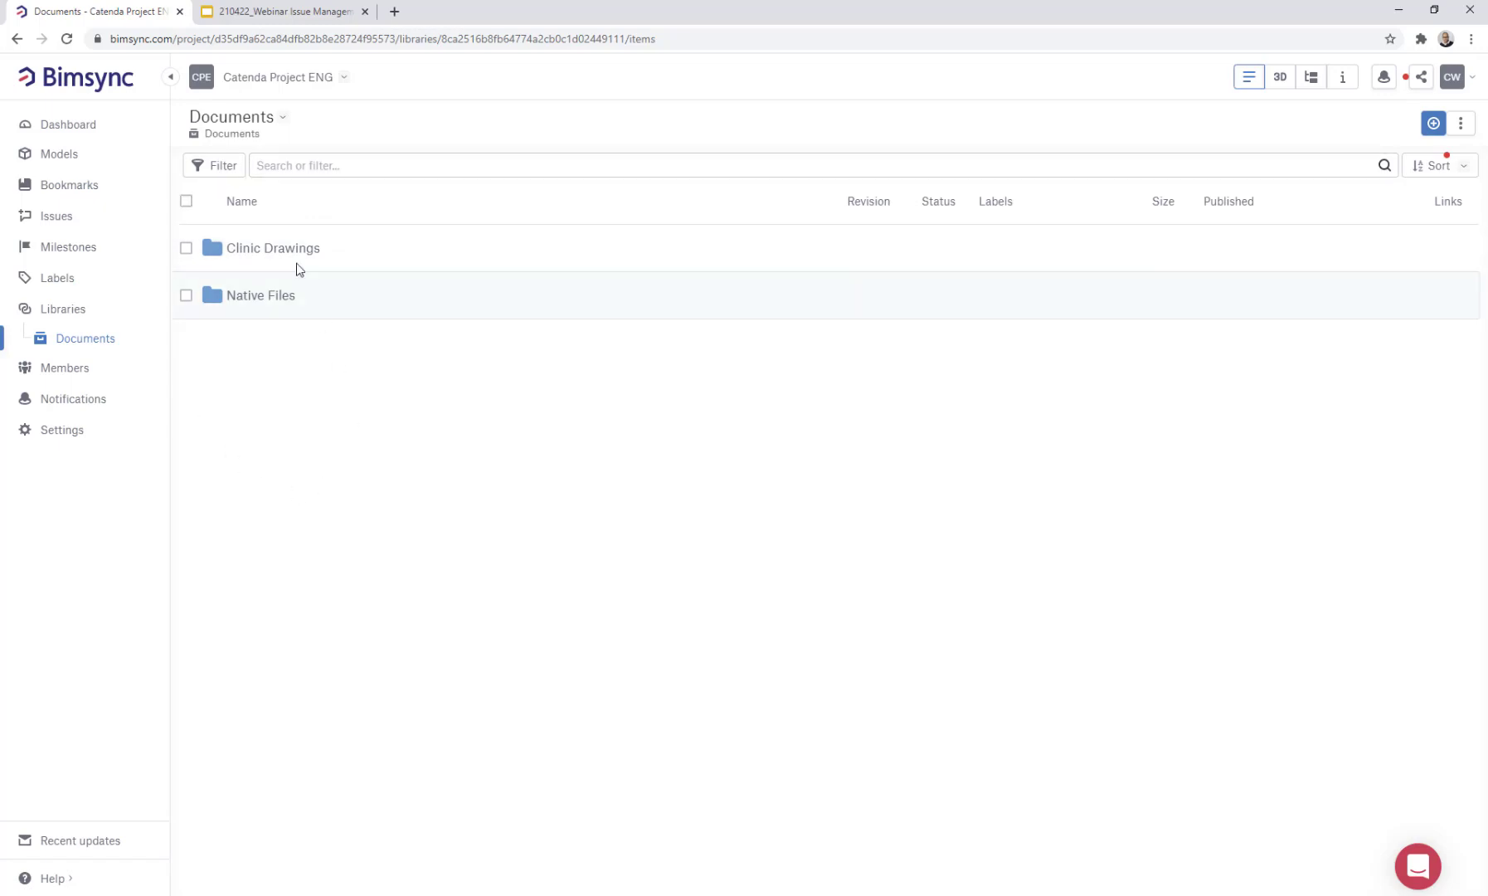
pyautogui.click(275, 249)
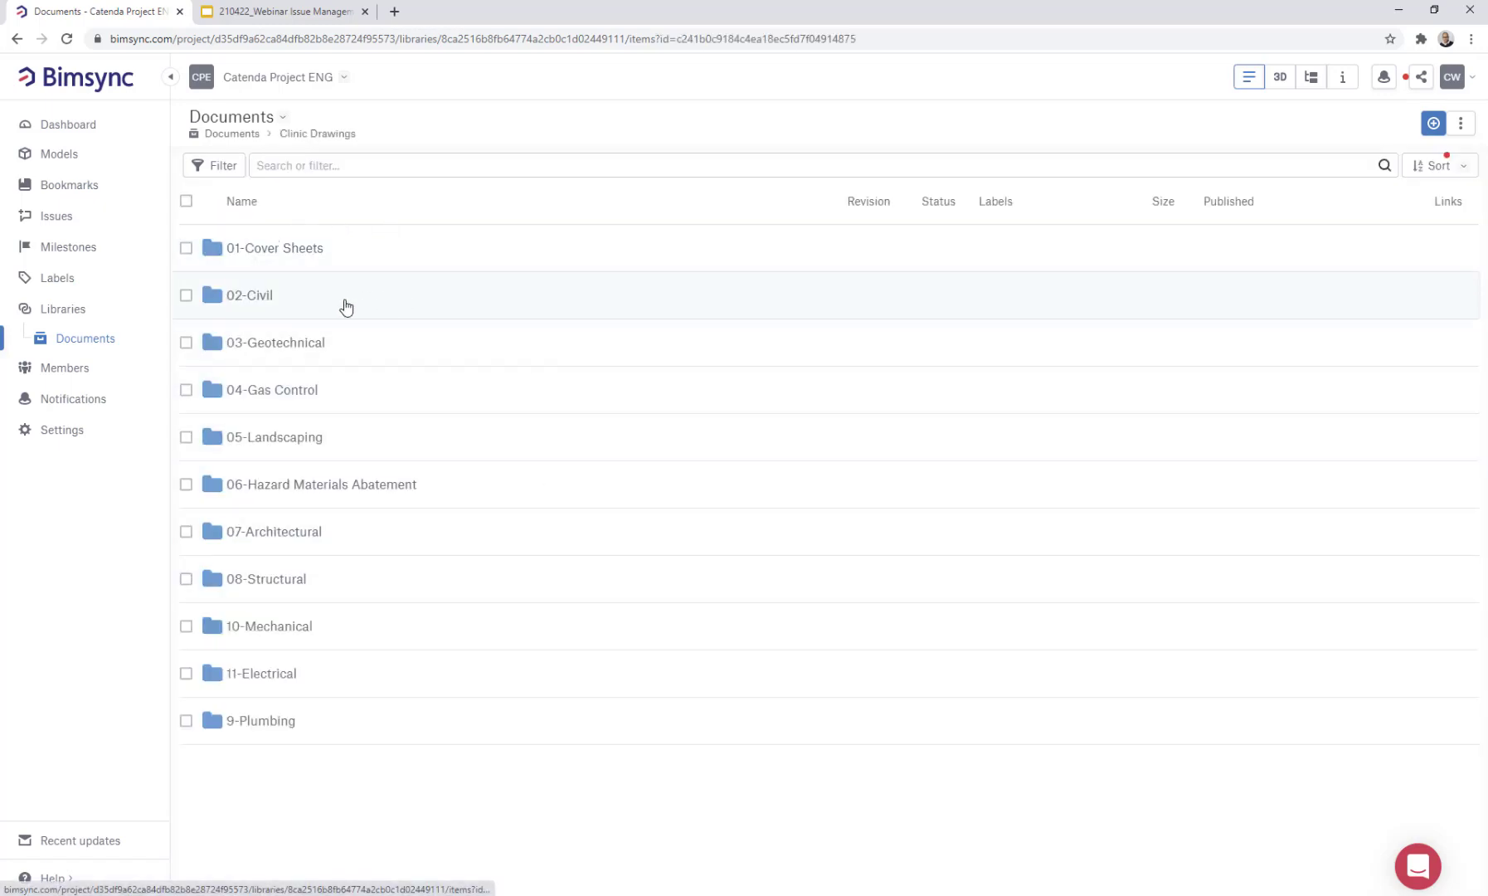
pyautogui.click(319, 344)
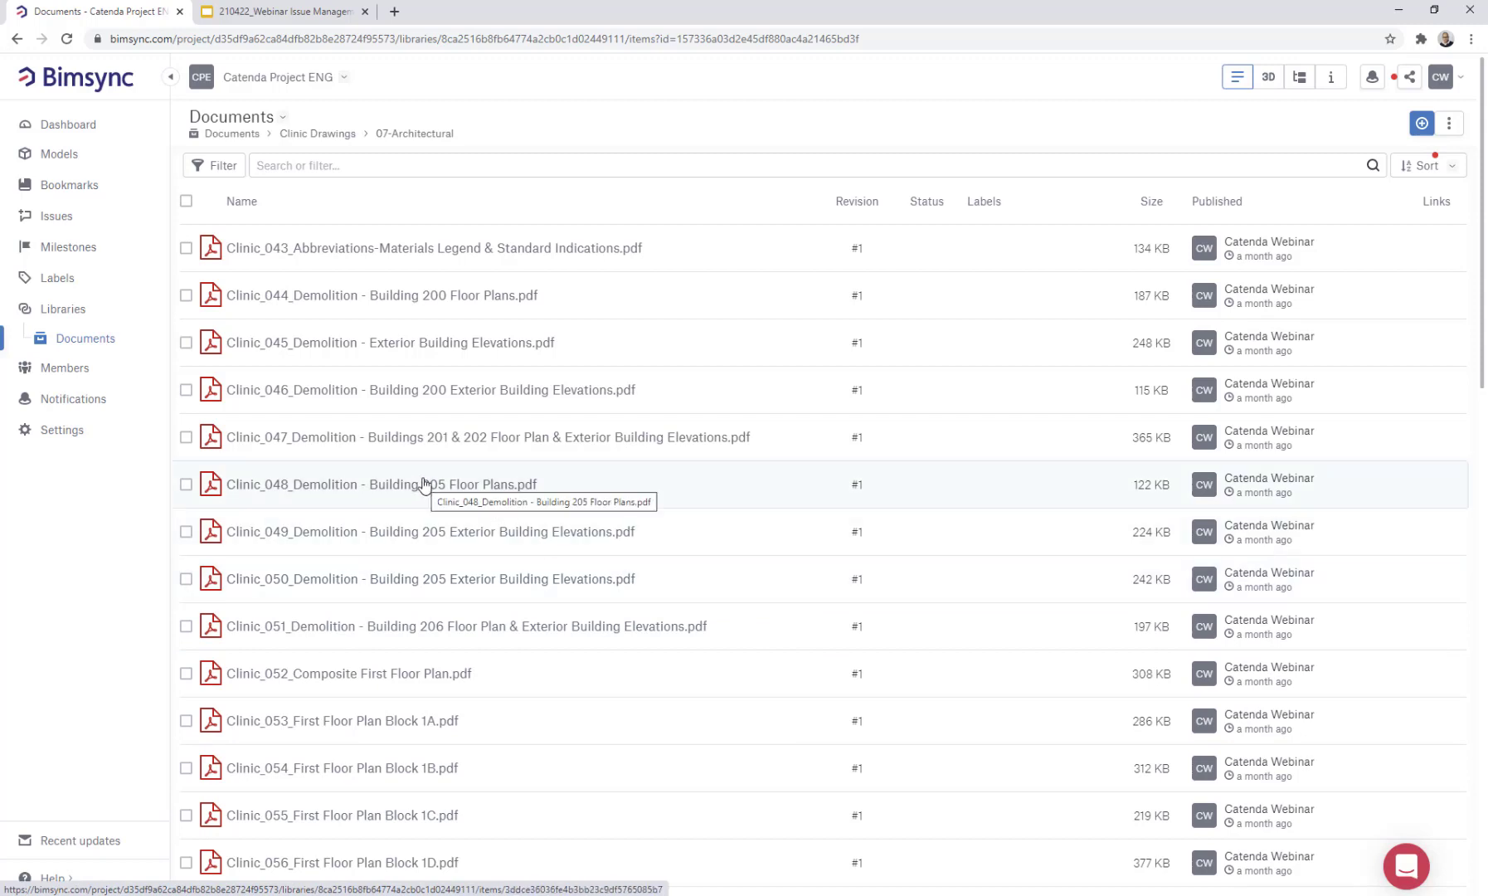
pyautogui.click(321, 389)
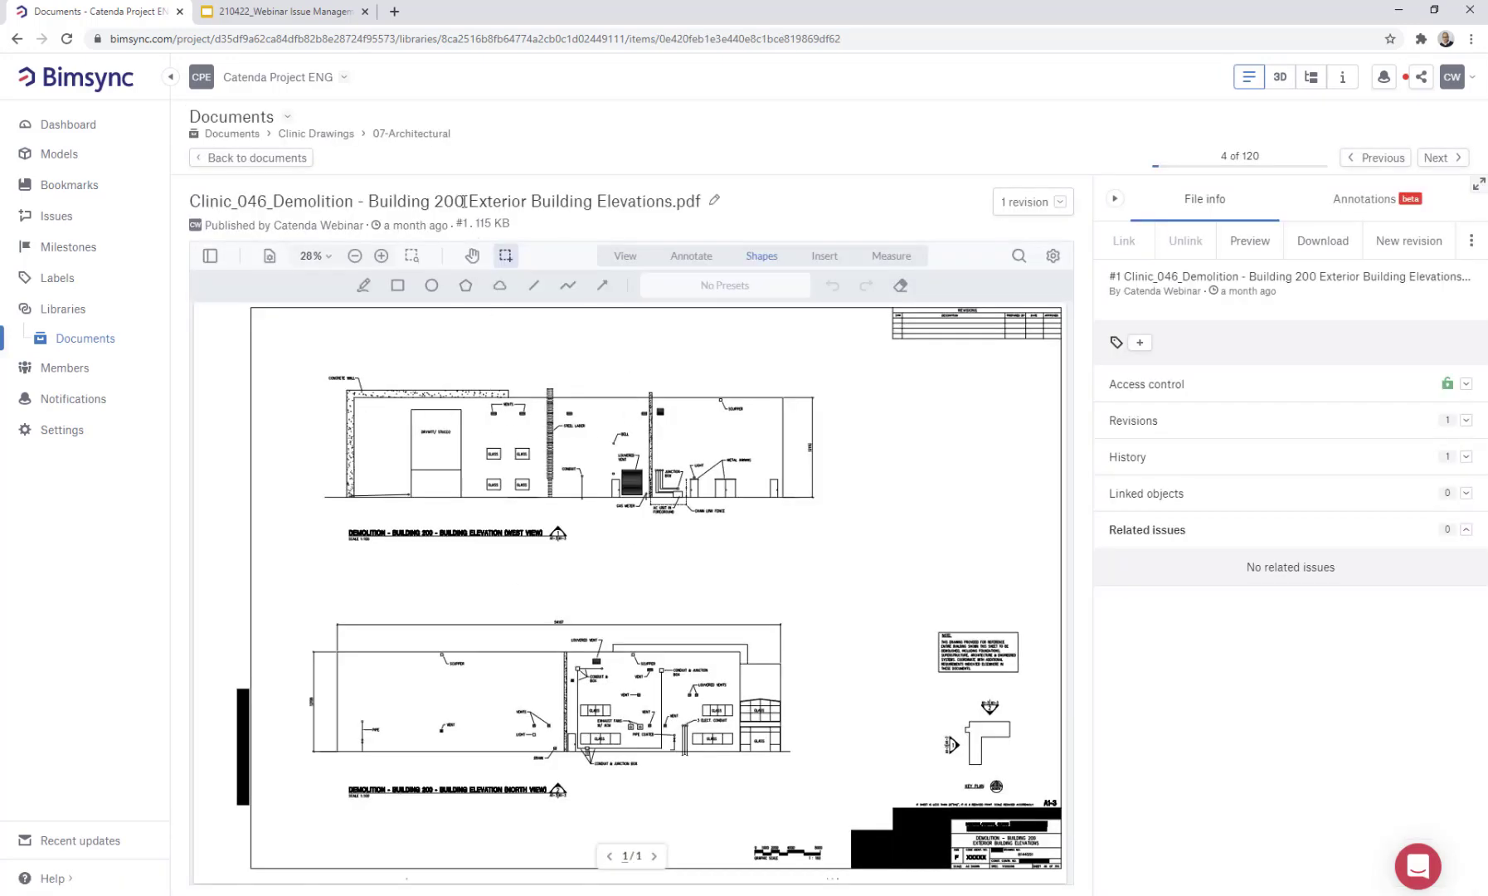
pyautogui.click(382, 257)
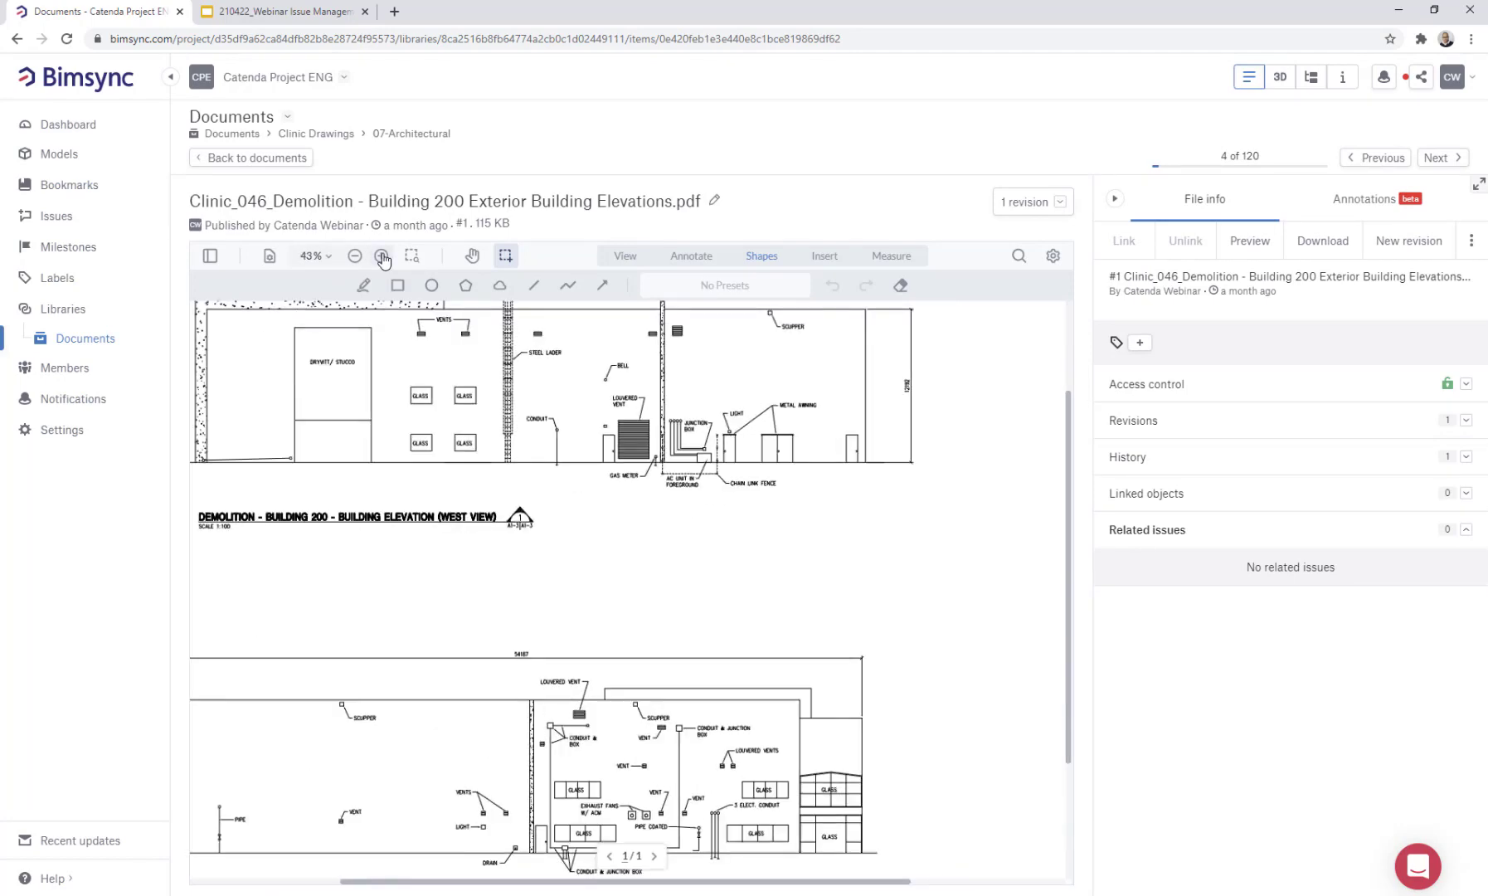
pyautogui.click(381, 258)
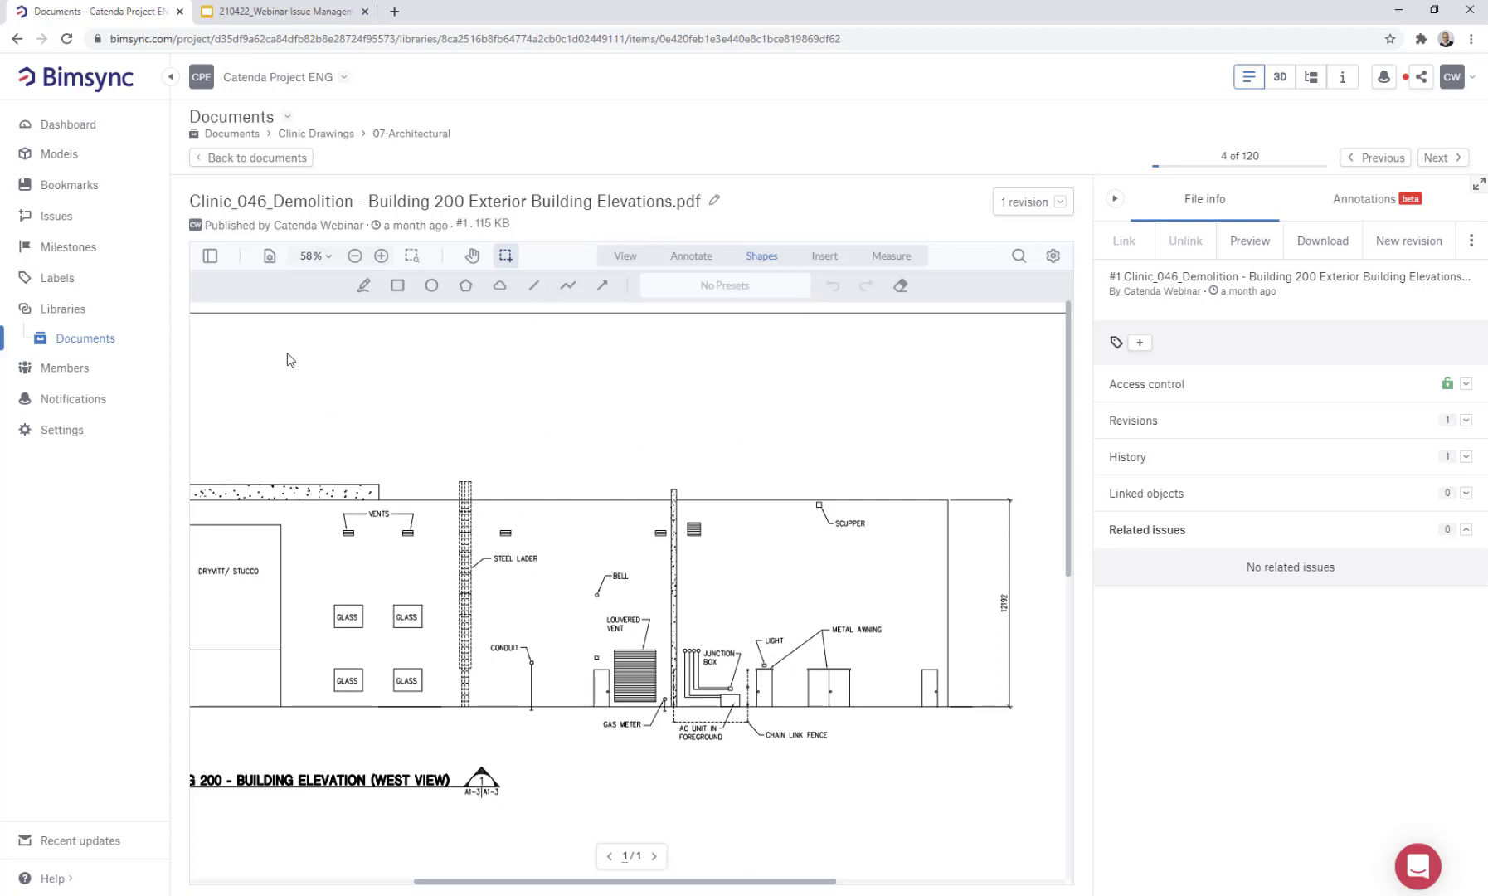
# View all four project models together in 3D, examine the building up close, and close the 3D view
pyautogui.click(60, 155)
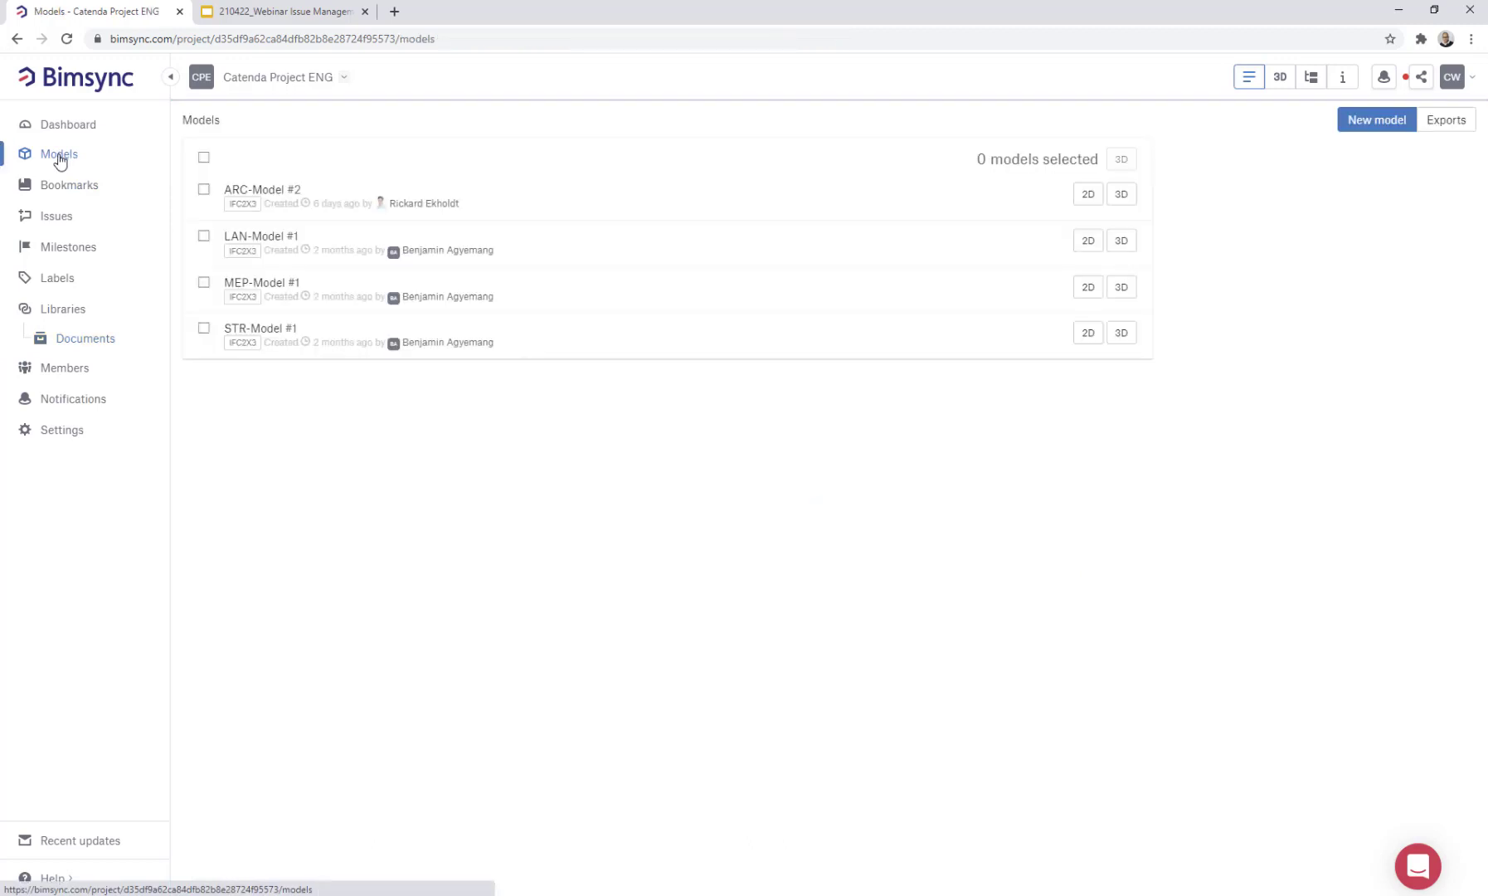
pyautogui.click(204, 158)
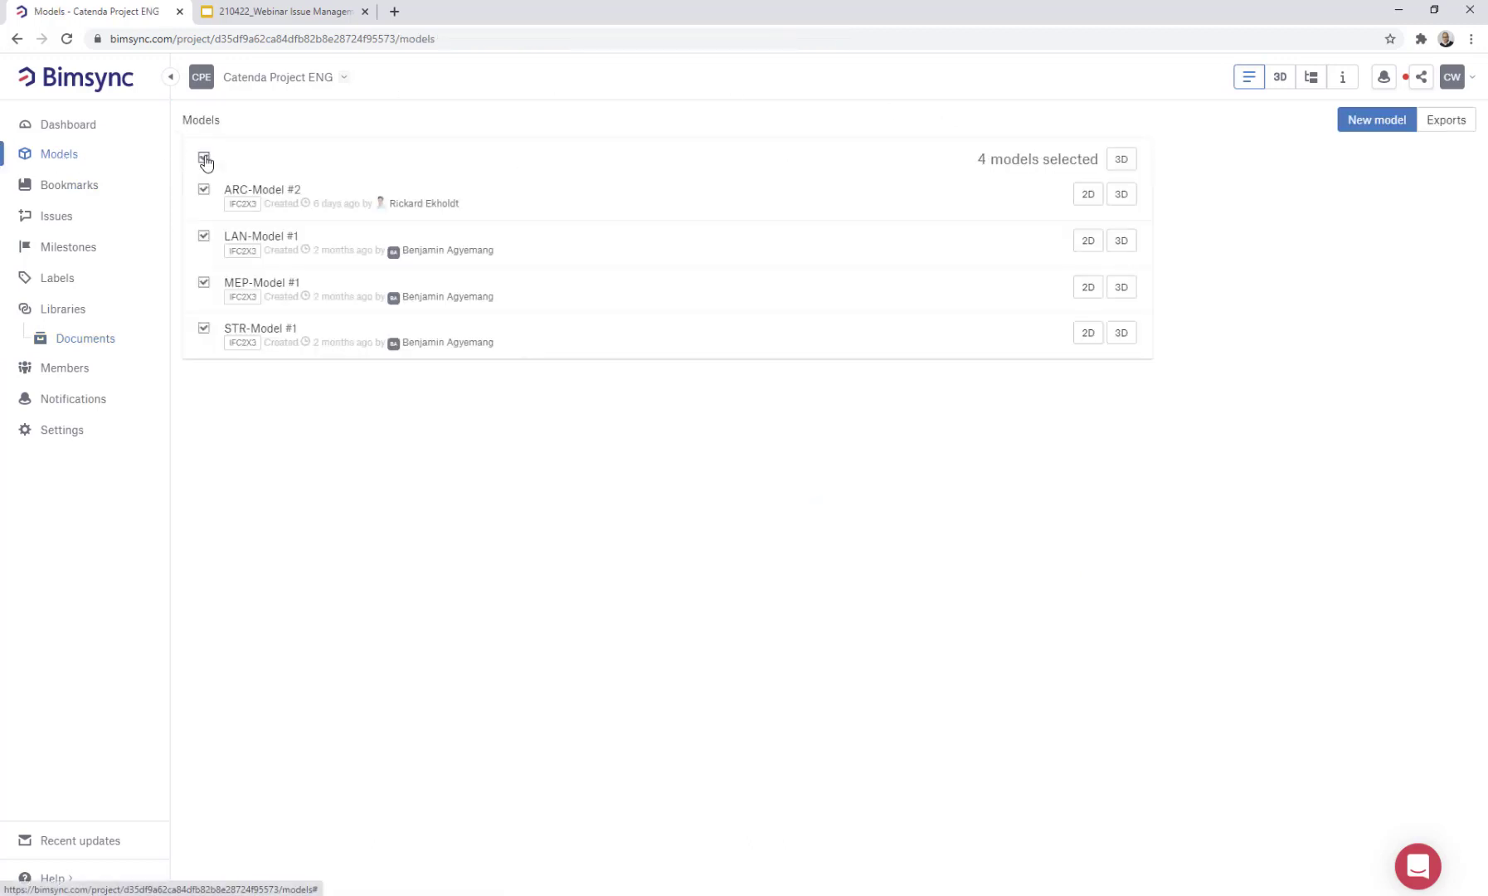
pyautogui.click(1126, 163)
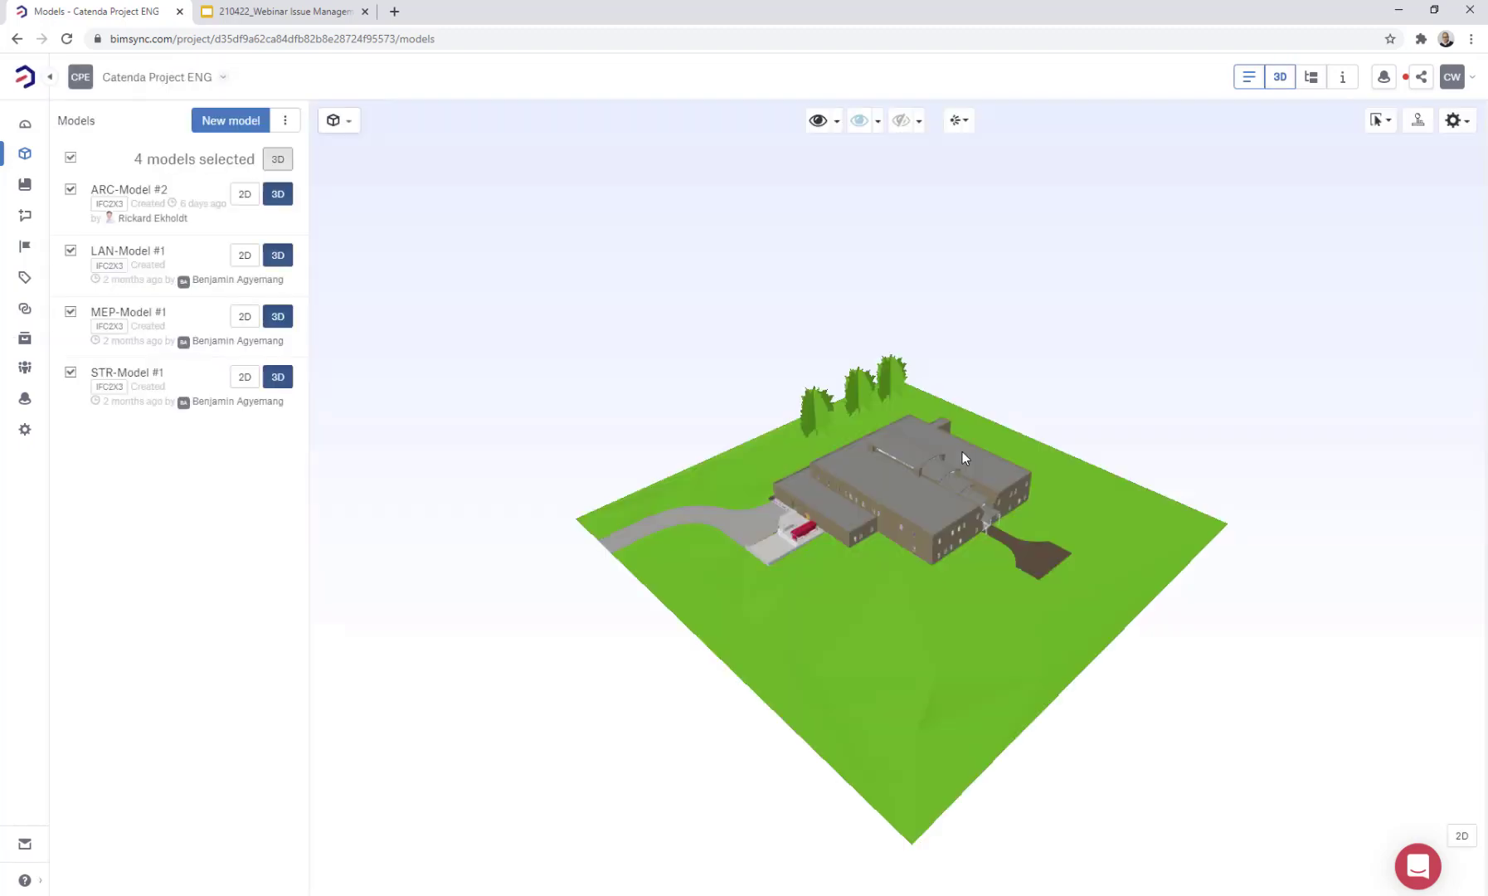
pyautogui.scroll(6, 944, 540)
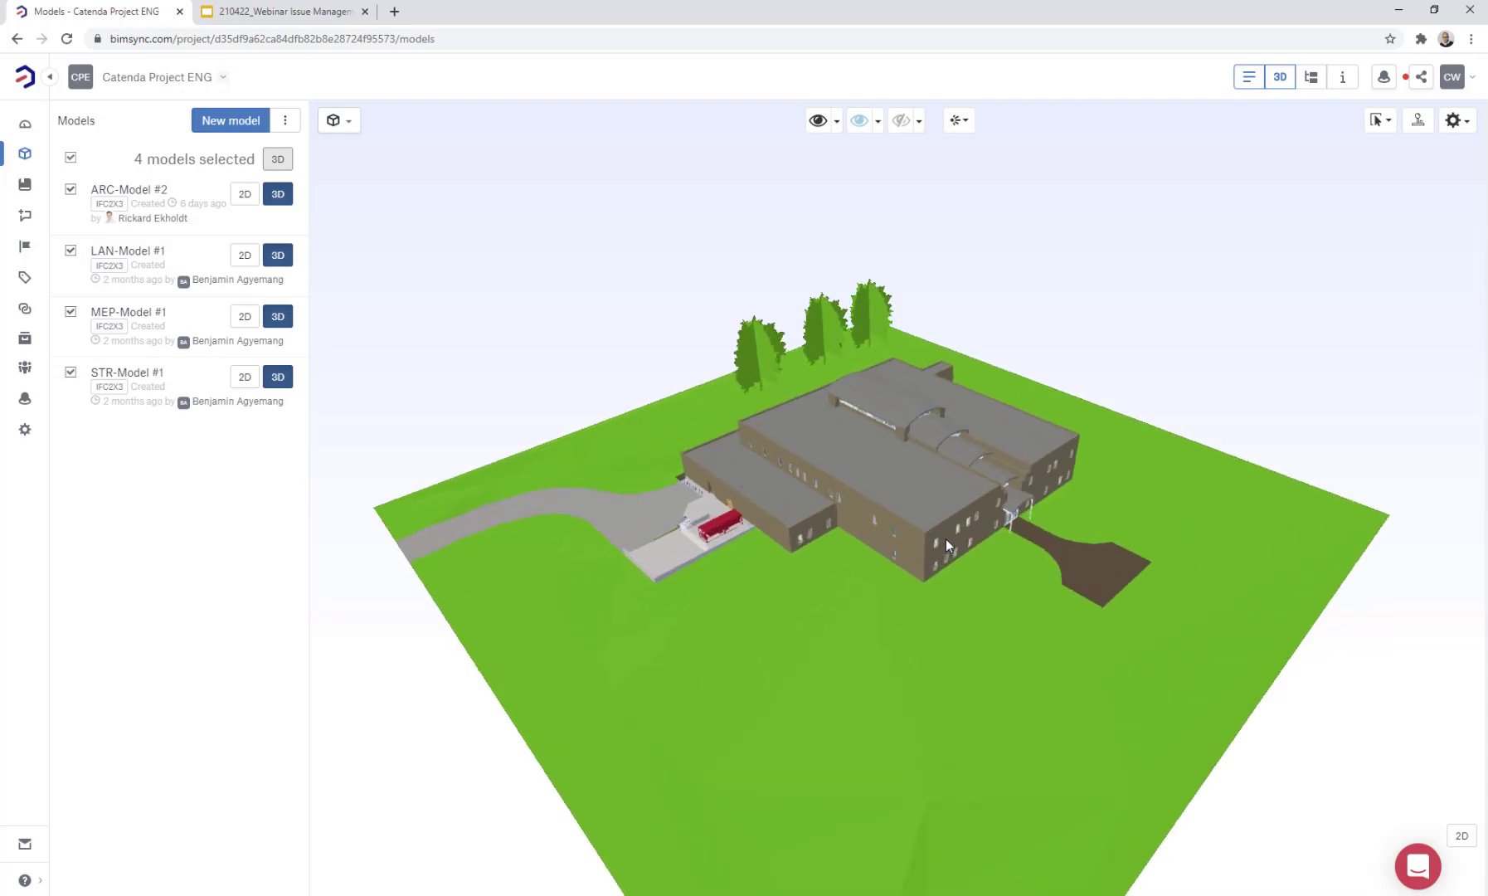
pyautogui.moveTo(875, 549)
pyautogui.mouseDown()
pyautogui.moveTo(759, 431)
pyautogui.moveTo(633, 435)
pyautogui.moveTo(676, 495)
pyautogui.moveTo(776, 549)
pyautogui.moveTo(869, 559)
pyautogui.mouseUp()
pyautogui.scroll(8, 866, 586)
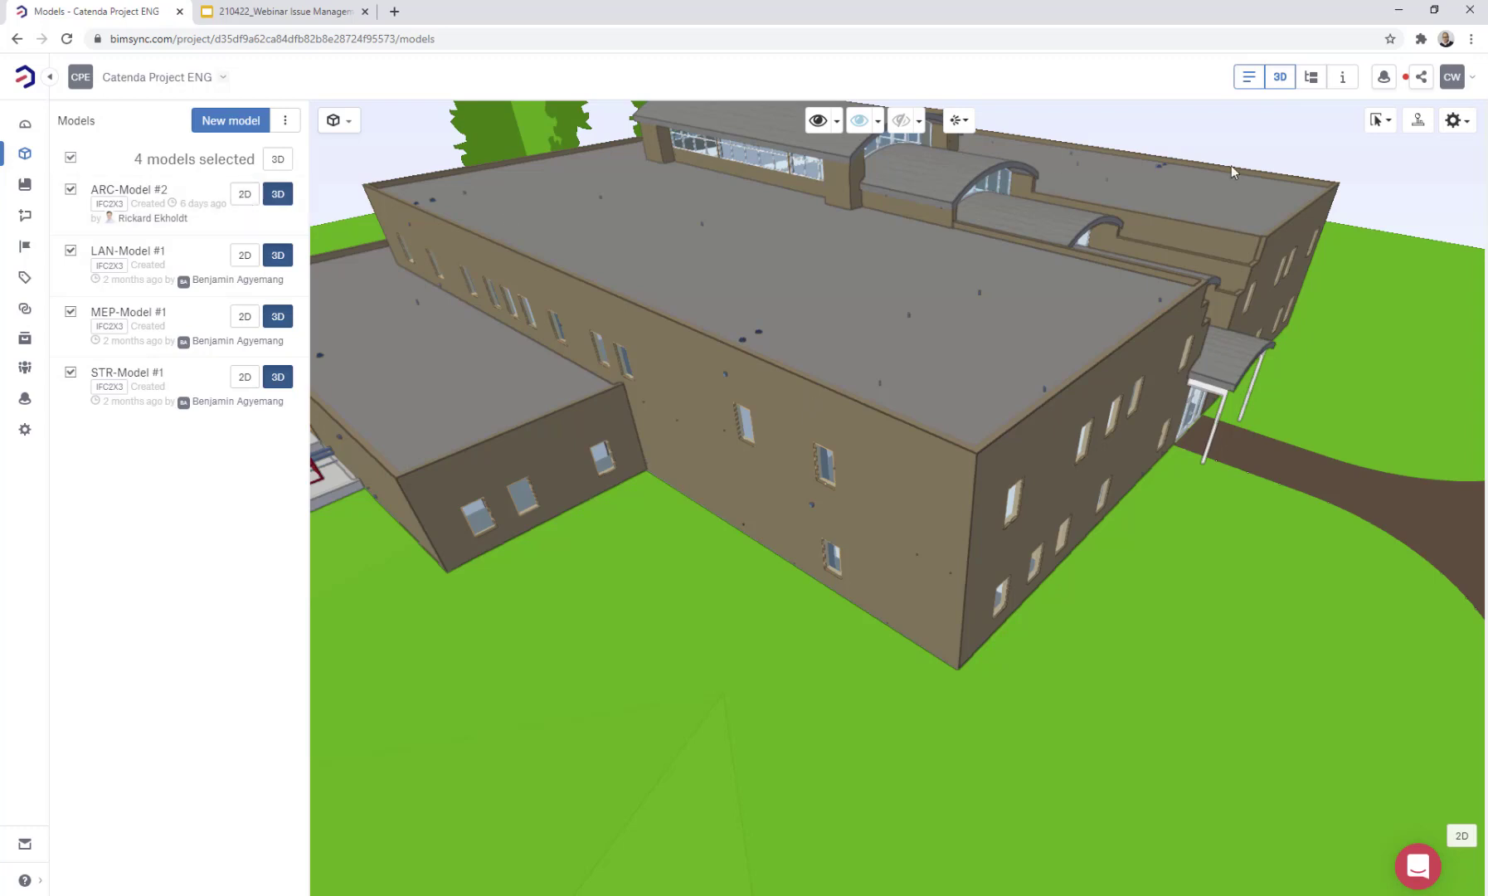
pyautogui.click(1278, 78)
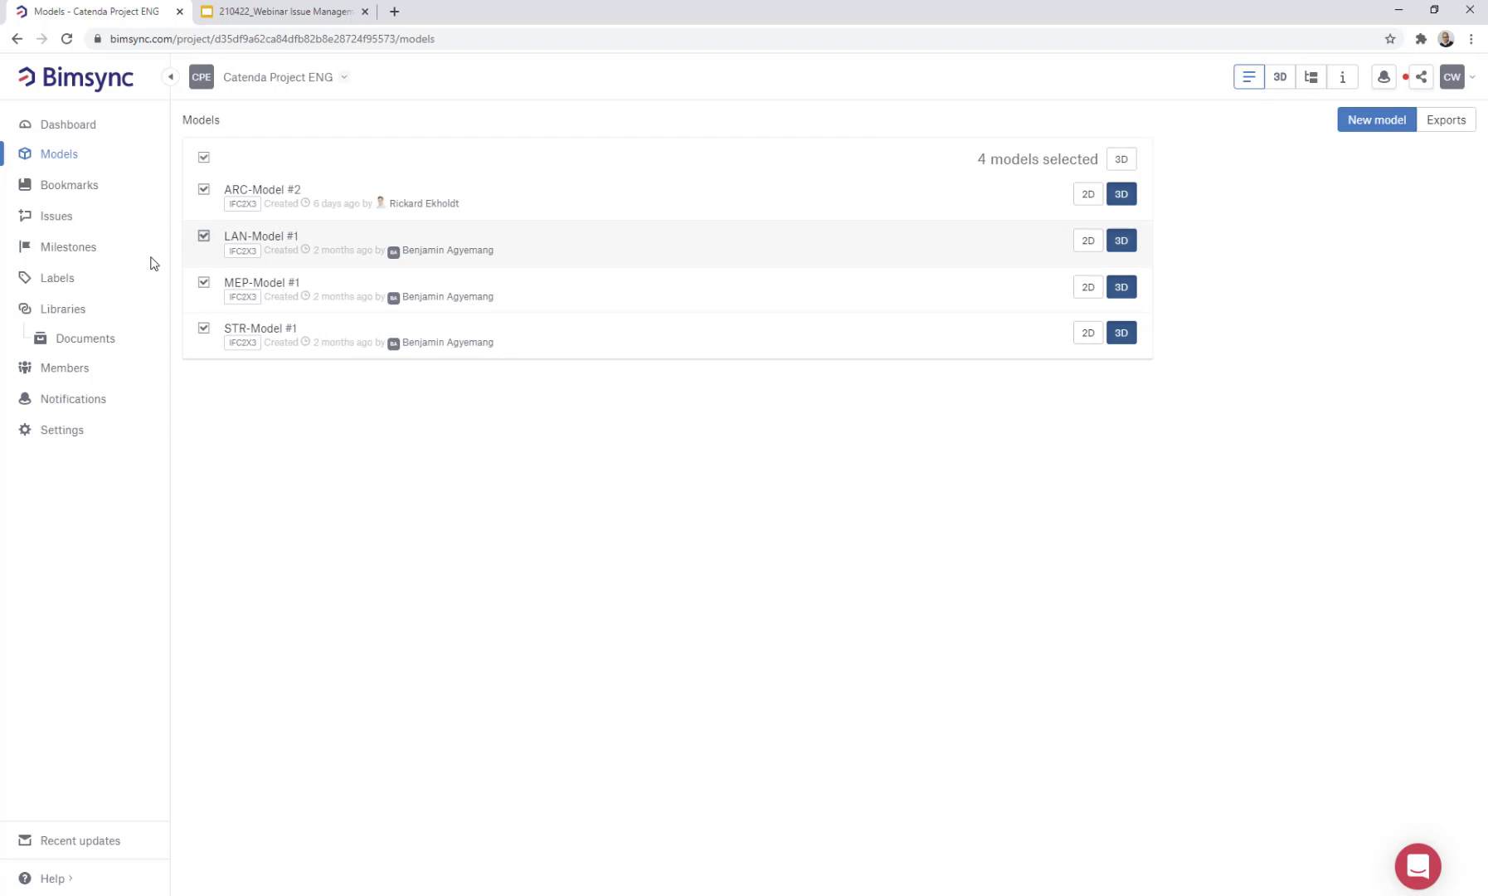
# Create a new issue board named "Webinar Test - ARC-MEP-STR"
pyautogui.click(55, 218)
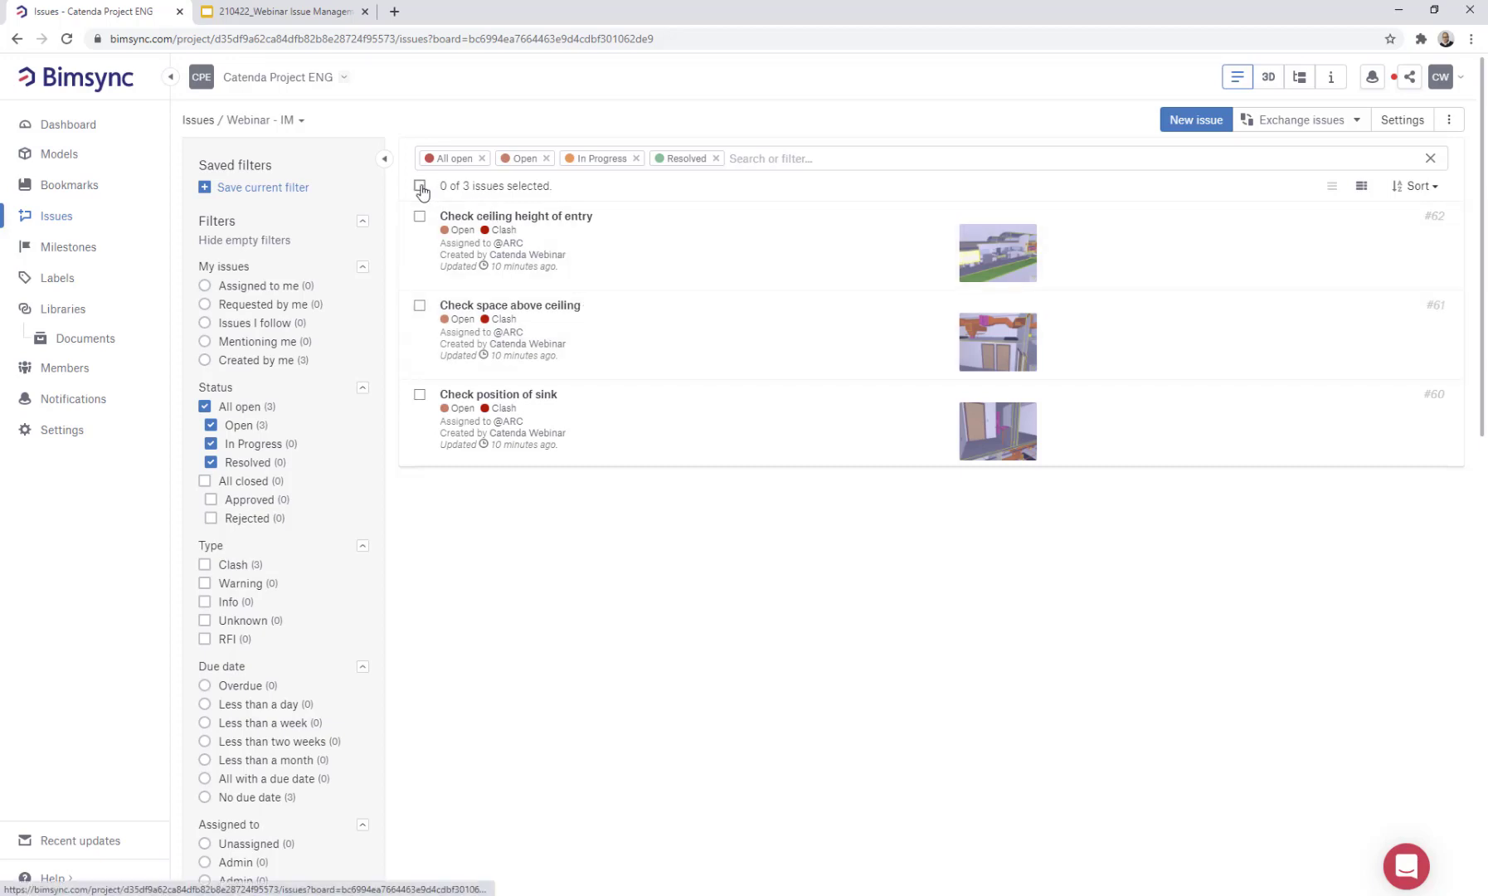
pyautogui.click(301, 122)
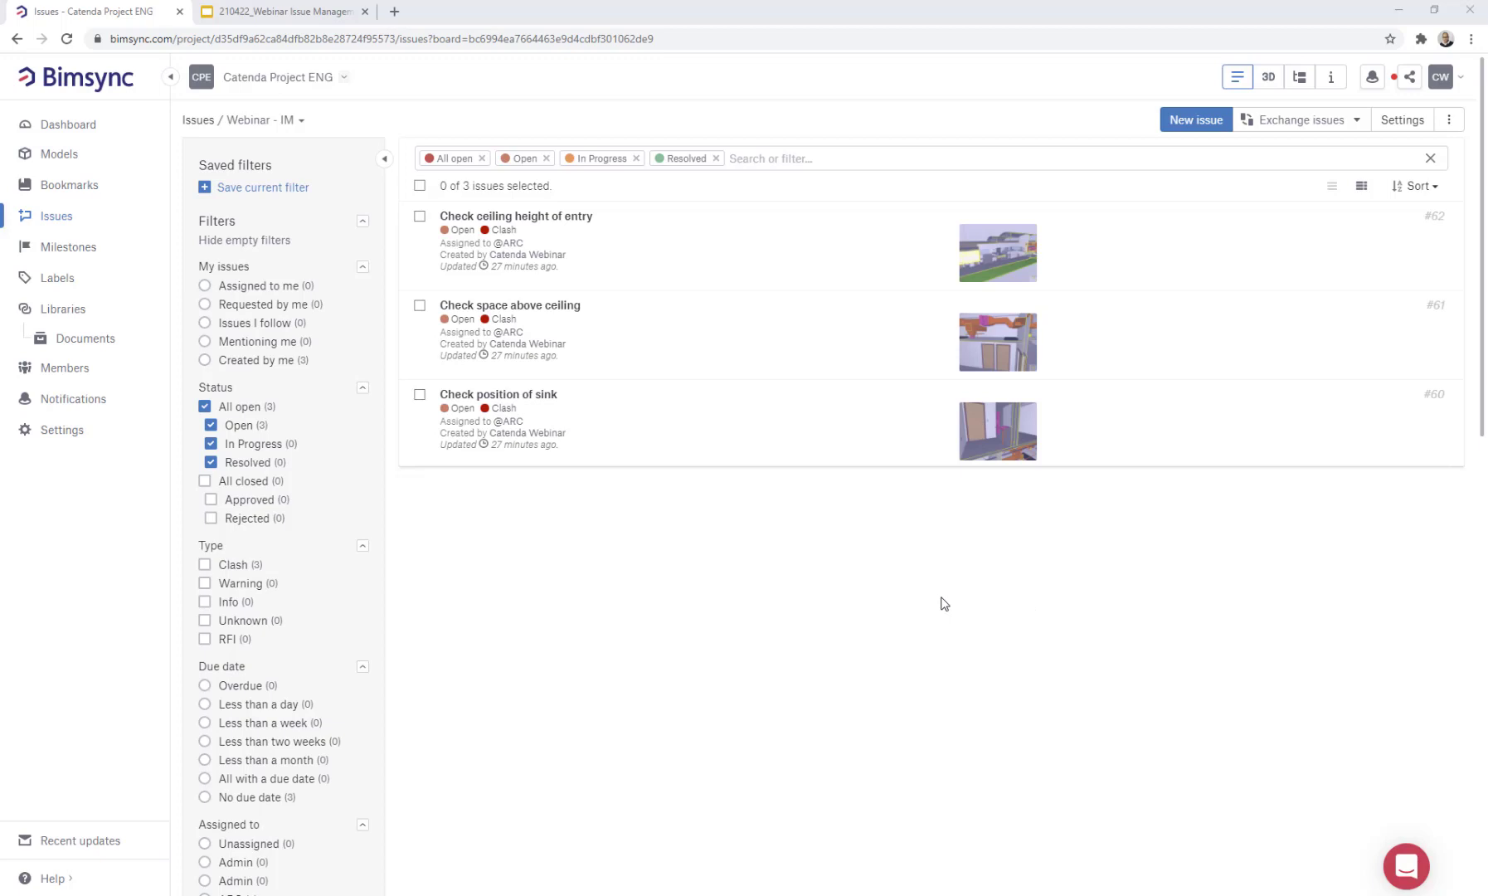
pyautogui.click(1412, 121)
pyautogui.click(1396, 119)
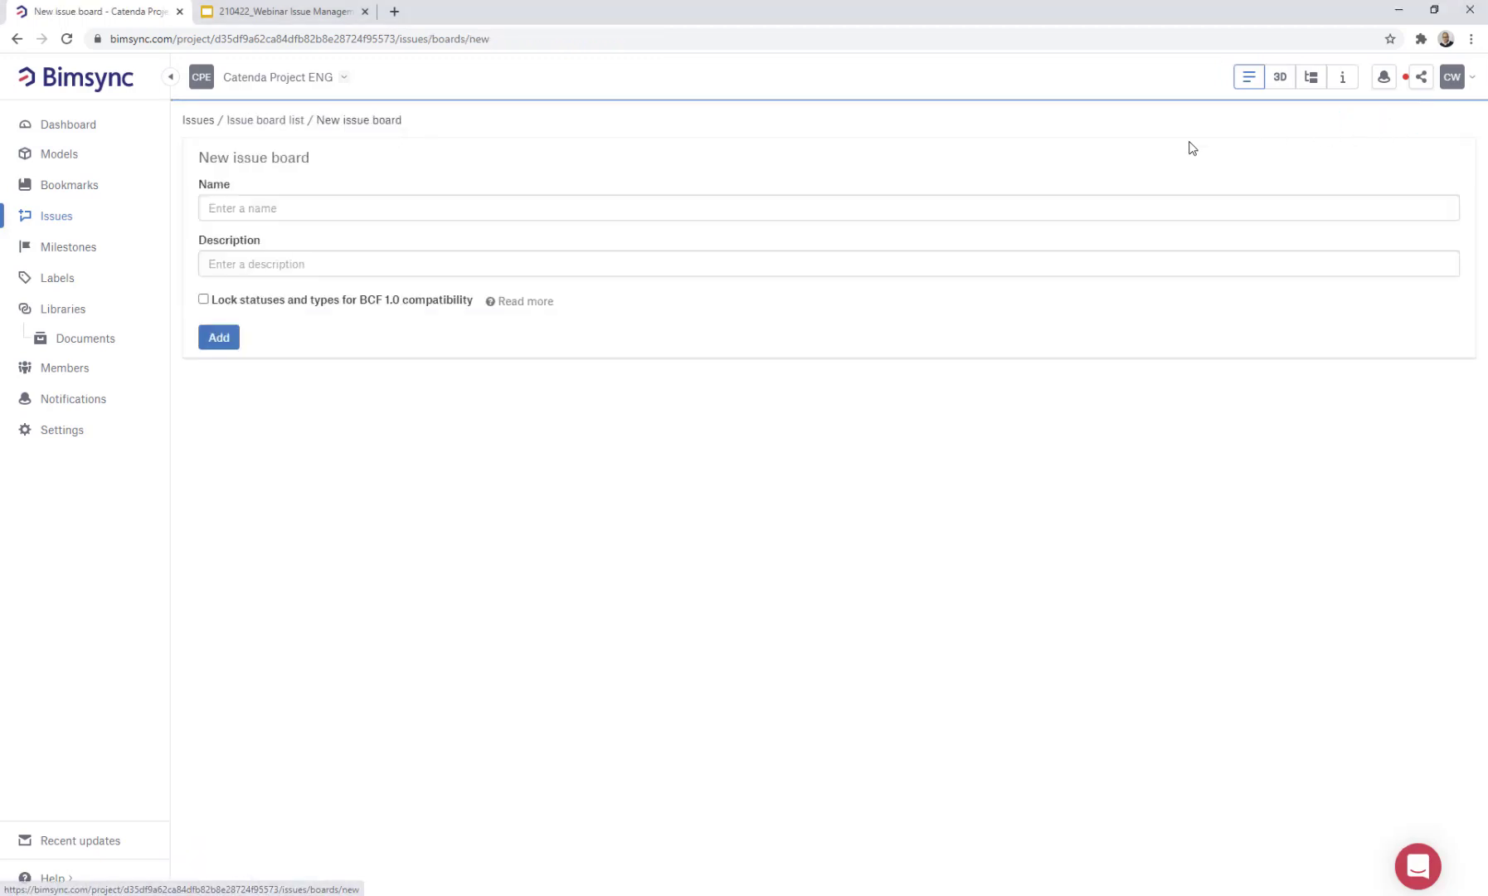
pyautogui.click(486, 209)
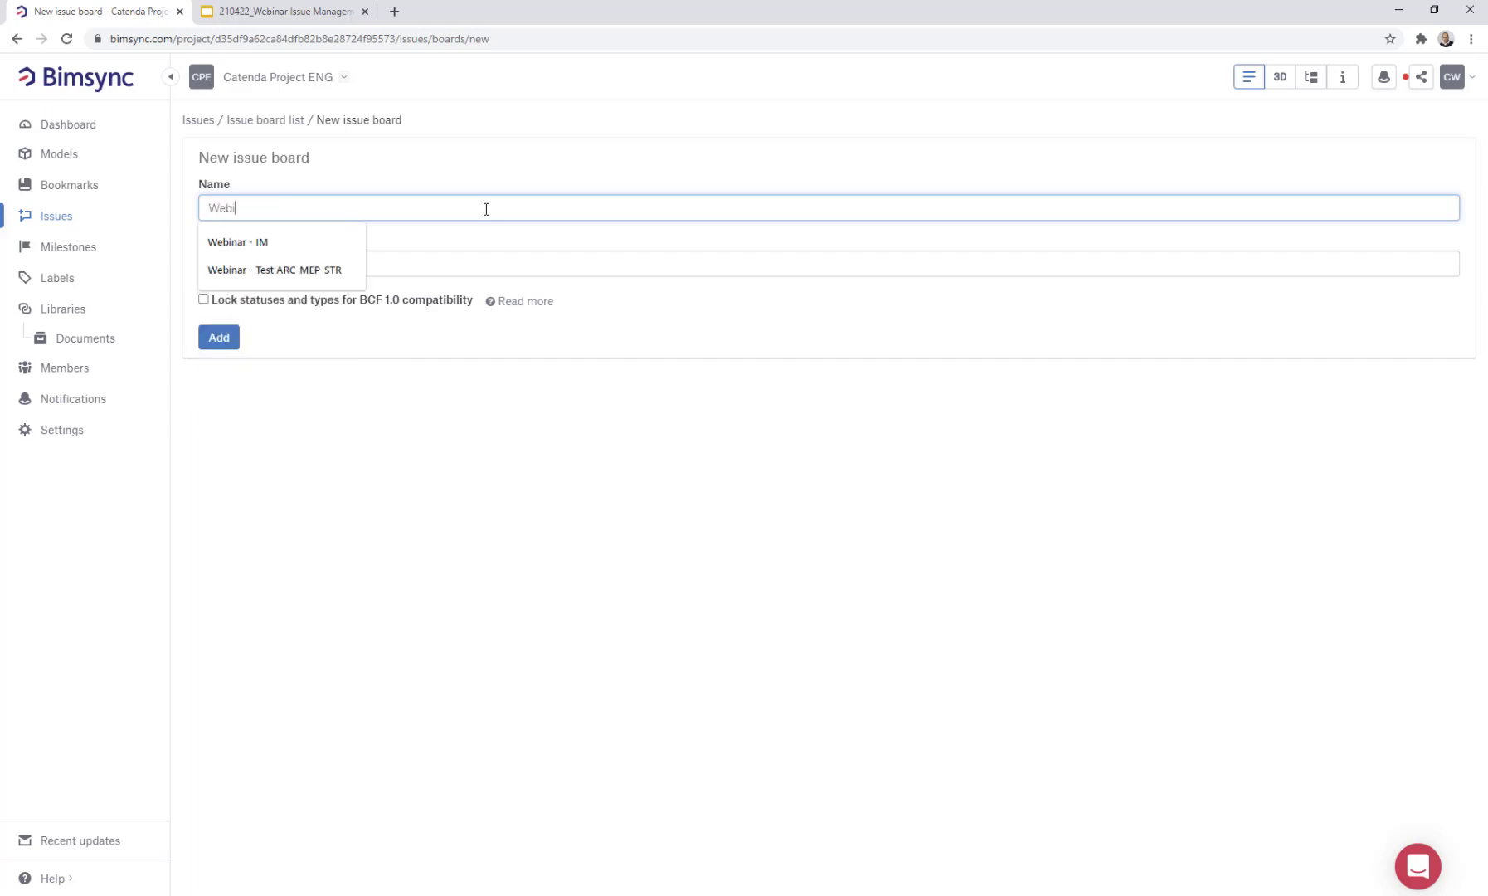
pyautogui.write('r Test - ARC-')
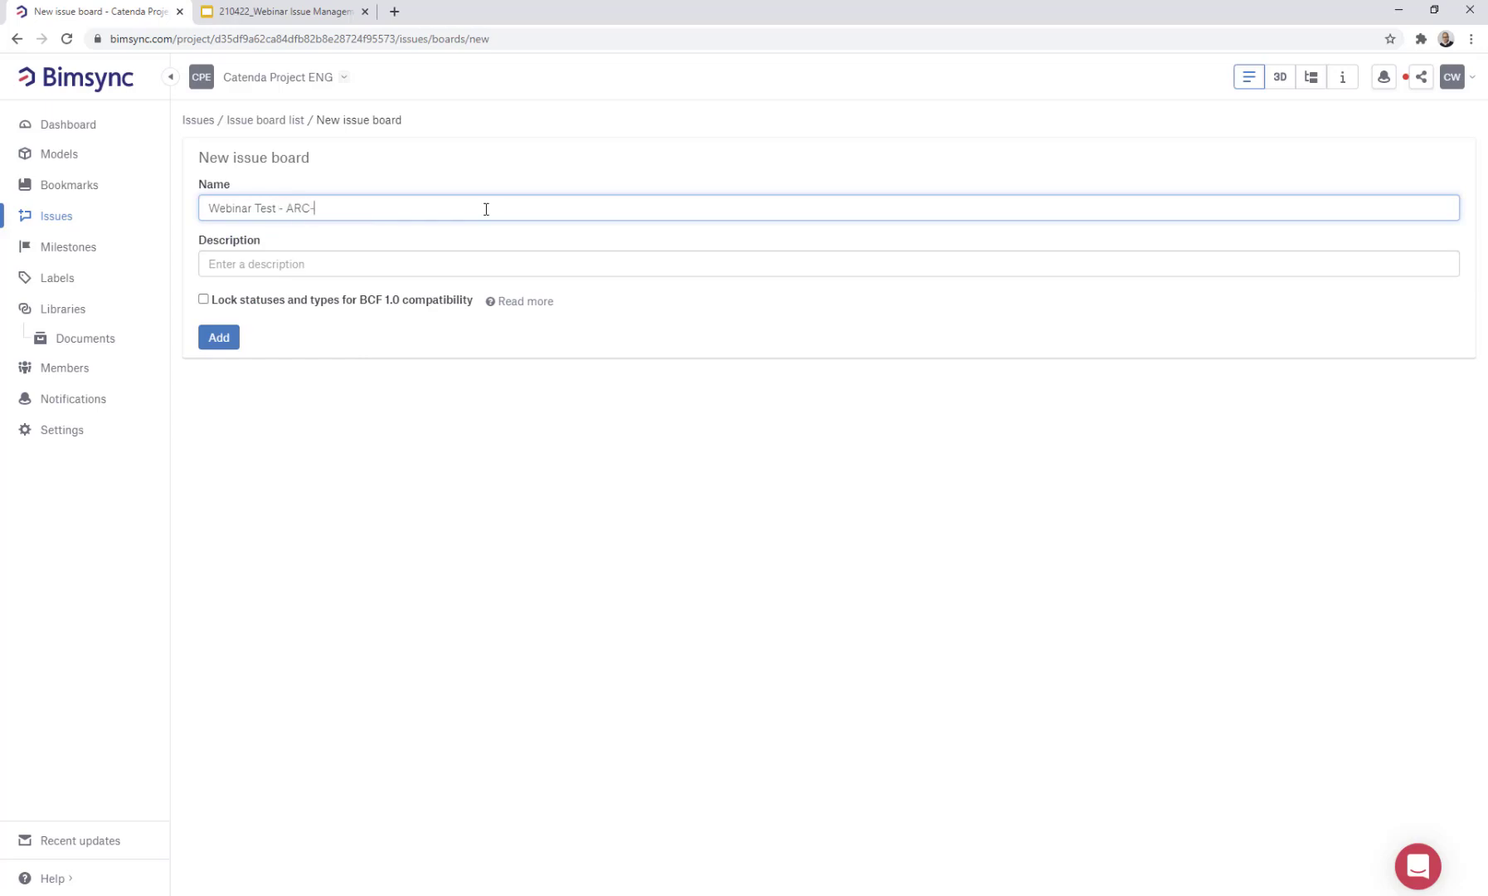
pyautogui.write('MEP-STR')
pyautogui.click(220, 338)
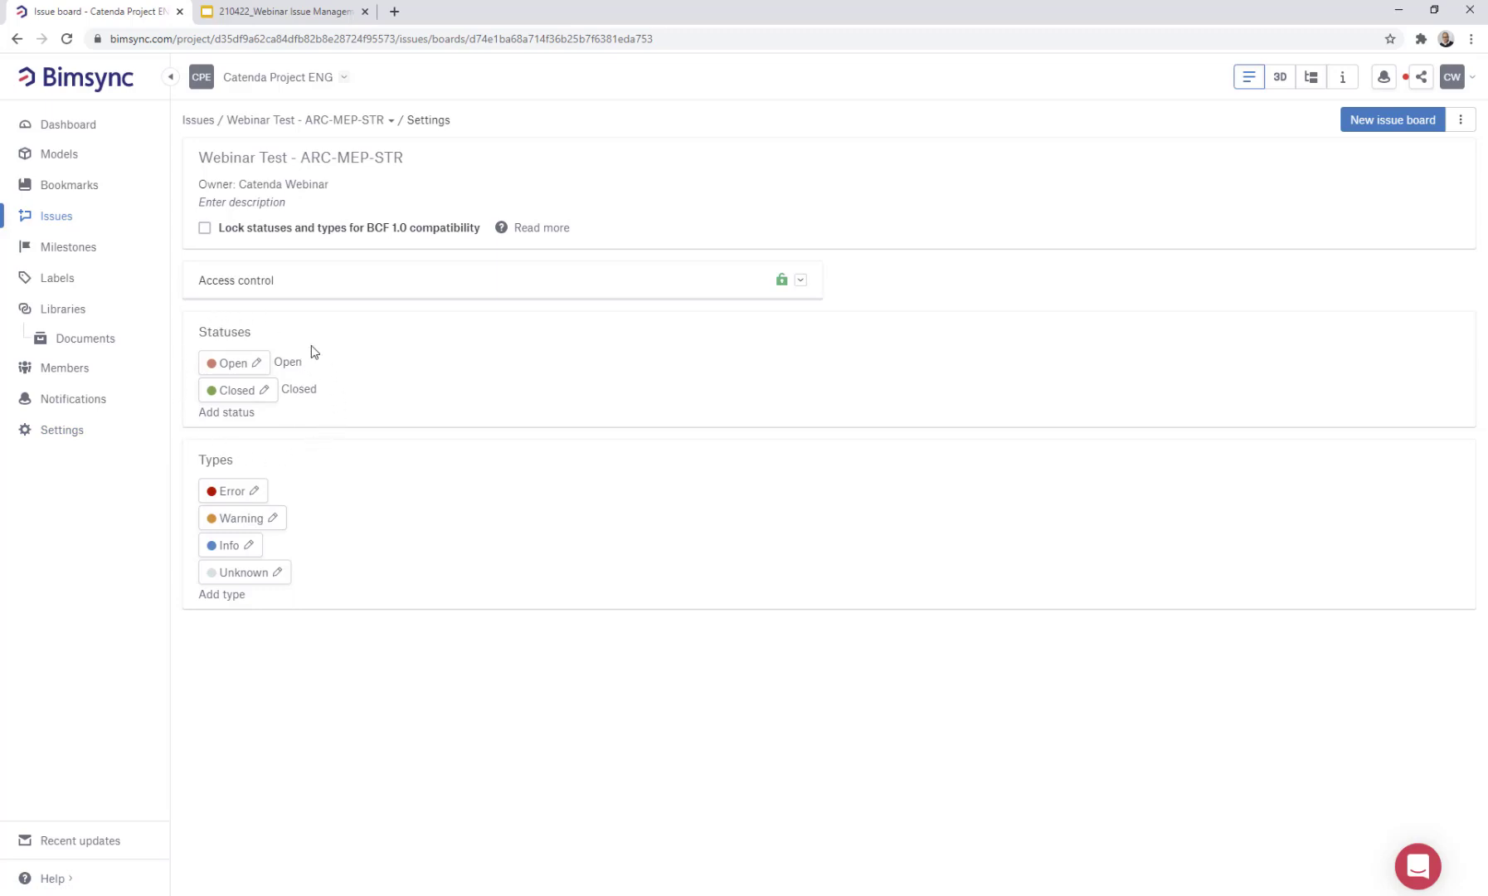
# Add a yellow status named "In Progress" in the Open category to the issue board
pyautogui.click(224, 415)
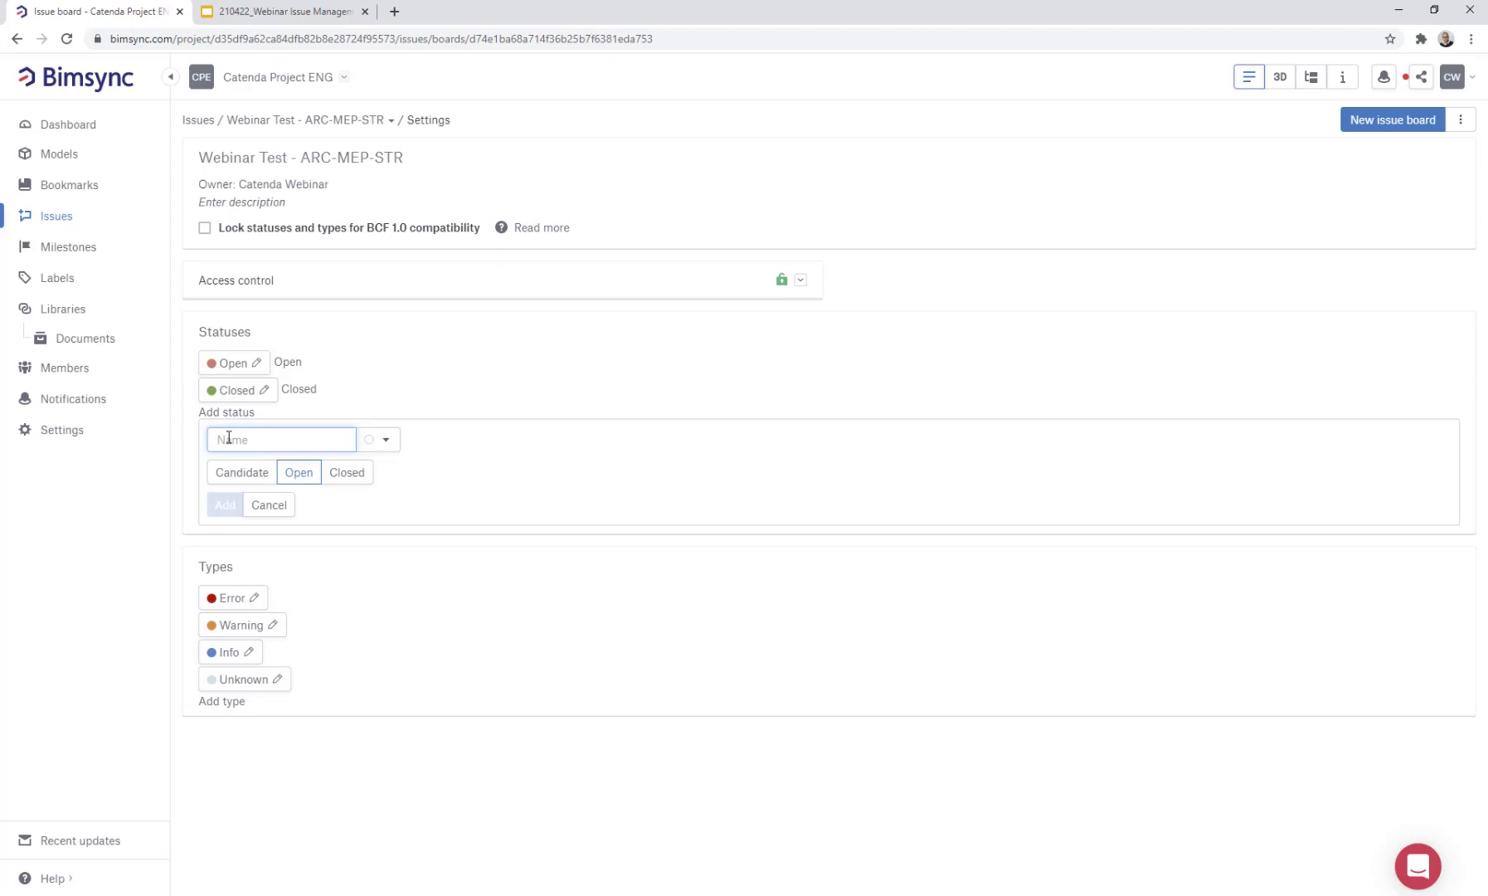
pyautogui.write('In Progress')
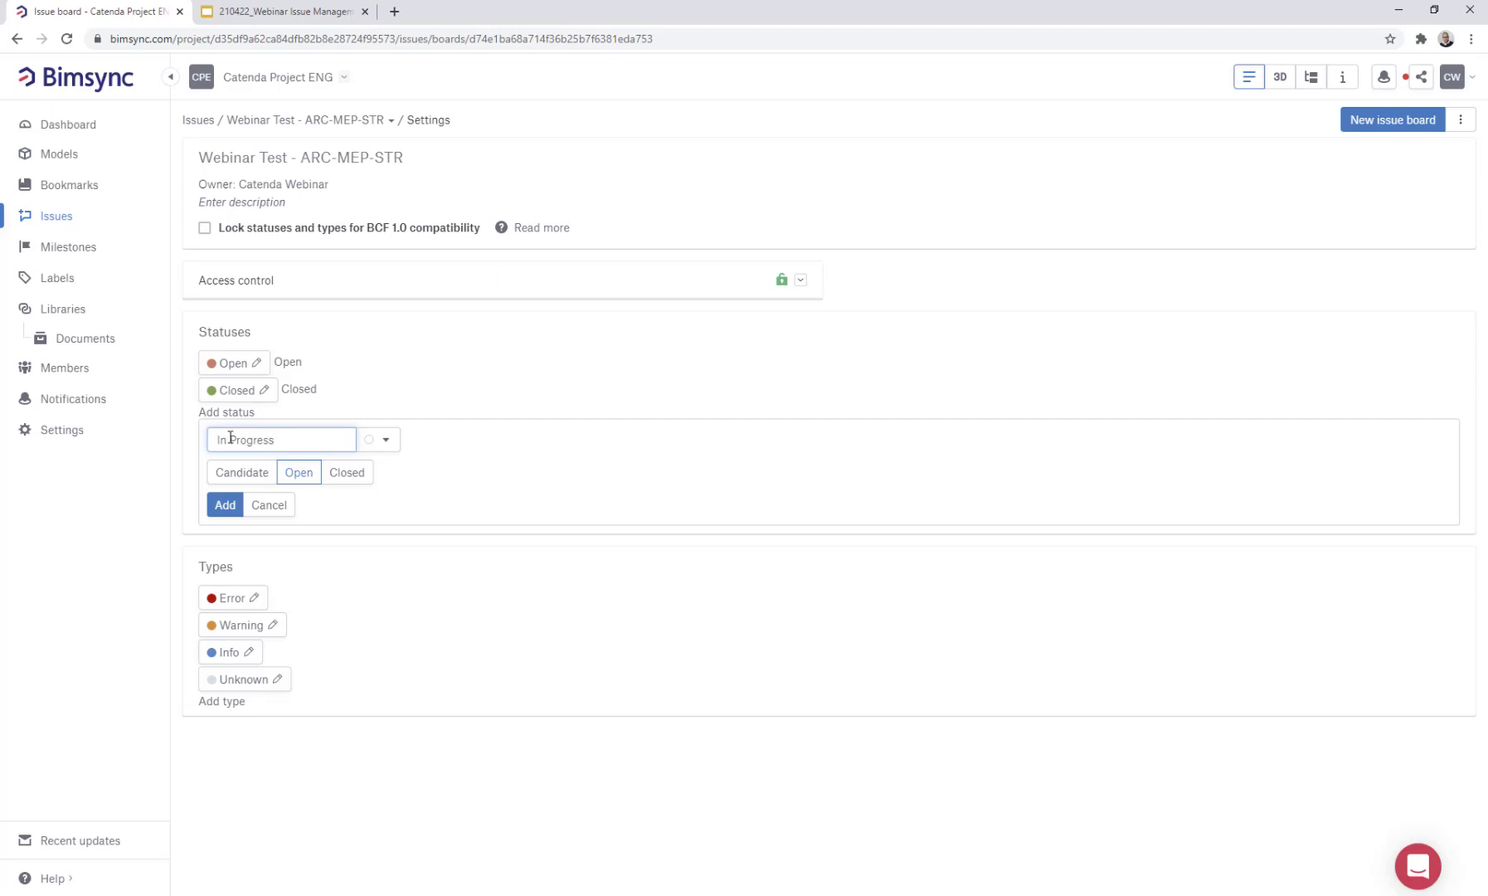
pyautogui.click(387, 440)
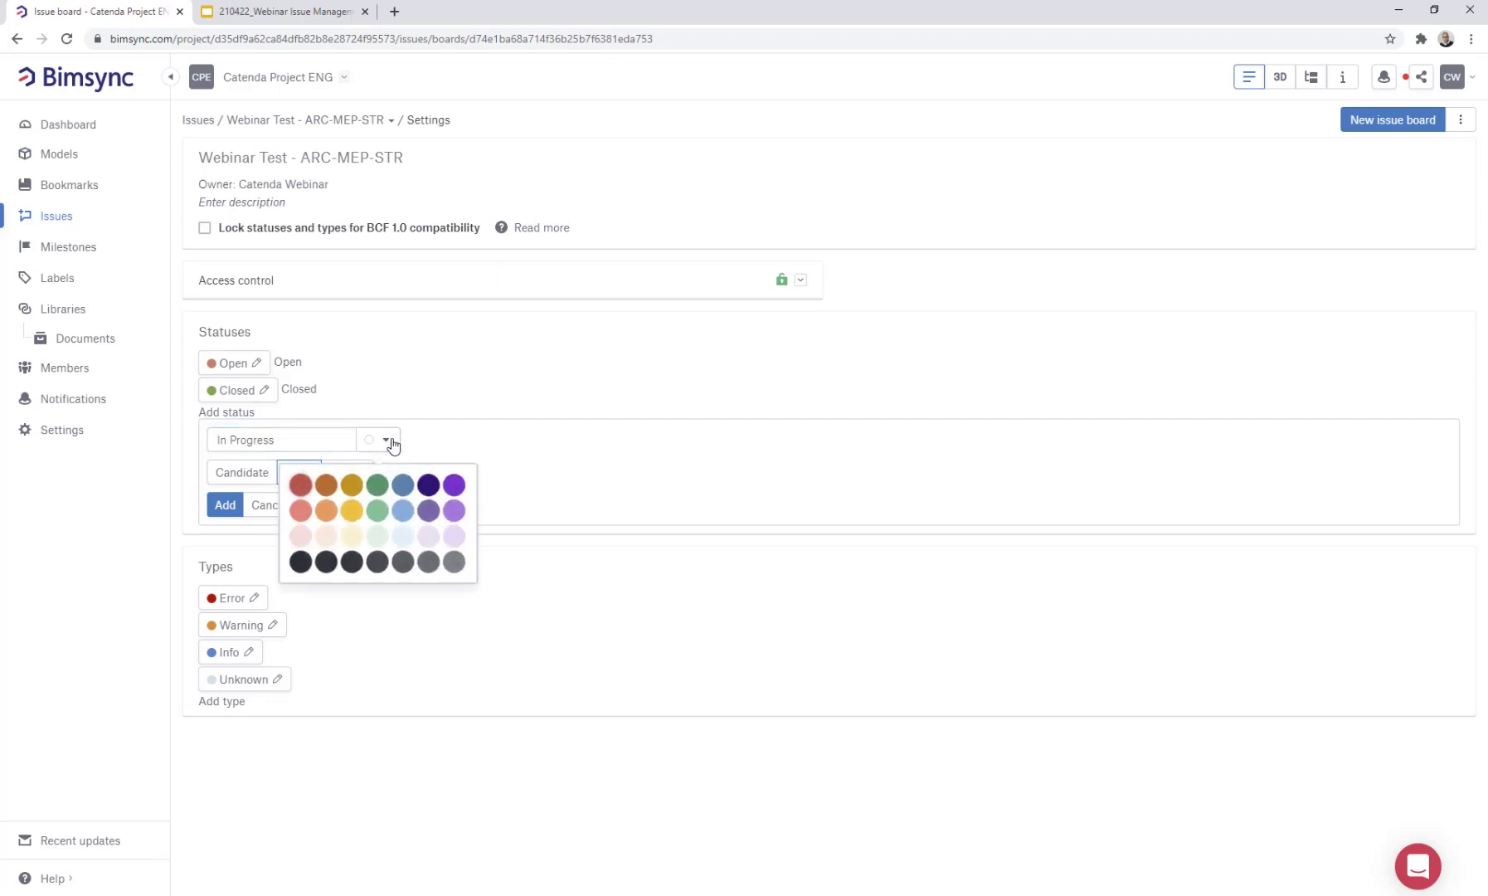
pyautogui.click(352, 510)
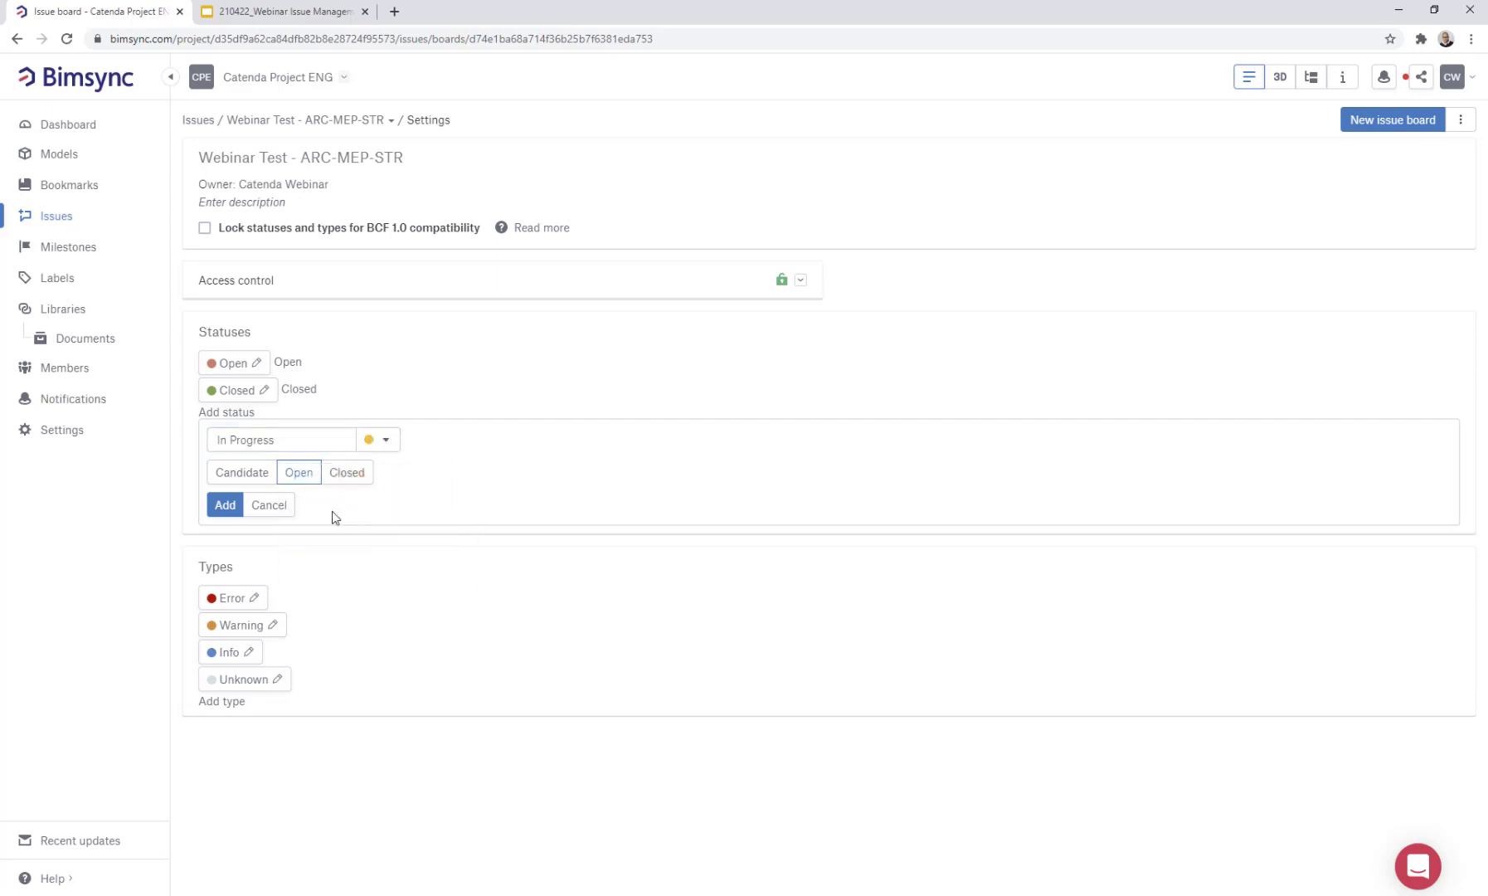
pyautogui.click(227, 512)
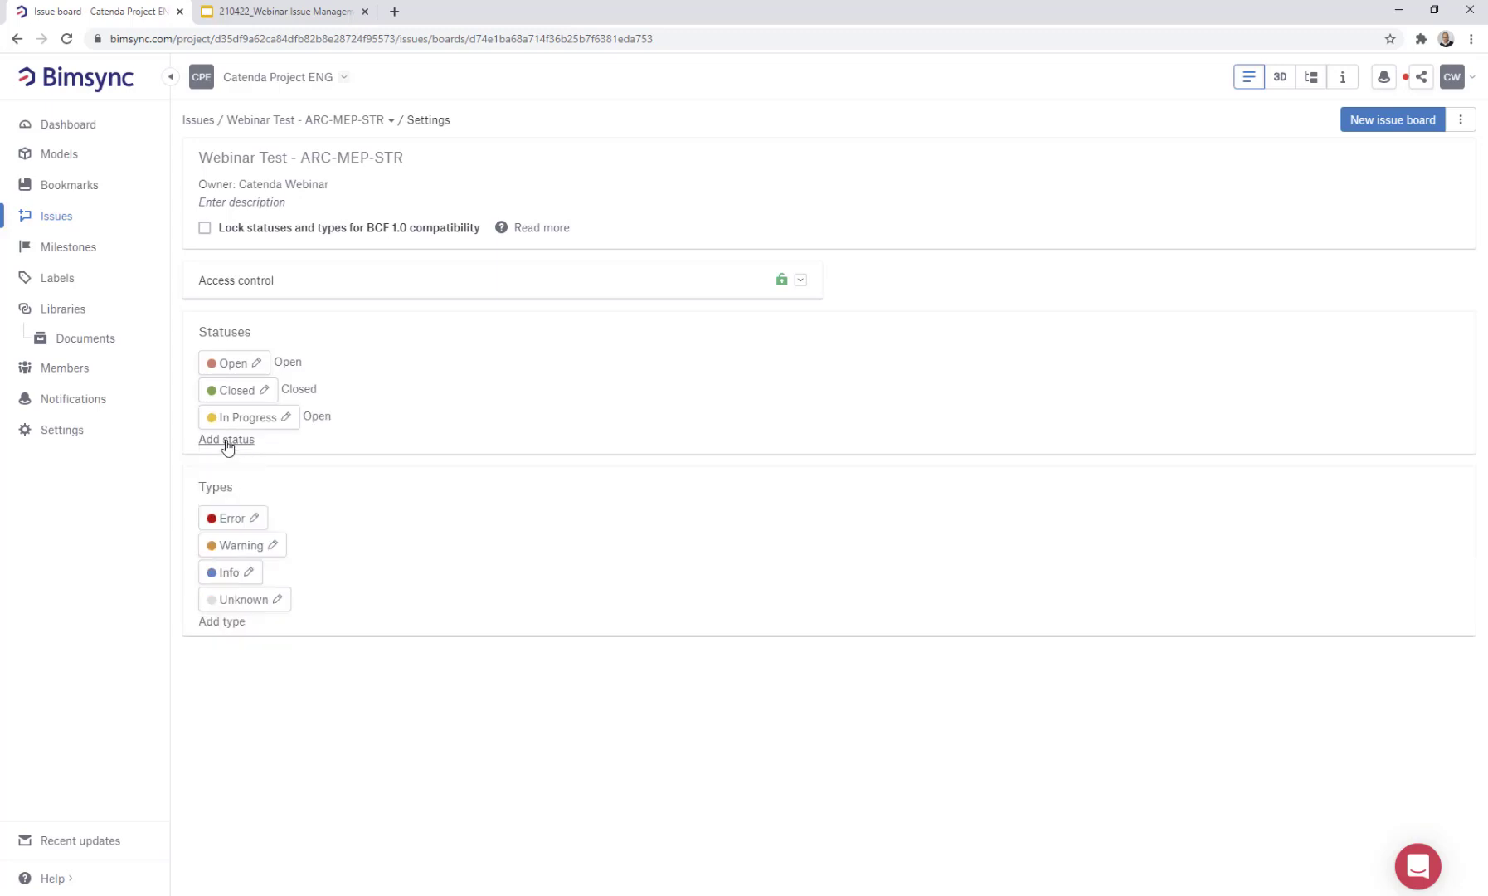
# Add a pale blue status named "On Hold" in the Open category to the issue board
pyautogui.click(226, 440)
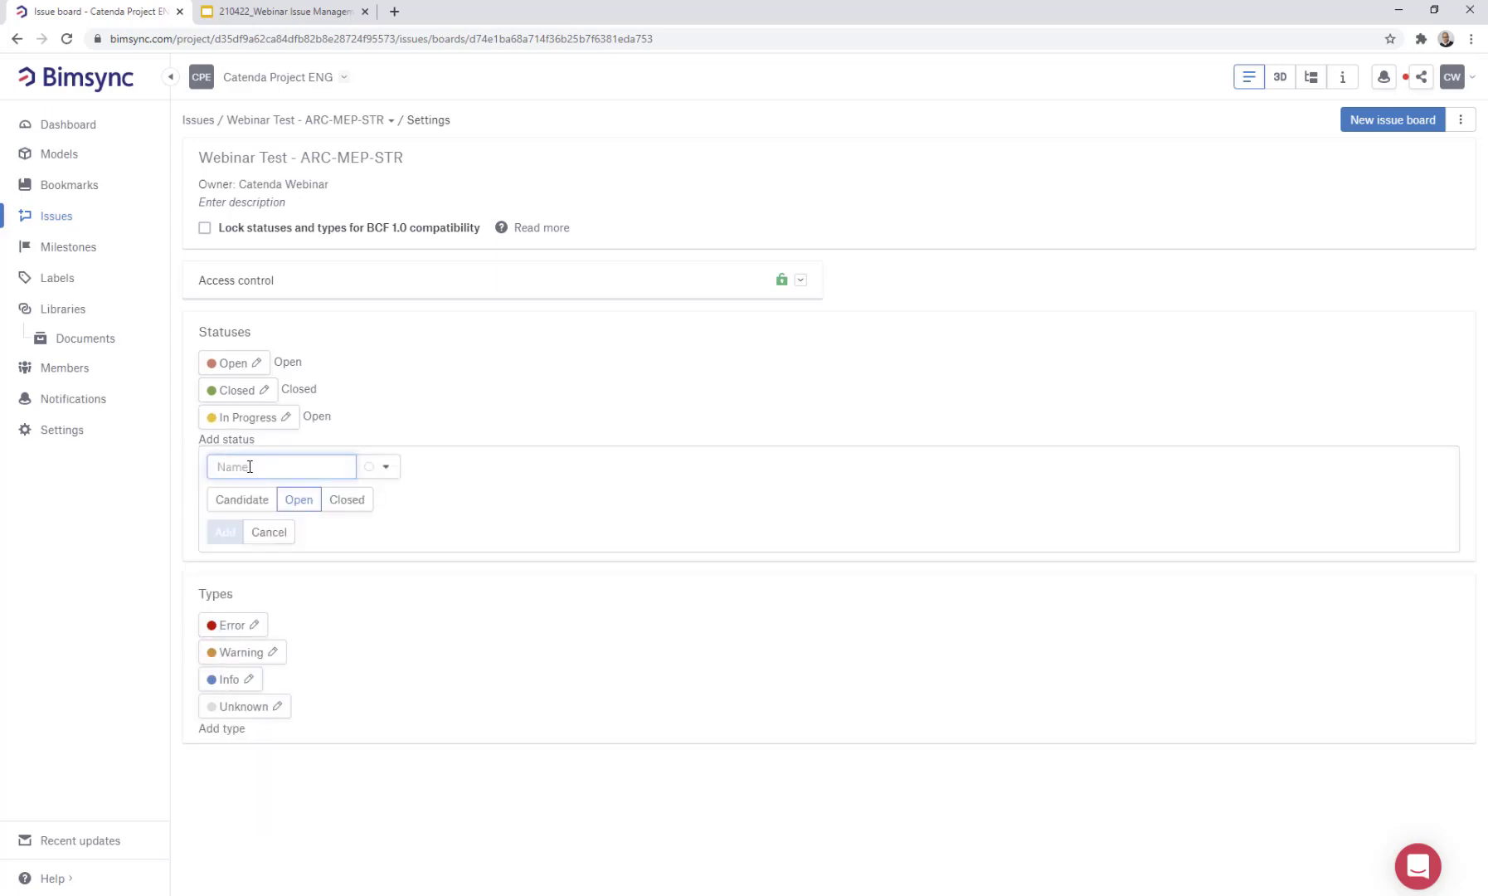
pyautogui.write('On Hold')
pyautogui.click(386, 466)
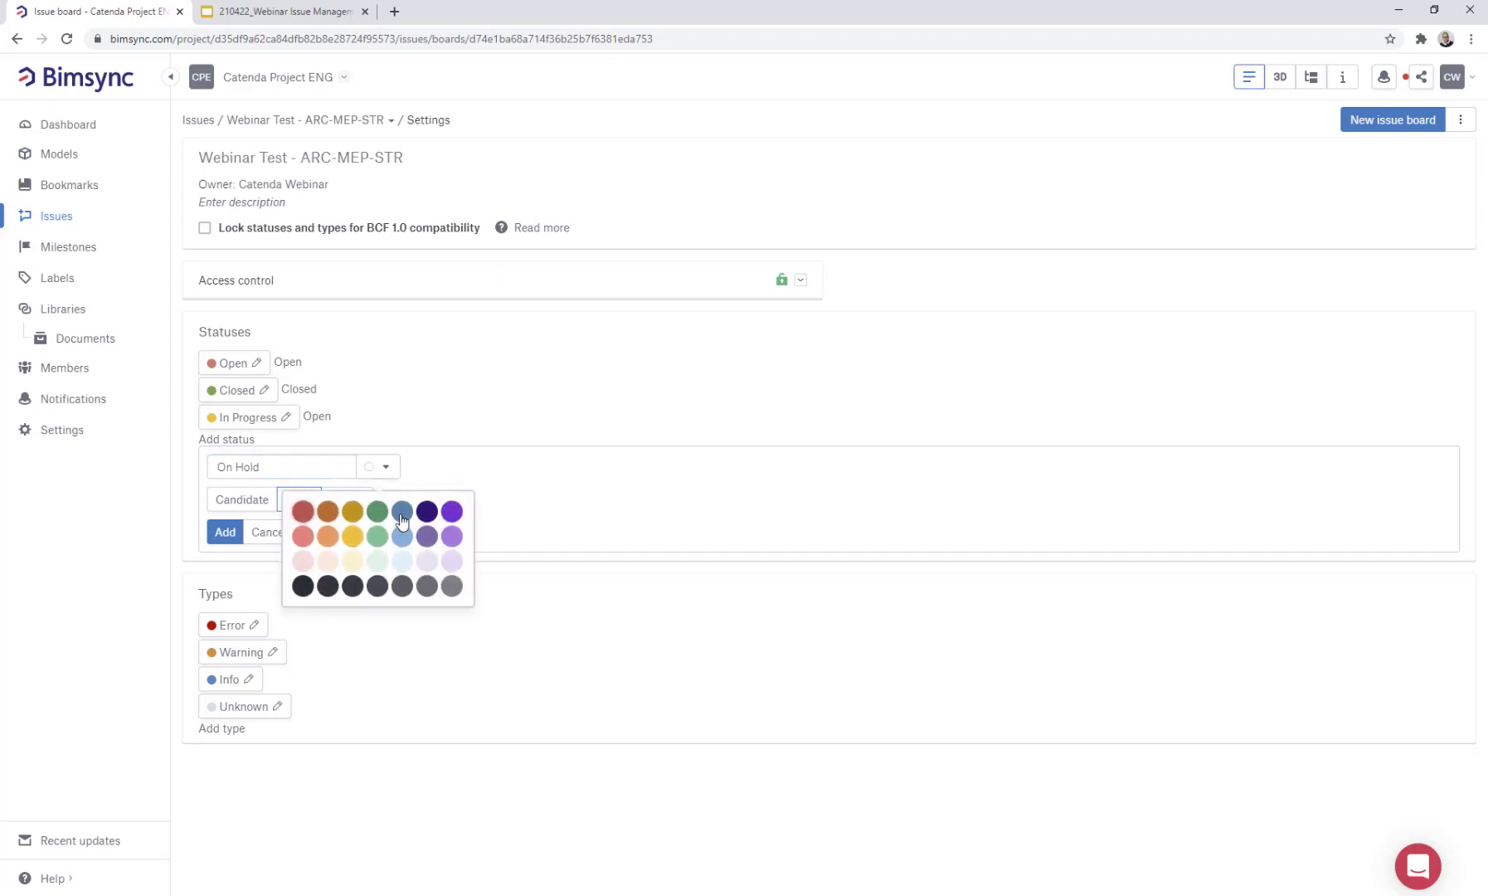
pyautogui.click(403, 564)
pyautogui.click(223, 531)
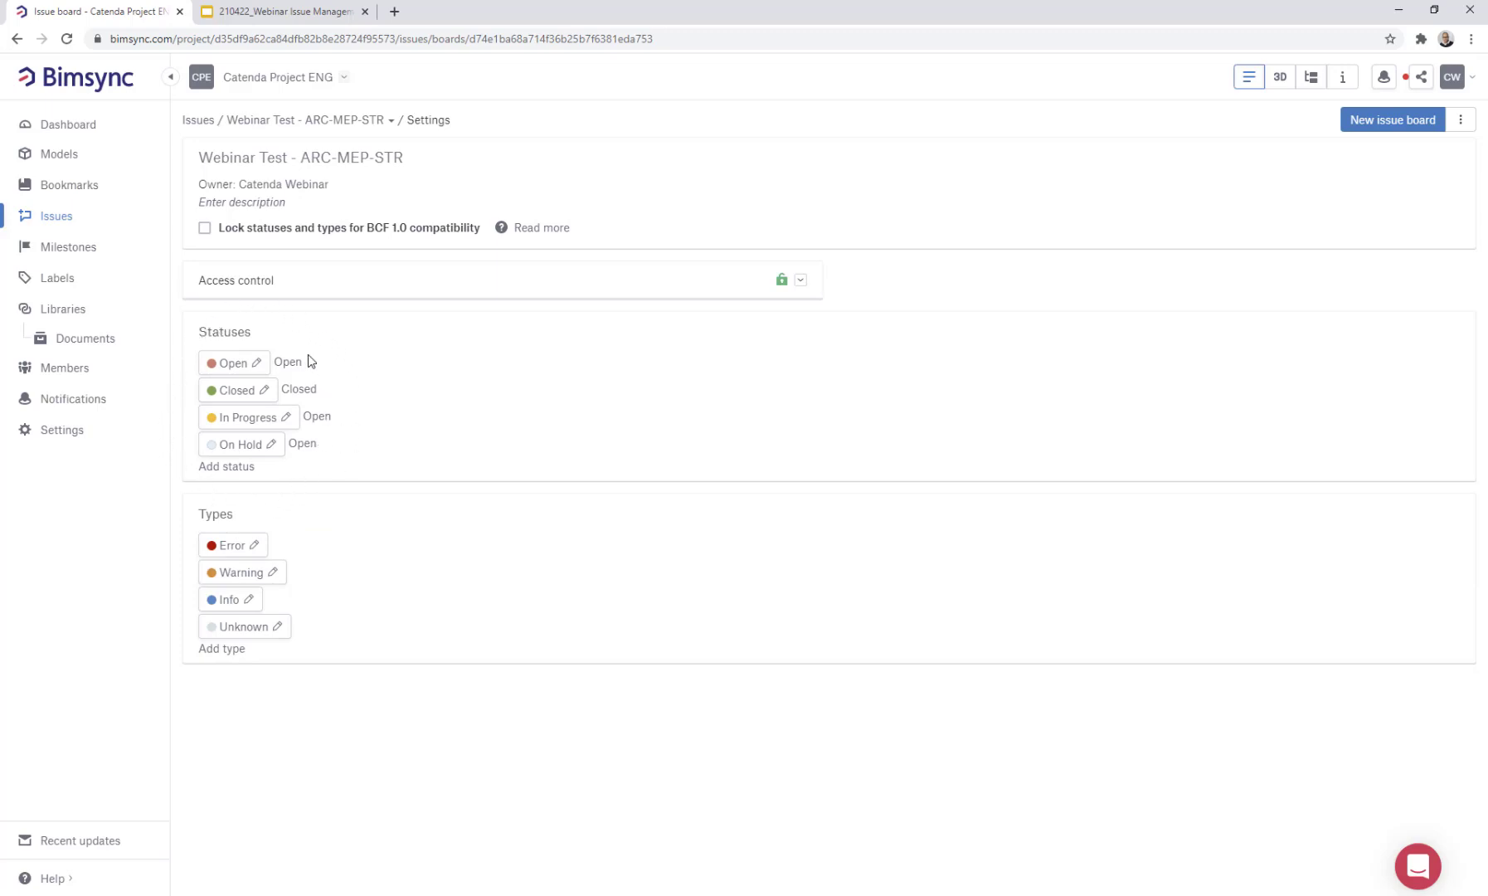
# Rename the issue board's "Open" status to "Active" and save it
pyautogui.click(256, 362)
pyautogui.moveTo(270, 371); pyautogui.dragTo(195, 378)
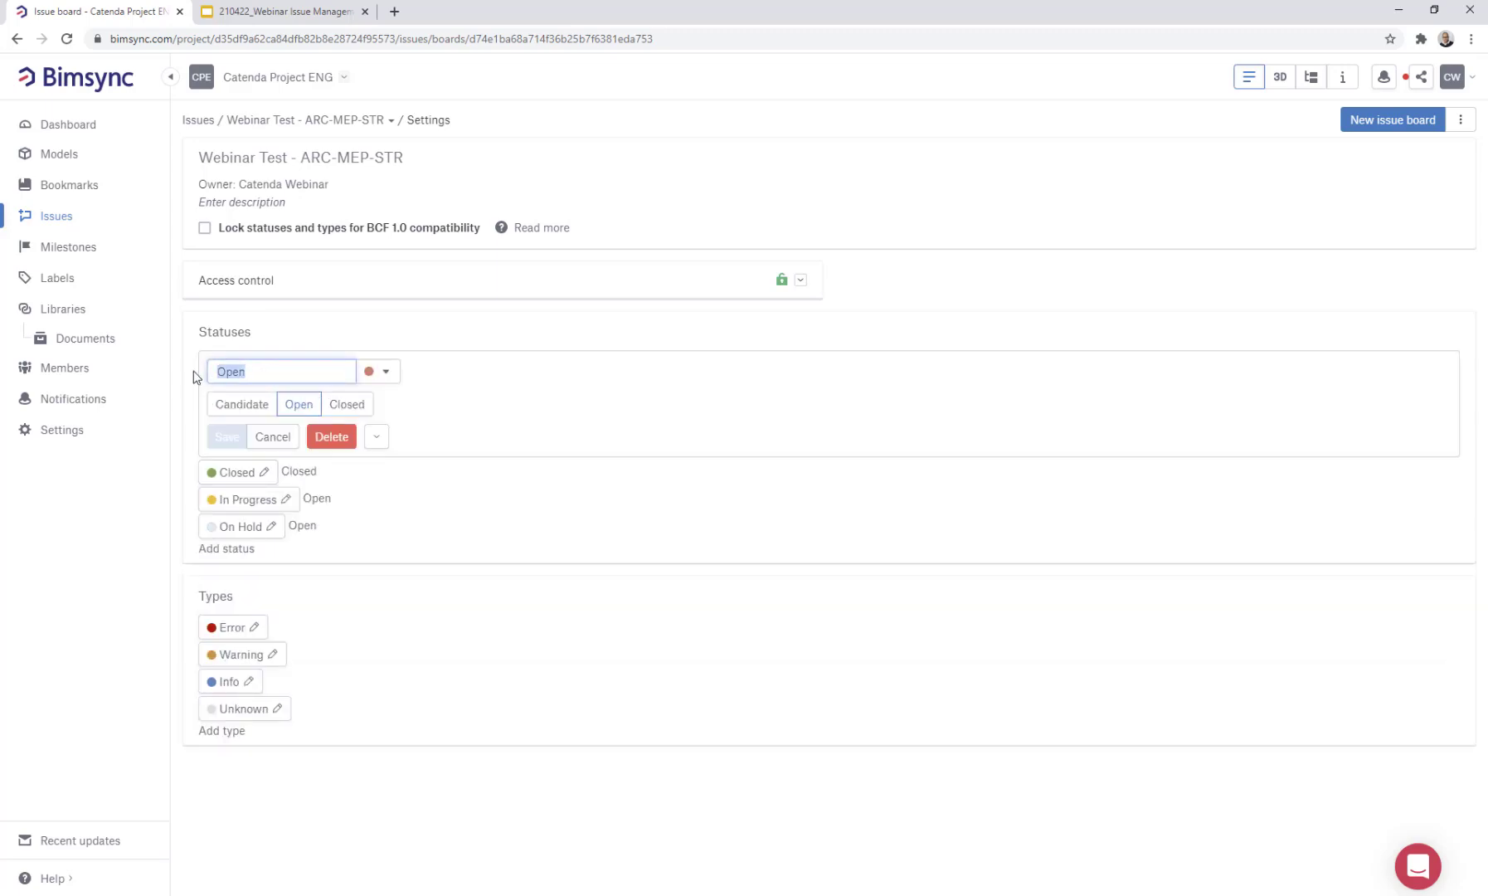
pyautogui.write('Ad')
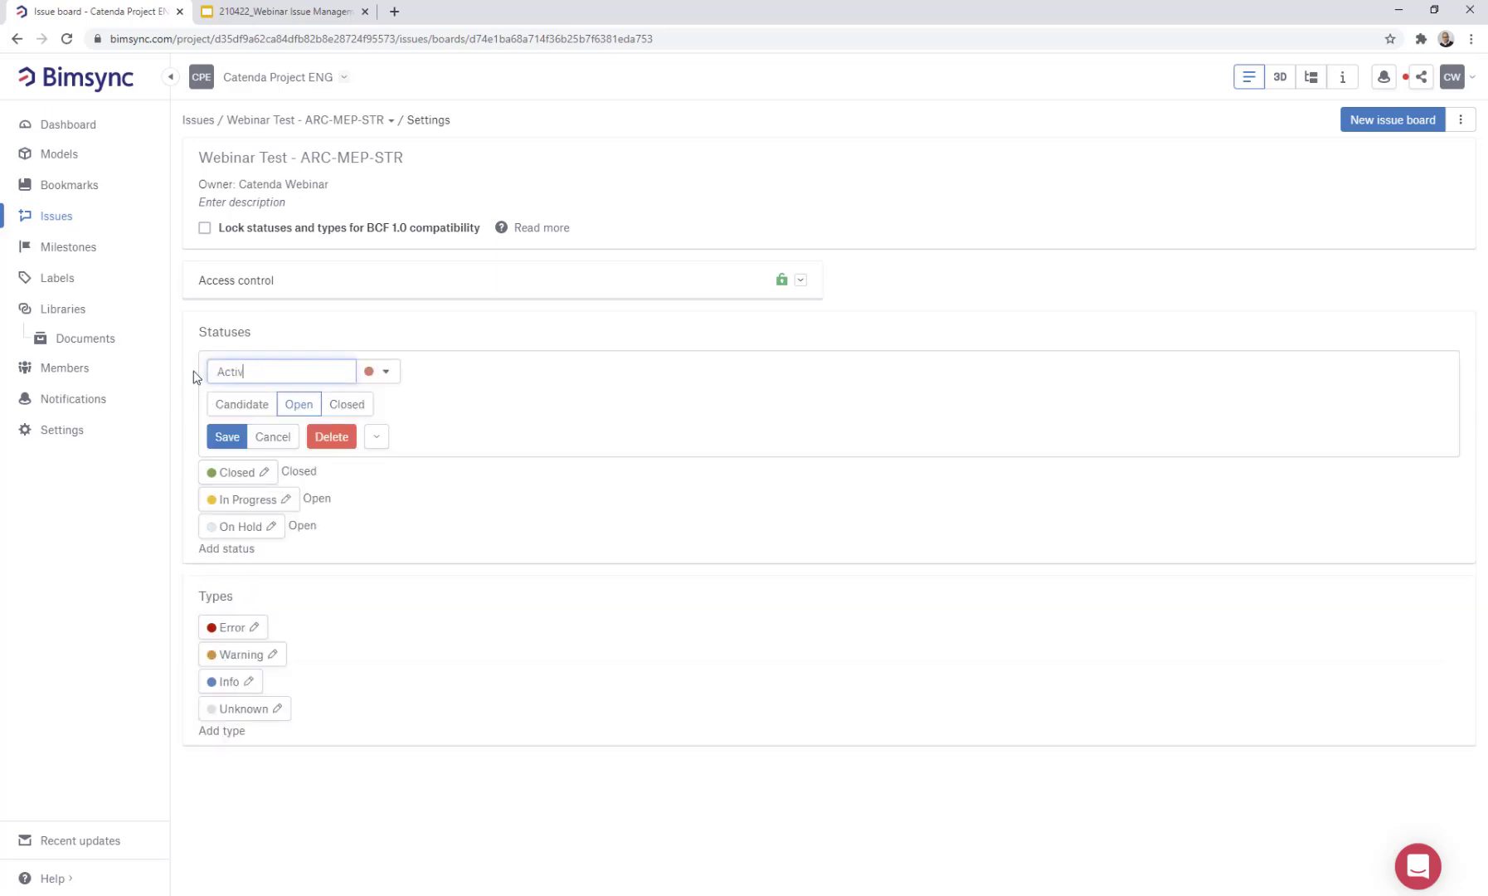
pyautogui.write('tive')
pyautogui.click(227, 436)
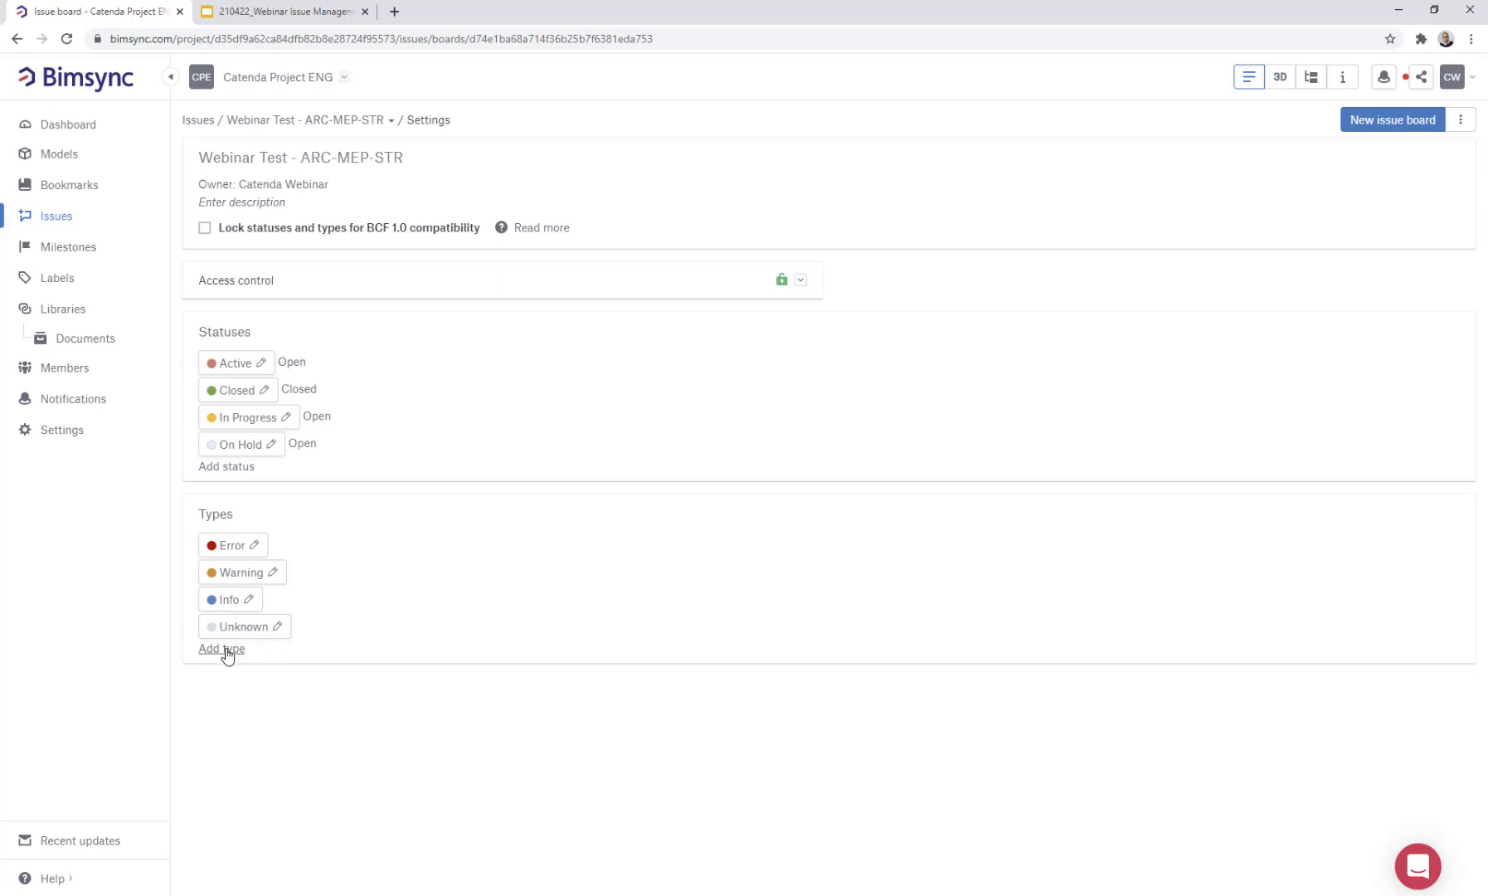
# Rename the issue board's "Error" type to "Clash" and save it
pyautogui.click(254, 545)
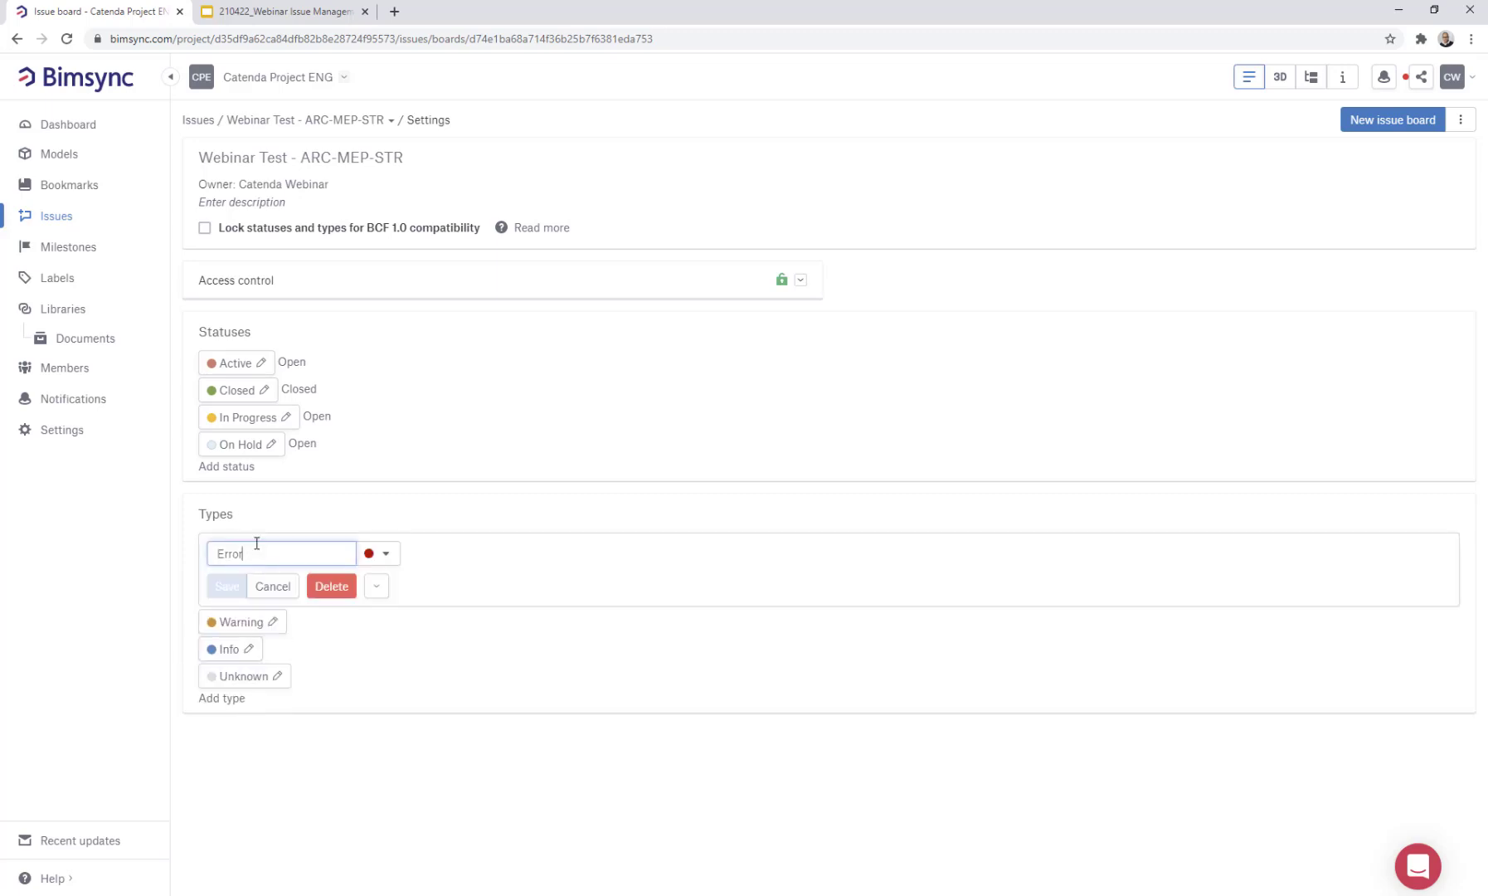
pyautogui.moveTo(266, 556); pyautogui.dragTo(196, 557)
pyautogui.write('Clash')
pyautogui.click(233, 584)
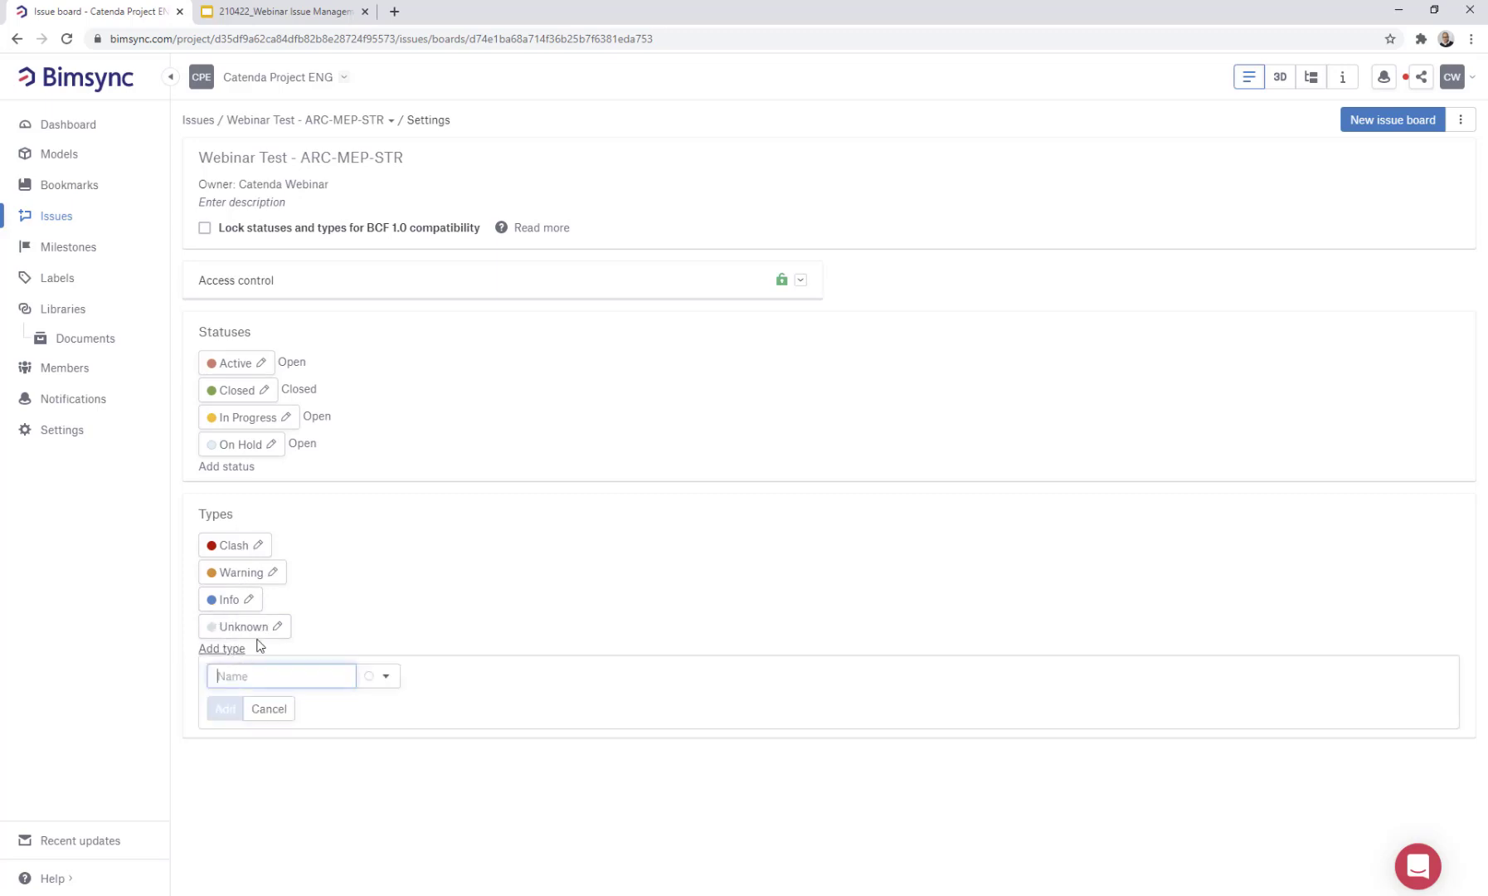
# Add a green issue type named "RFI" to the issue board
pyautogui.click(224, 649)
pyautogui.write('RFI')
pyautogui.click(385, 676)
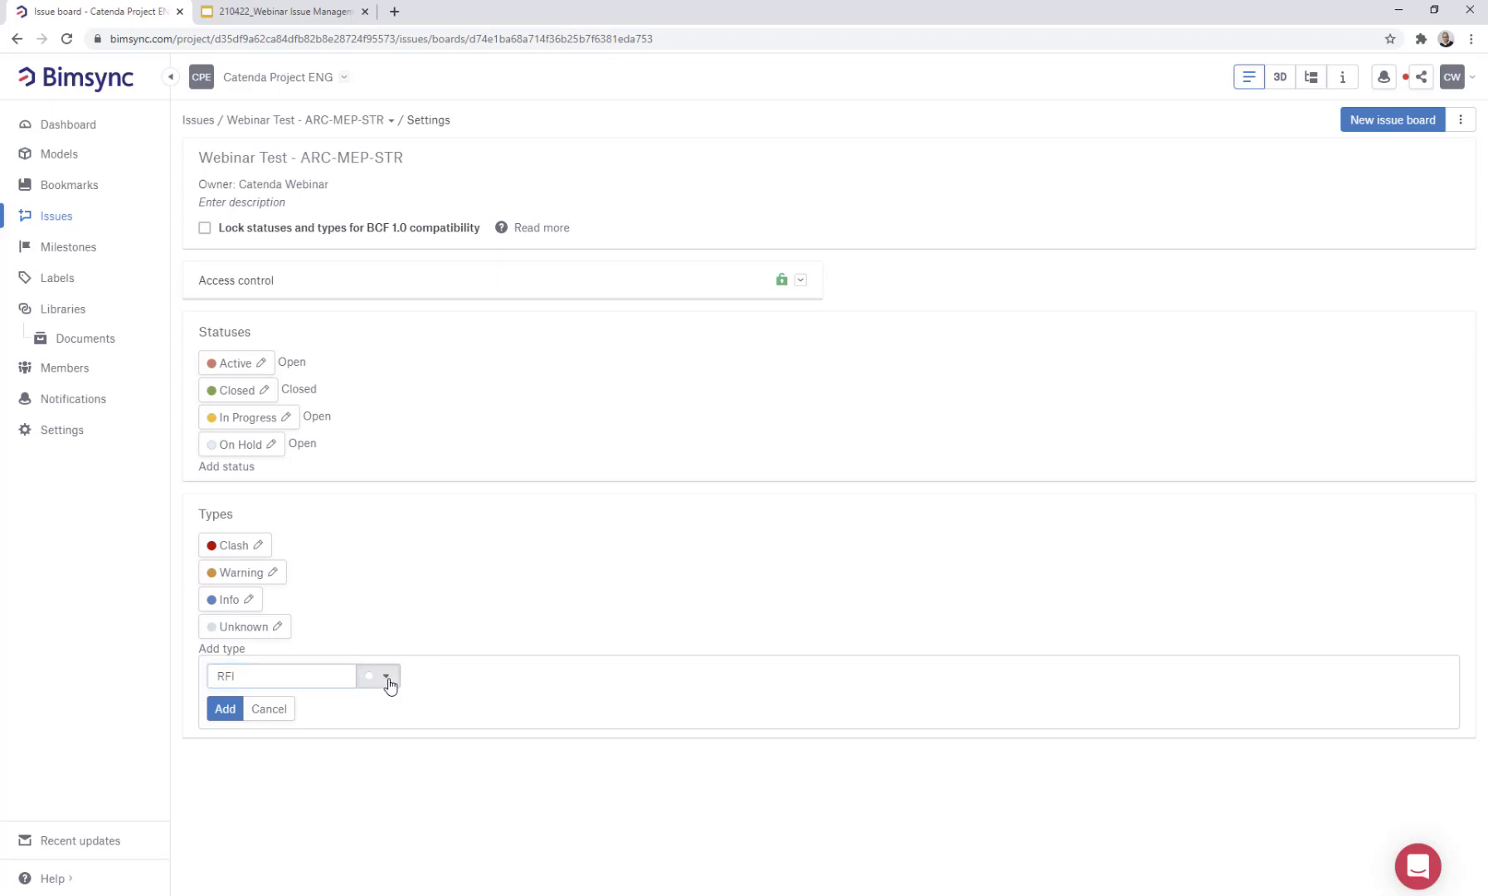
pyautogui.click(377, 745)
pyautogui.click(225, 710)
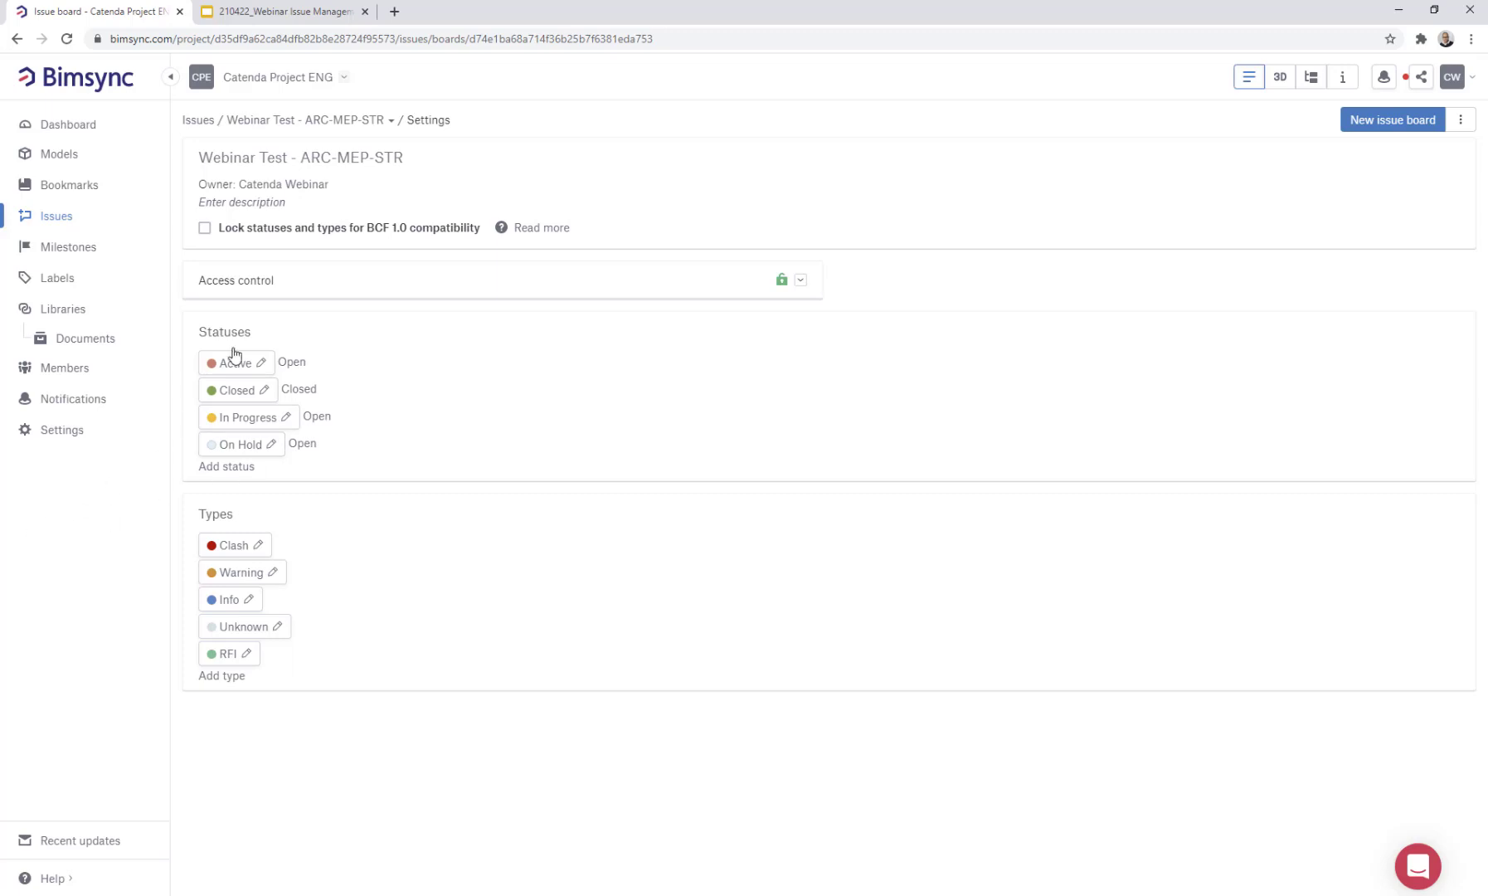
# Open the issue board's access control for editing and set the access for Others to "No access"
pyautogui.click(255, 285)
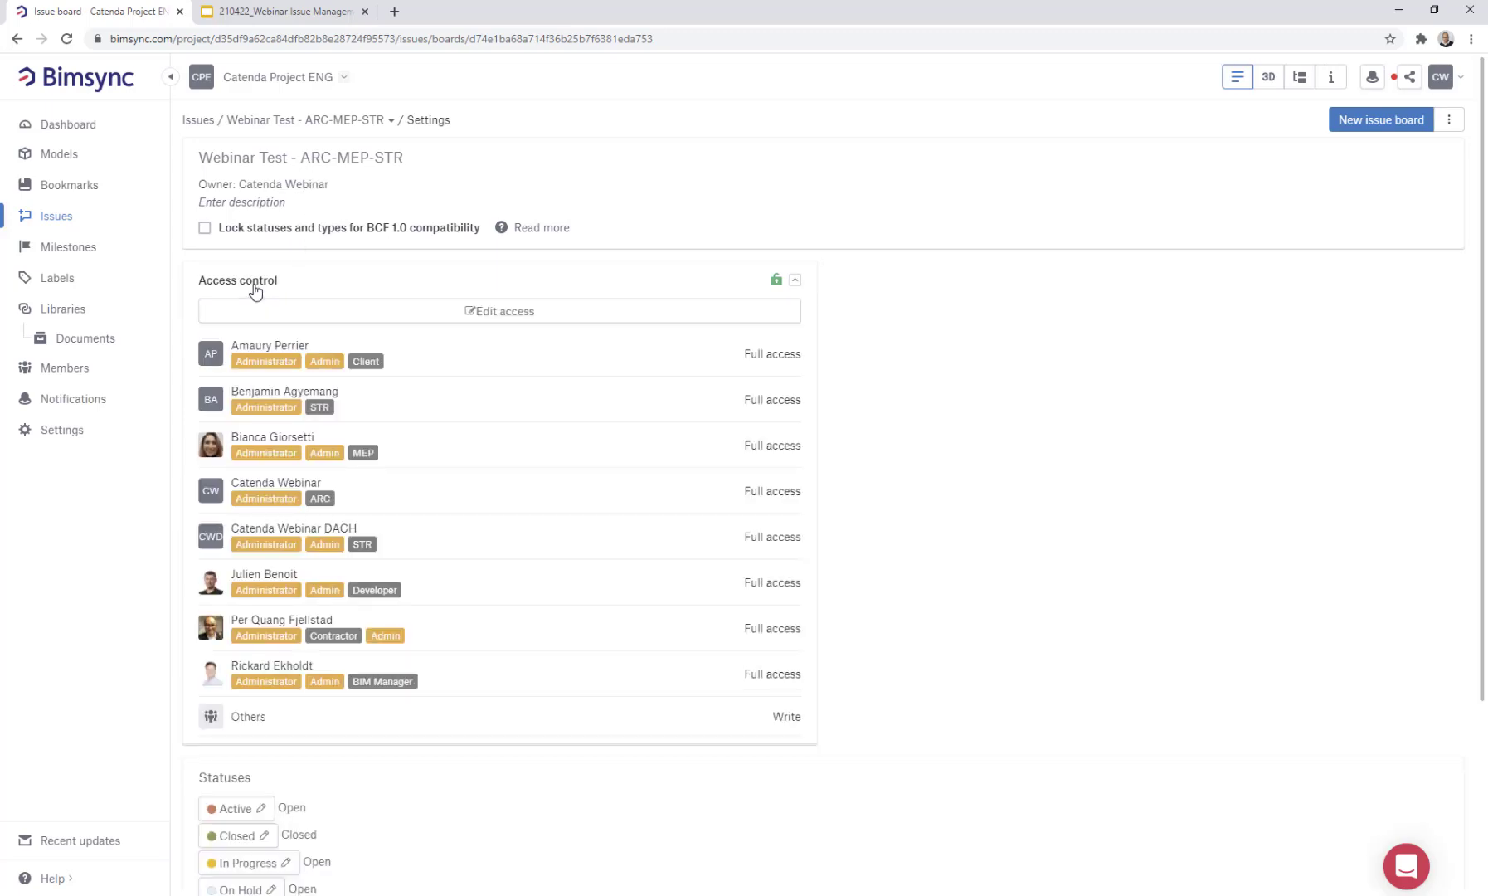
pyautogui.click(495, 316)
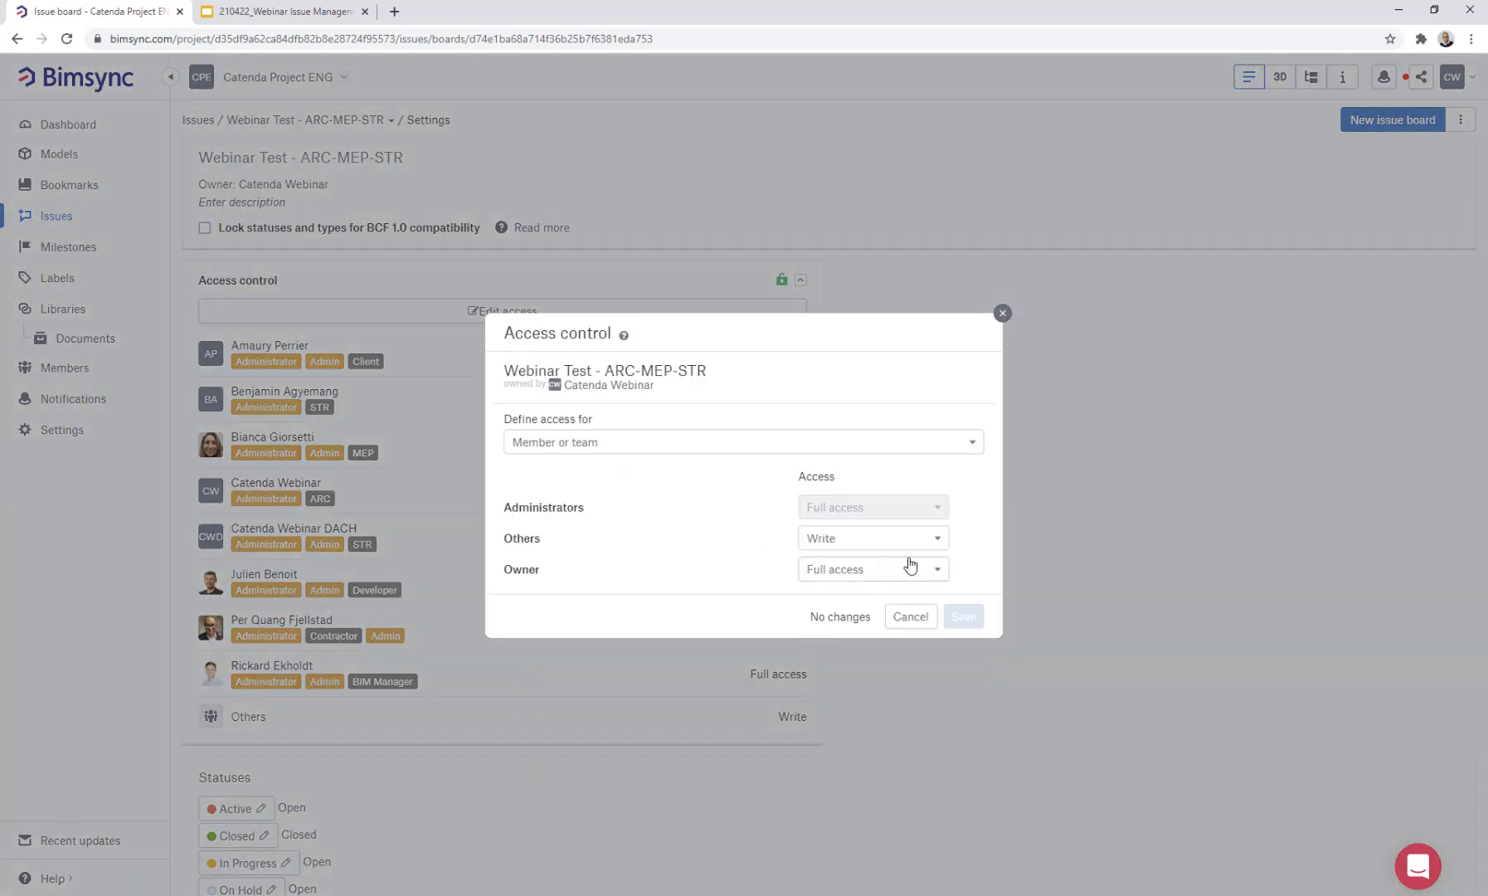
pyautogui.click(941, 542)
pyautogui.click(851, 572)
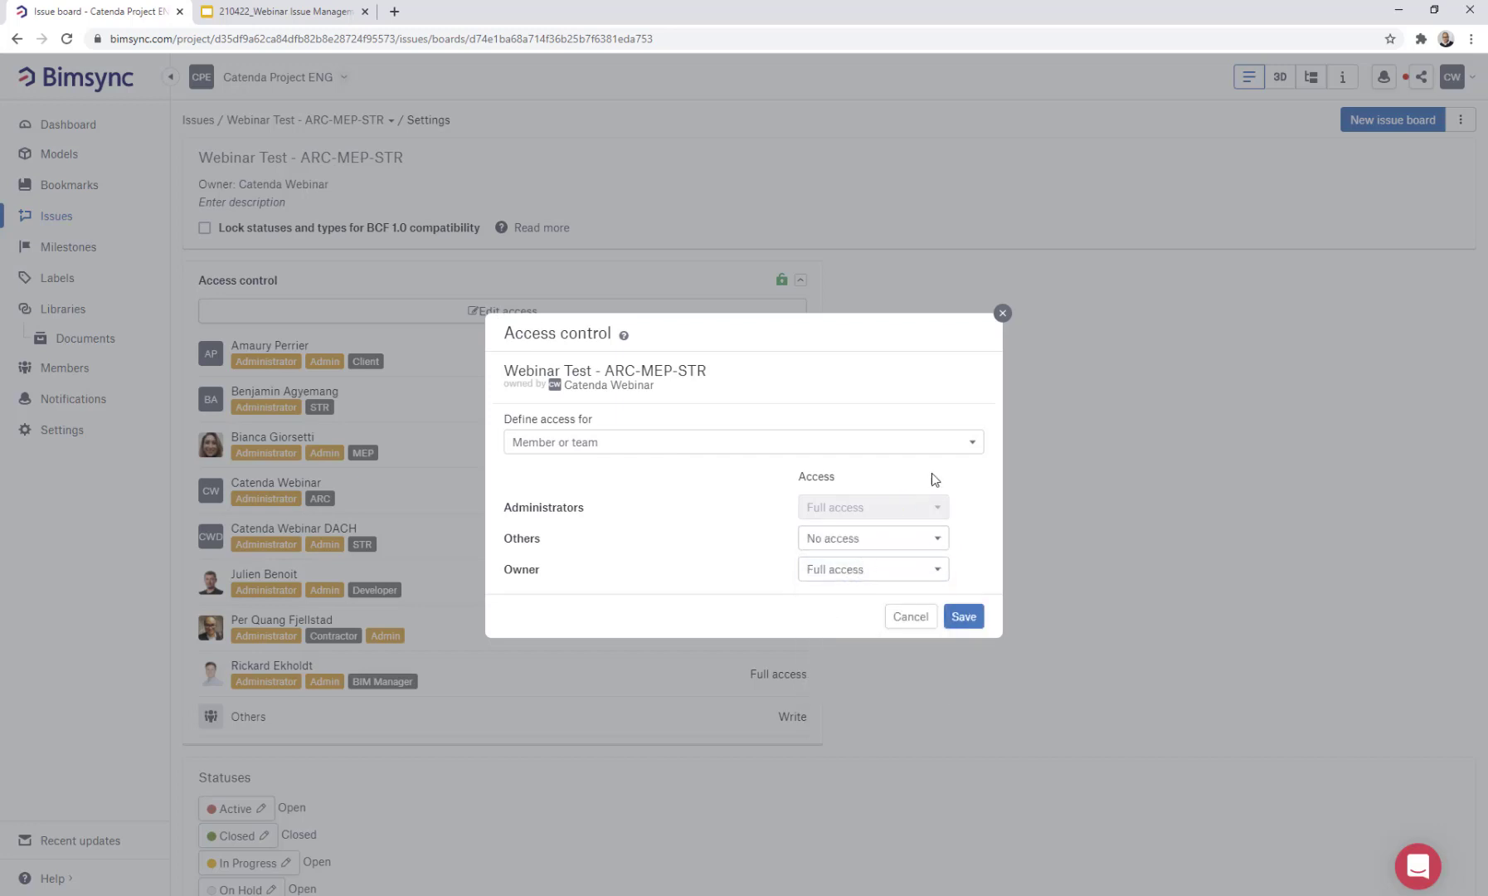
# Add the ARC team to the issue board's access list and give it full access
pyautogui.click(972, 441)
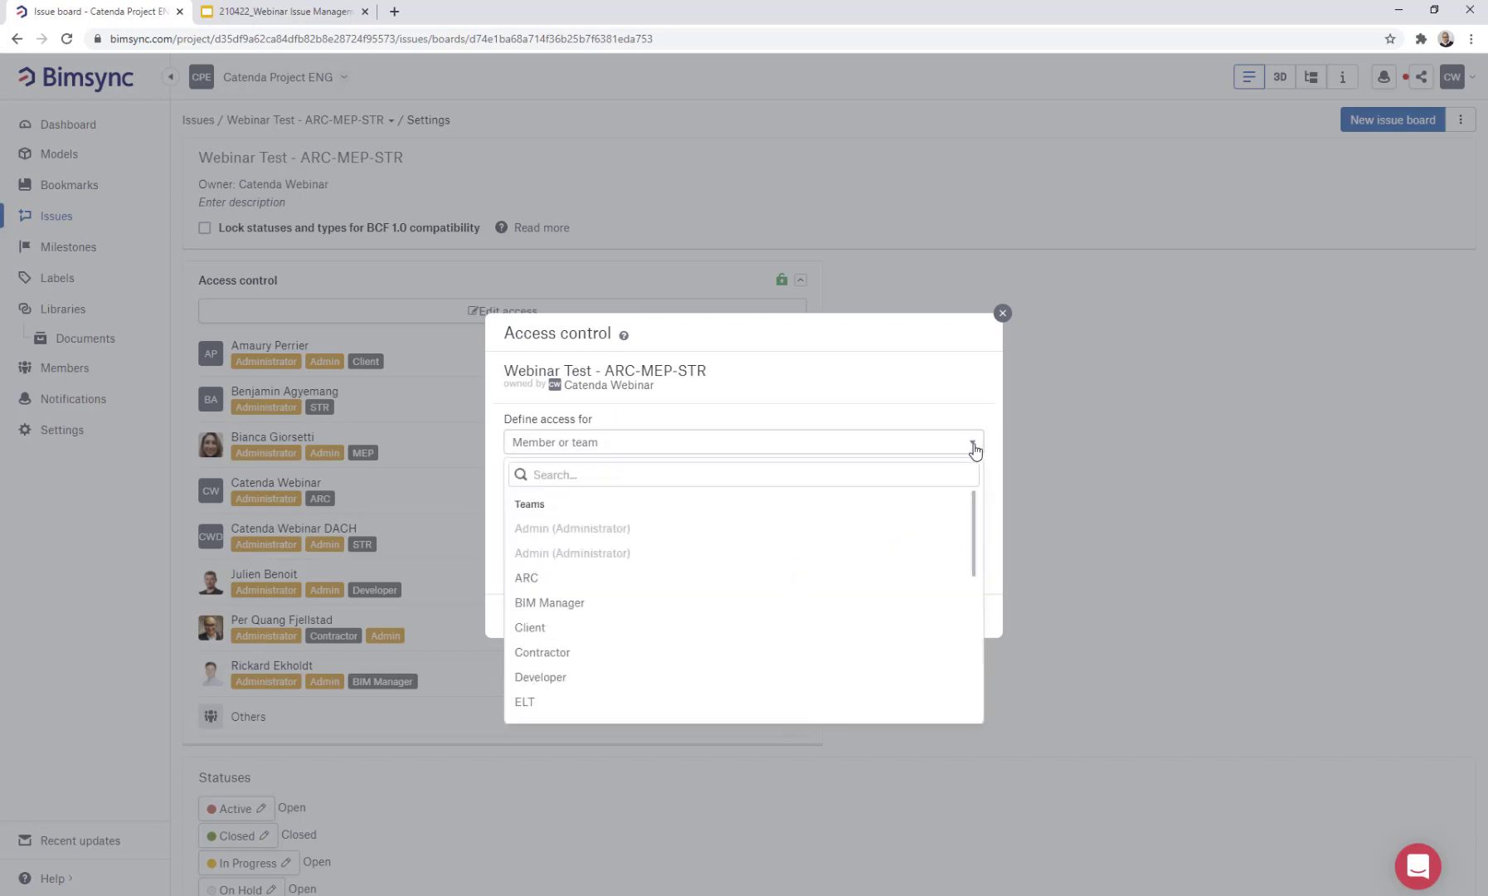
pyautogui.click(531, 579)
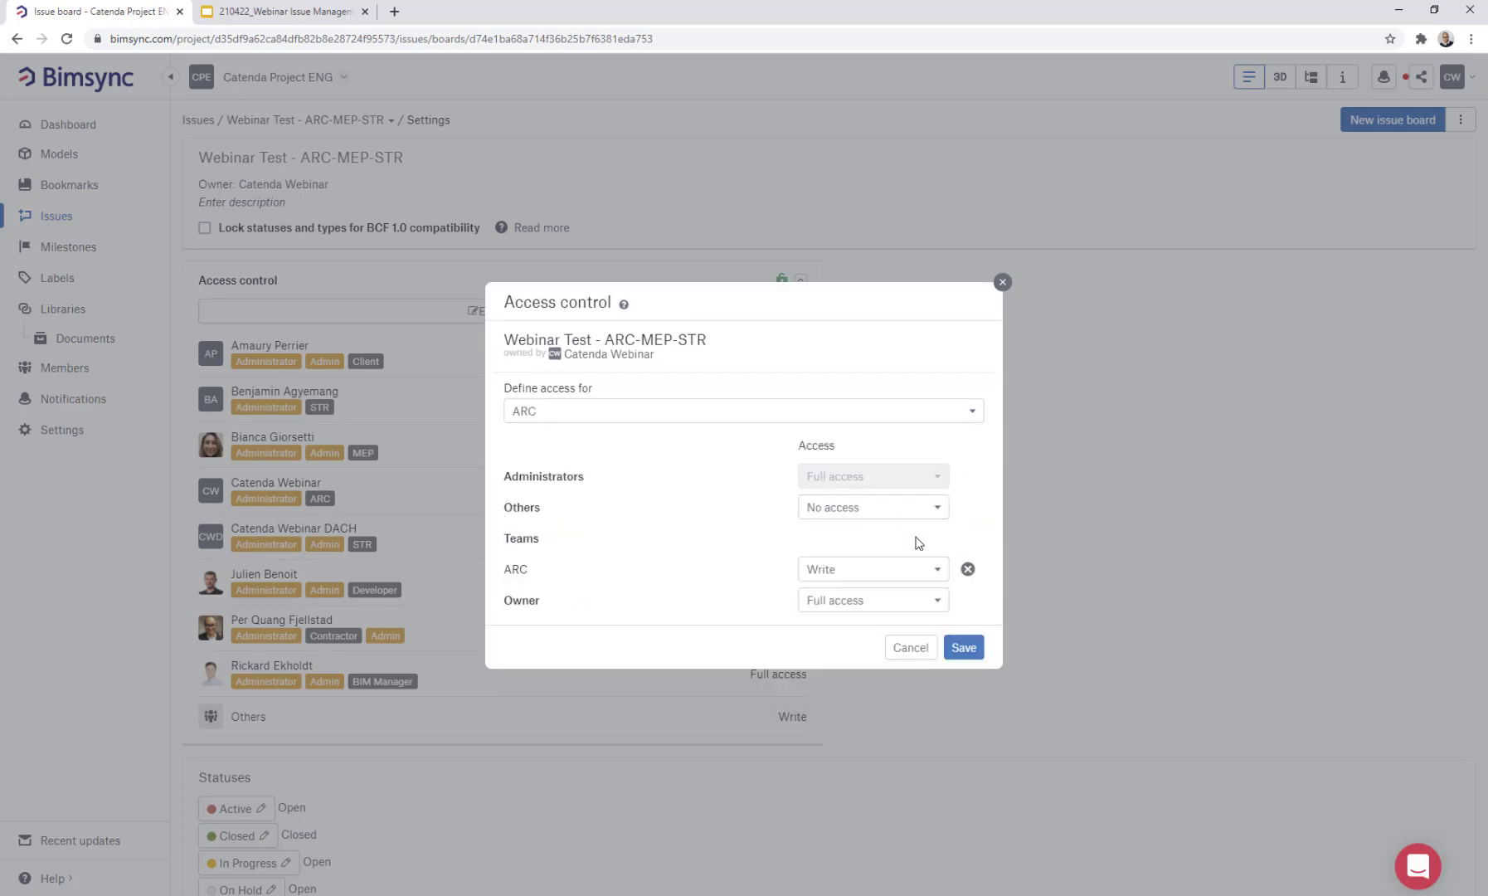
pyautogui.click(936, 570)
pyautogui.click(868, 693)
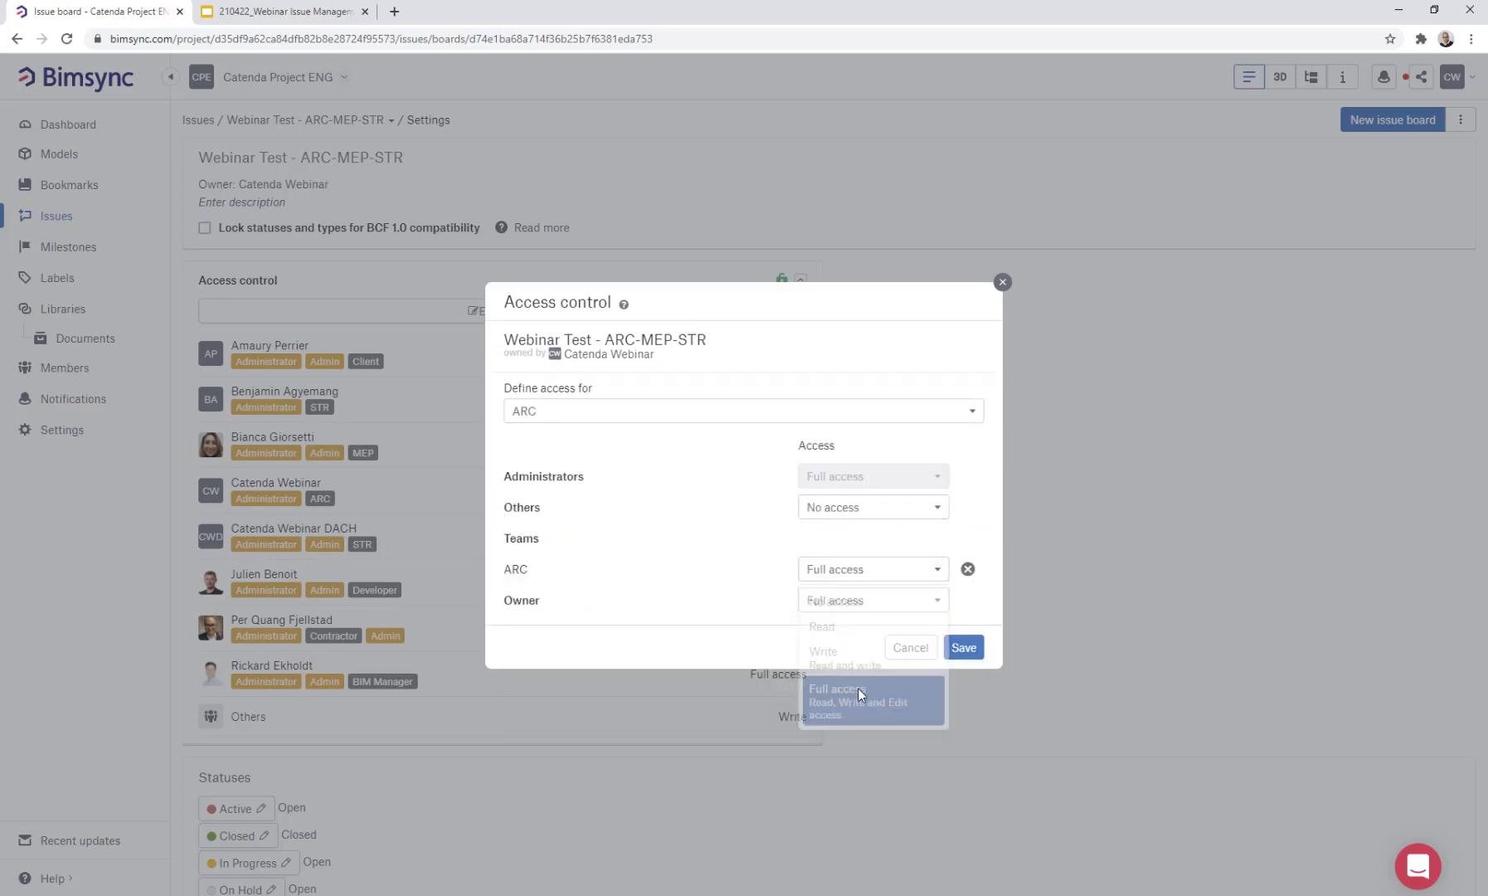
pyautogui.click(972, 413)
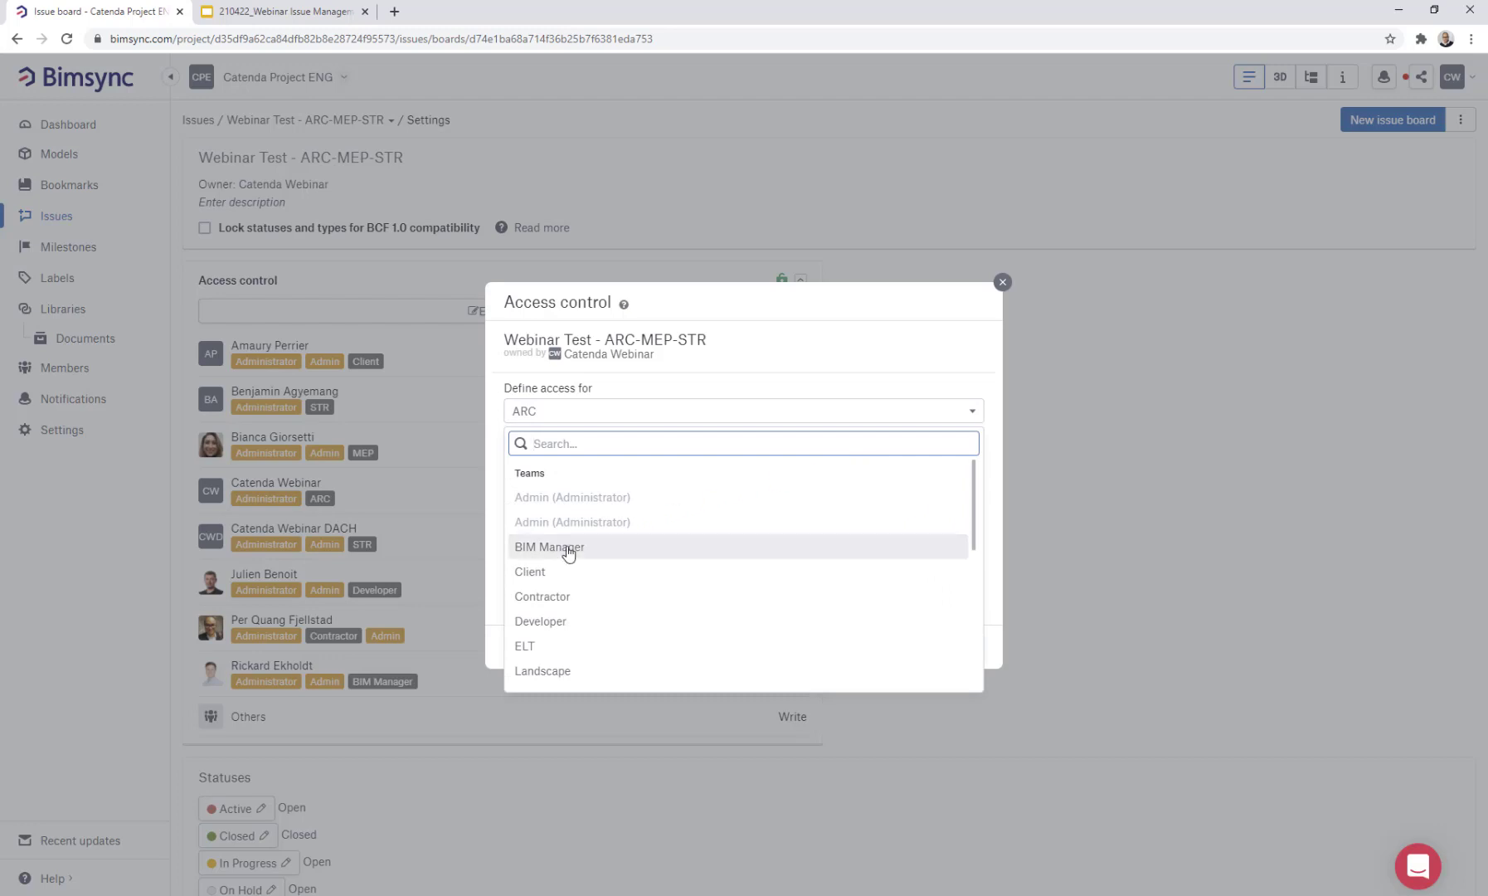
pyautogui.click(532, 574)
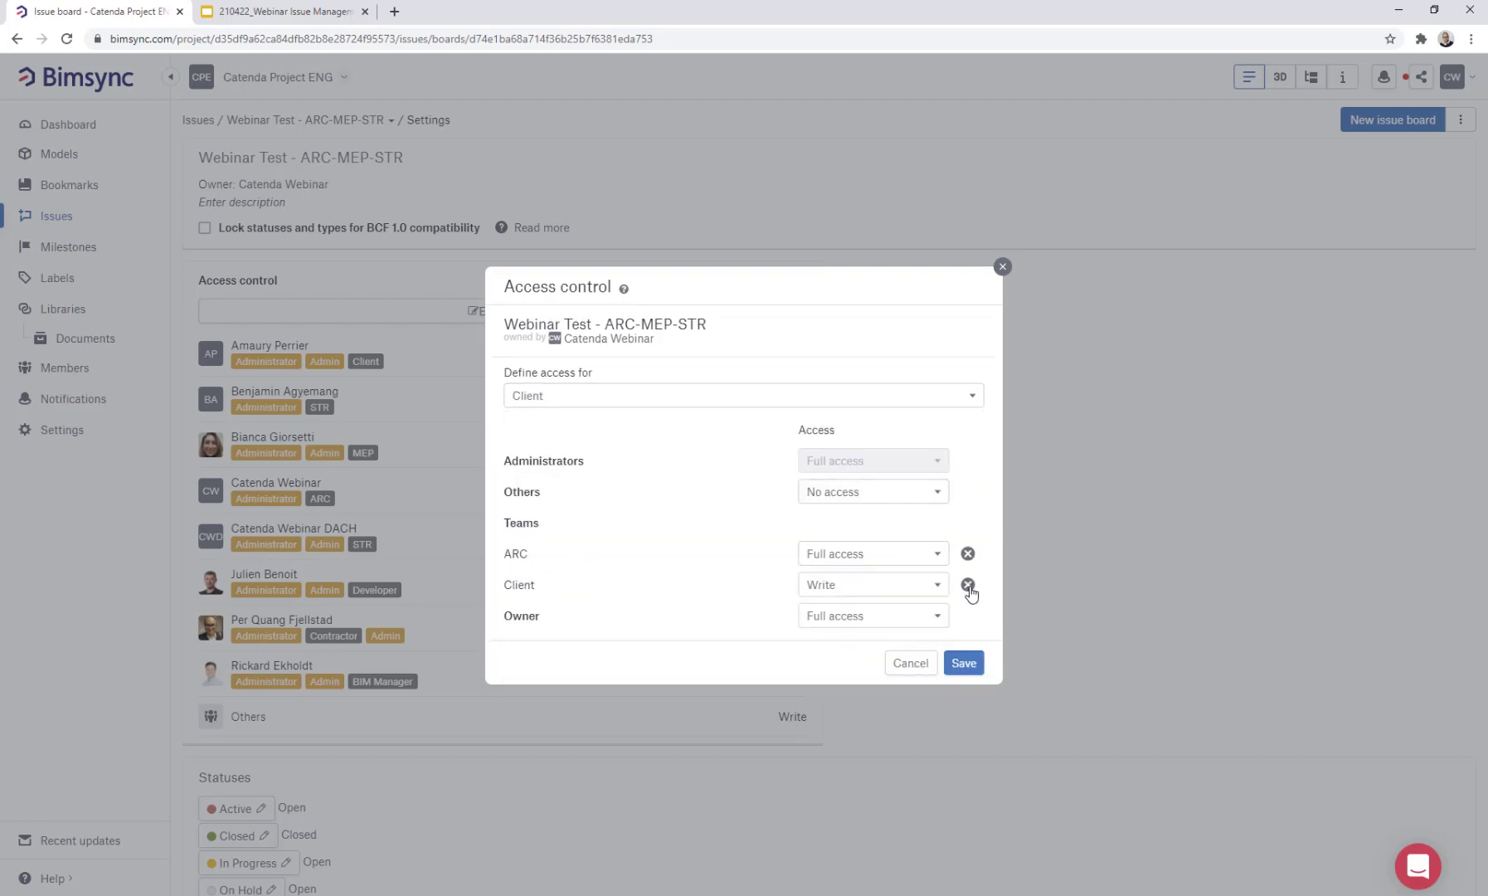
pyautogui.click(968, 587)
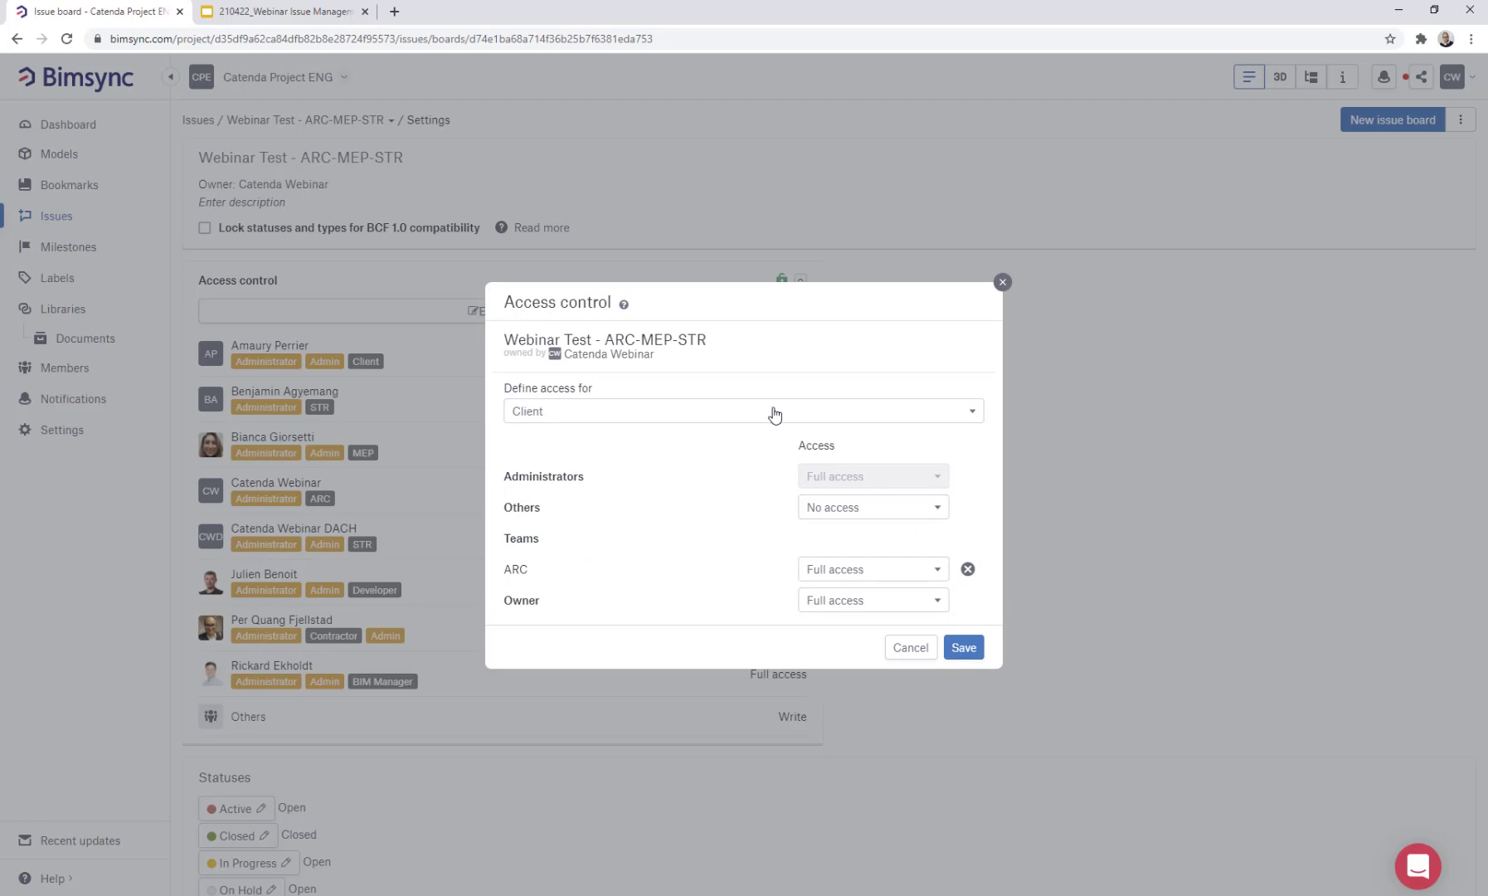
# Add the Developer team with Write access and the STR team with full access to the board's access list
pyautogui.click(972, 412)
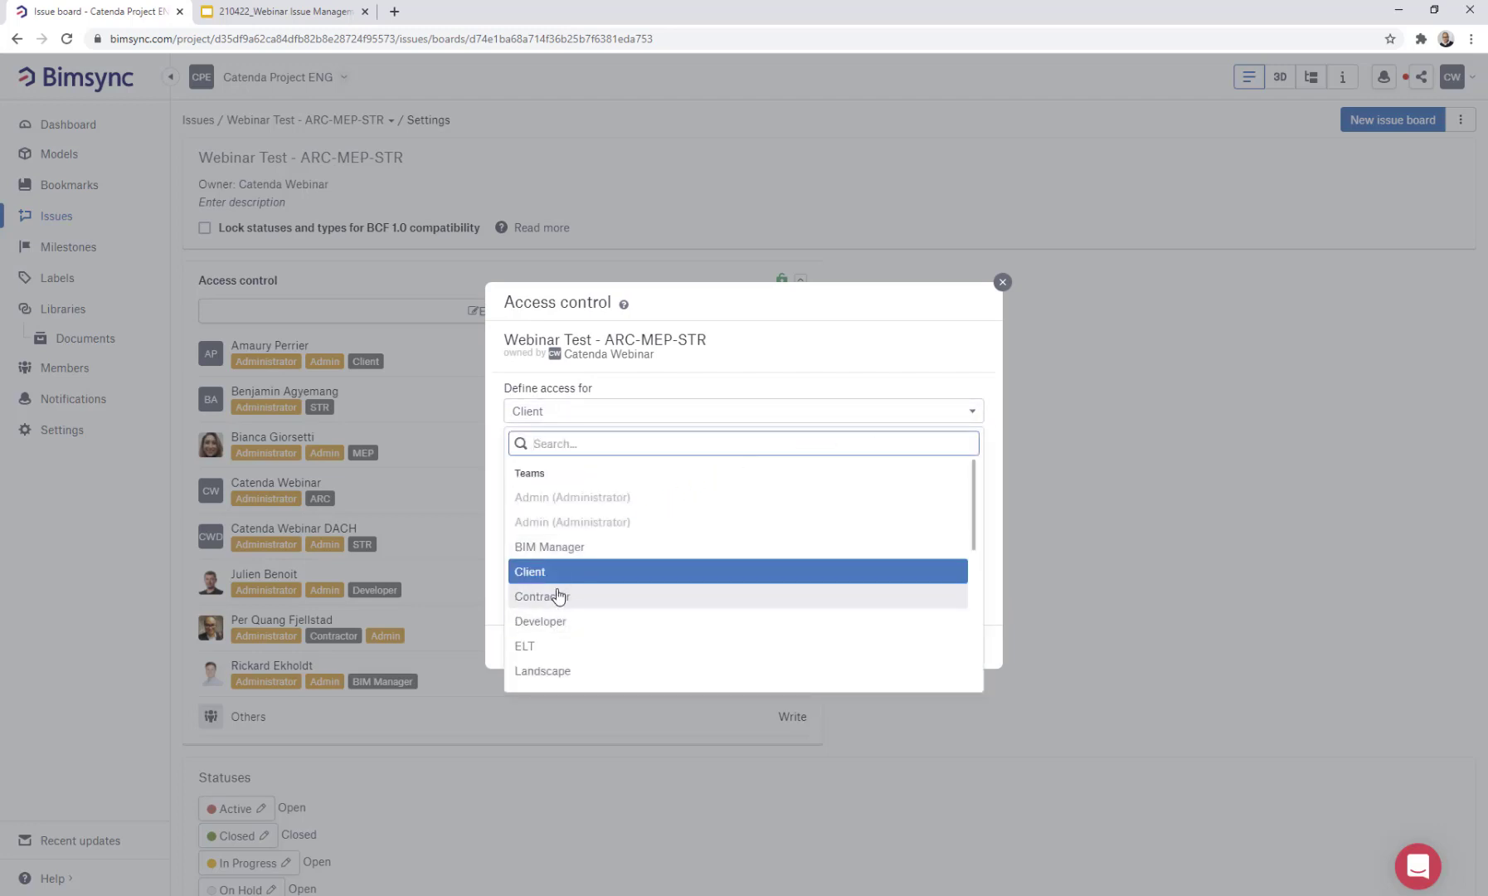
pyautogui.click(558, 621)
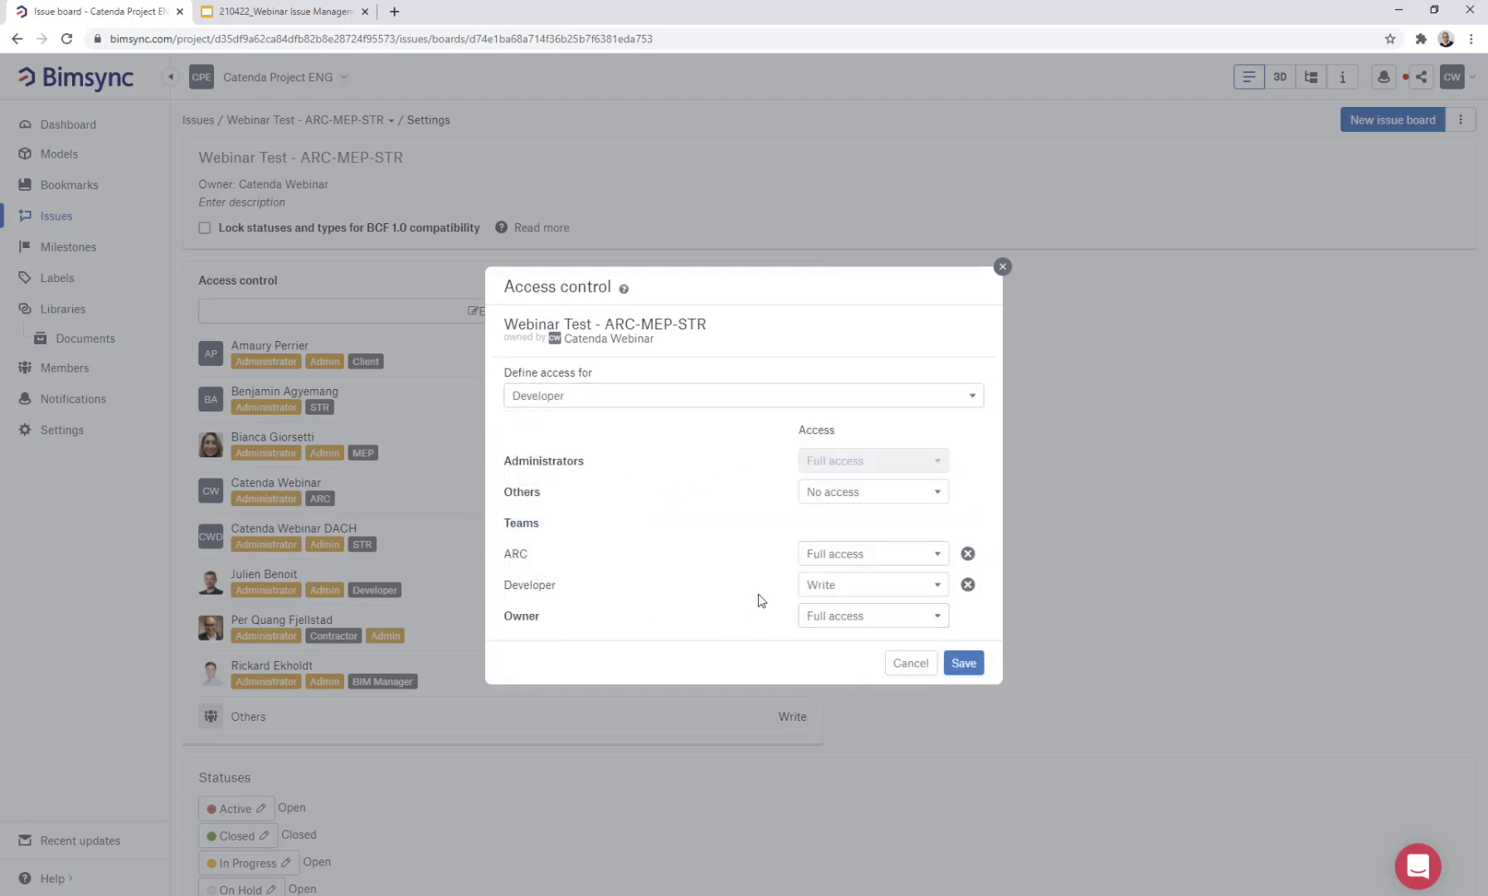
pyautogui.click(974, 398)
pyautogui.scroll(-1, 629, 598)
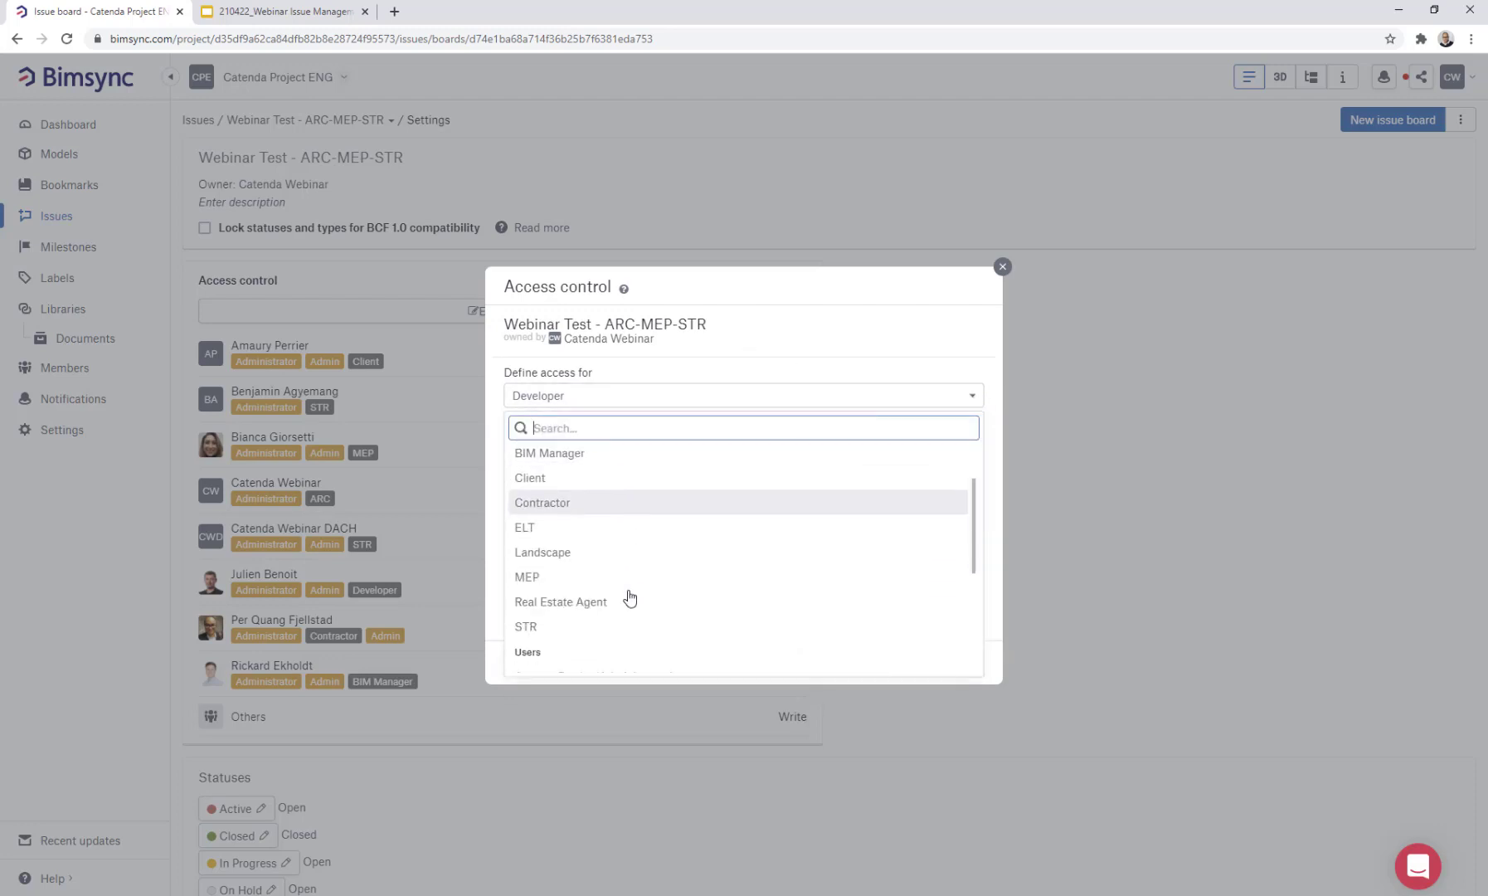
pyautogui.scroll(-2, 627, 585)
pyautogui.scroll(1, 614, 544)
pyautogui.click(614, 548)
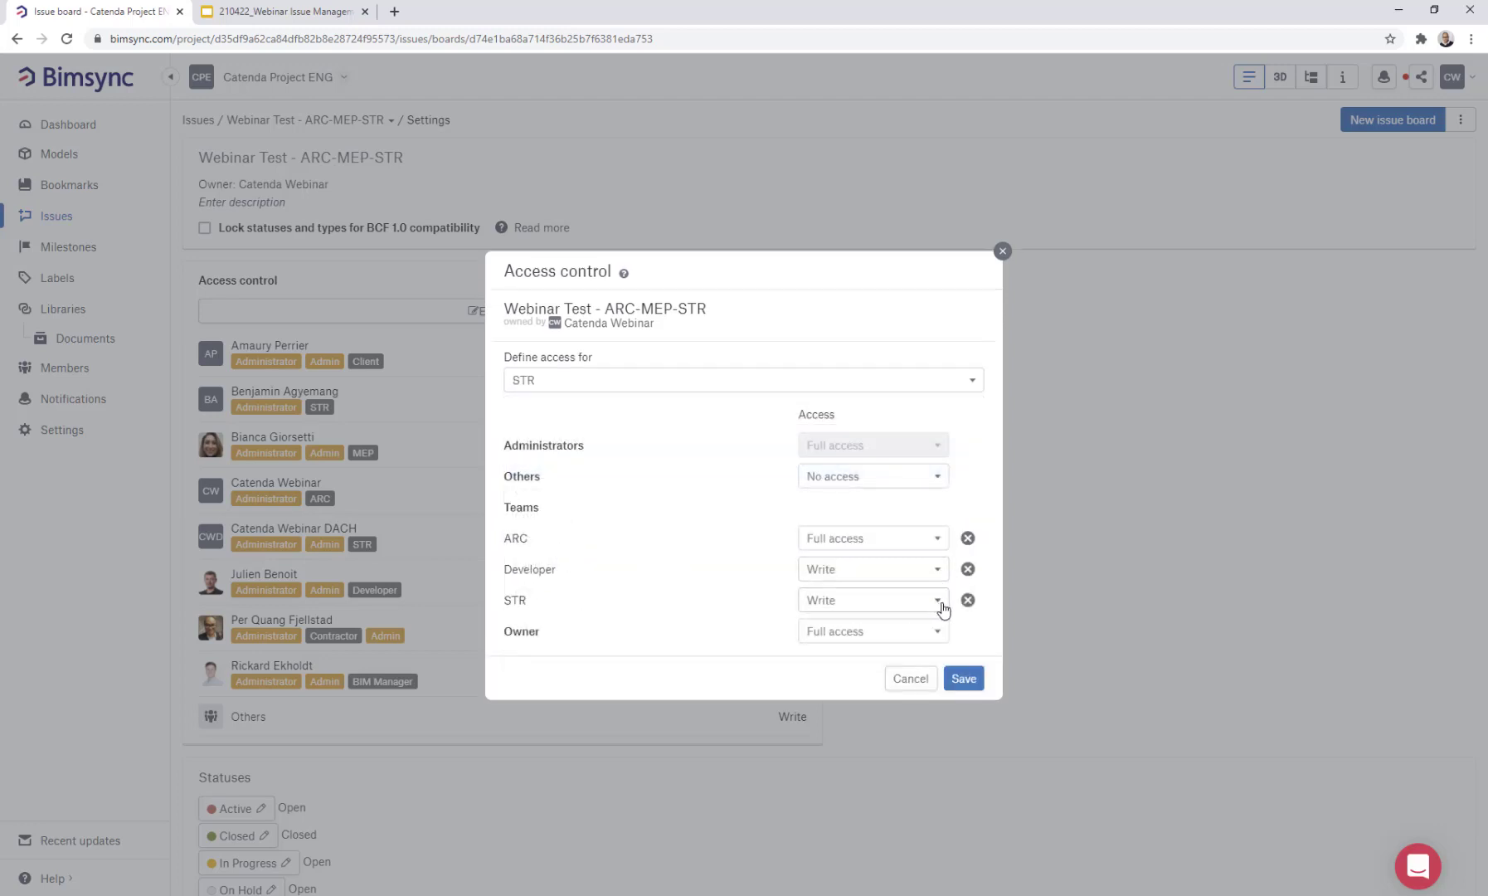
pyautogui.click(942, 603)
pyautogui.click(839, 722)
# Add the MEP team with Write access, then save and confirm the issue board's new access rights
pyautogui.click(972, 382)
pyautogui.scroll(-1, 569, 568)
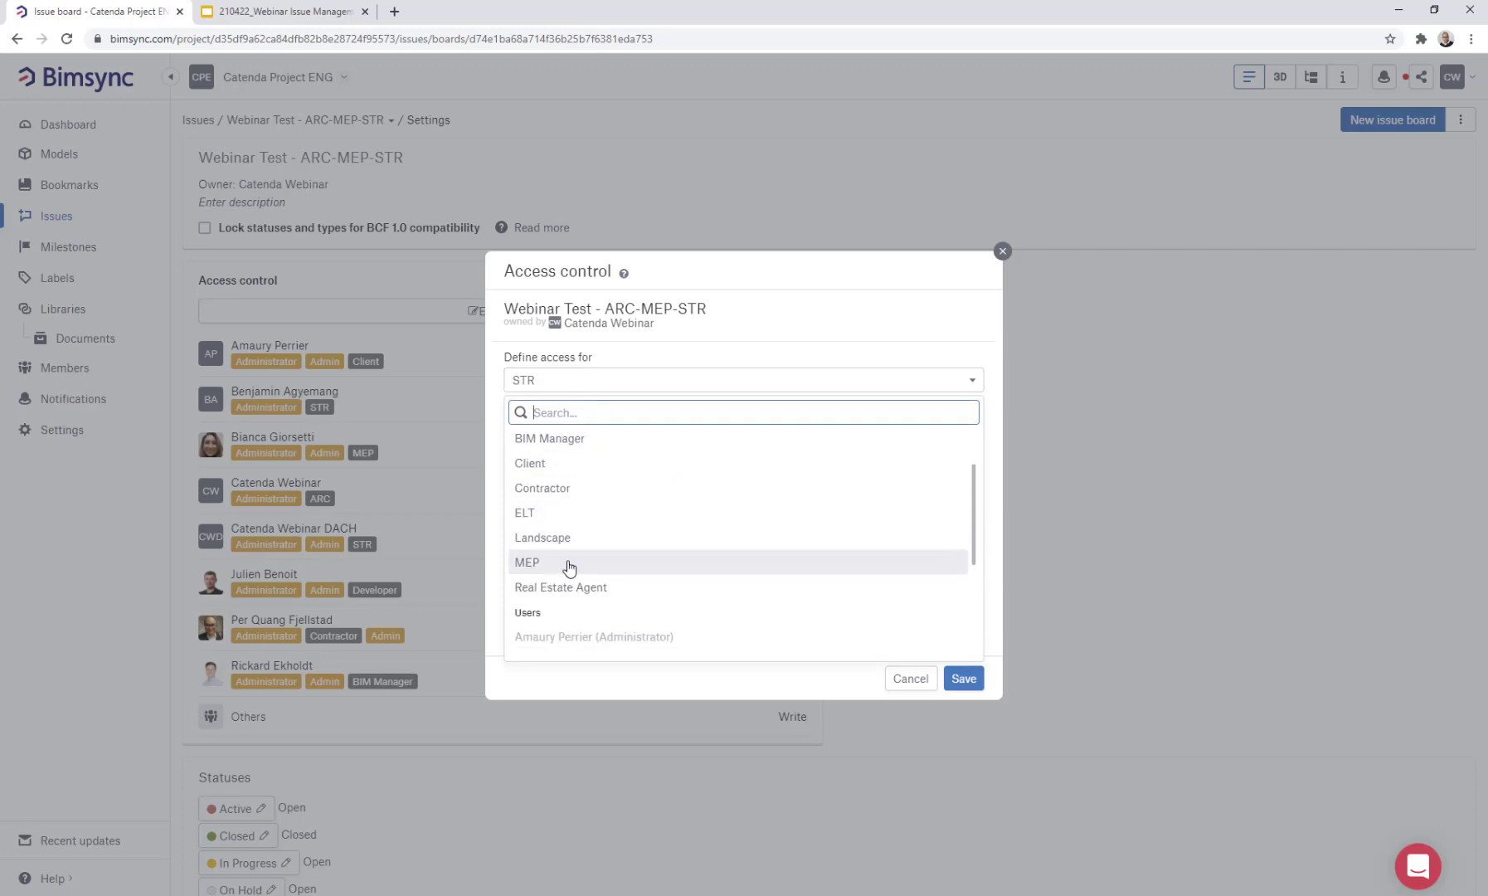
pyautogui.click(569, 564)
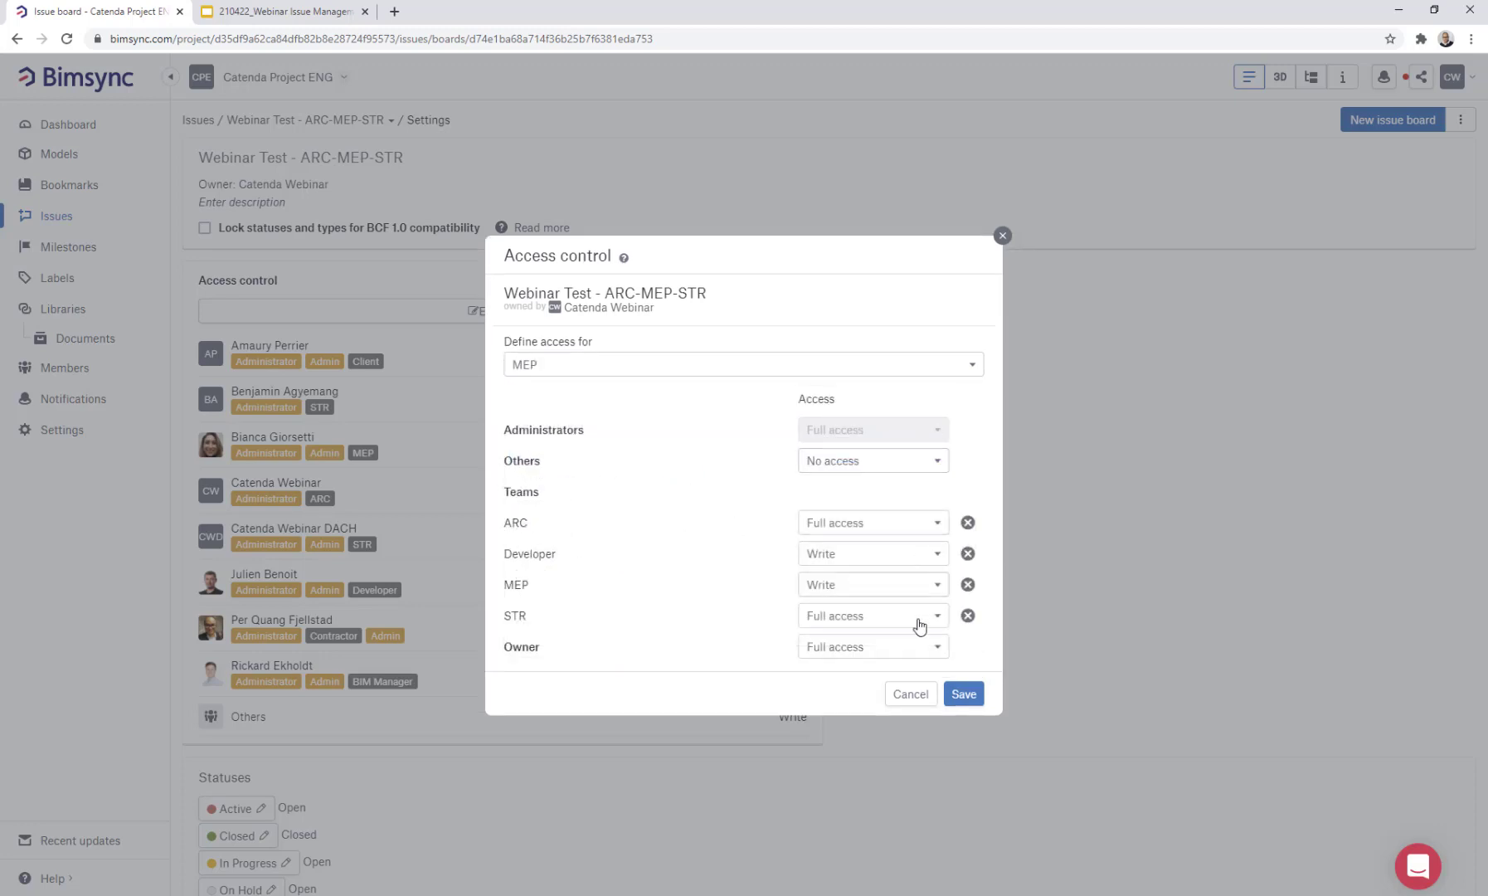
pyautogui.click(968, 699)
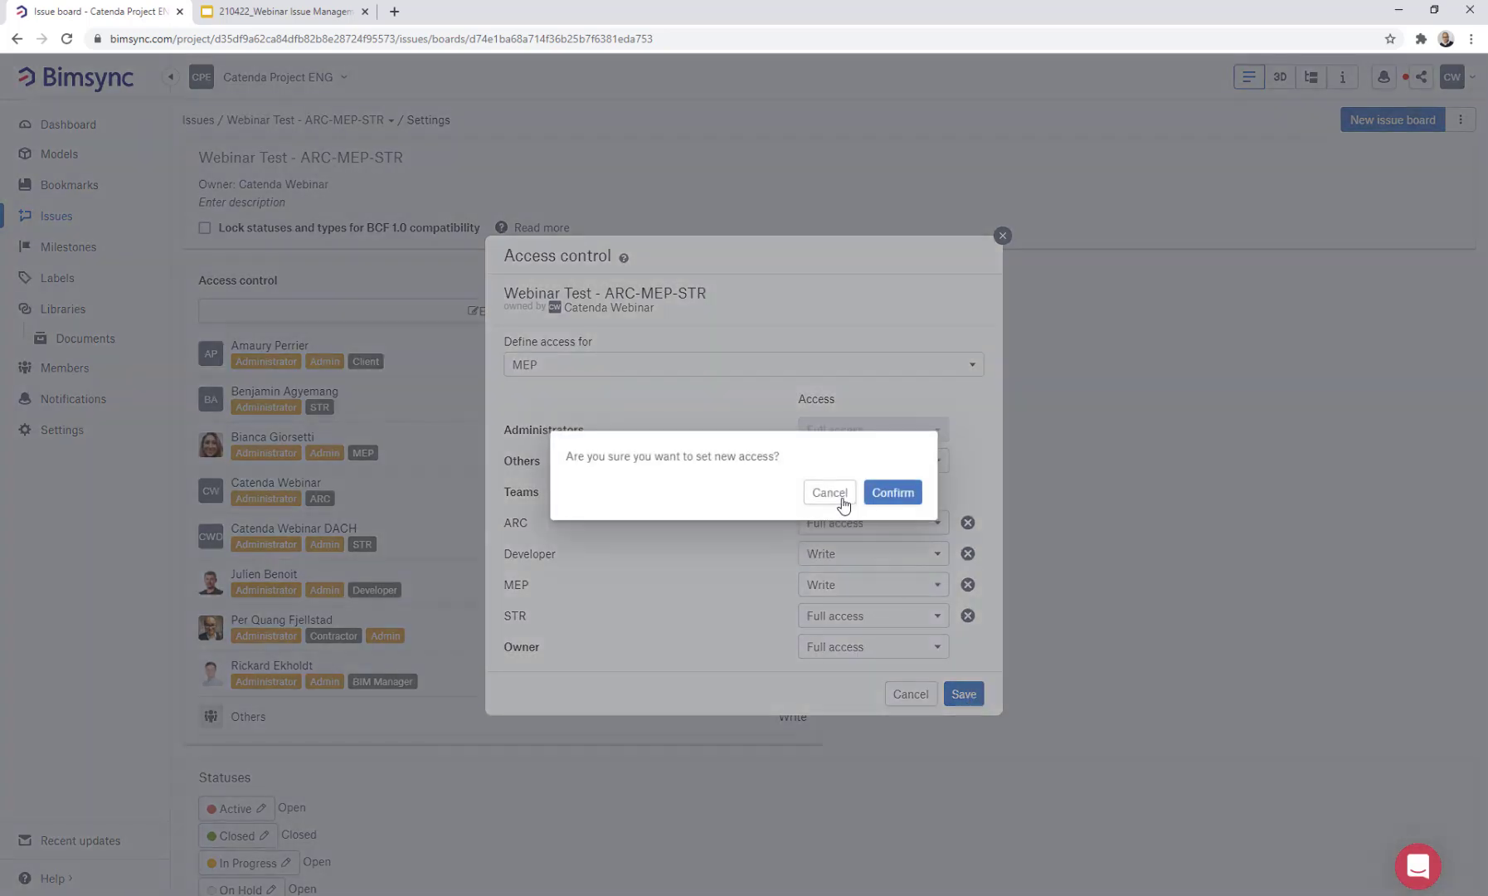
pyautogui.click(891, 492)
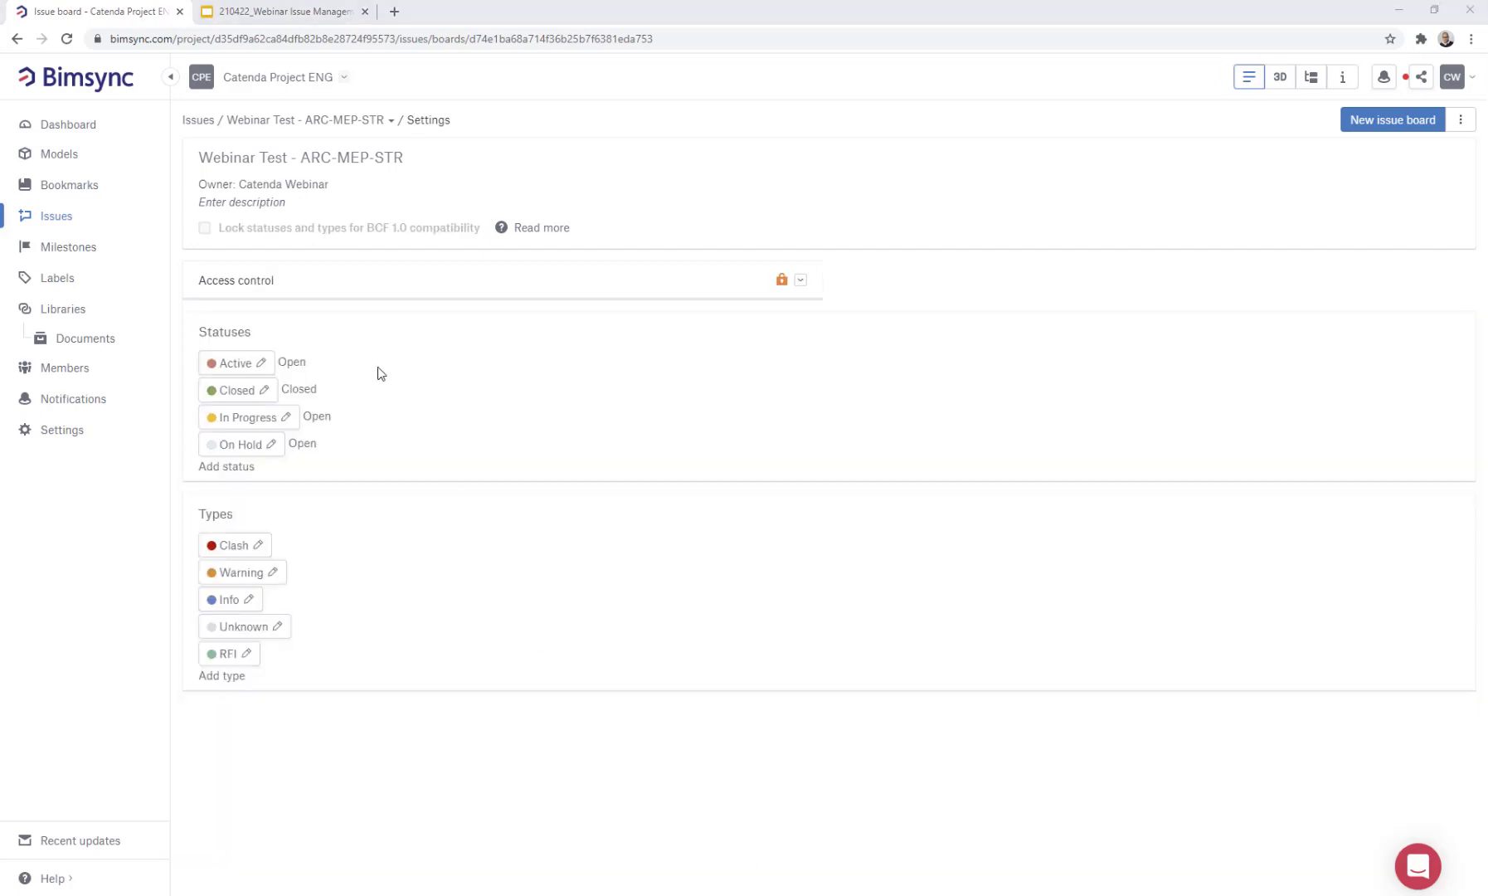
# Start a new project milestone titled "Test - Planning Submission Pt. 2"
pyautogui.click(76, 257)
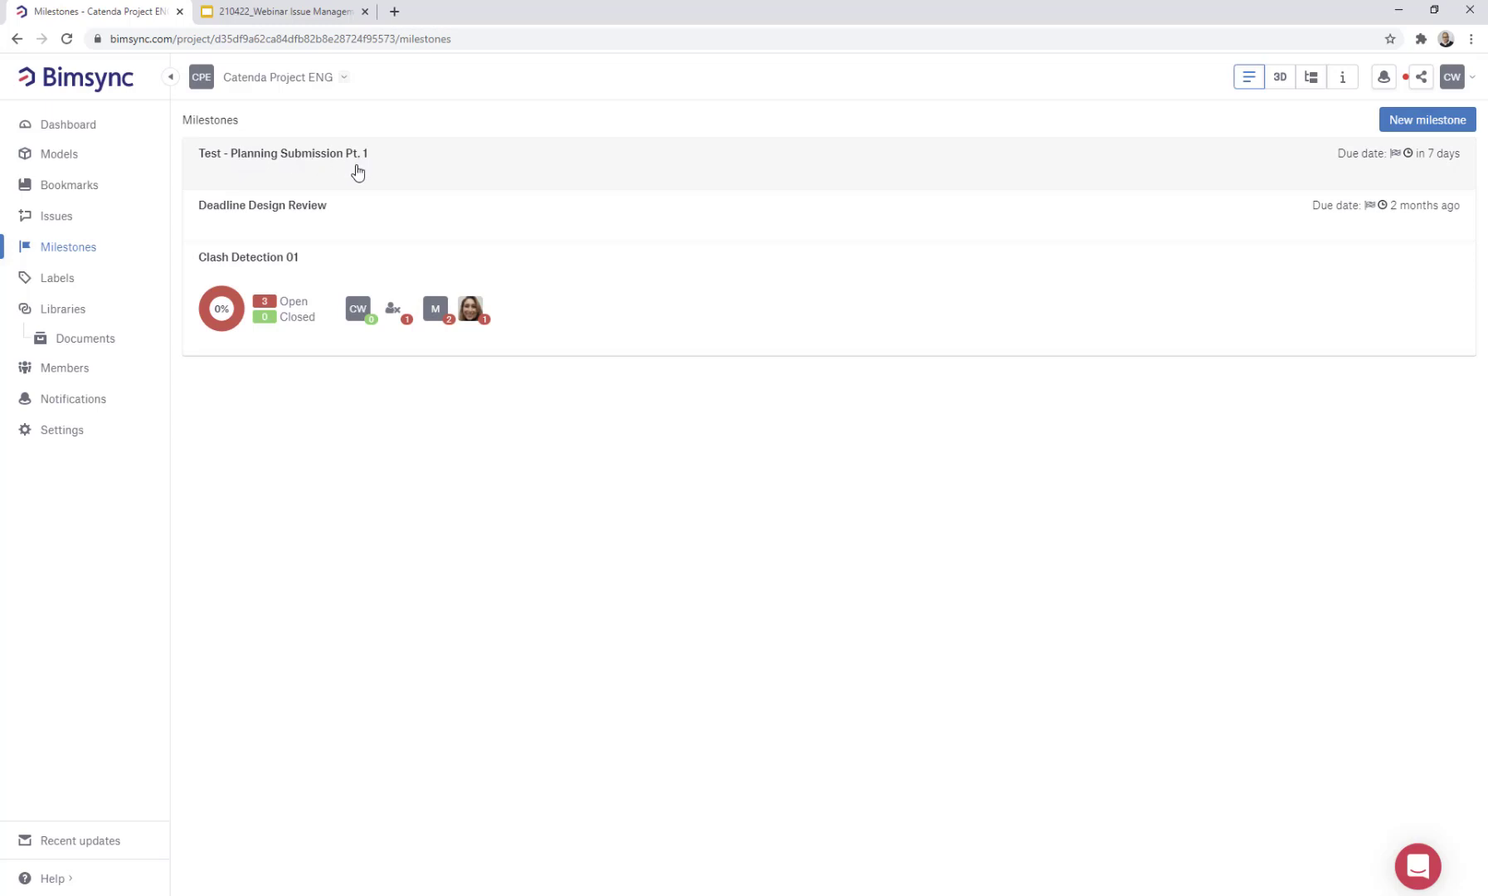
pyautogui.click(1436, 122)
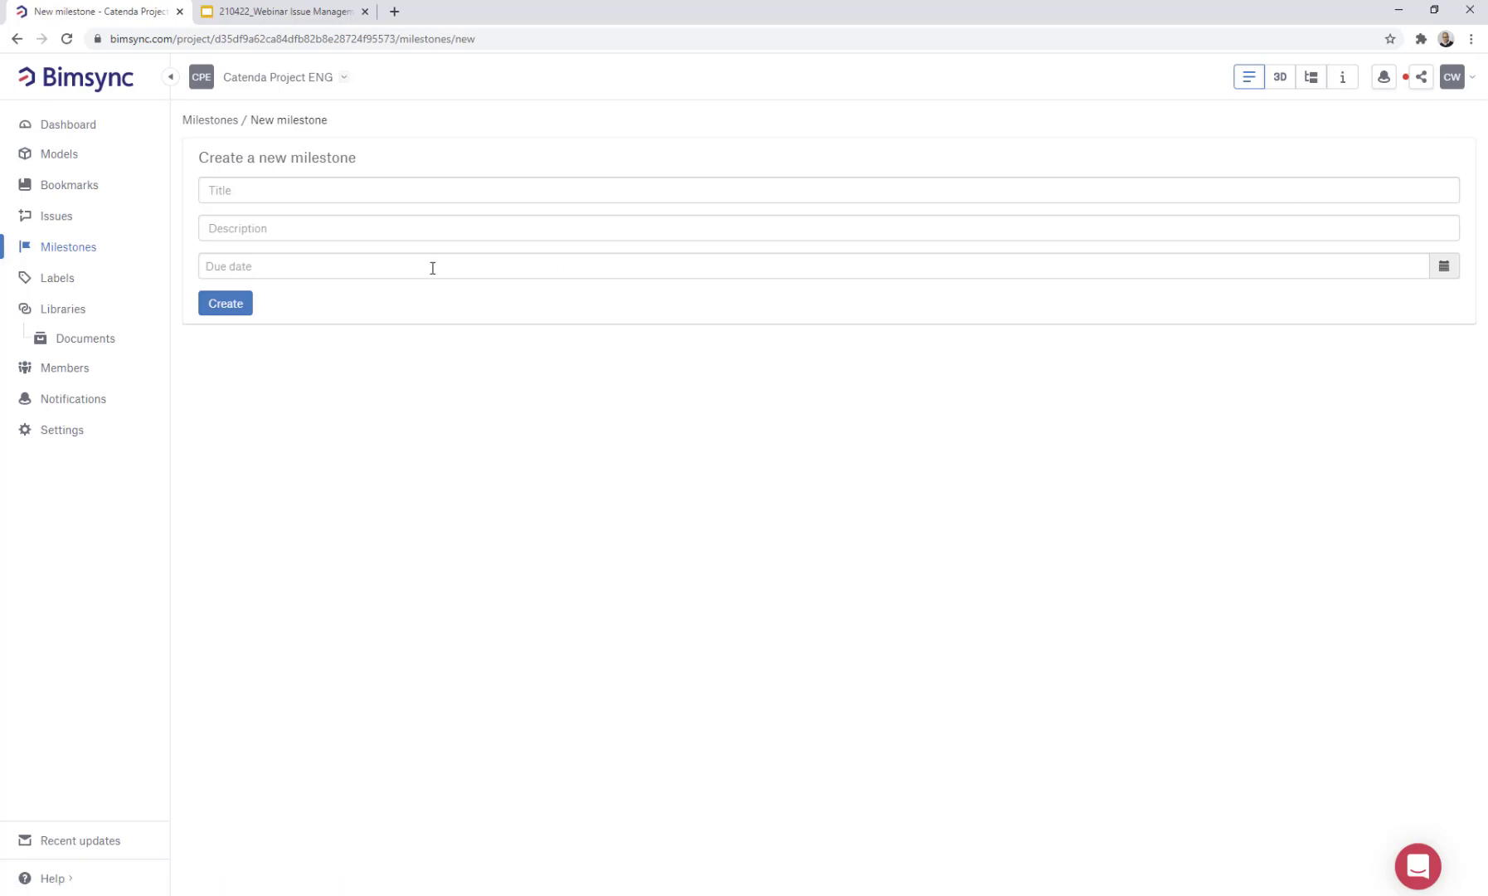
pyautogui.click(270, 190)
pyautogui.write('Test - Planning Submission Pt. 1')
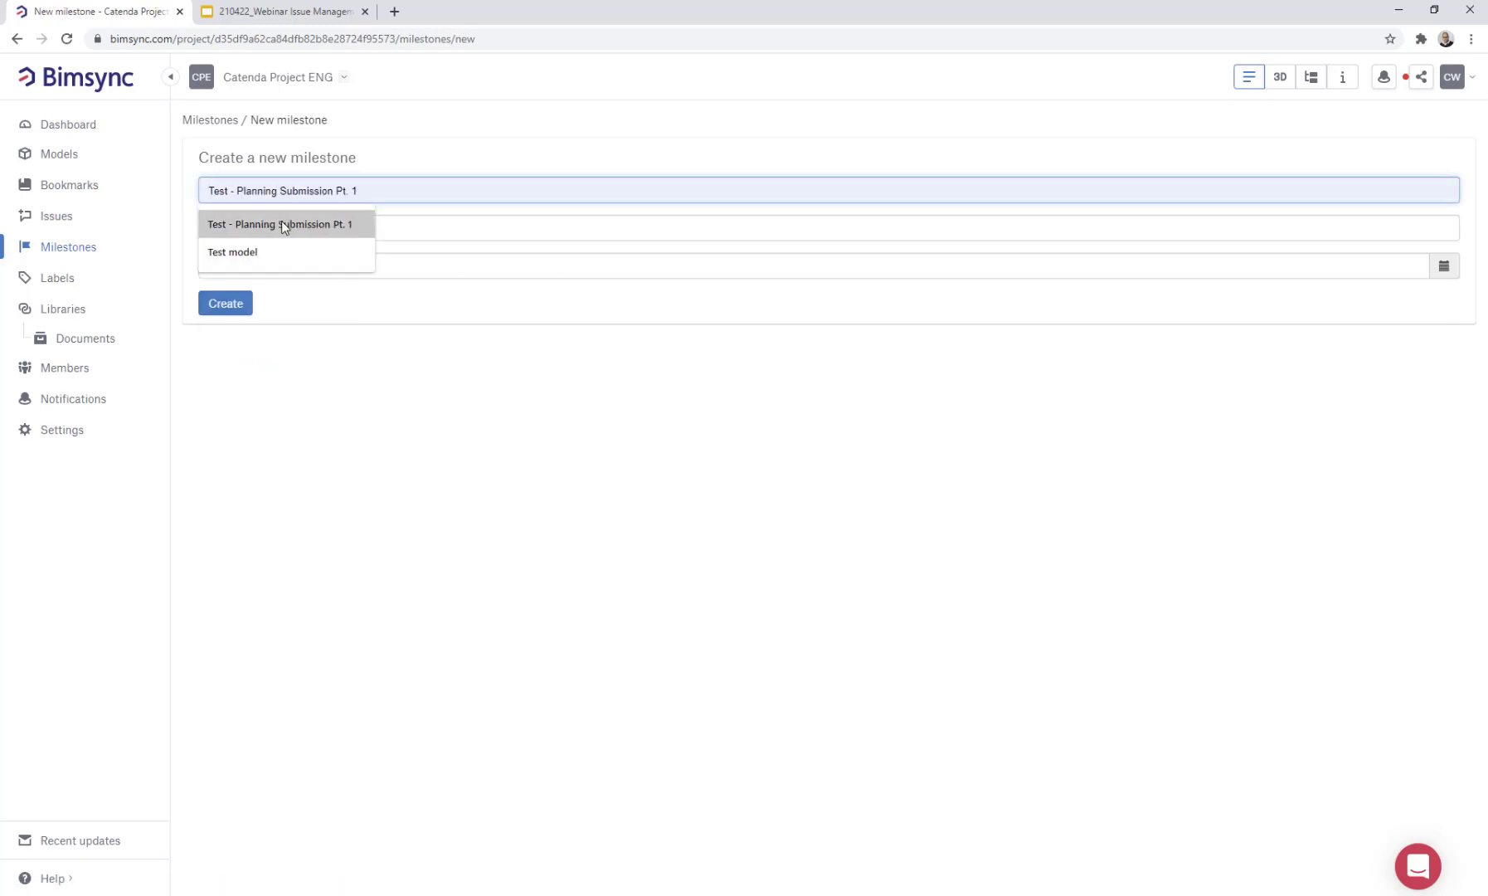
pyautogui.click(281, 220)
pyautogui.press('BackSpace')
pyautogui.write('2')
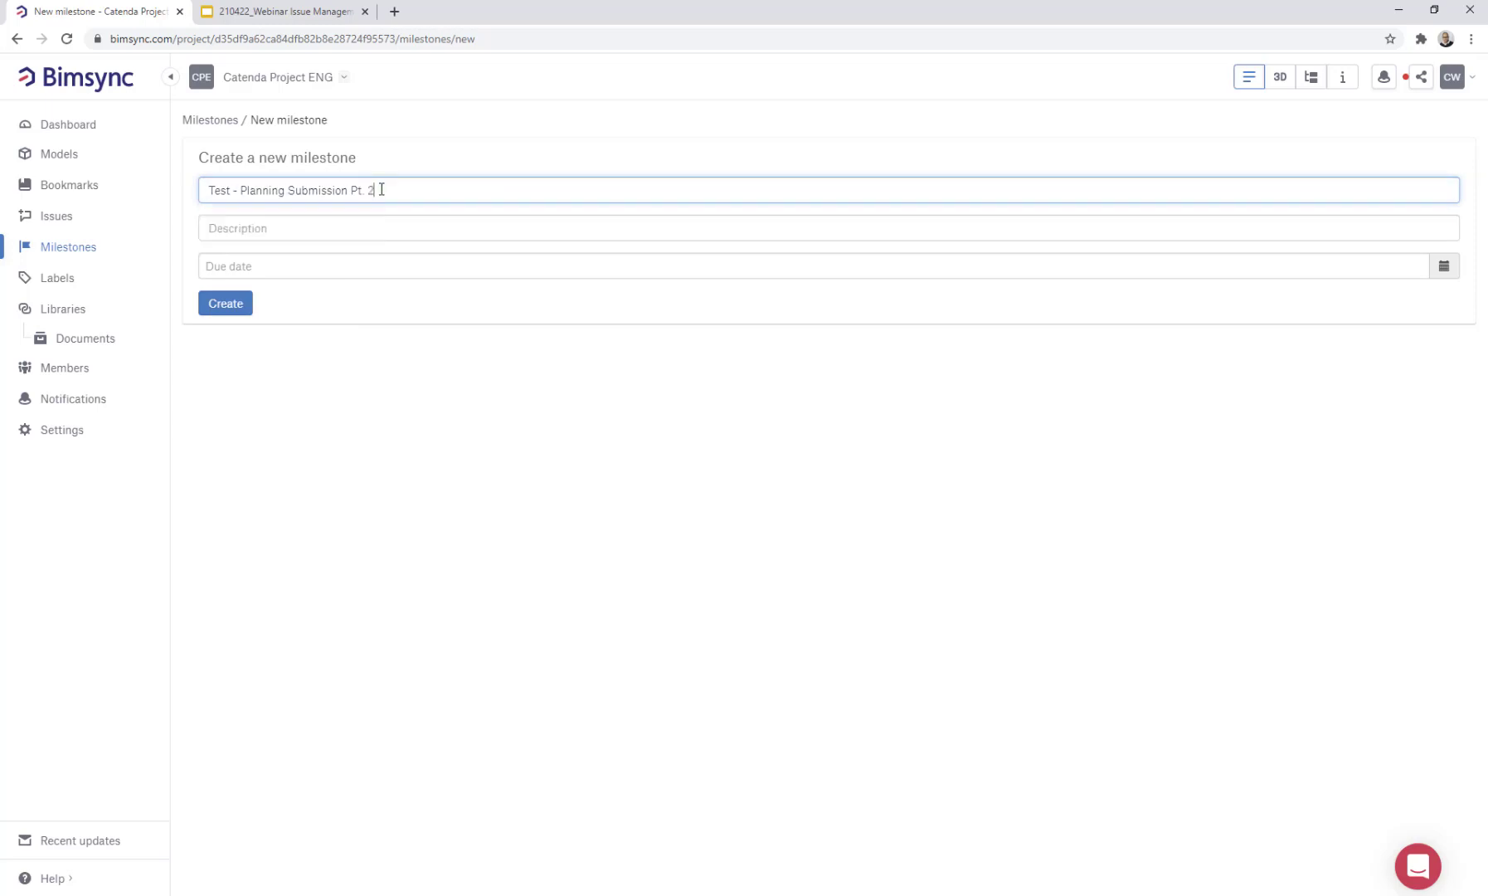
pyautogui.click(329, 264)
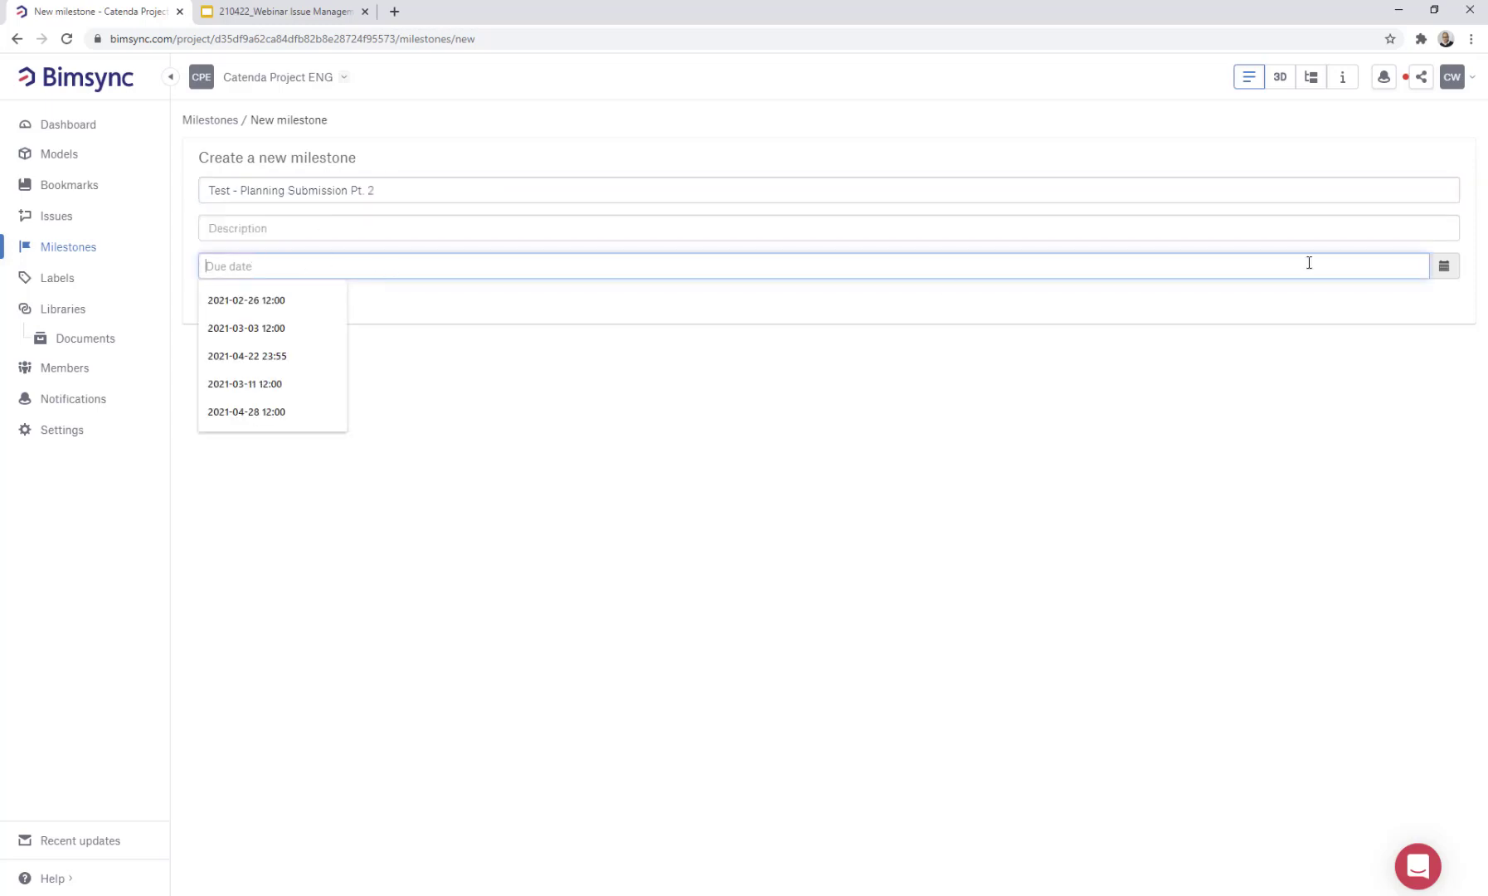
pyautogui.click(1443, 267)
pyautogui.click(1442, 300)
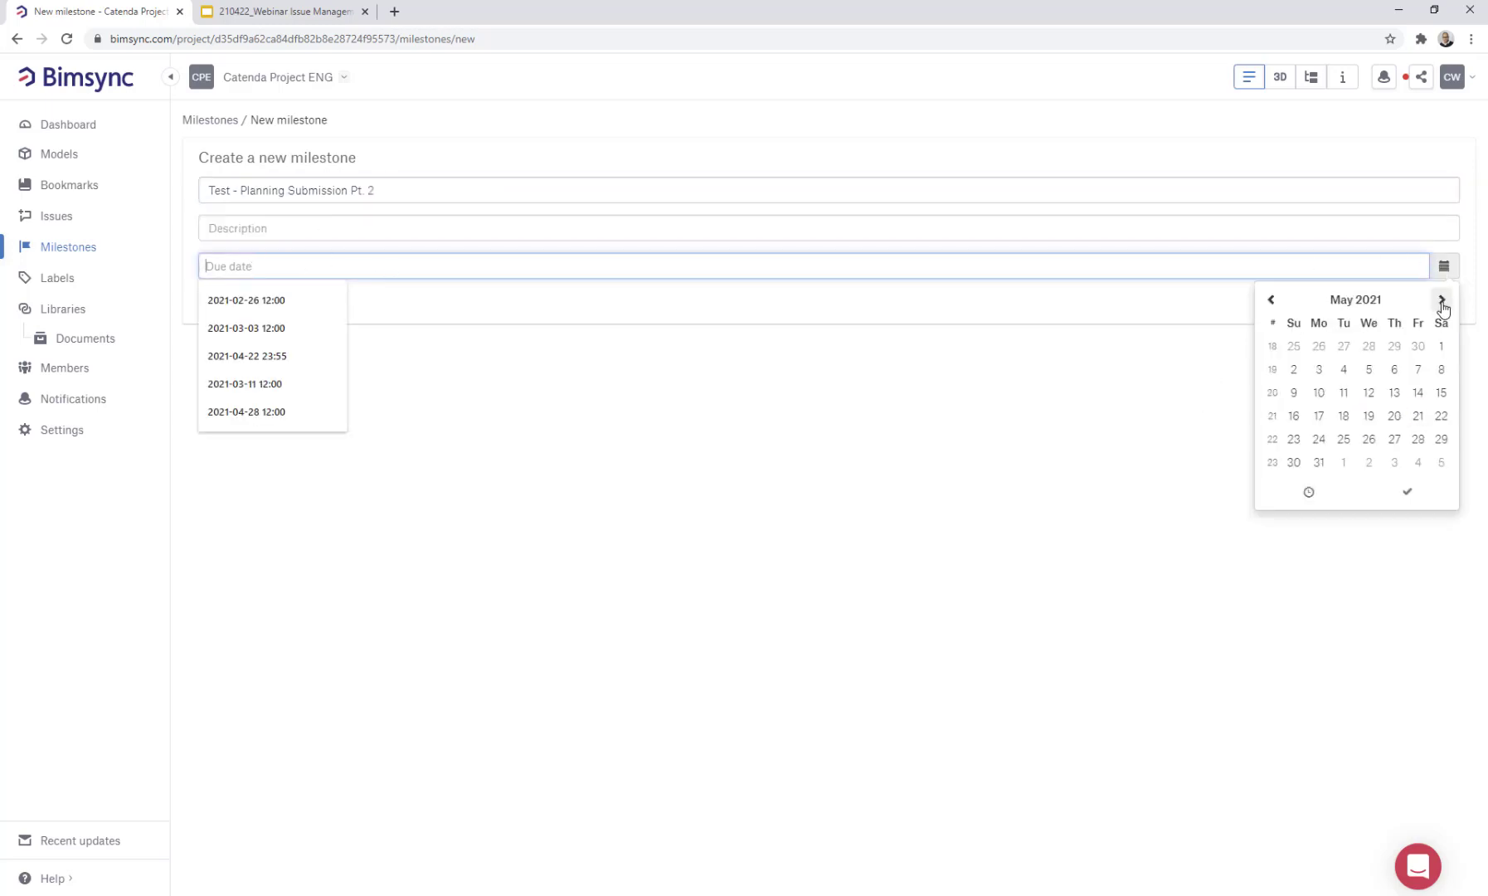
pyautogui.click(1442, 299)
pyautogui.click(1442, 299)
pyautogui.click(1441, 299)
pyautogui.click(1368, 369)
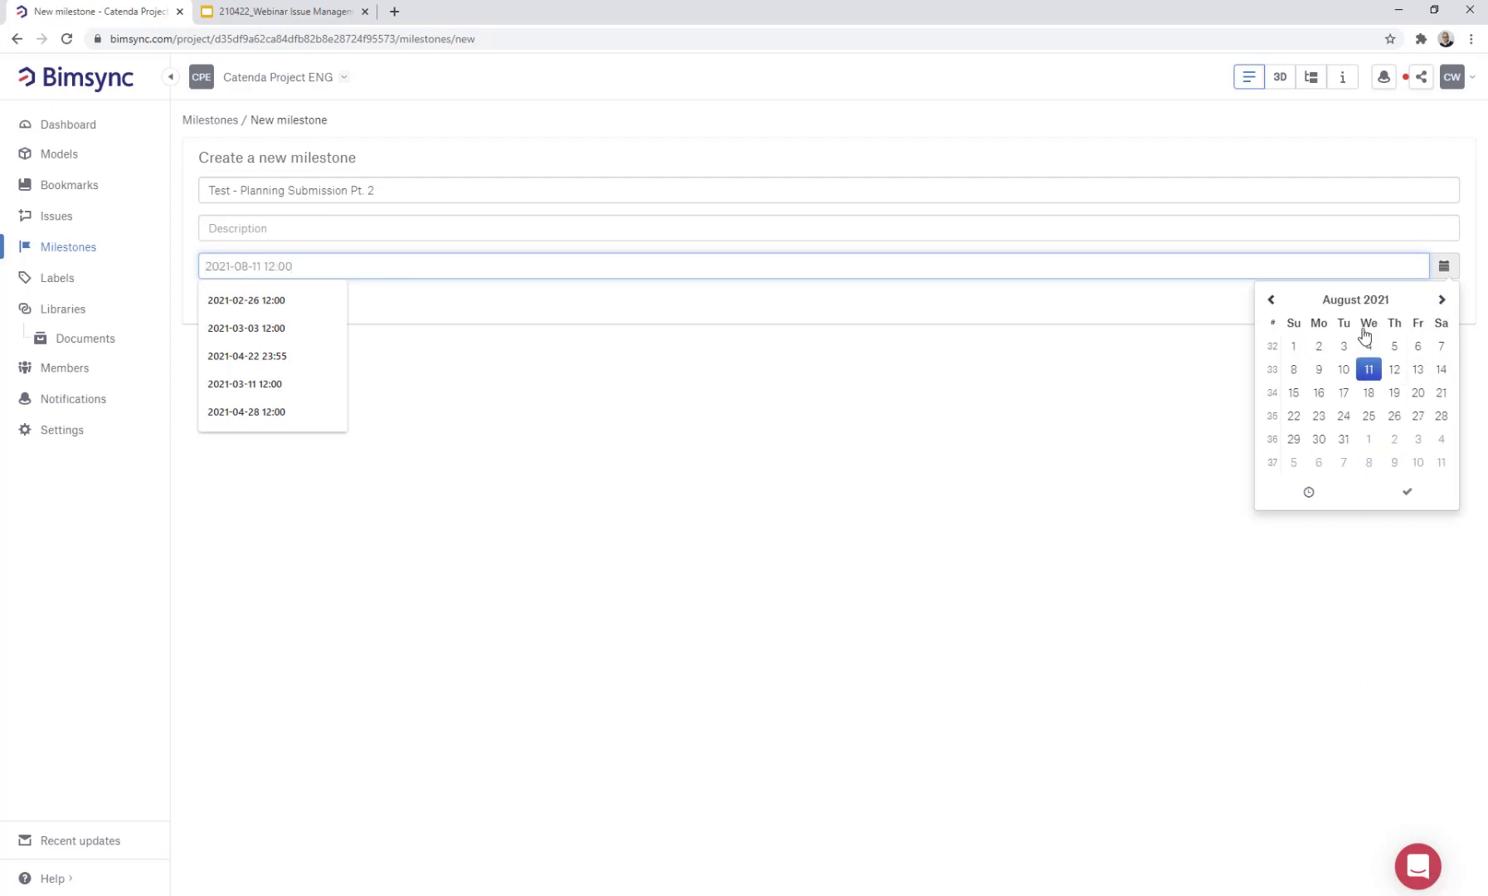
pyautogui.click(1409, 492)
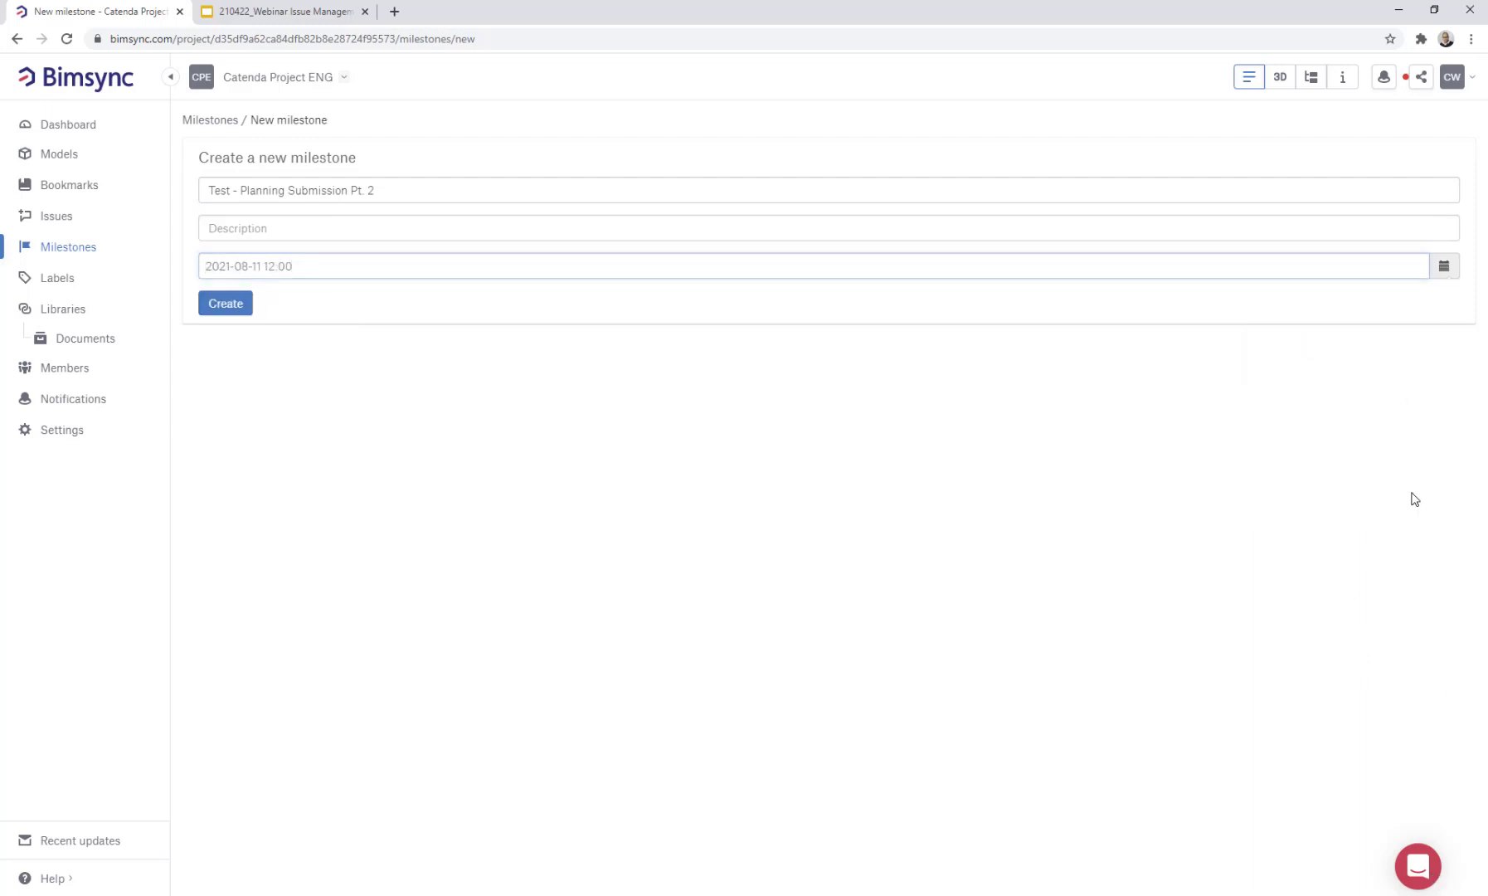
pyautogui.click(225, 313)
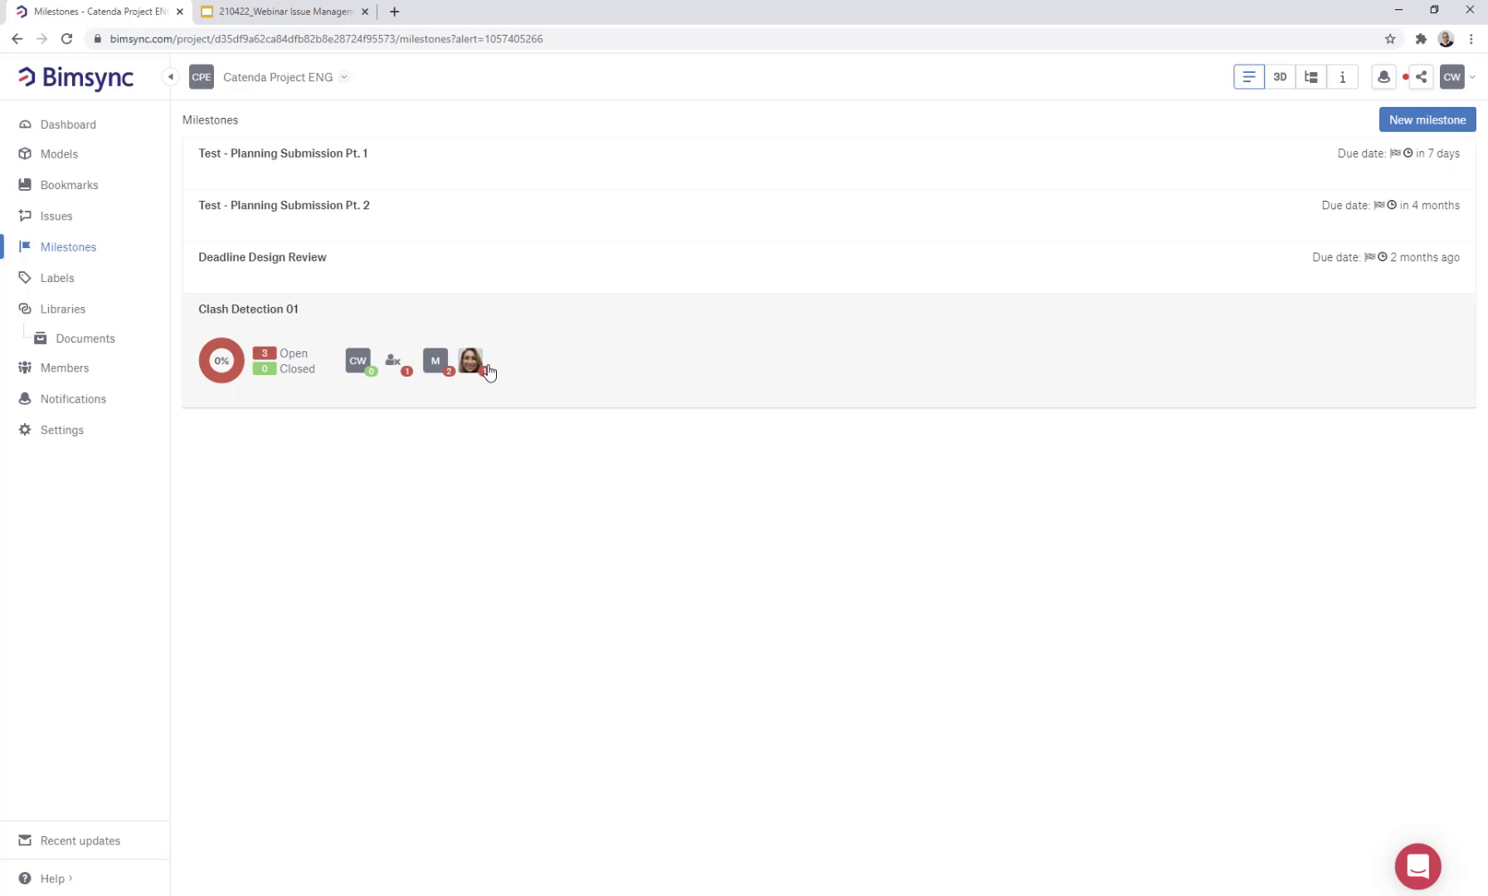
# Try to add a light yellow project label named "Zone 1" without a group
pyautogui.click(51, 283)
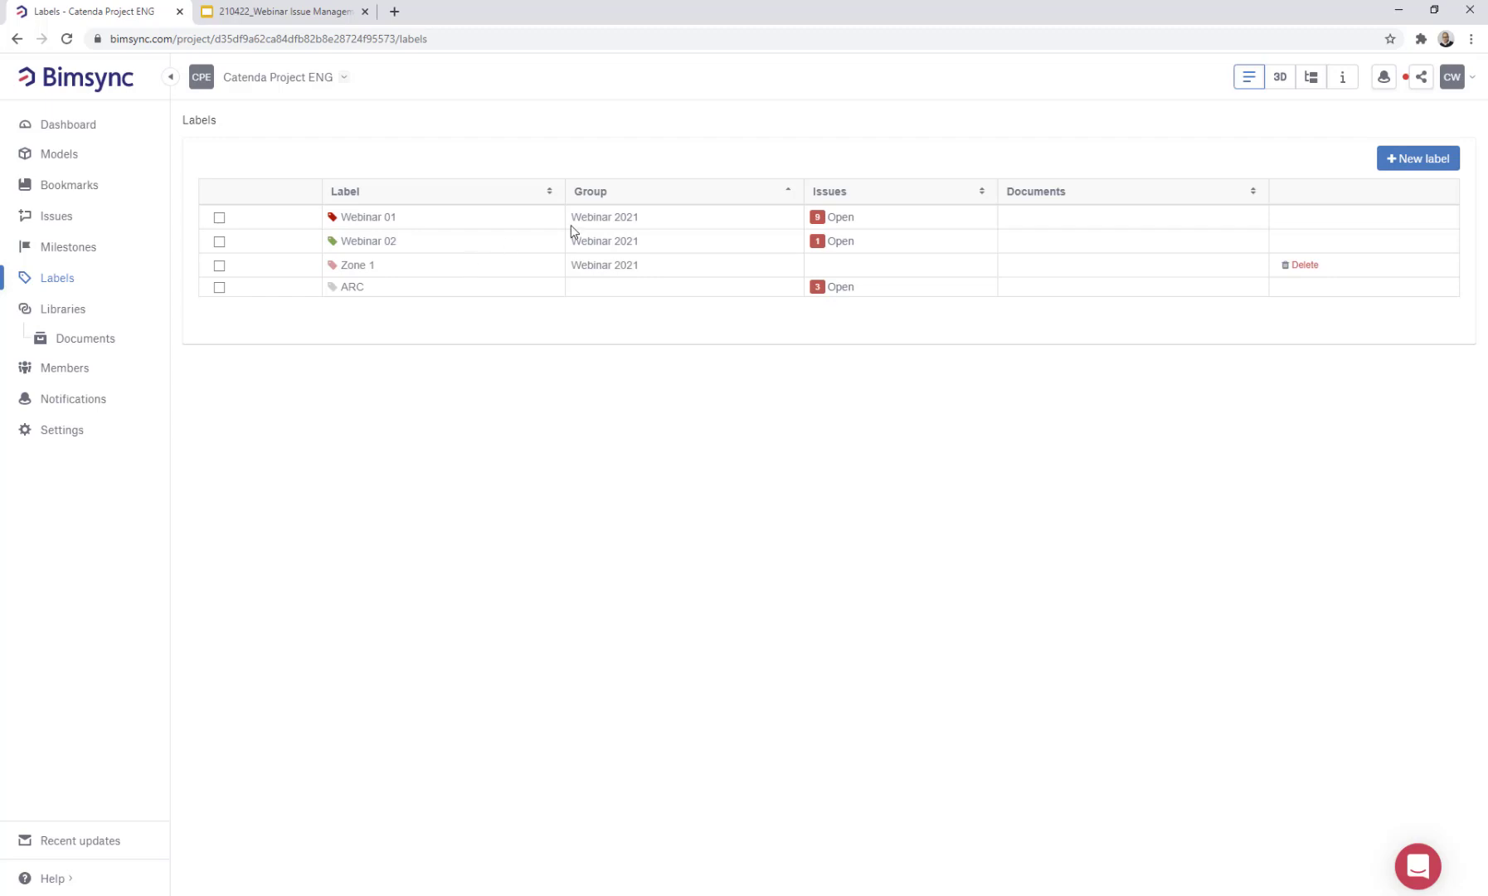
pyautogui.click(1417, 163)
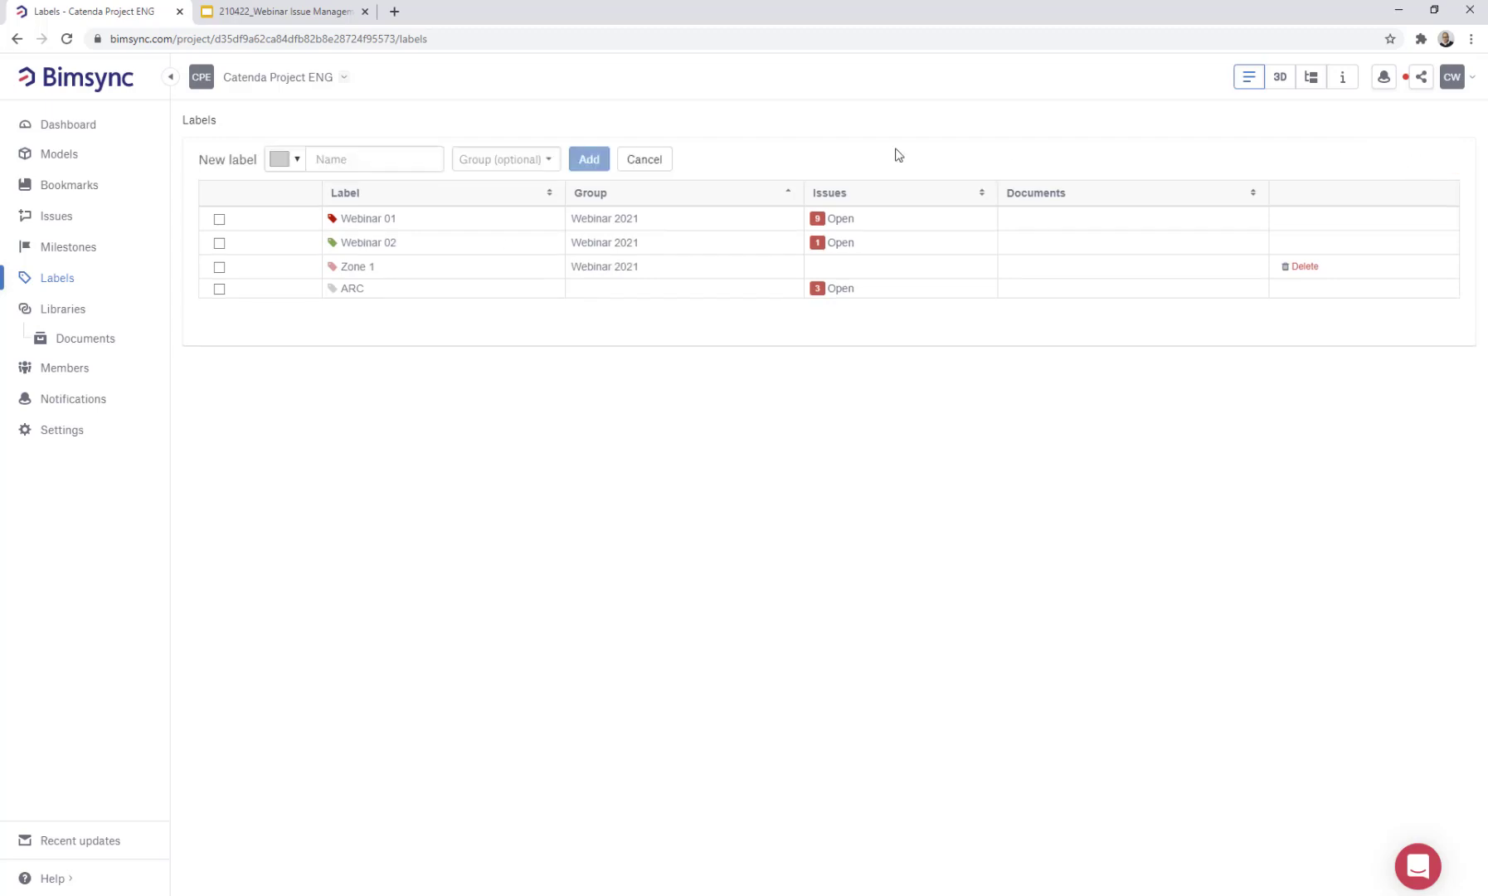
pyautogui.click(351, 158)
pyautogui.write('Zone 1')
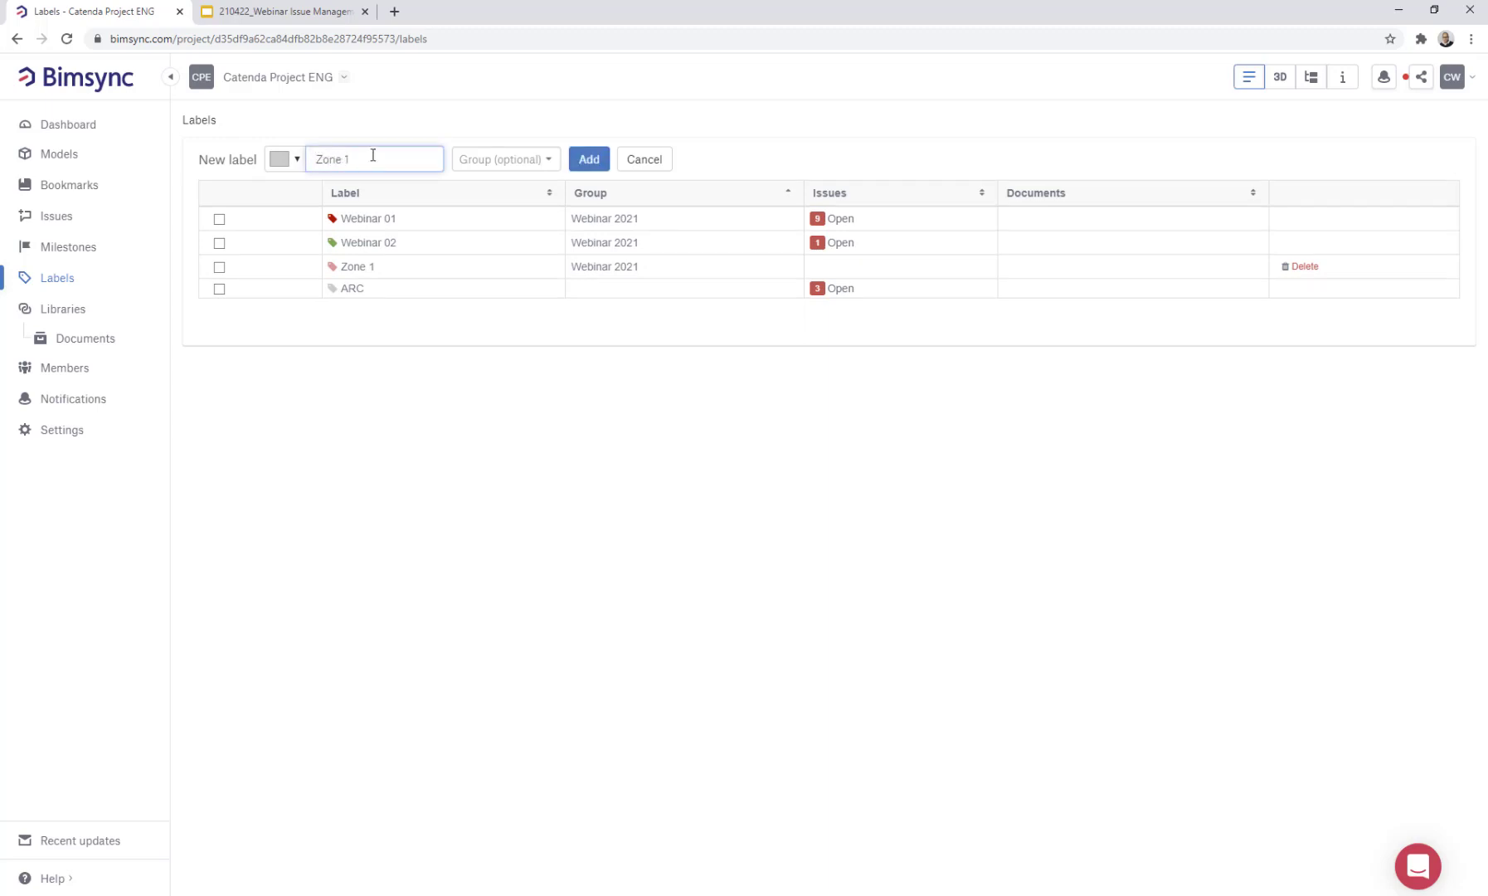
pyautogui.click(551, 164)
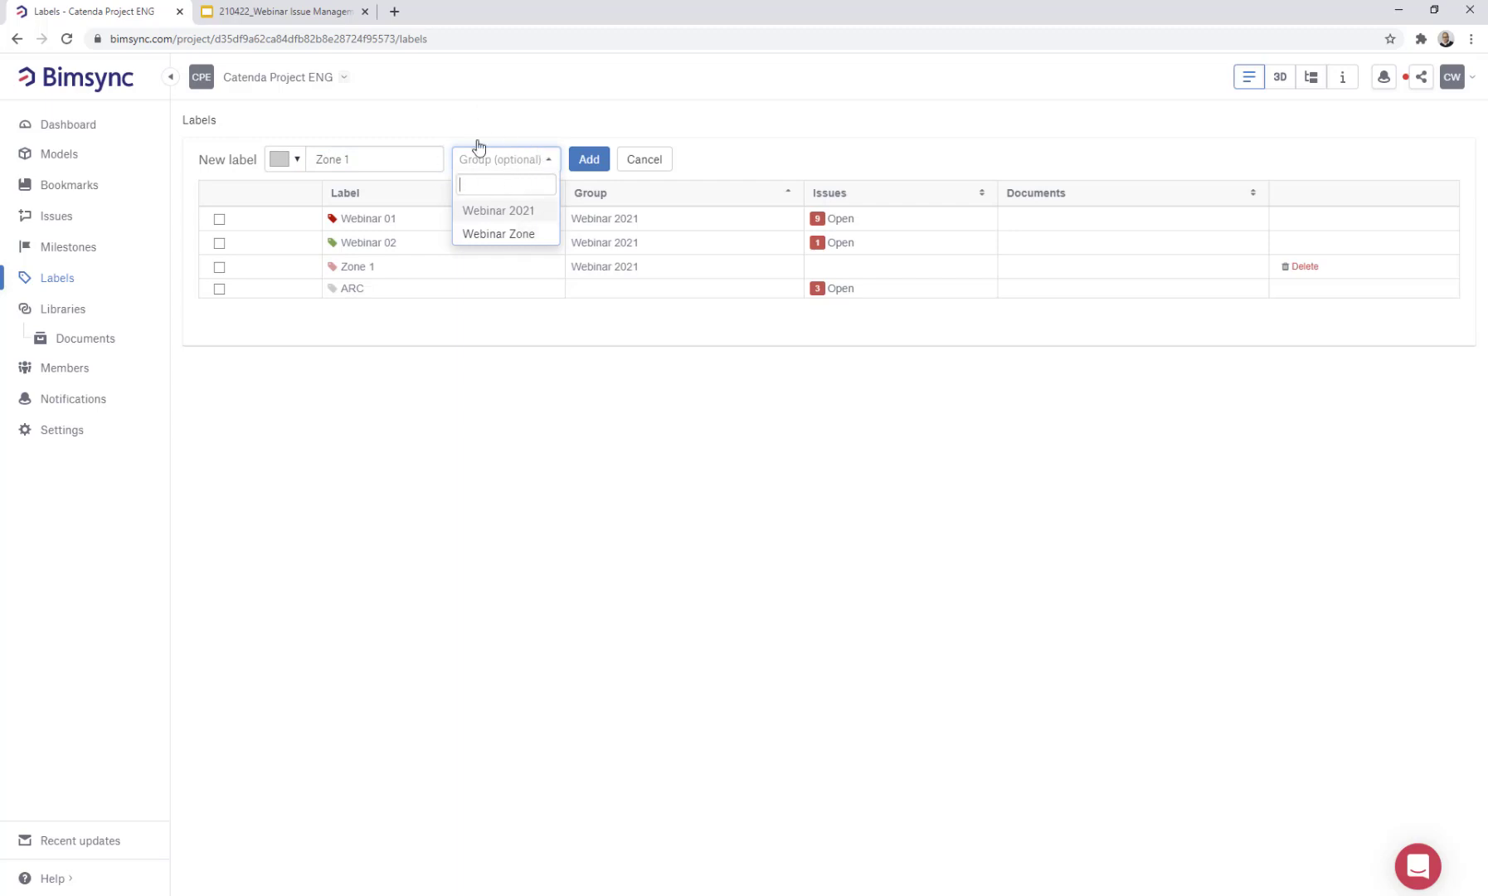
pyautogui.click(504, 138)
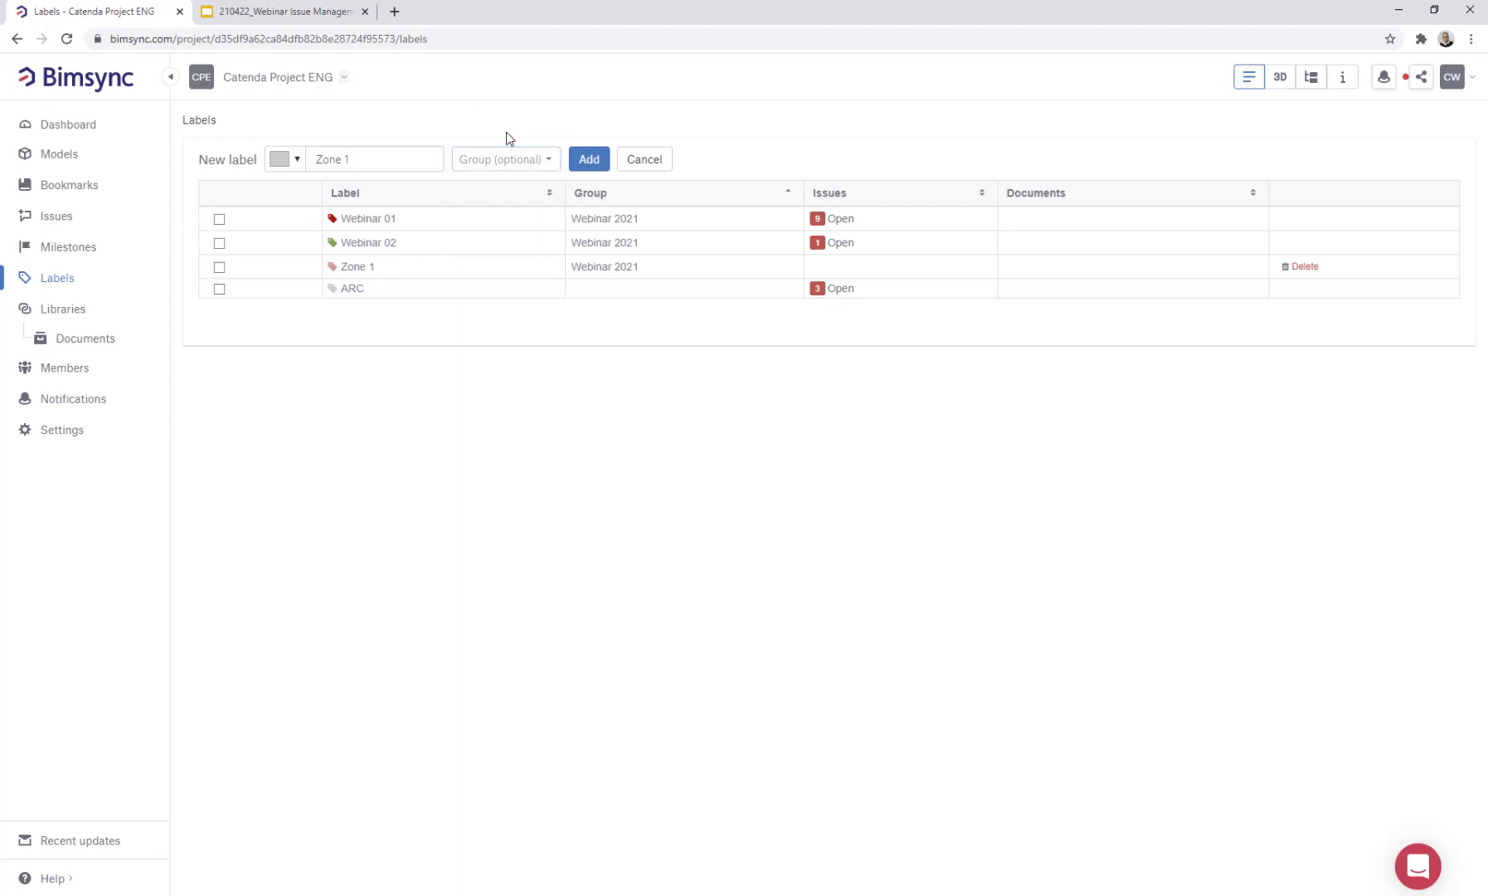
pyautogui.click(297, 160)
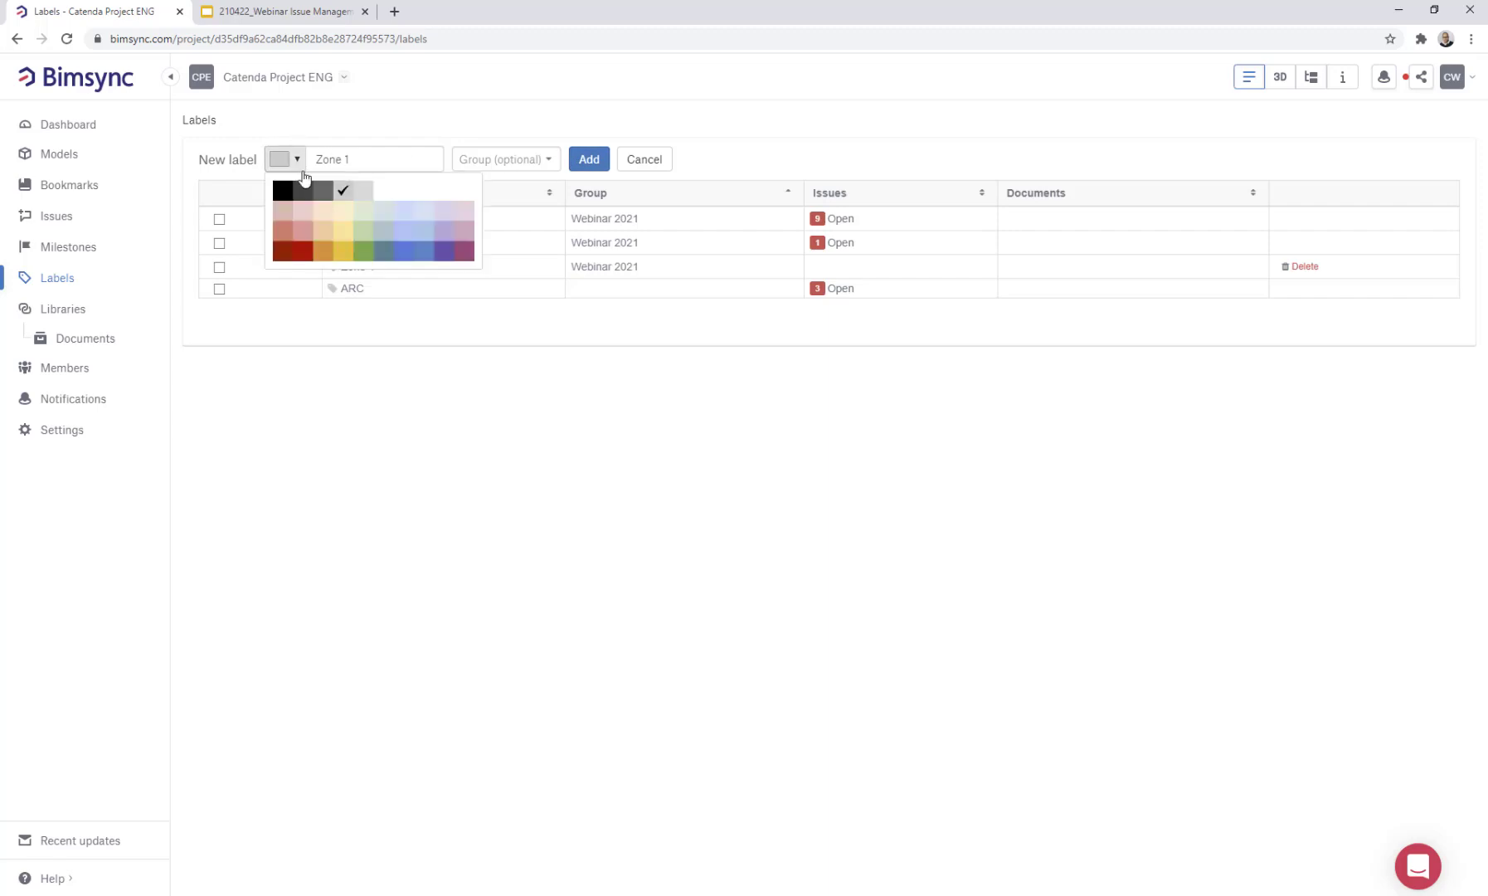
pyautogui.click(339, 239)
pyautogui.click(596, 162)
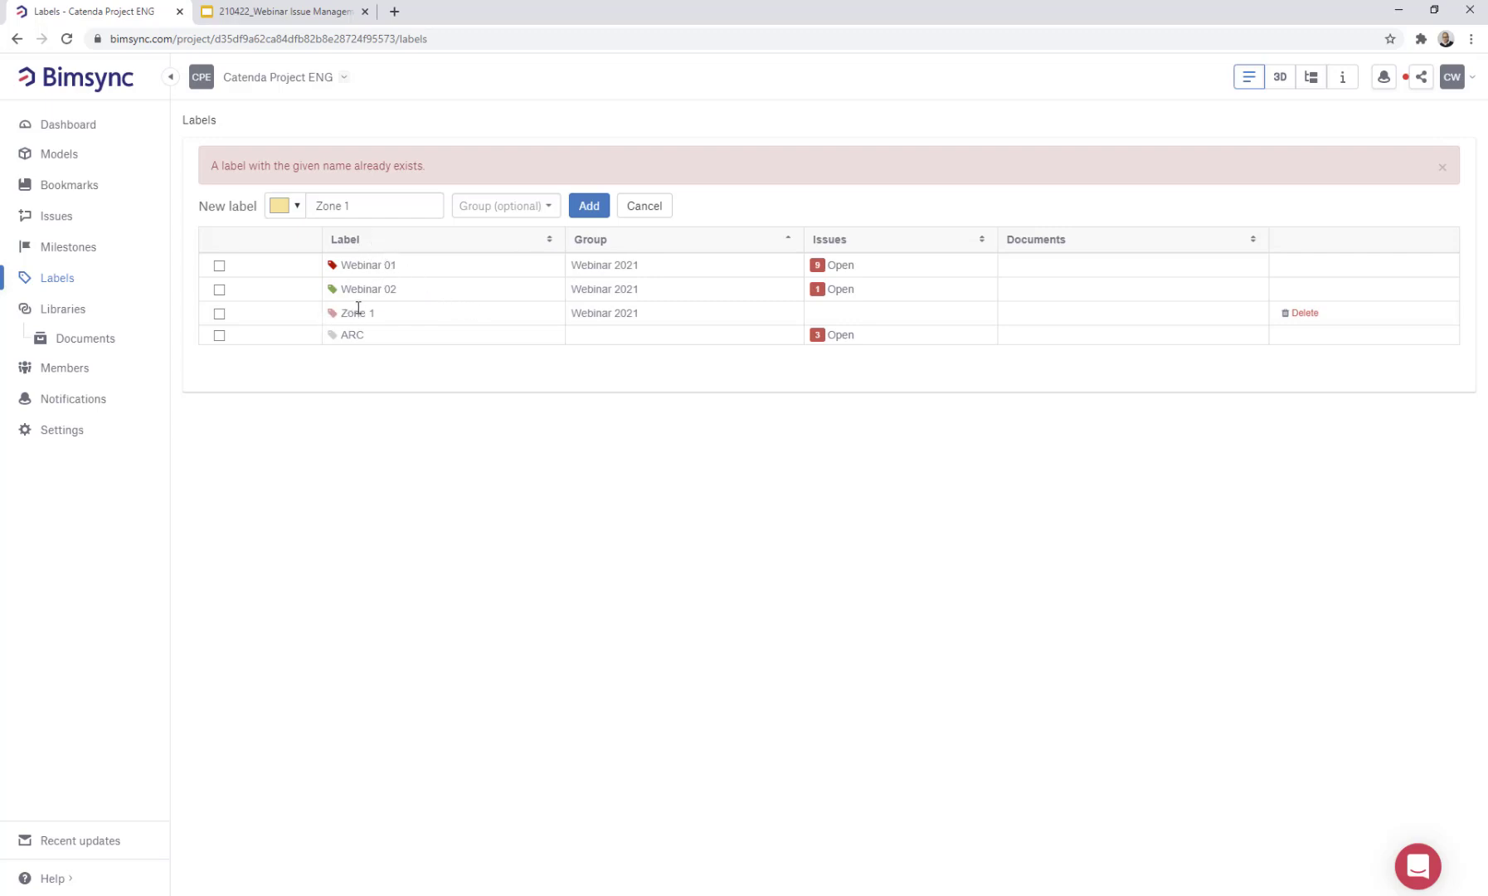
# Change the new label's name to "Zone 2" and add it to the project
pyautogui.click(392, 206)
pyautogui.press('BackSpace')
pyautogui.write('2')
pyautogui.click(589, 206)
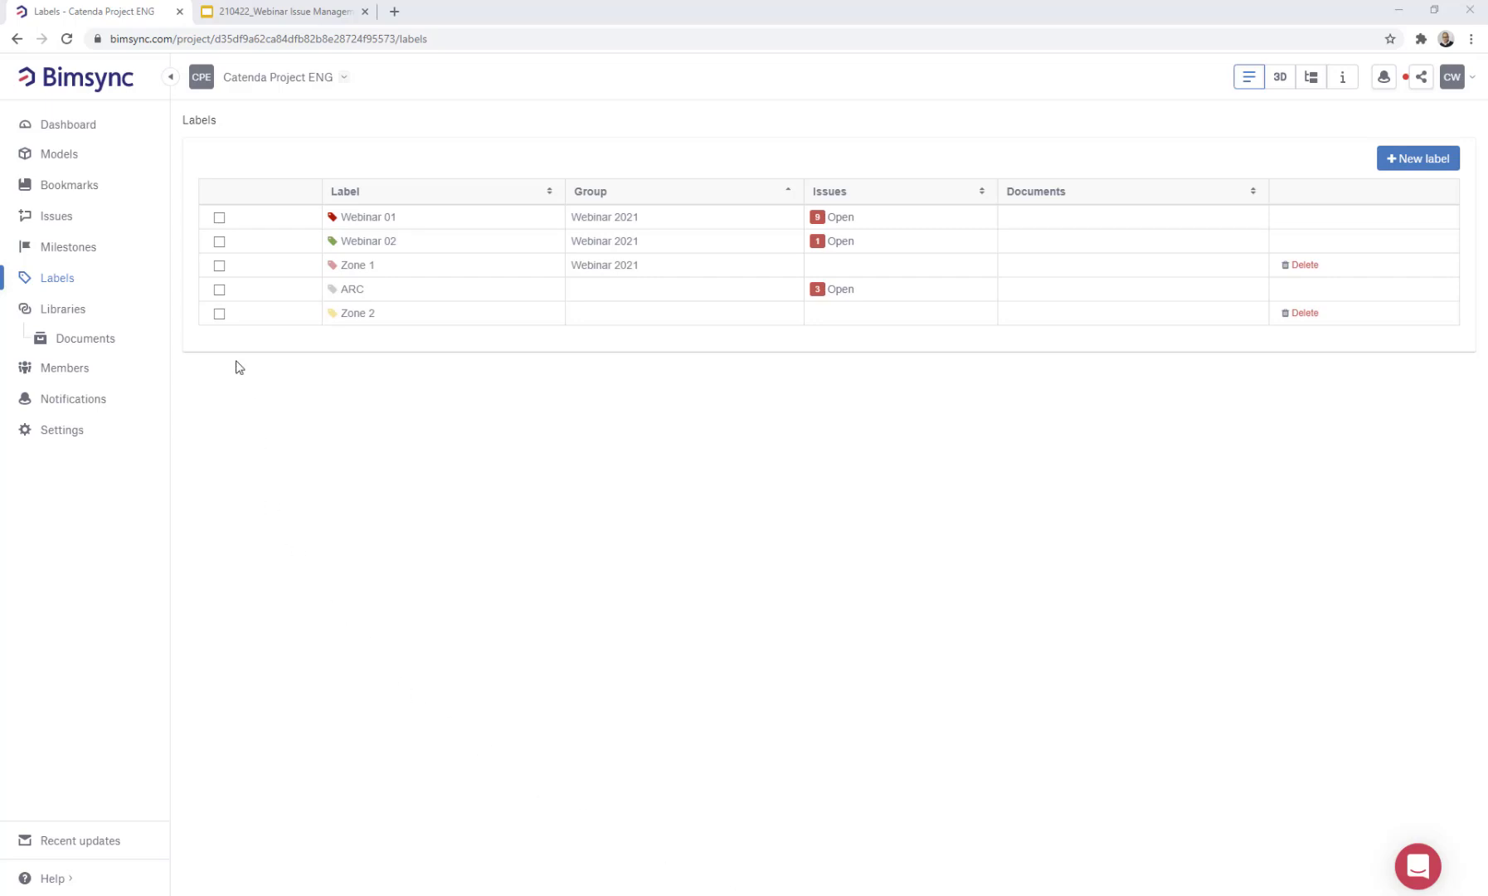
# Open the project's issues and switch to the "Webinar - IM" issue board
pyautogui.click(56, 218)
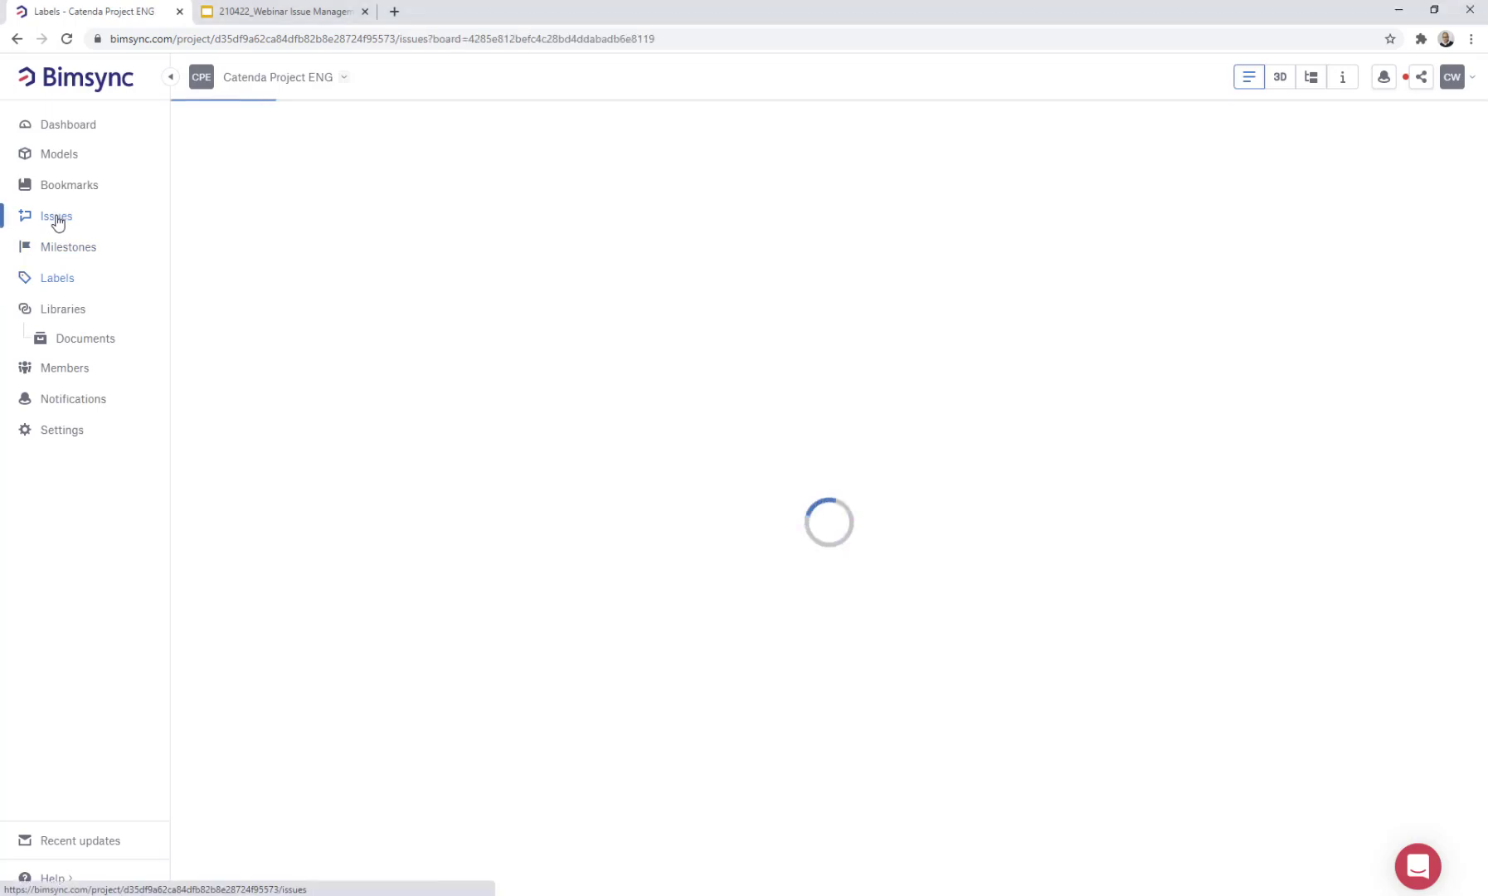
pyautogui.click(395, 122)
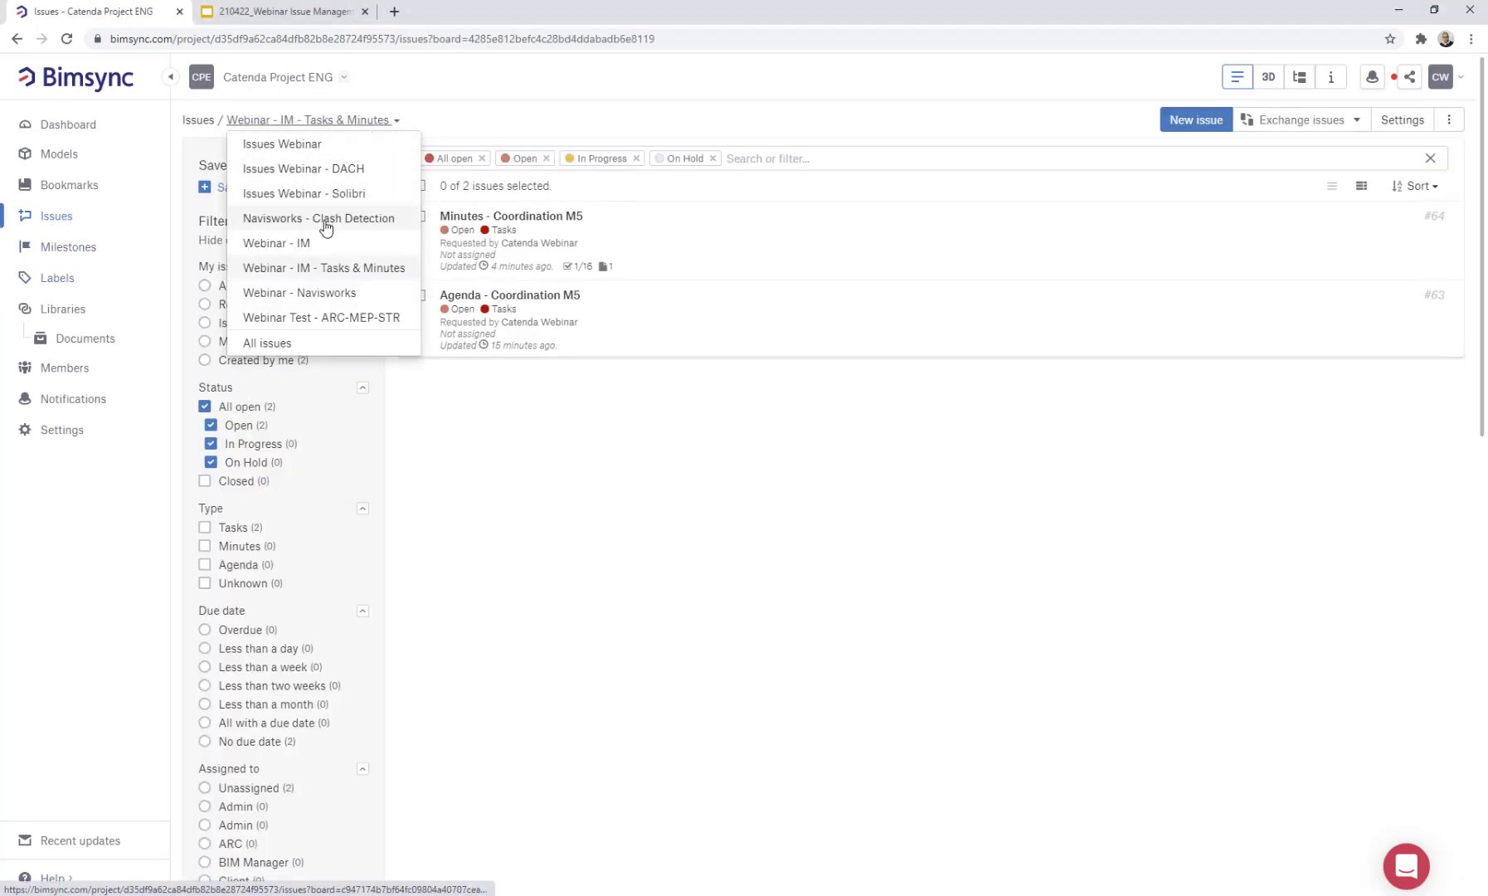
pyautogui.click(277, 244)
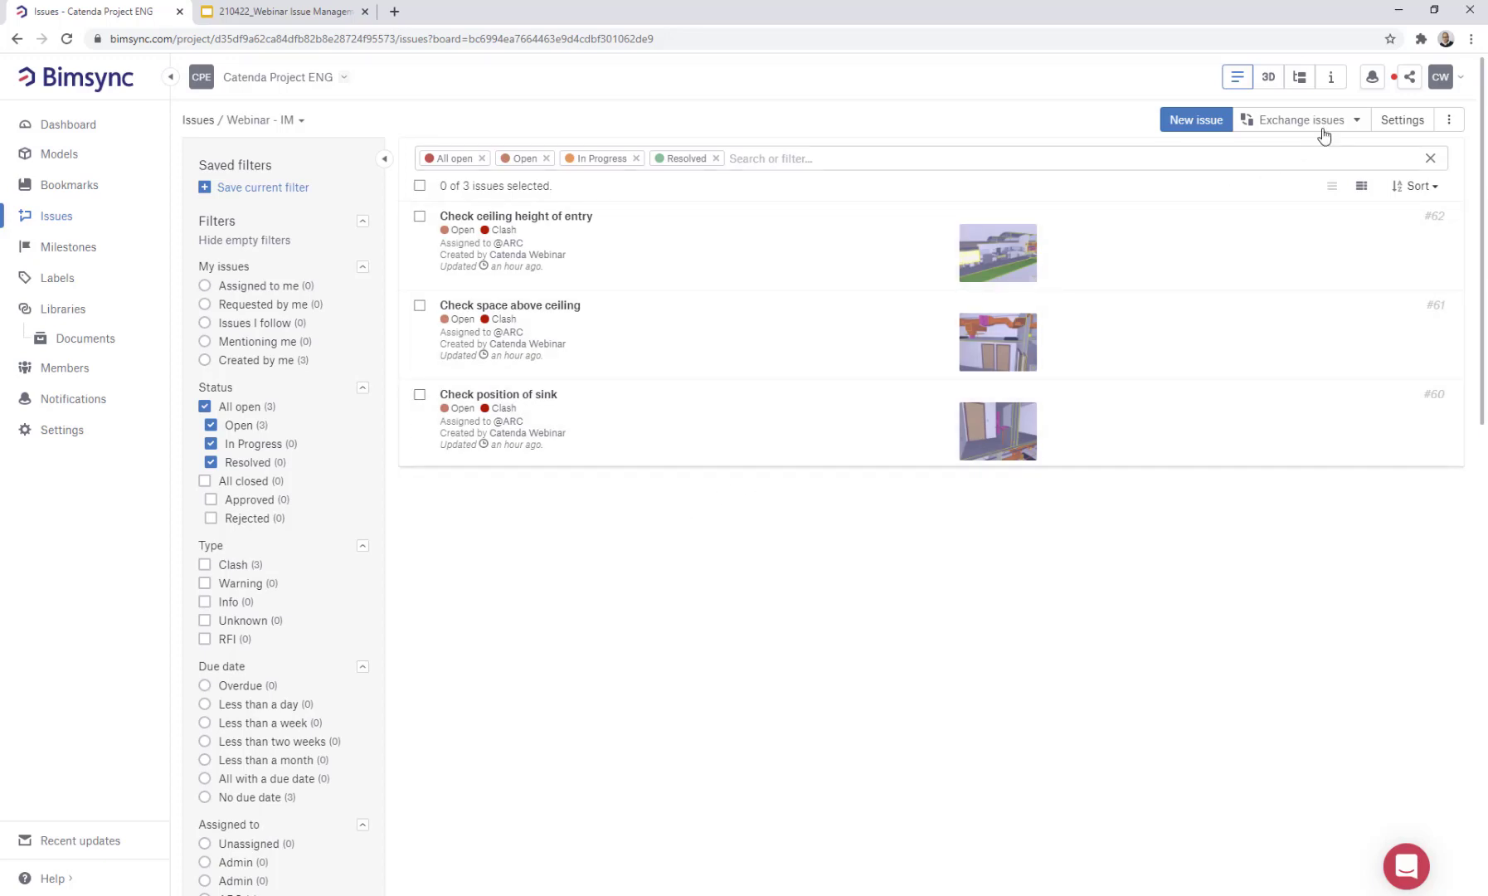
# Start a BCF import and choose the file "Webinar - Issue Management.bcfzip" from the Desktop
pyautogui.click(1357, 122)
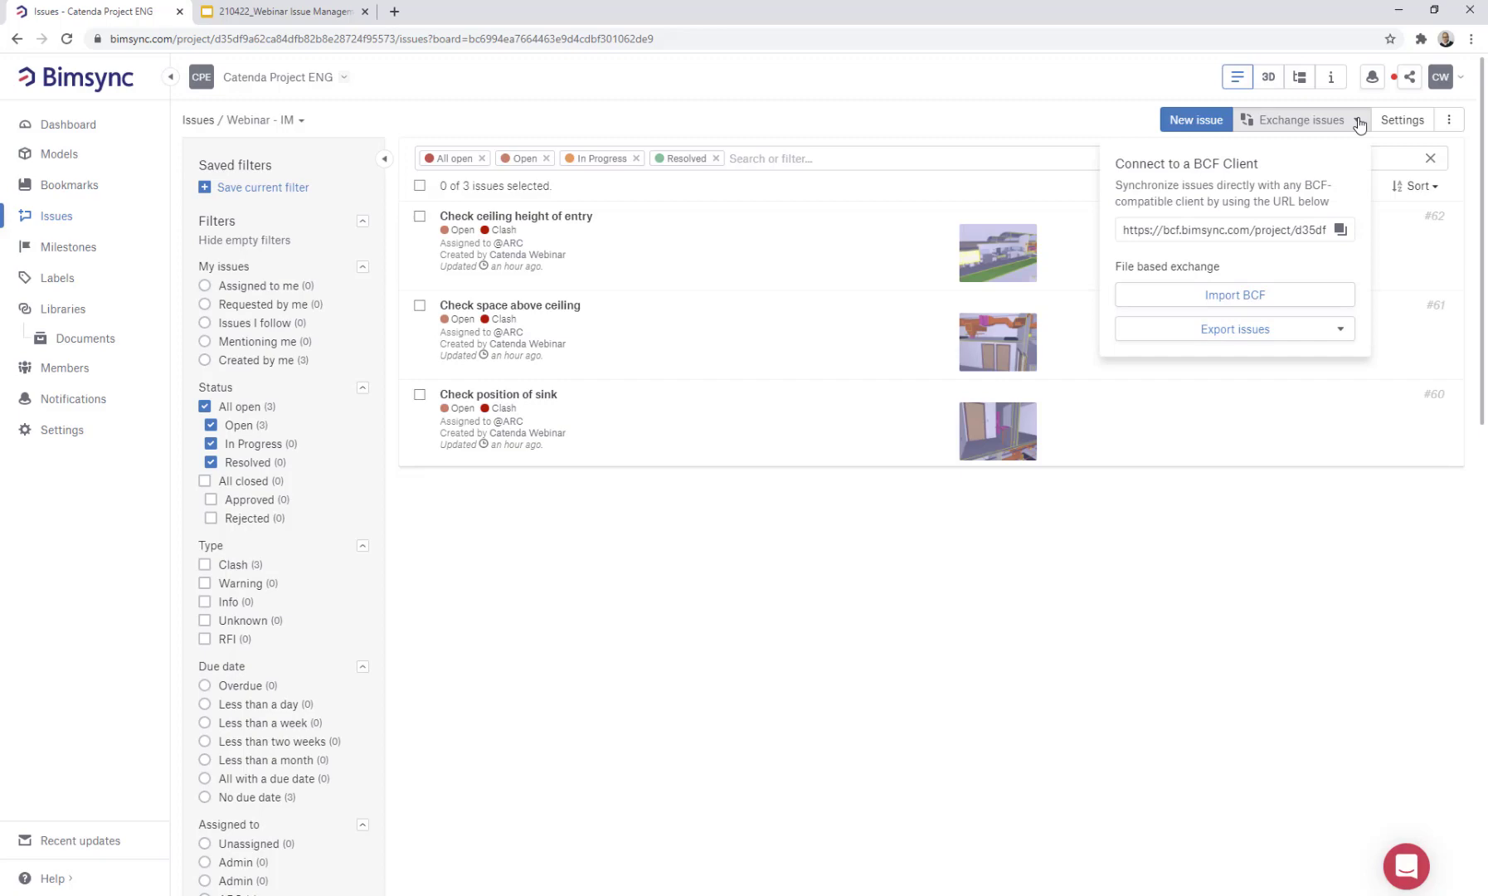
pyautogui.click(1245, 300)
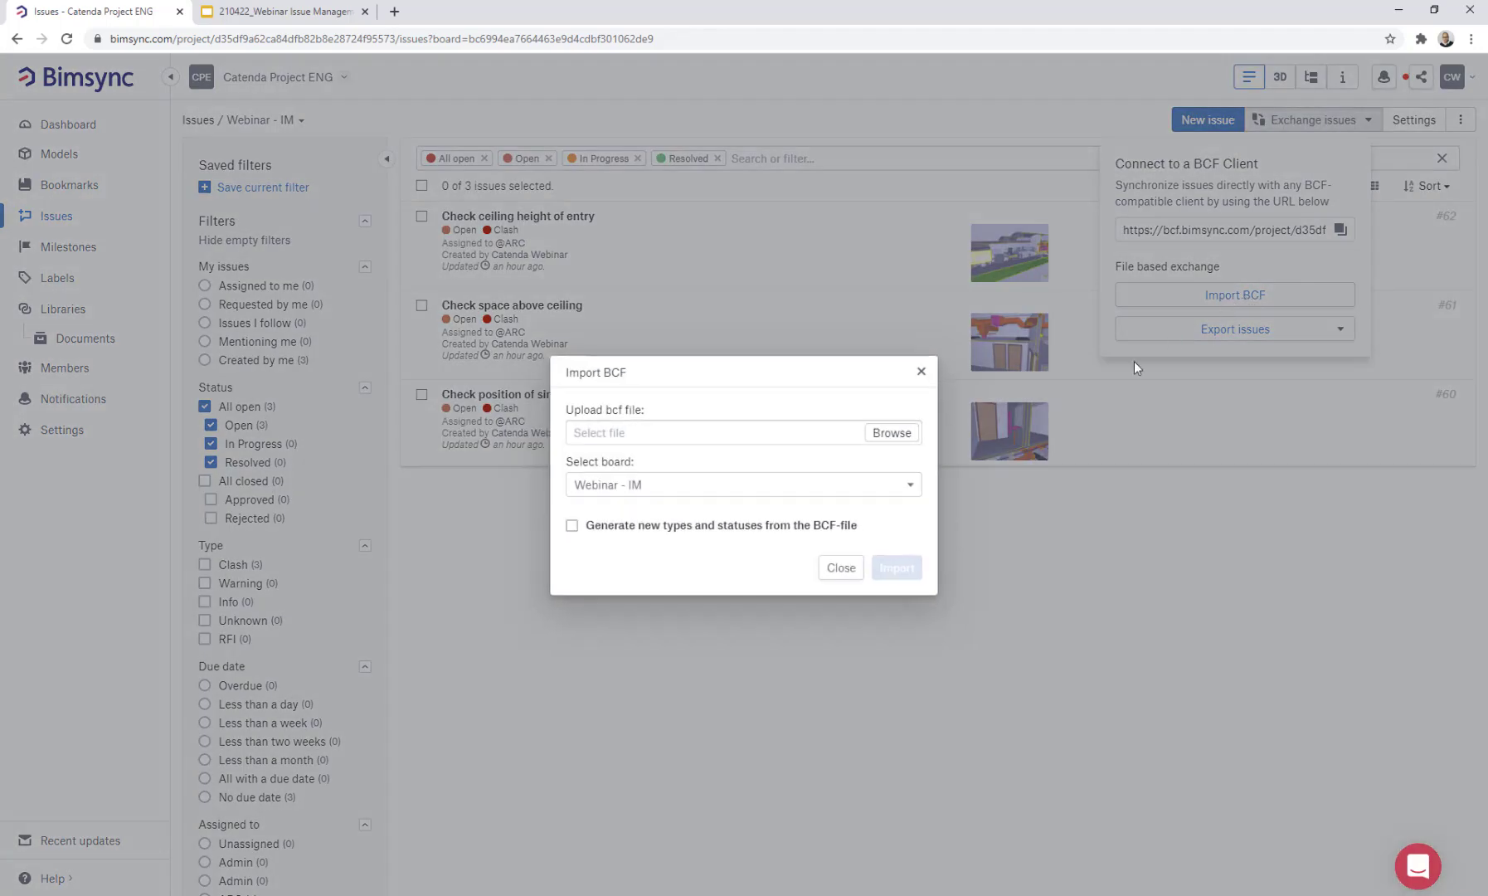
pyautogui.click(889, 432)
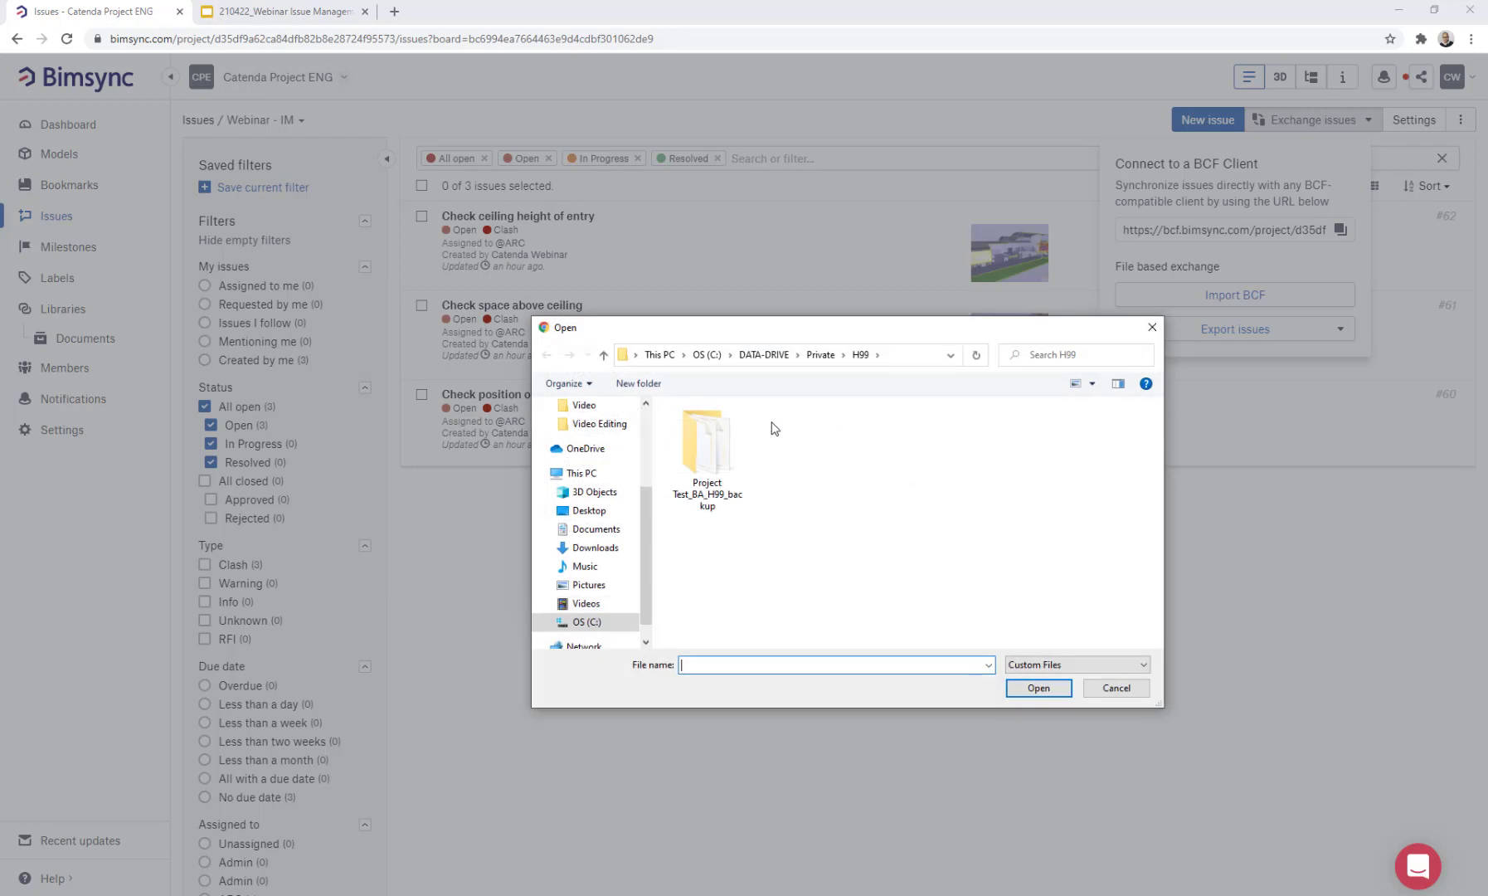
pyautogui.click(583, 511)
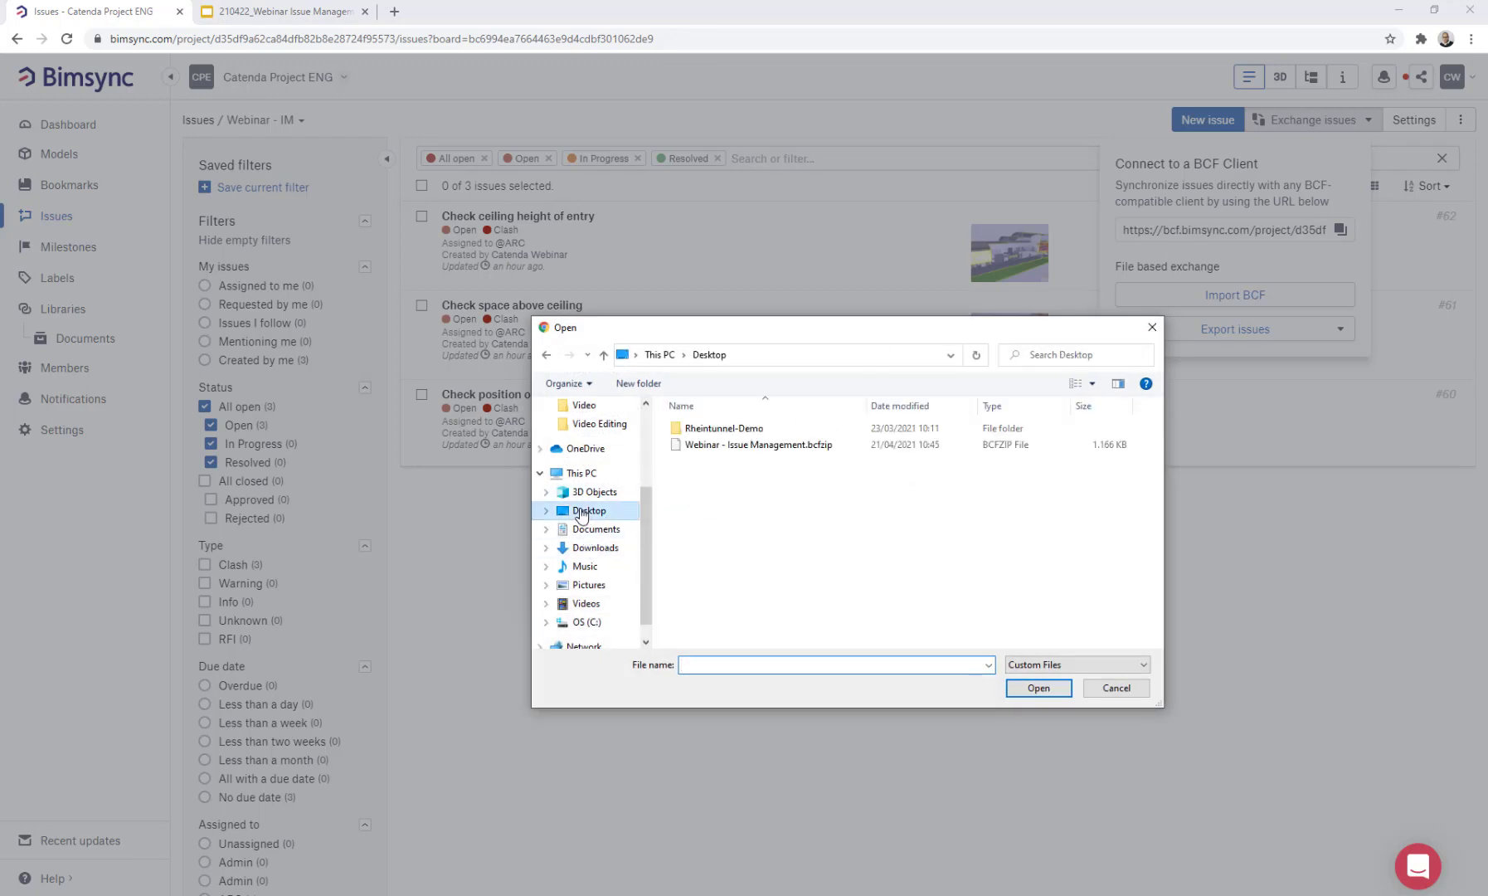
pyautogui.click(753, 447)
pyautogui.click(1056, 689)
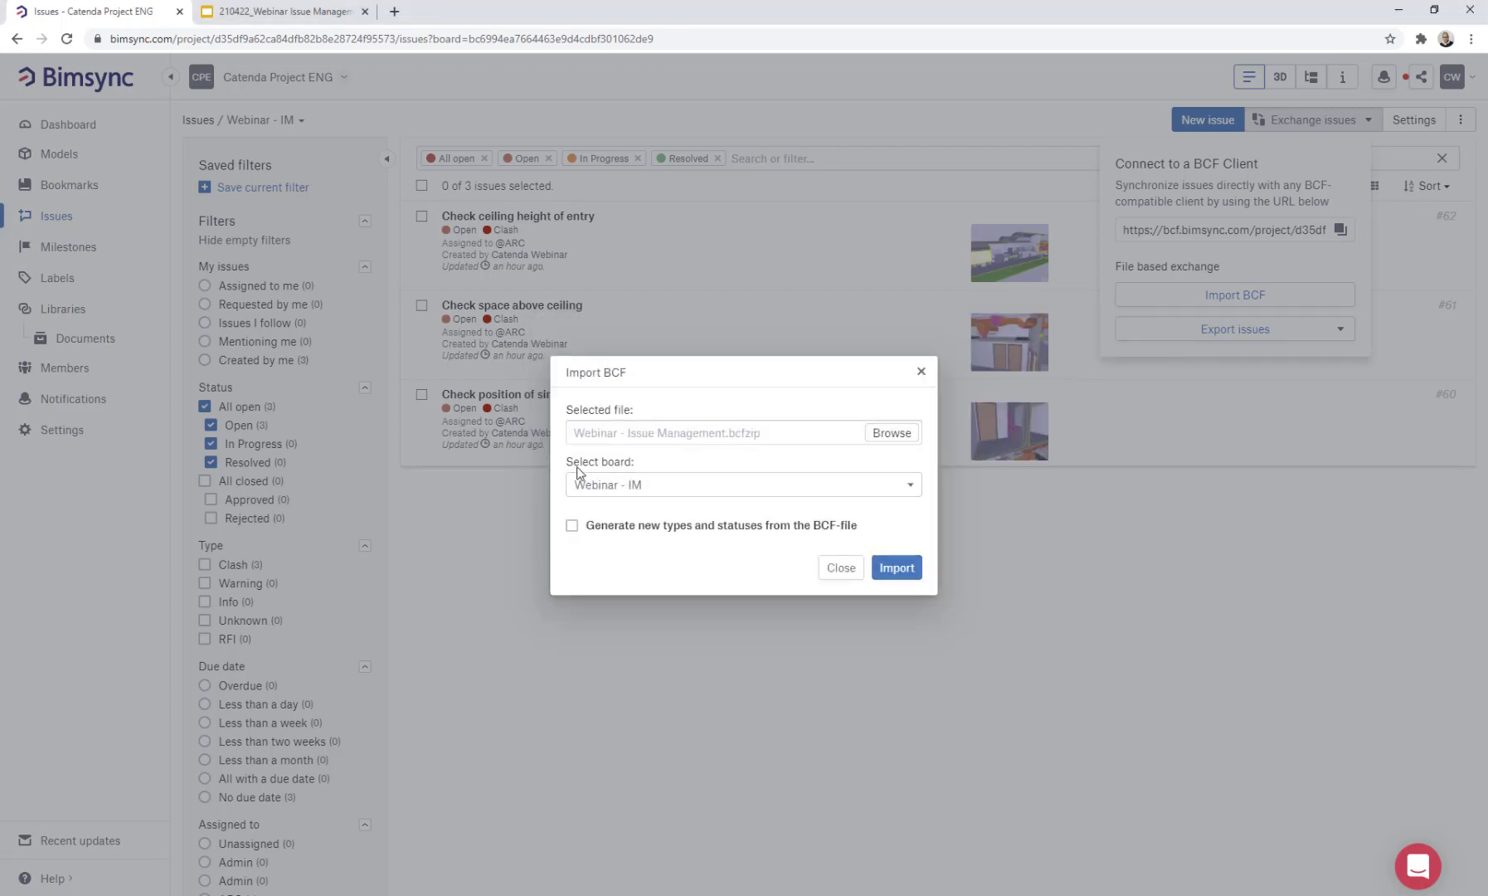
# Import the chosen BCF file into the "Webinar - IM" board without generating new types and statuses
pyautogui.click(911, 487)
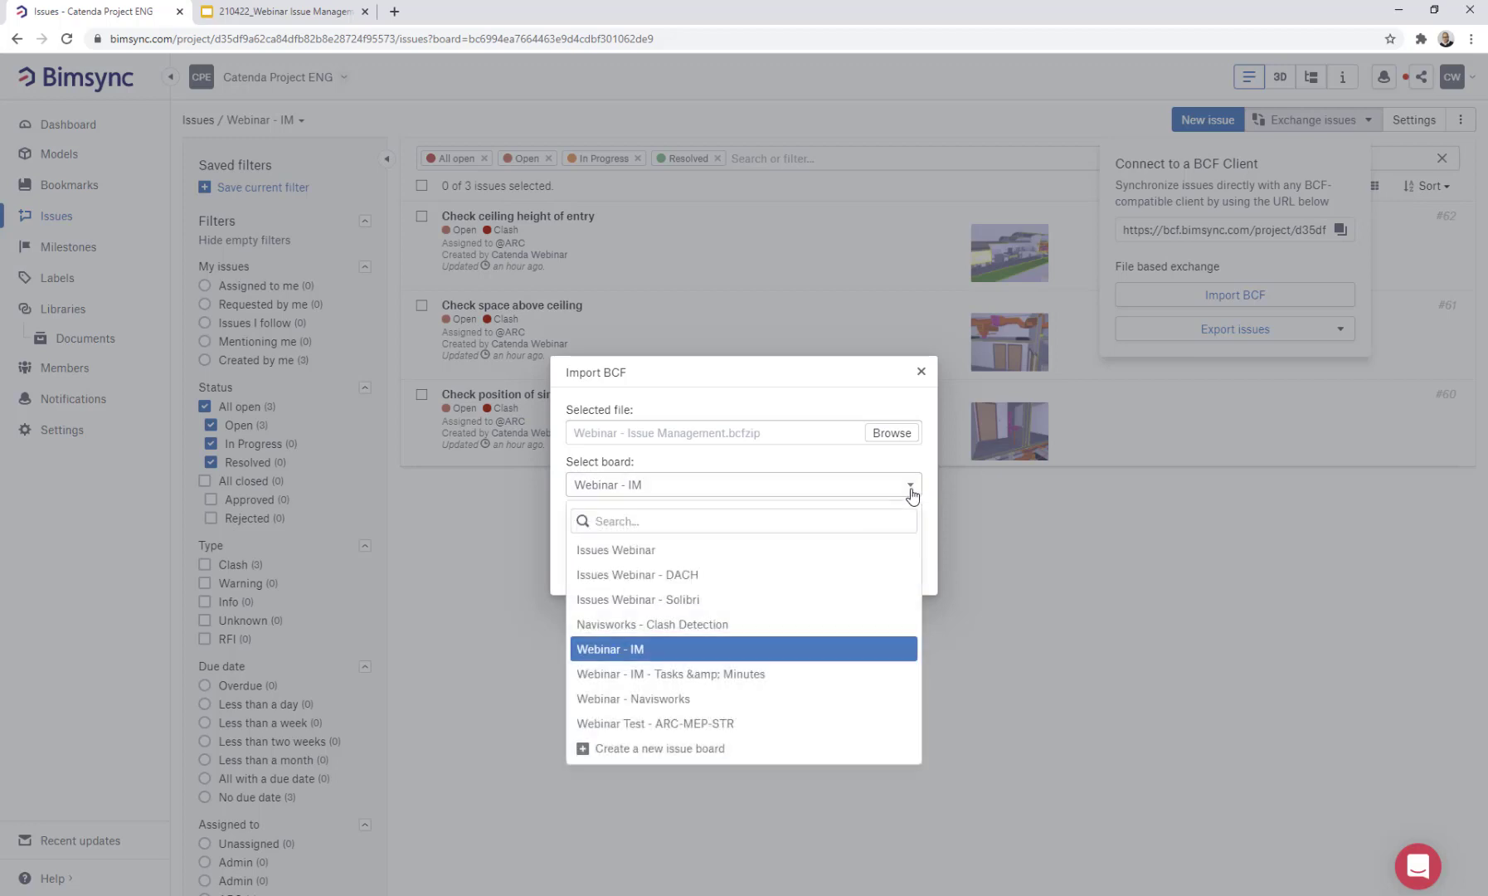
pyautogui.click(637, 652)
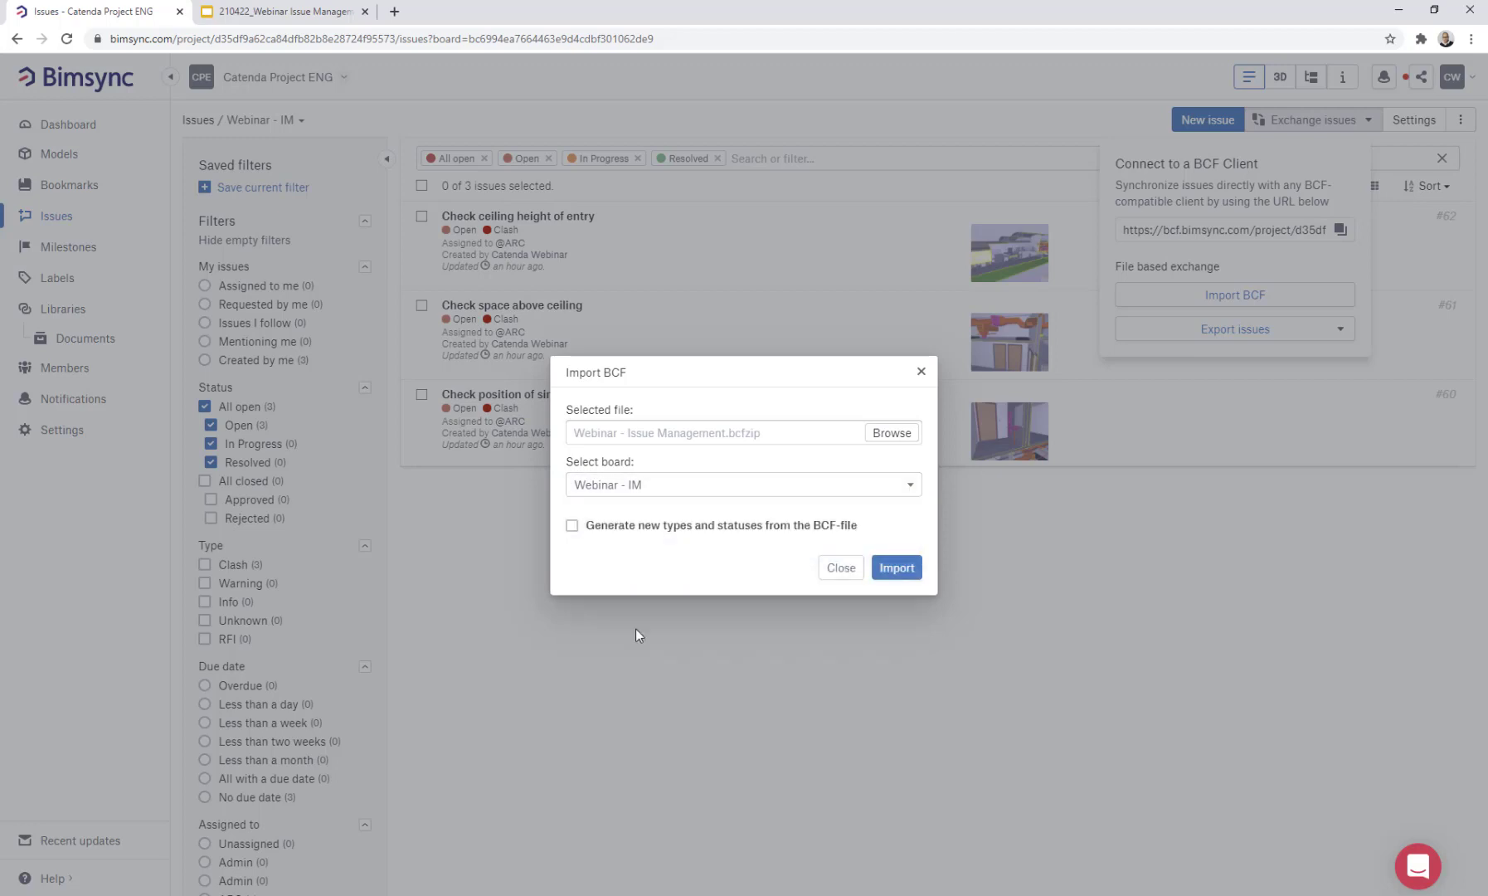
pyautogui.moveTo(606, 537)
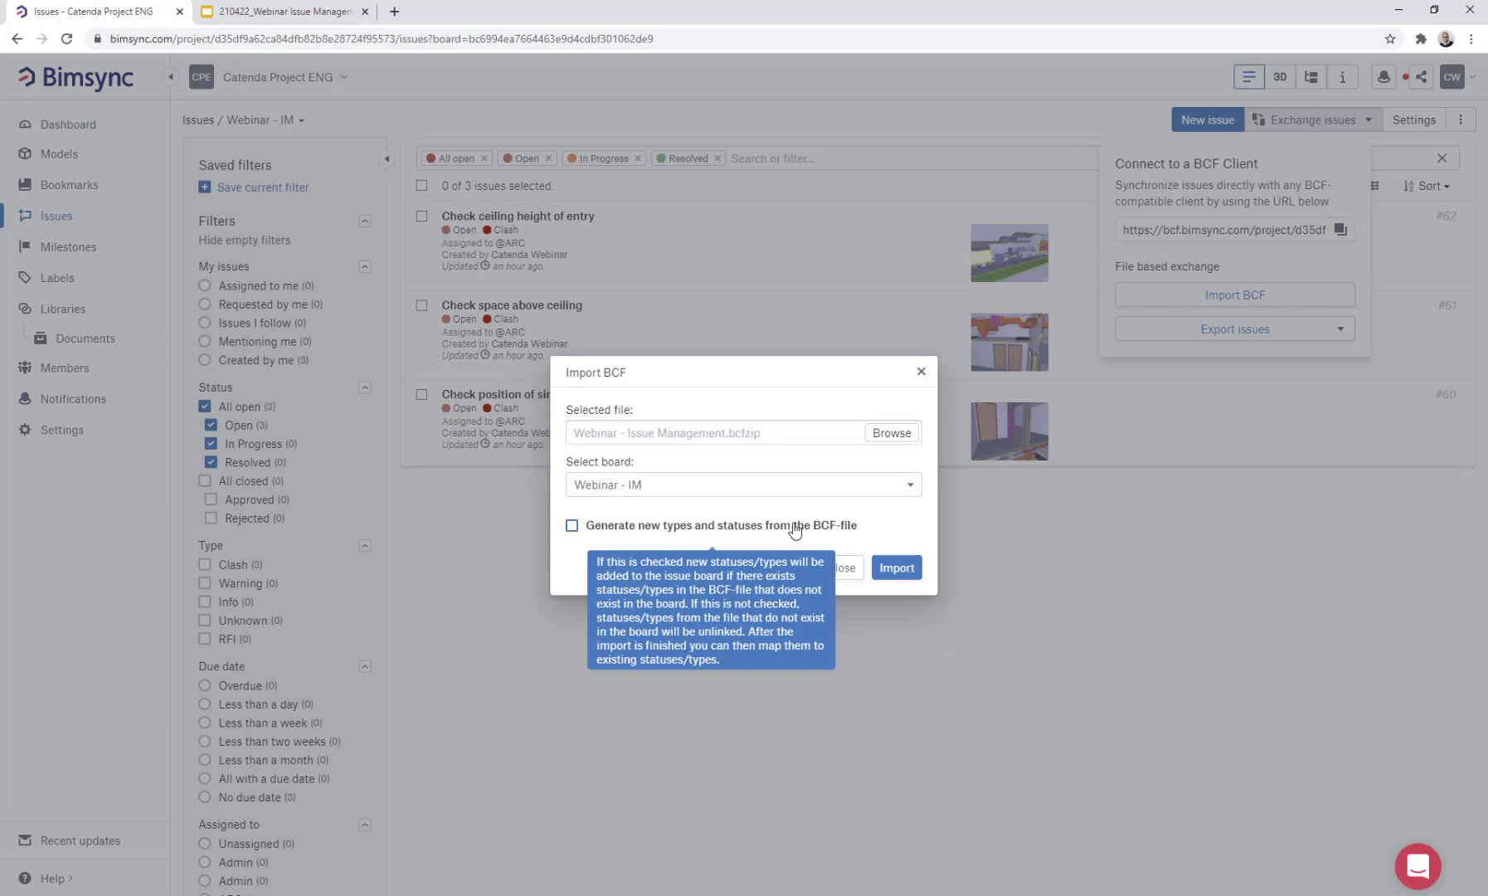
pyautogui.click(896, 569)
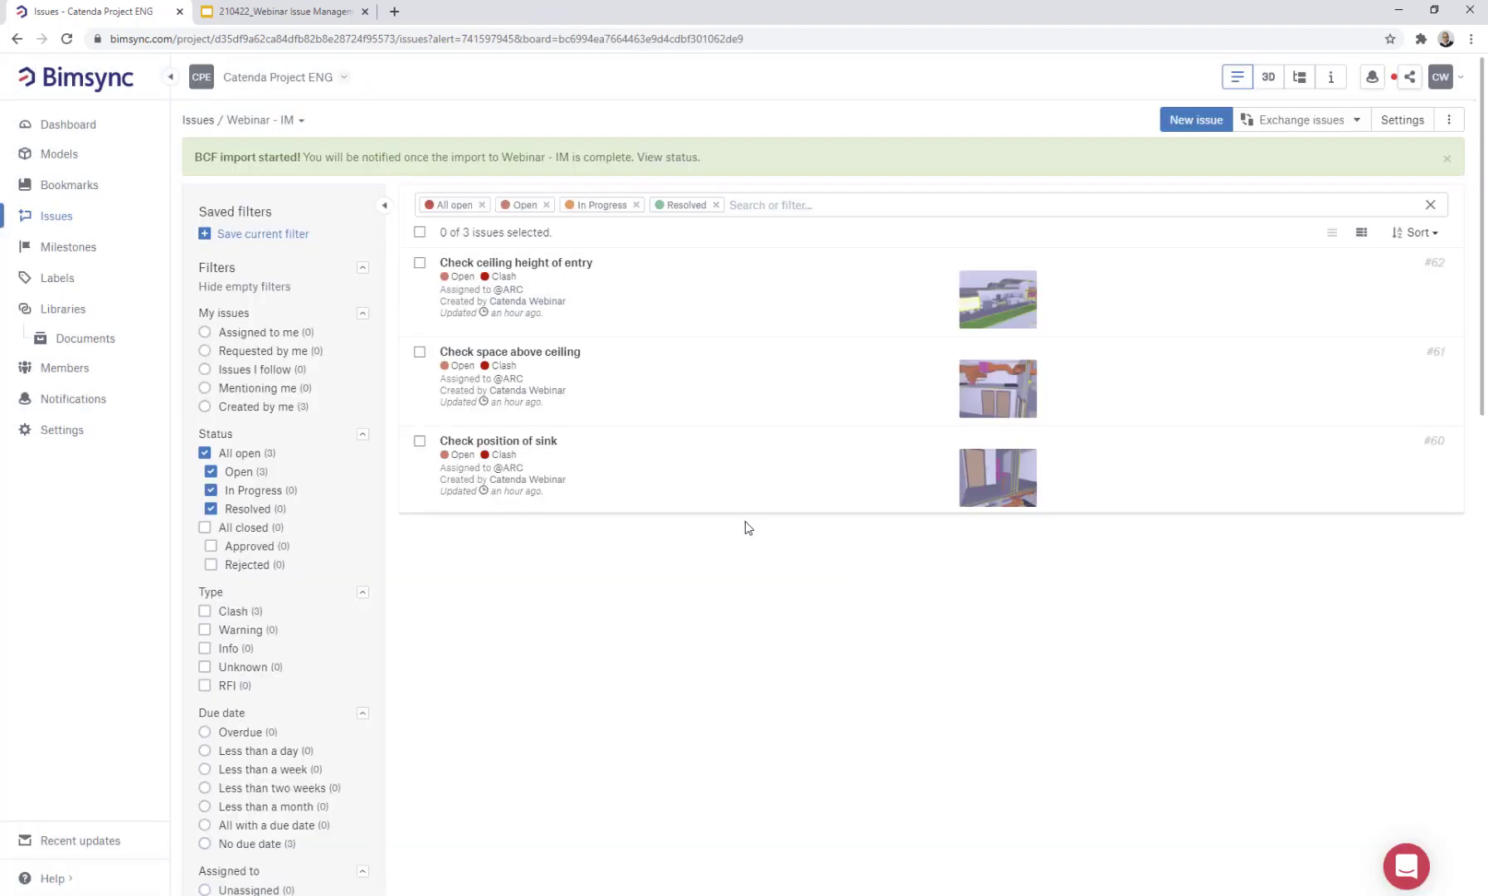
# View the import's status details with the new issues, and go back to the board's issues
pyautogui.click(668, 158)
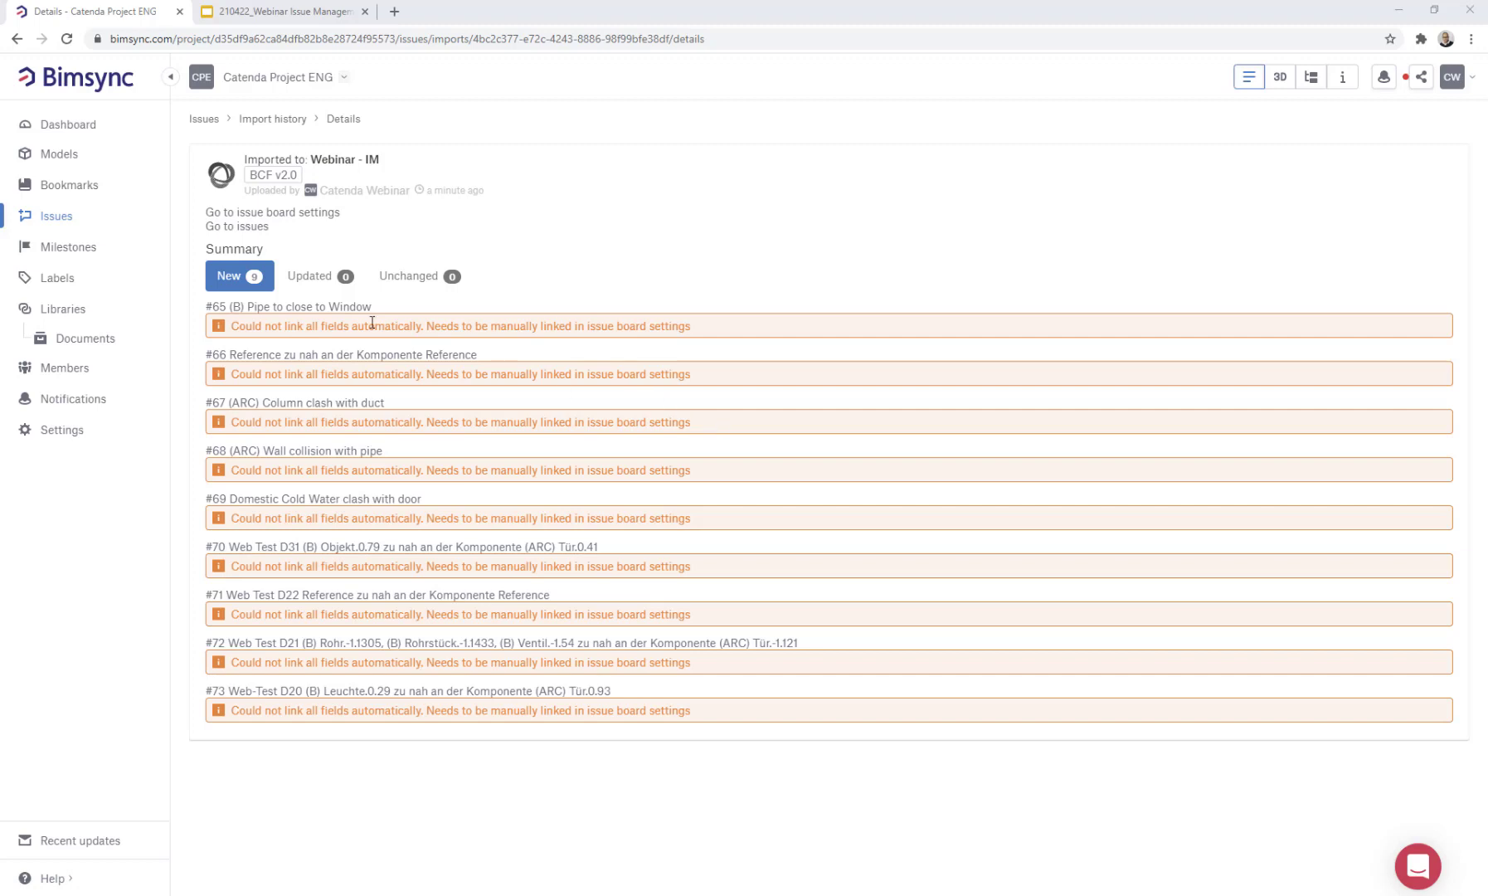
pyautogui.click(233, 277)
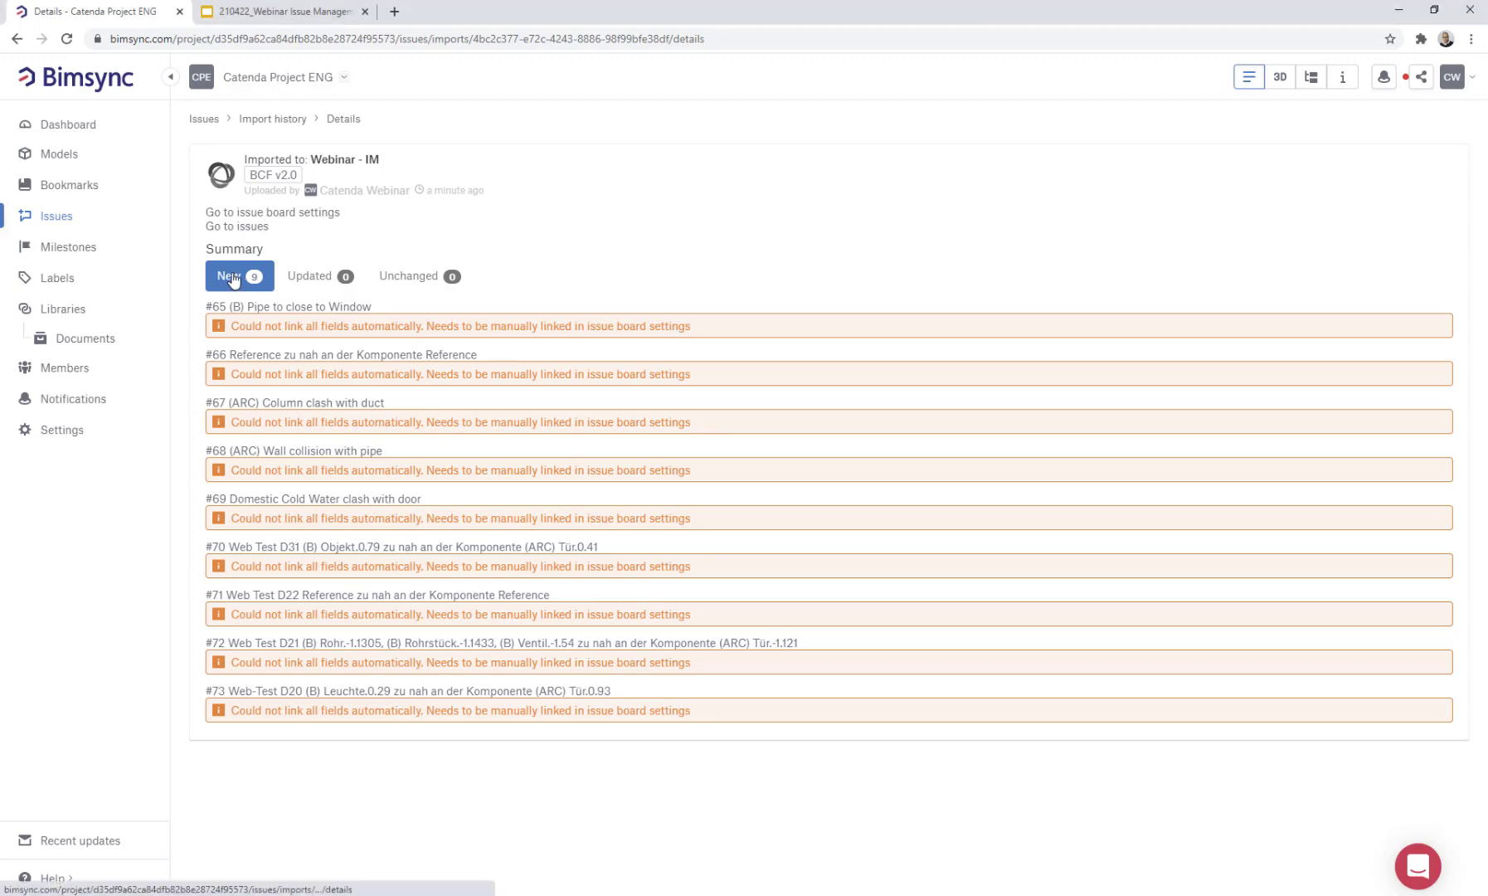
pyautogui.click(236, 226)
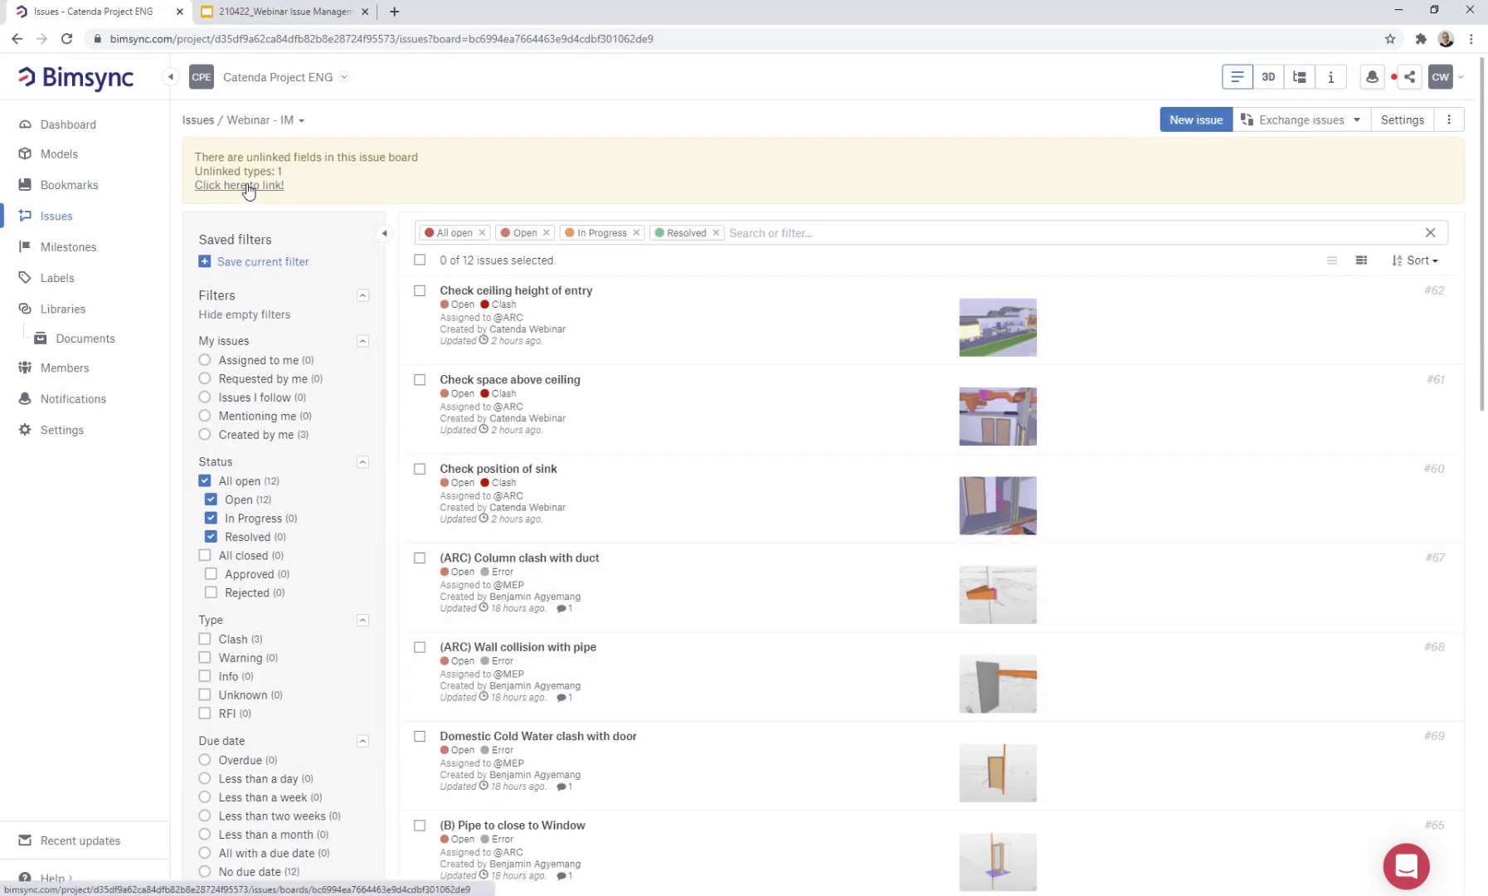
# Link the board's unlinked type "Error" to the type "Clash" and save the link
pyautogui.click(246, 189)
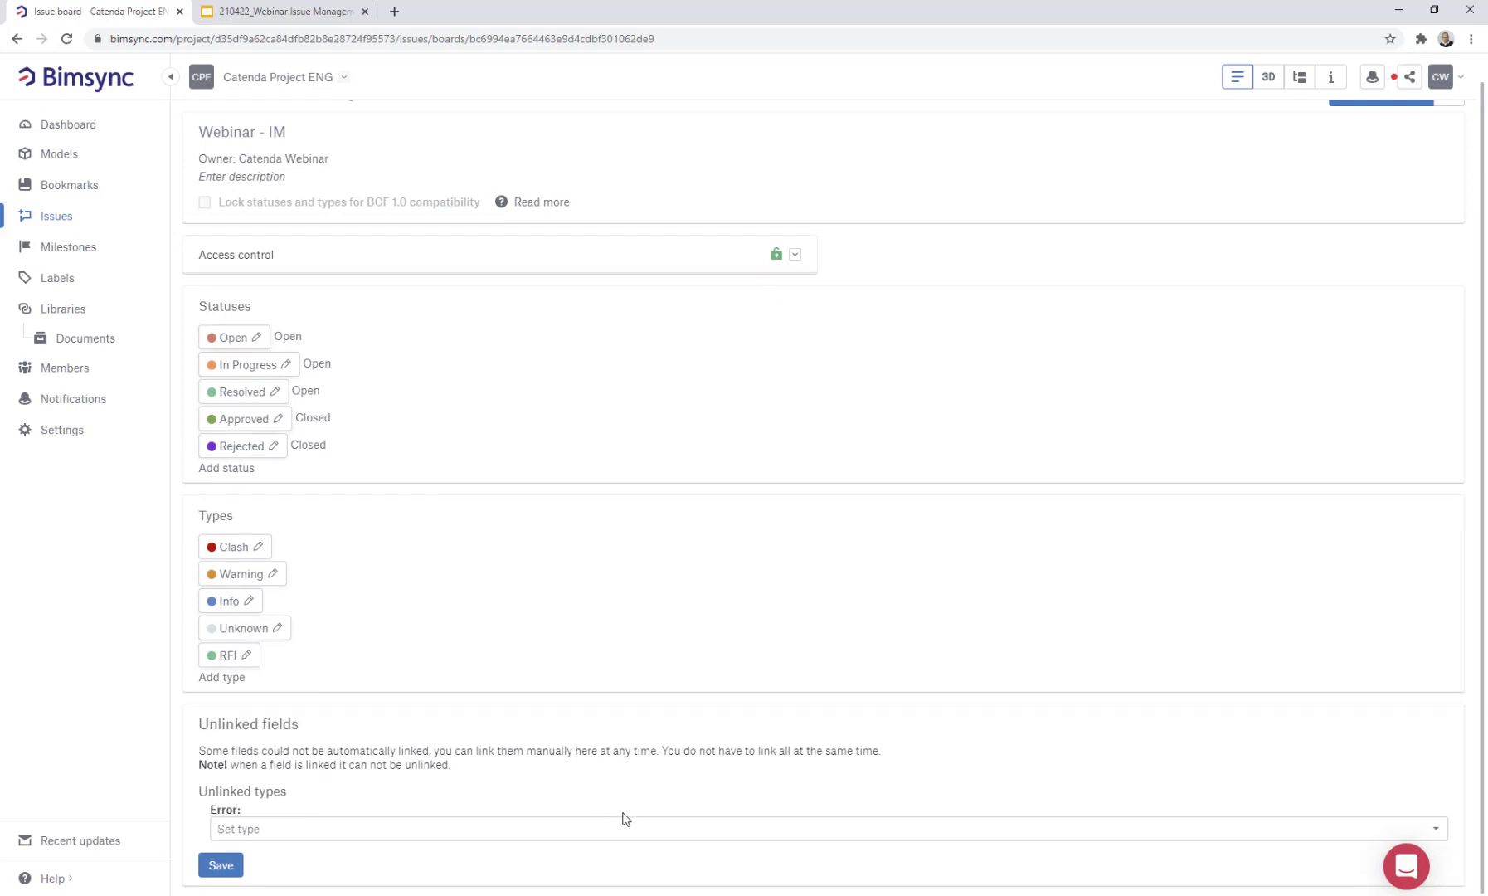
pyautogui.click(1442, 837)
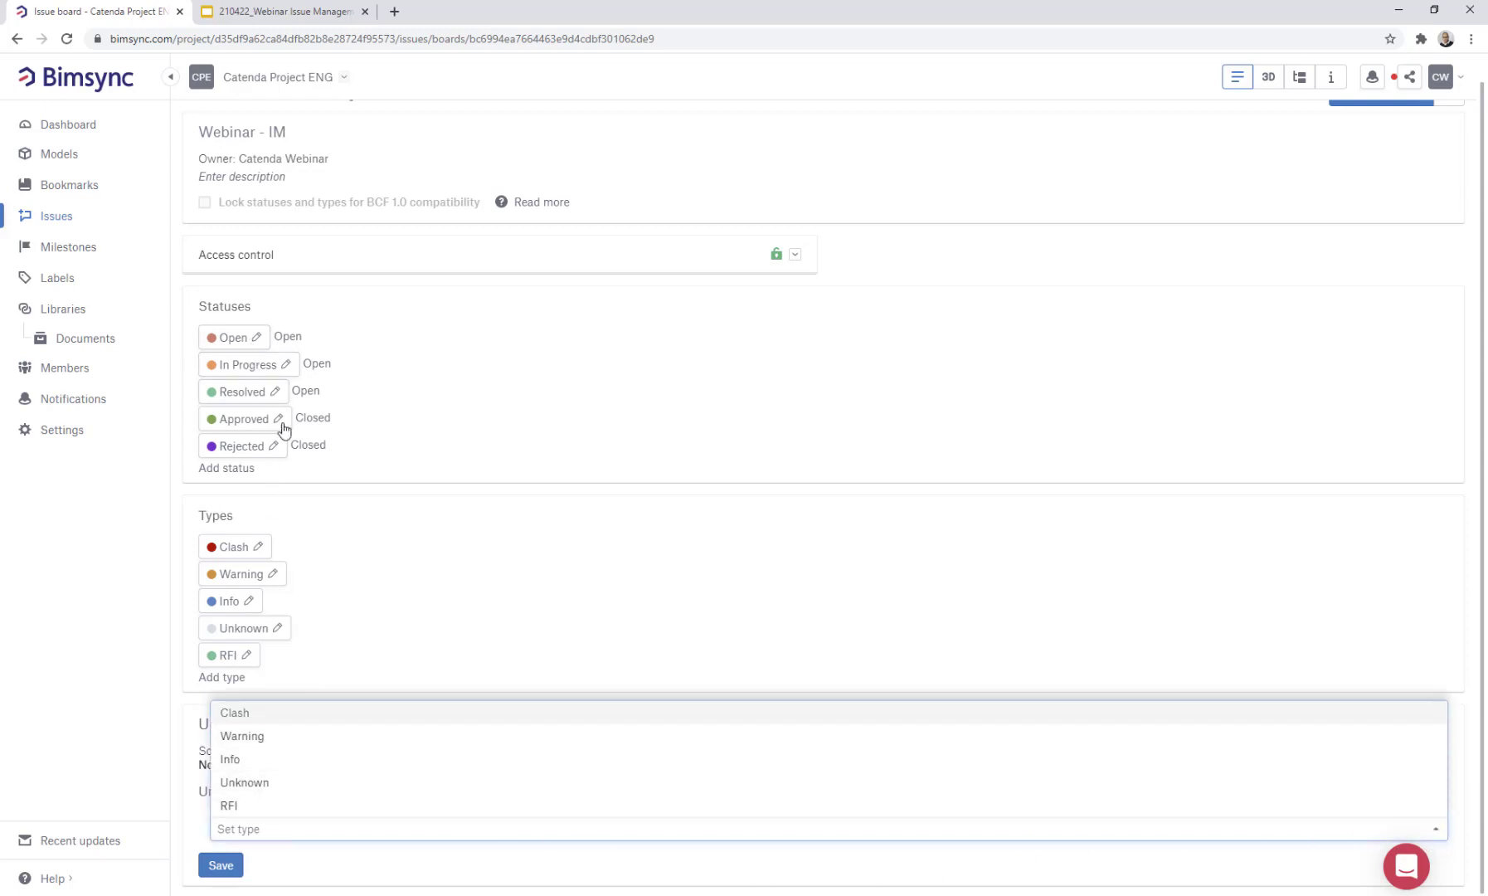
pyautogui.click(248, 718)
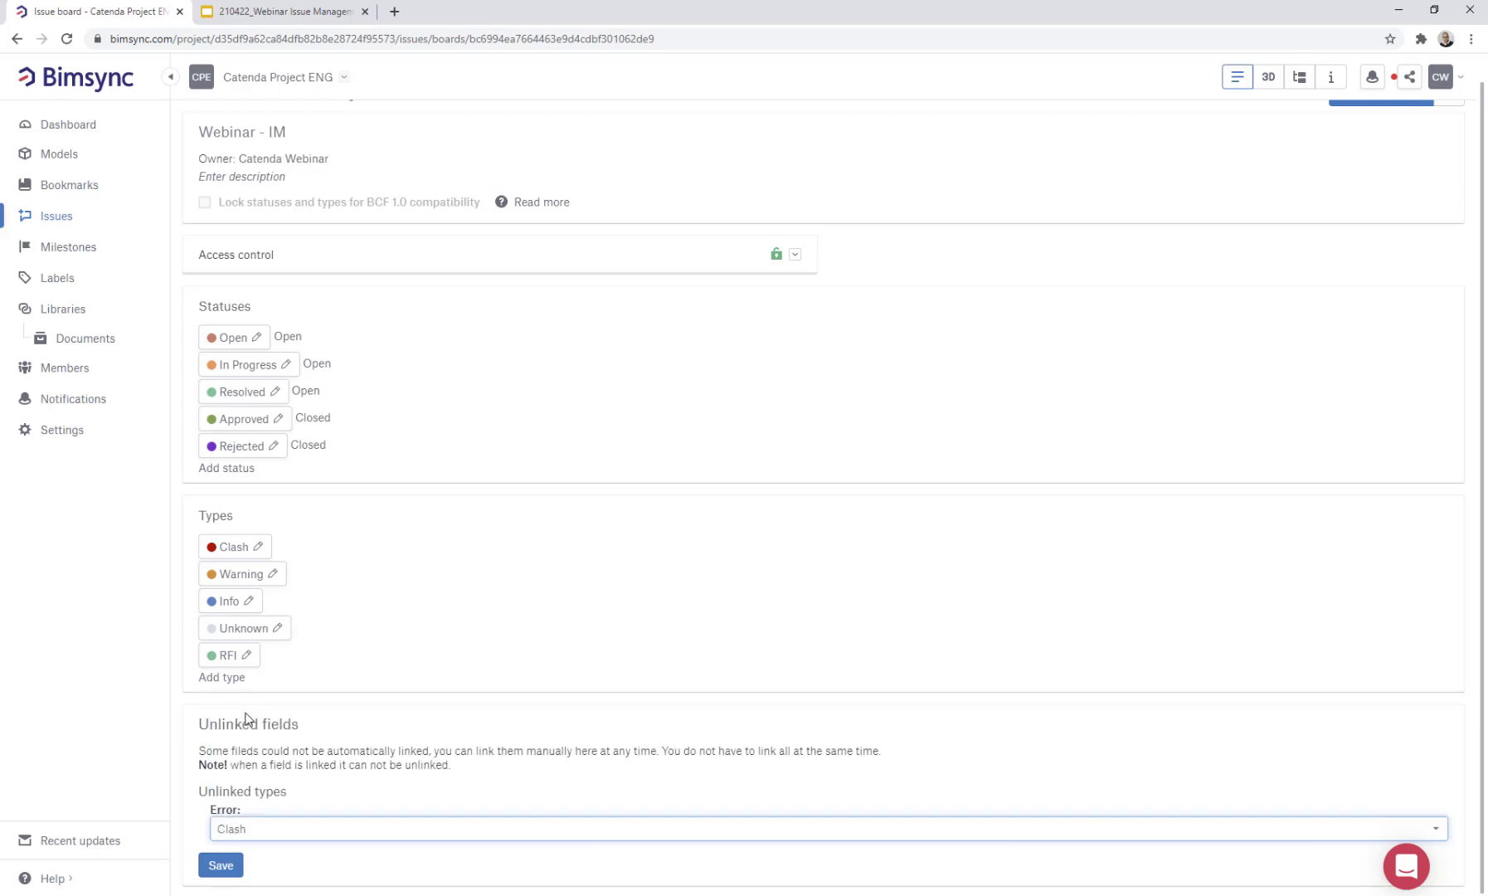
pyautogui.click(220, 865)
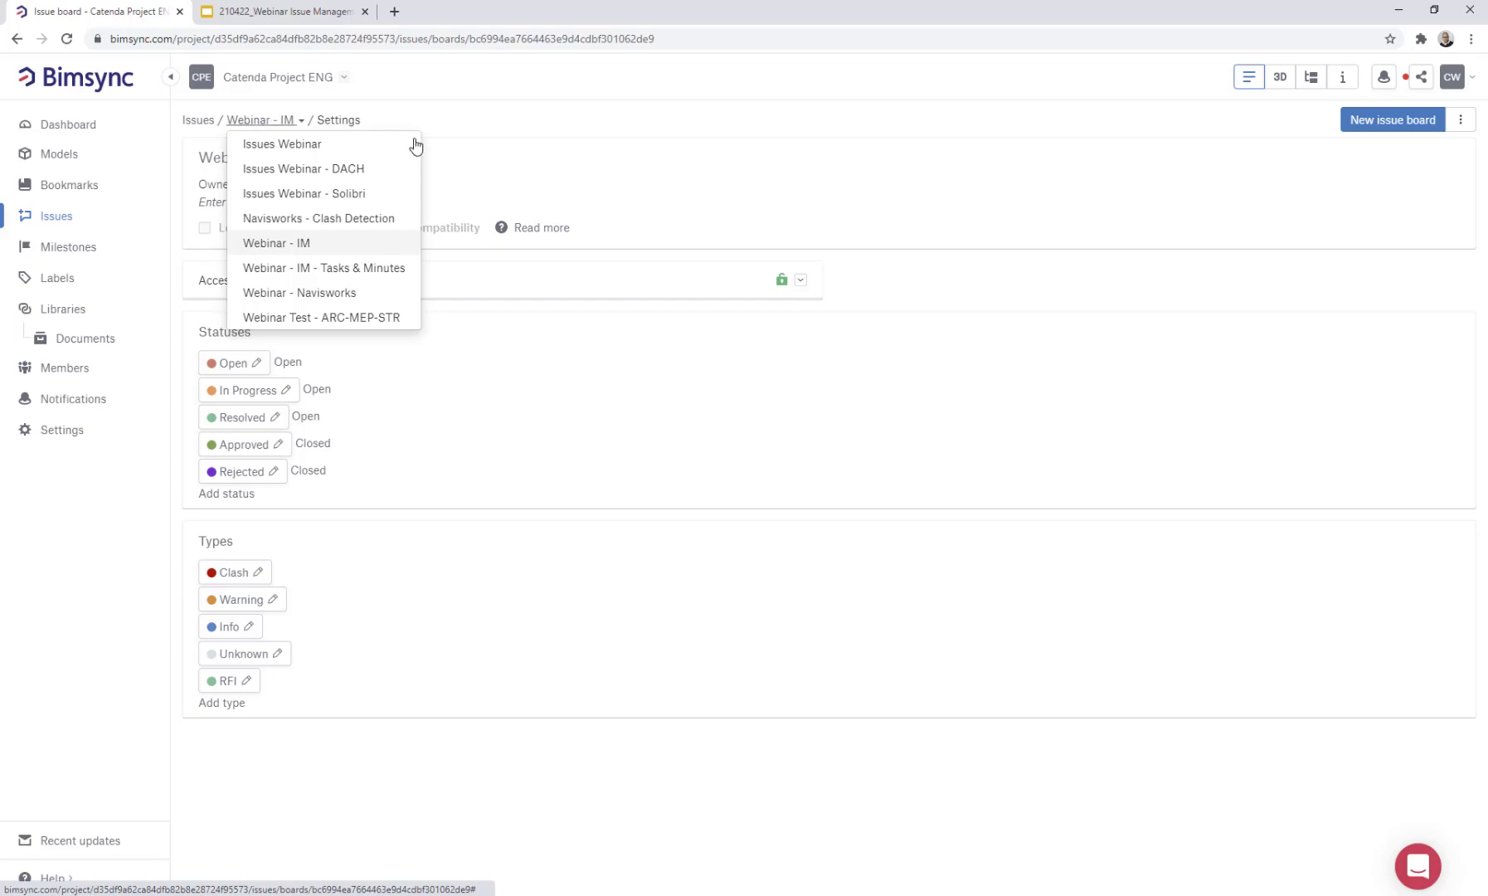
# Return to the "Webinar - IM" issue list and look through the types of the imported issues
pyautogui.click(58, 217)
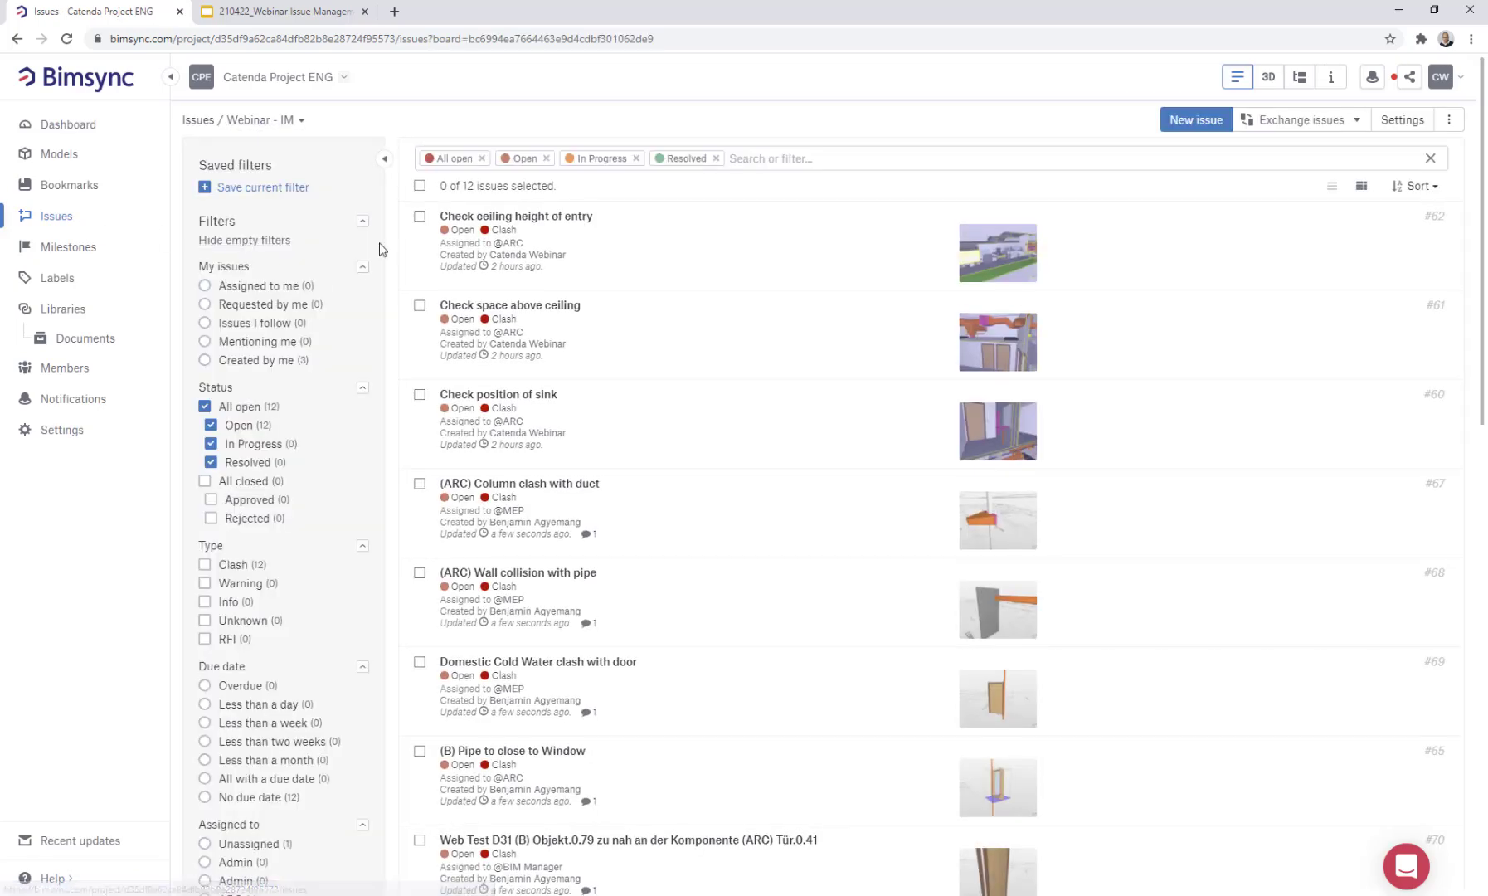
pyautogui.scroll(-8, 783, 435)
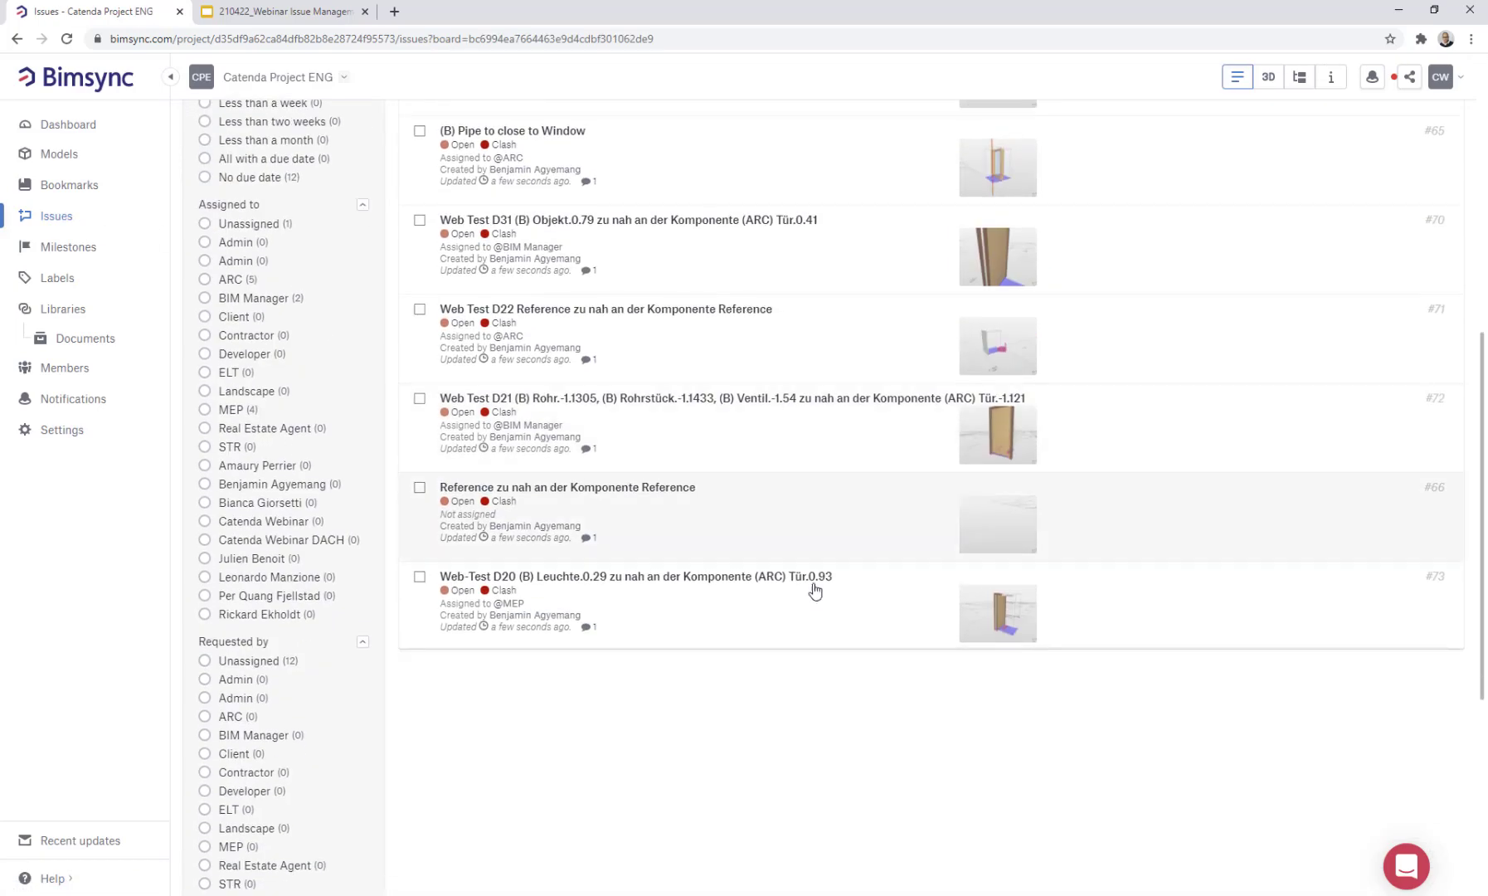
pyautogui.scroll(7, 813, 591)
pyautogui.scroll(1, 818, 590)
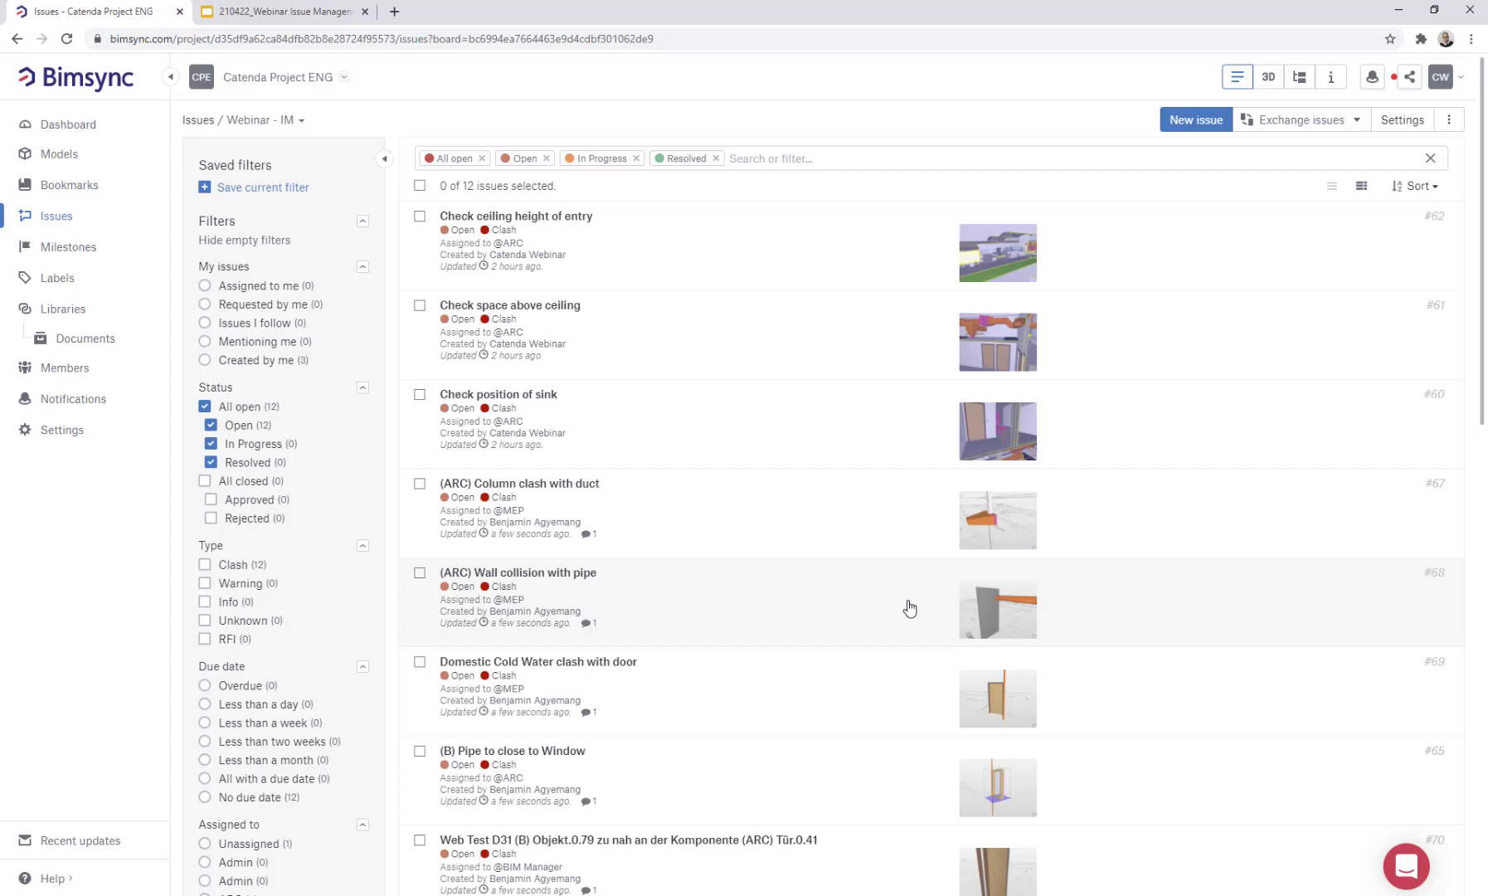
# Export the whole "Webinar - IM" issue board as BCF 2.0 and view the export details
pyautogui.click(1357, 121)
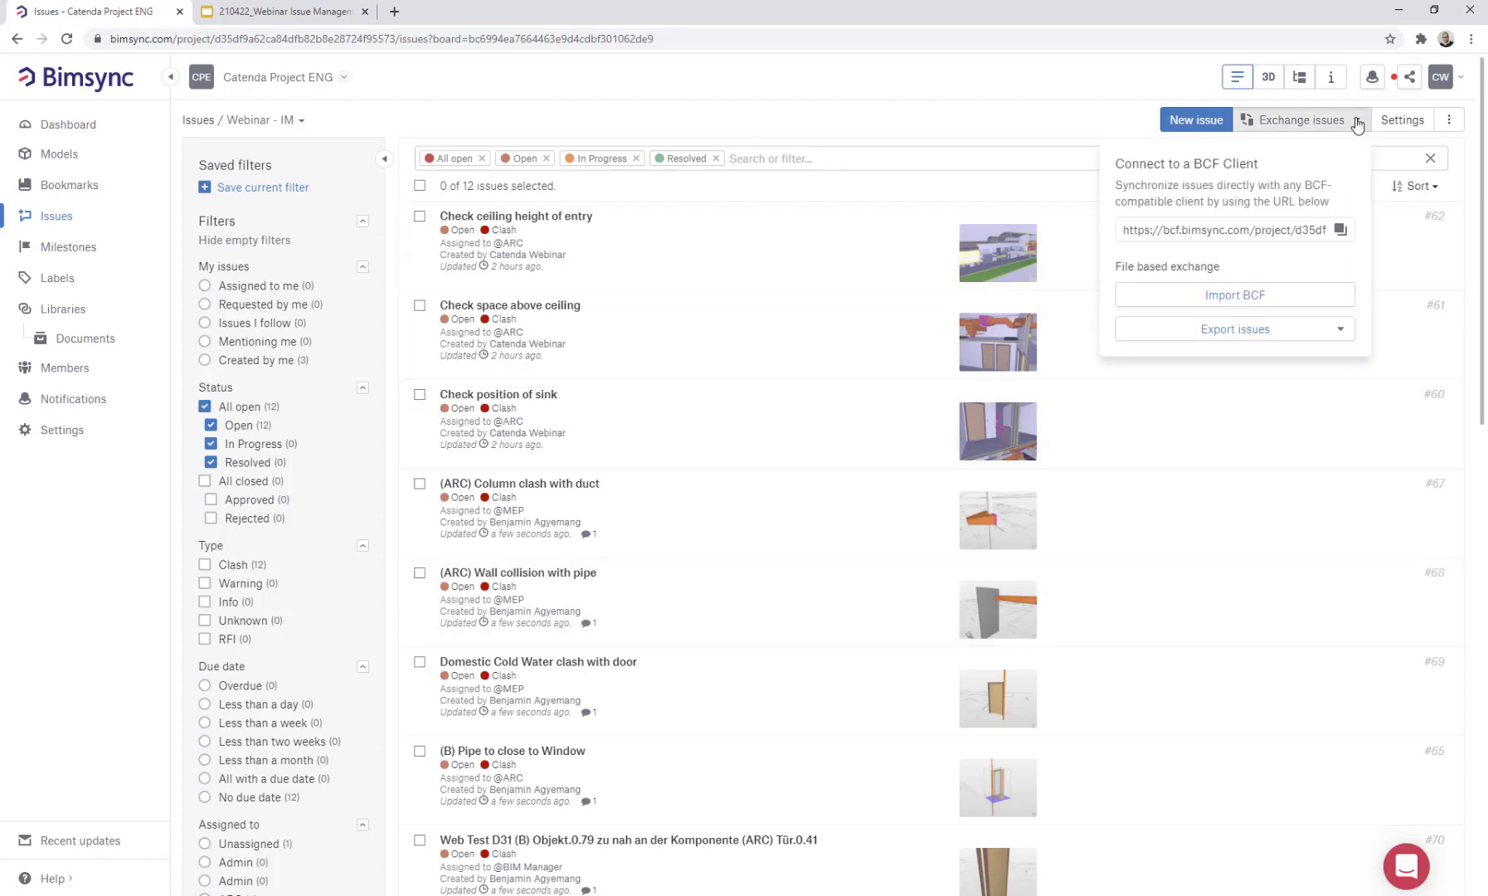
pyautogui.click(1257, 332)
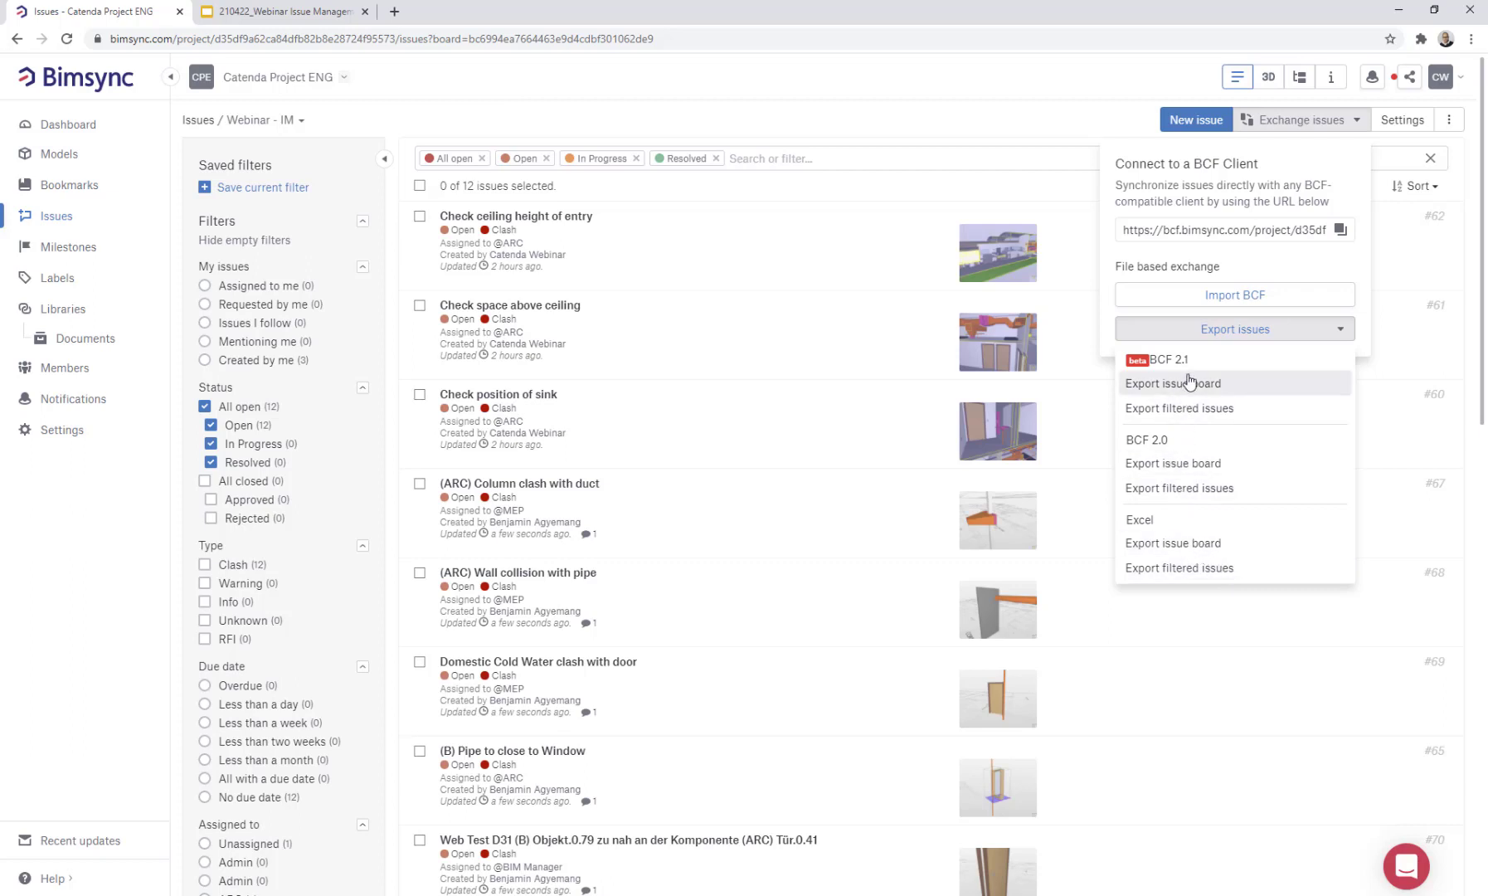
pyautogui.click(1169, 467)
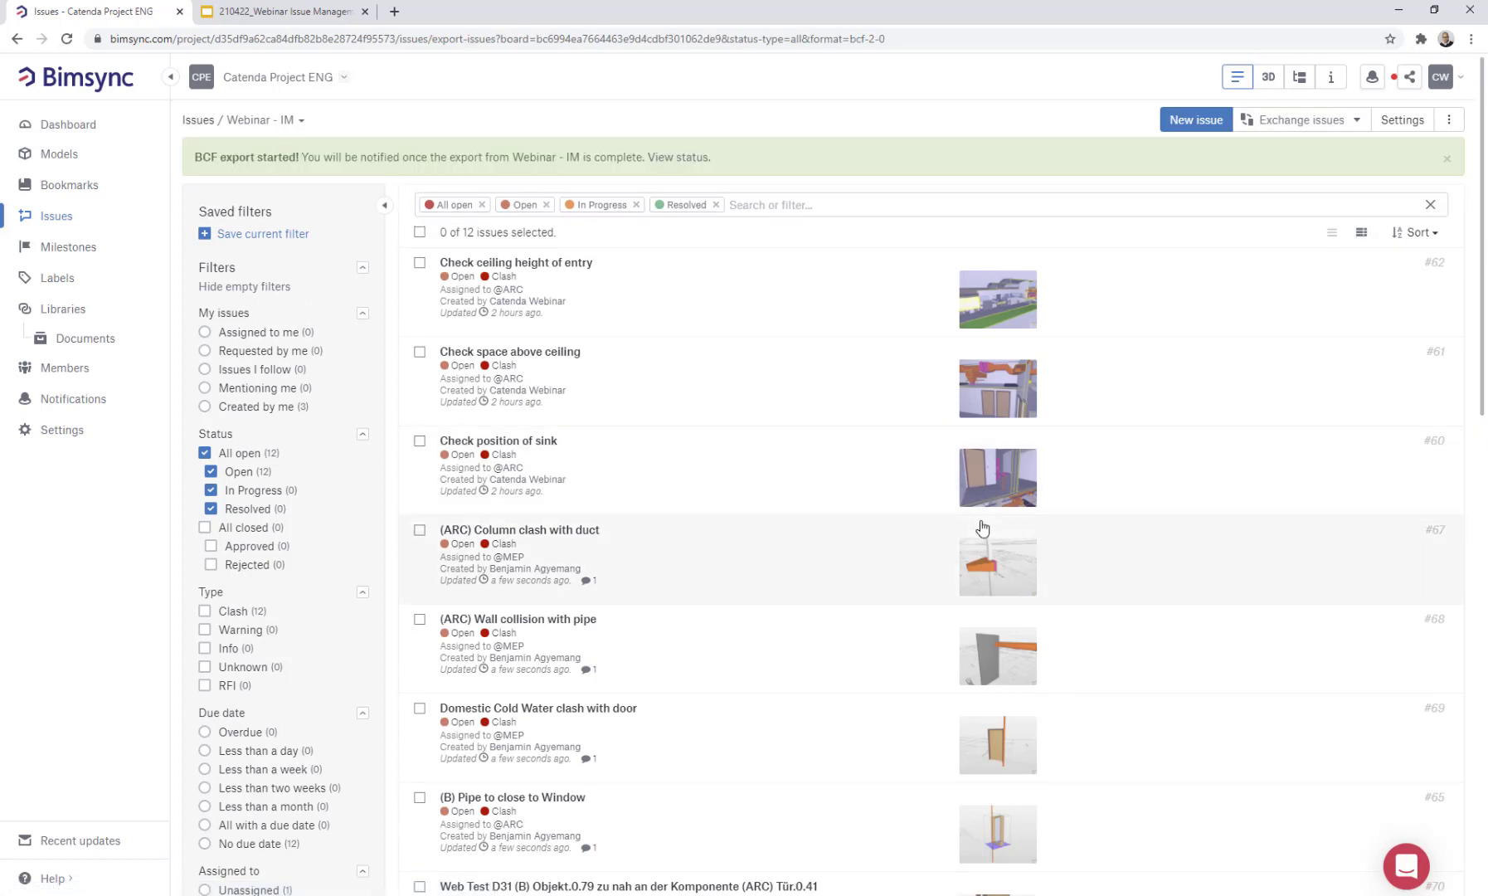
pyautogui.click(687, 158)
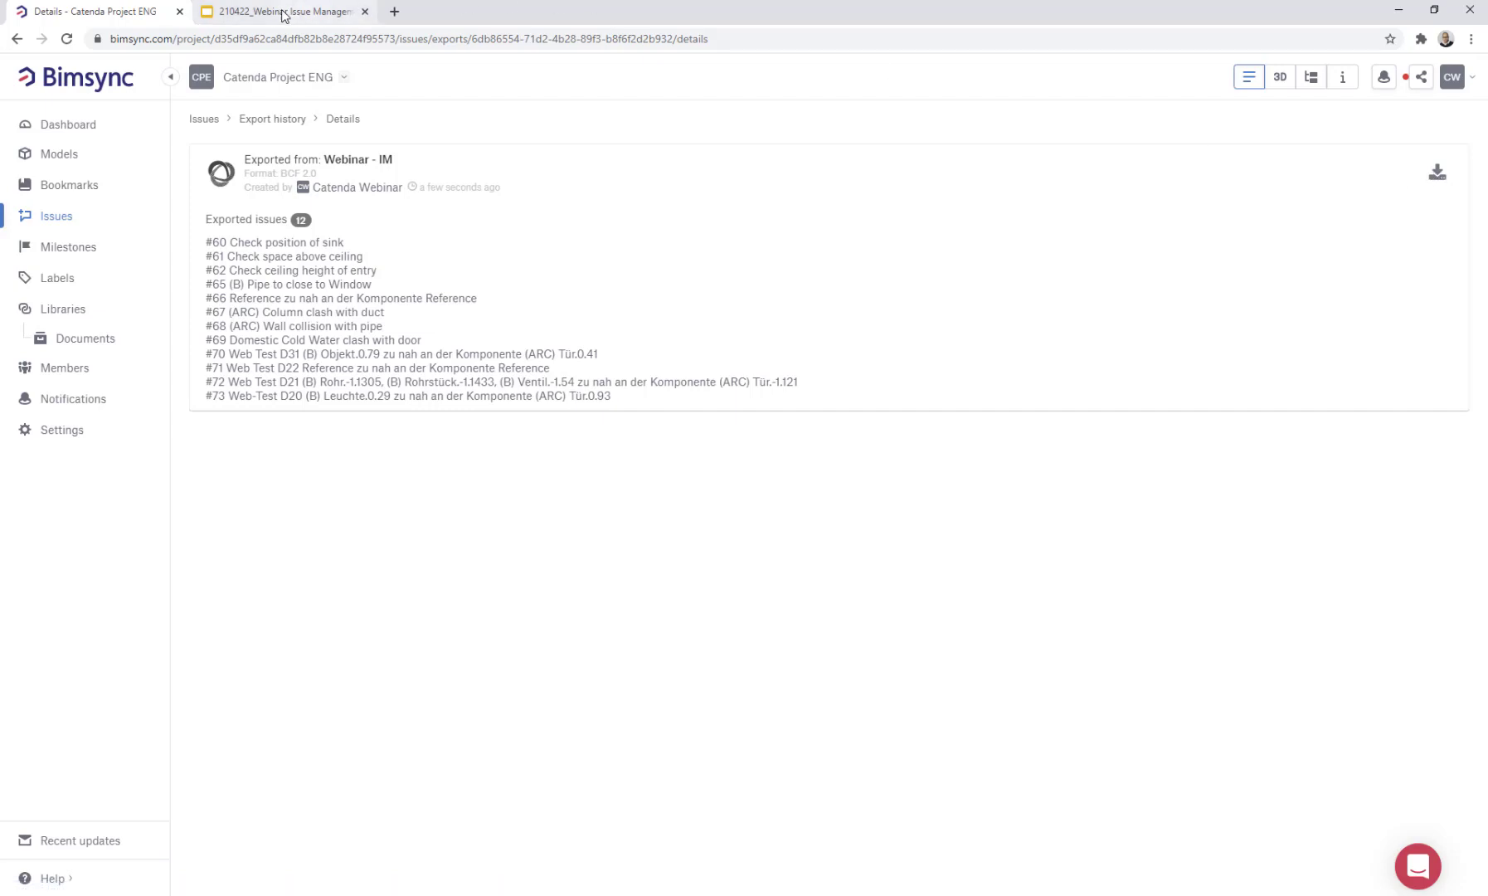
# Go back to the board's issues and look at the Excel export options without exporting
pyautogui.click(50, 226)
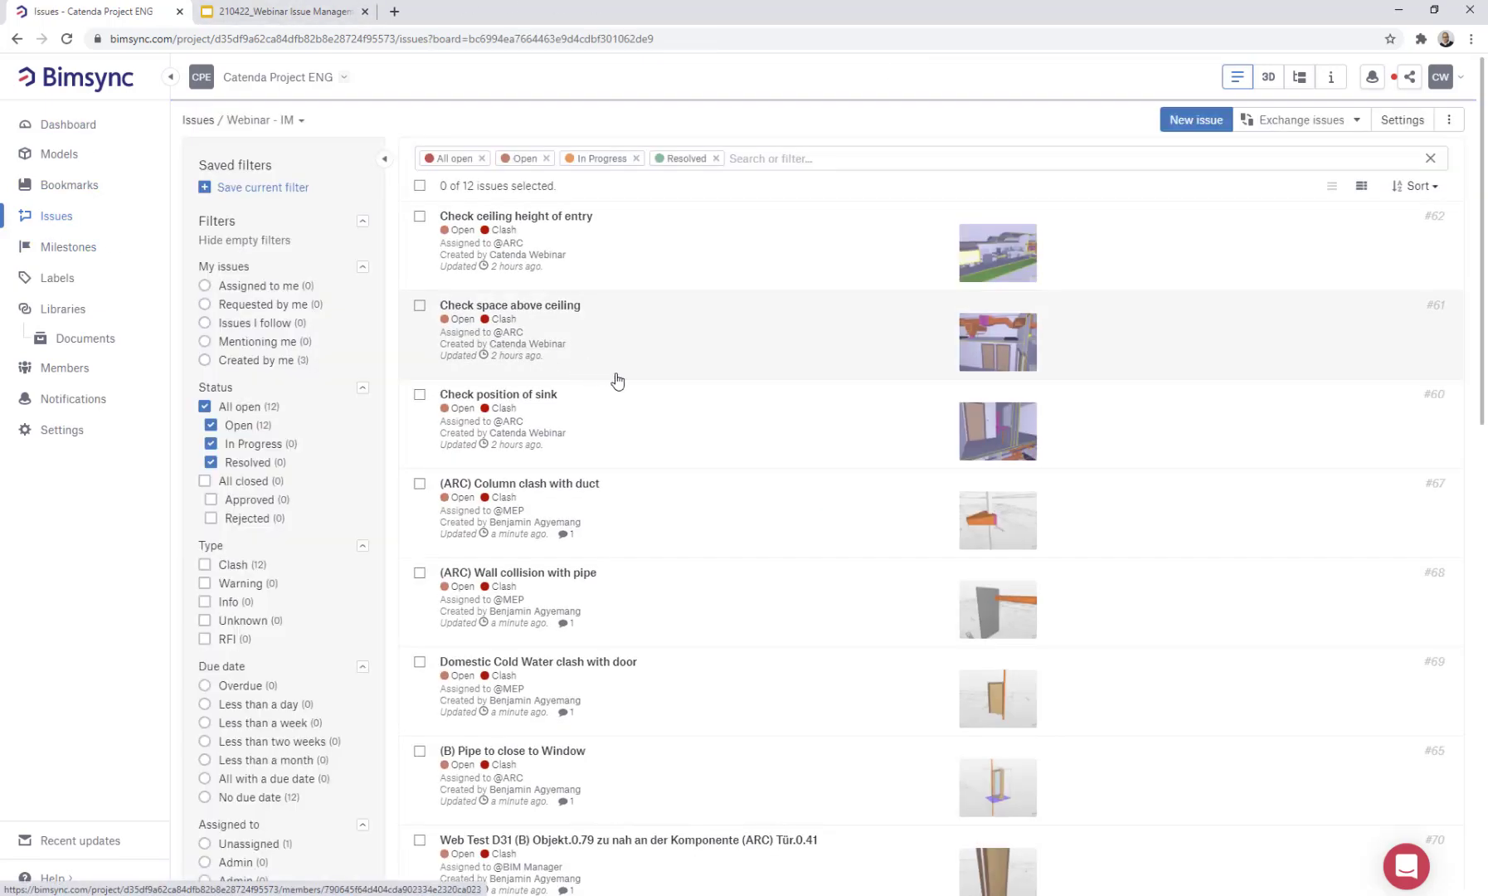
pyautogui.click(1358, 126)
pyautogui.click(1315, 332)
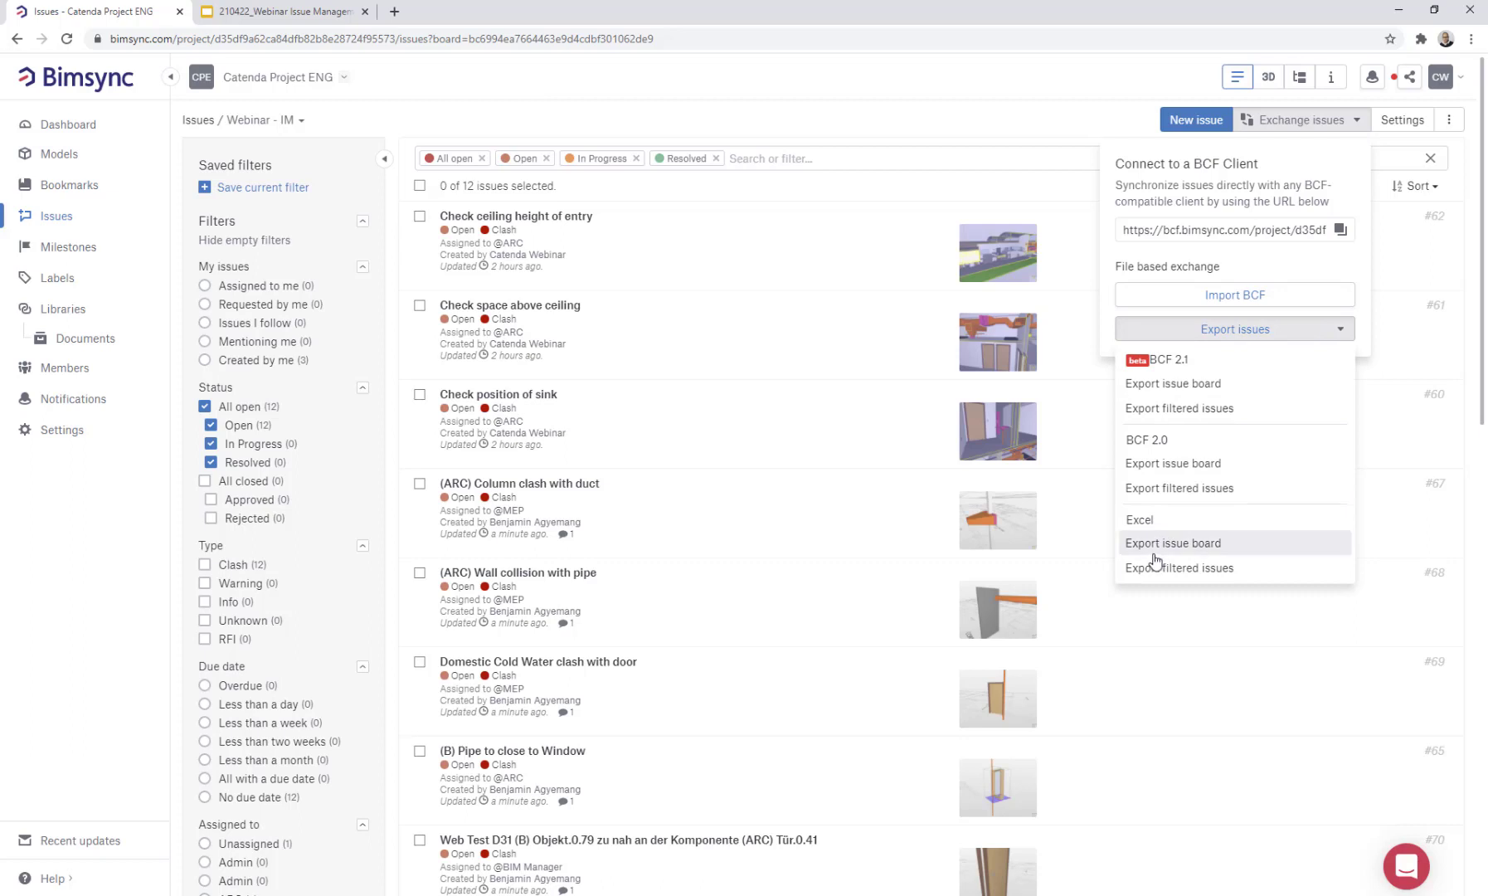
pyautogui.click(788, 133)
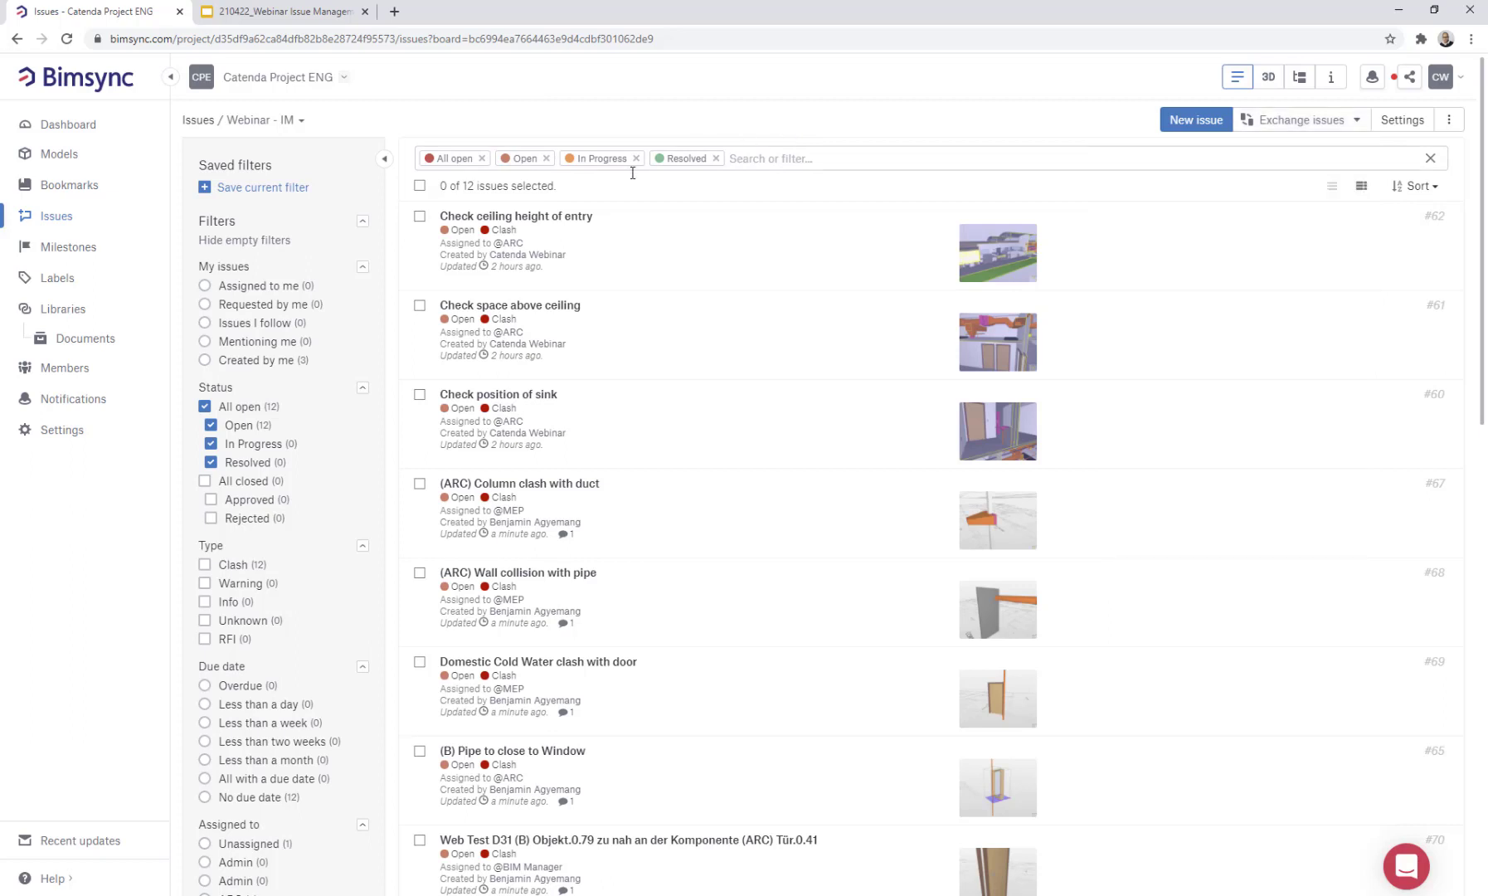
# Open the issue "Check ceiling height of entry" and view its snapshot enlarged
pyautogui.click(491, 218)
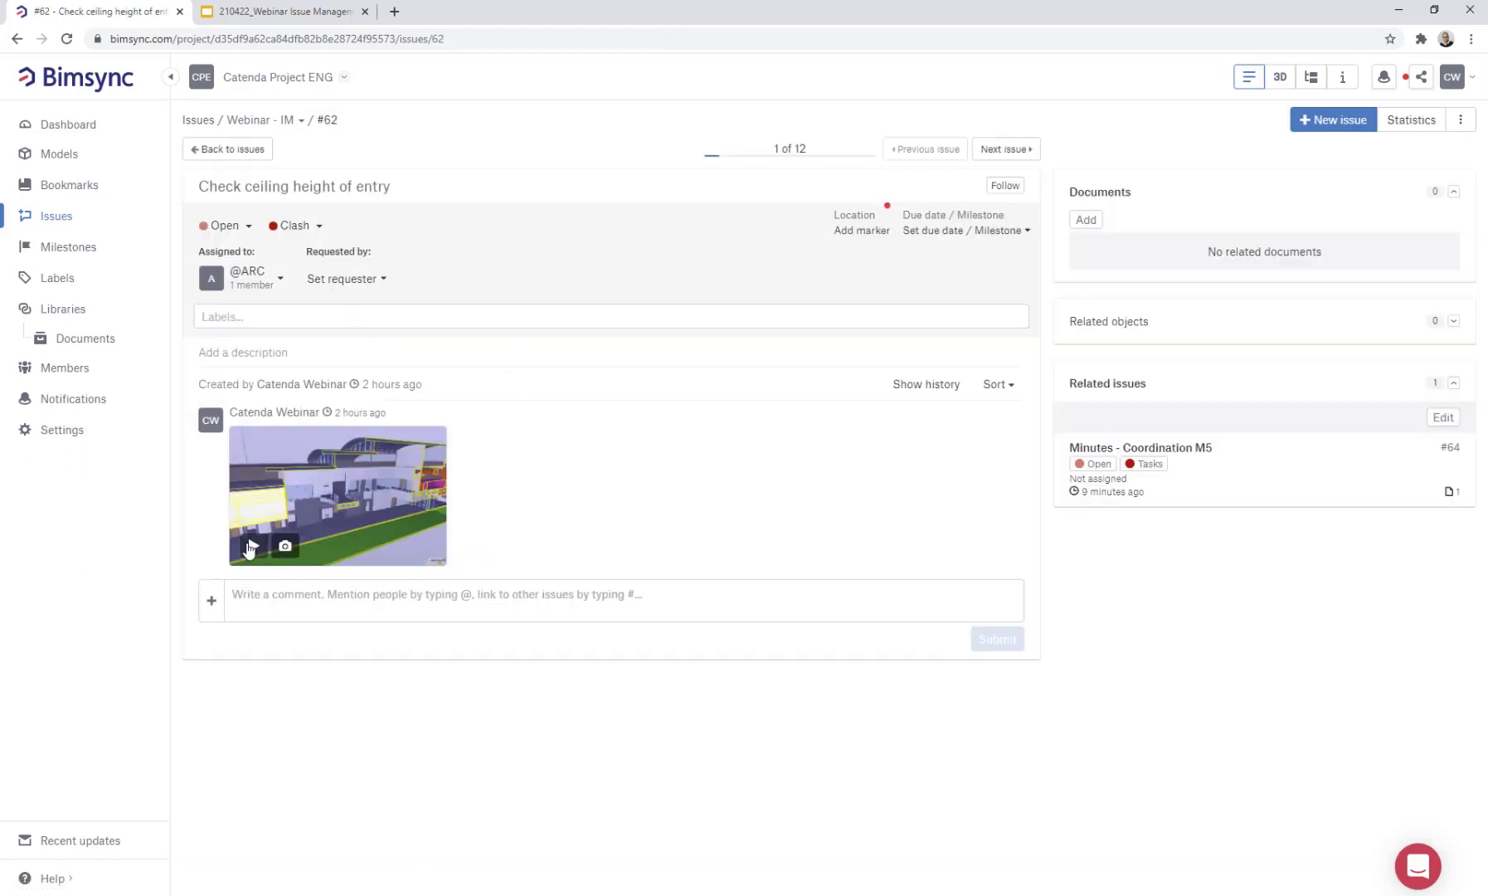
pyautogui.click(335, 493)
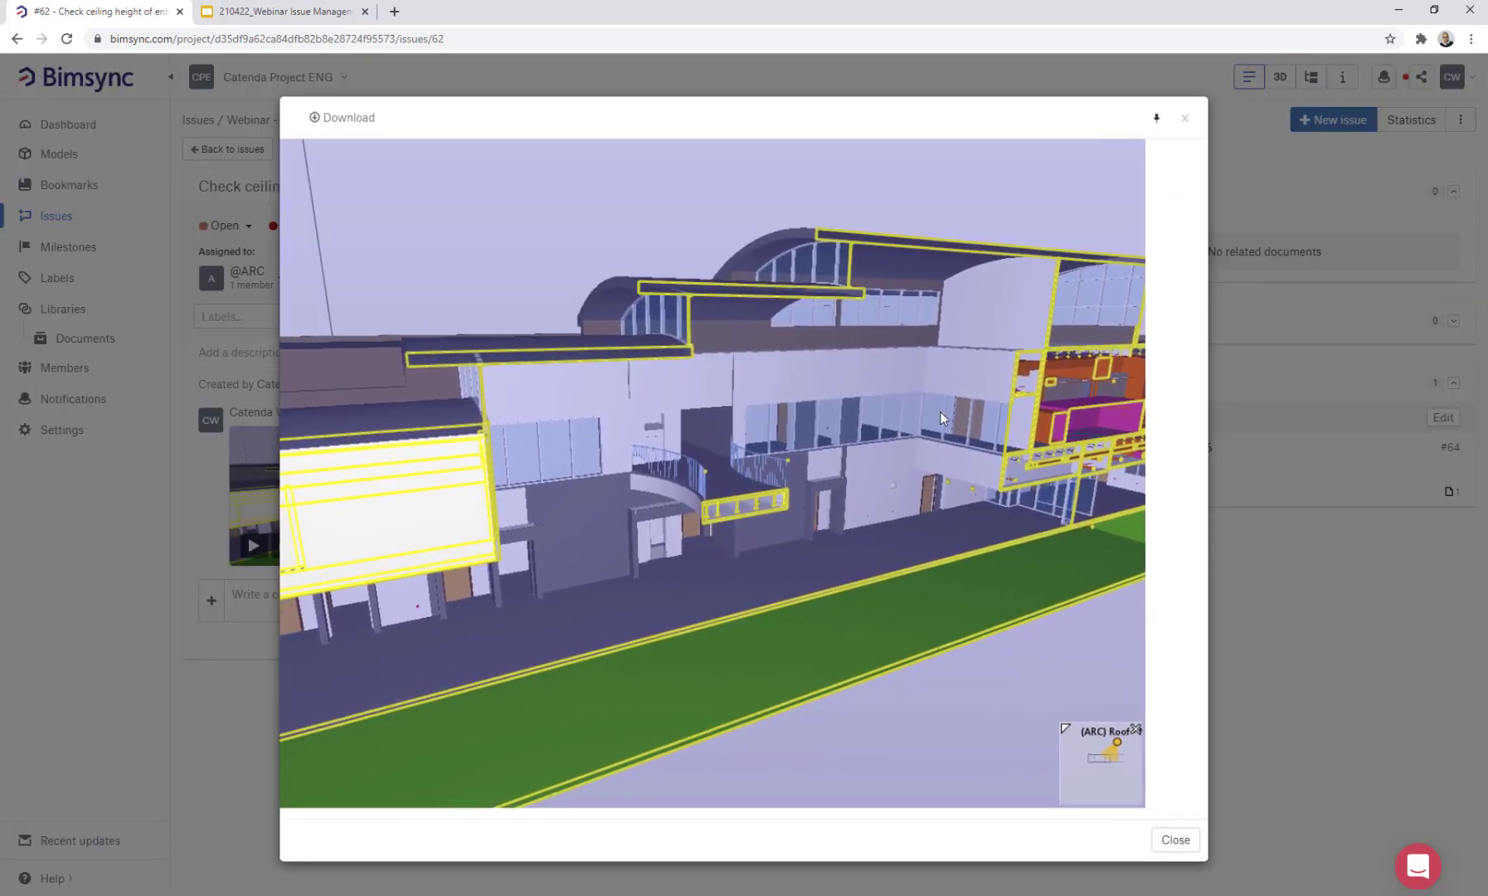
pyautogui.click(1185, 118)
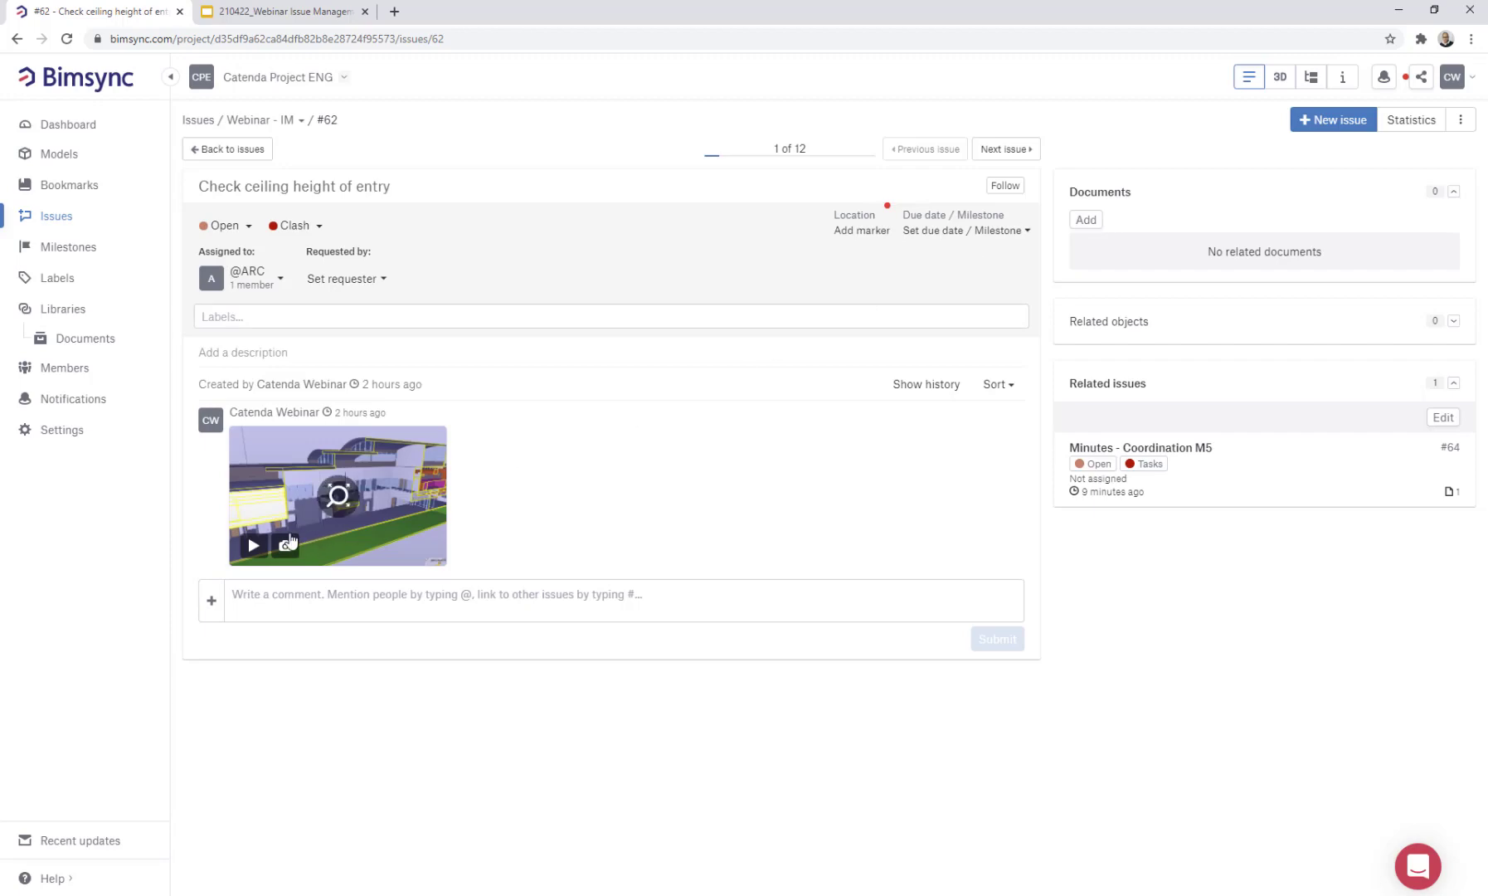
# Show the viewpoint of "Check ceiling height of entry" in the 3D model and examine the entry area up close
pyautogui.click(253, 547)
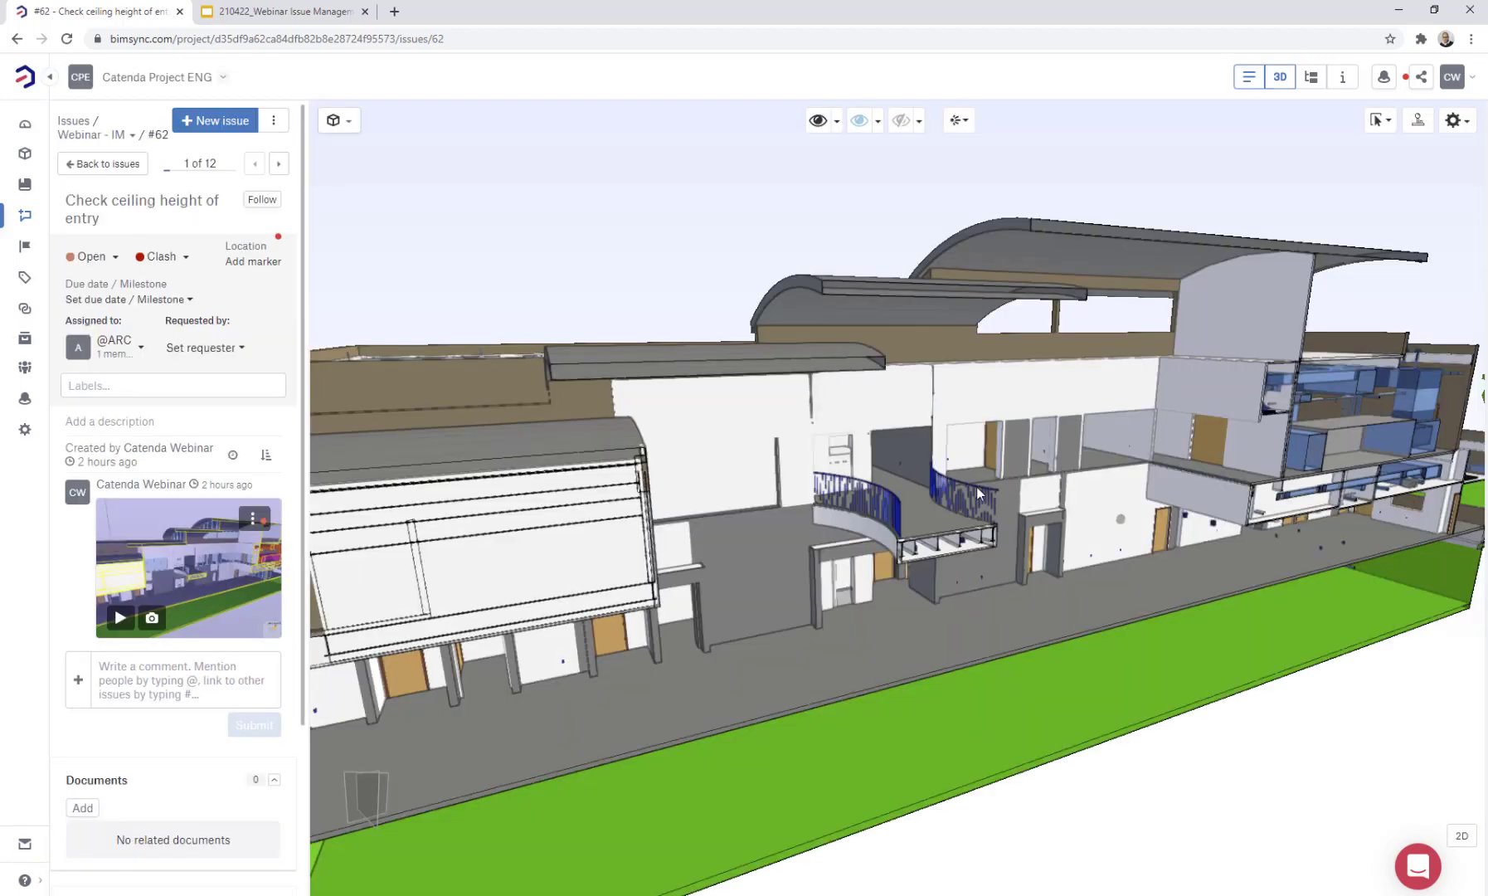
pyautogui.scroll(5, 976, 486)
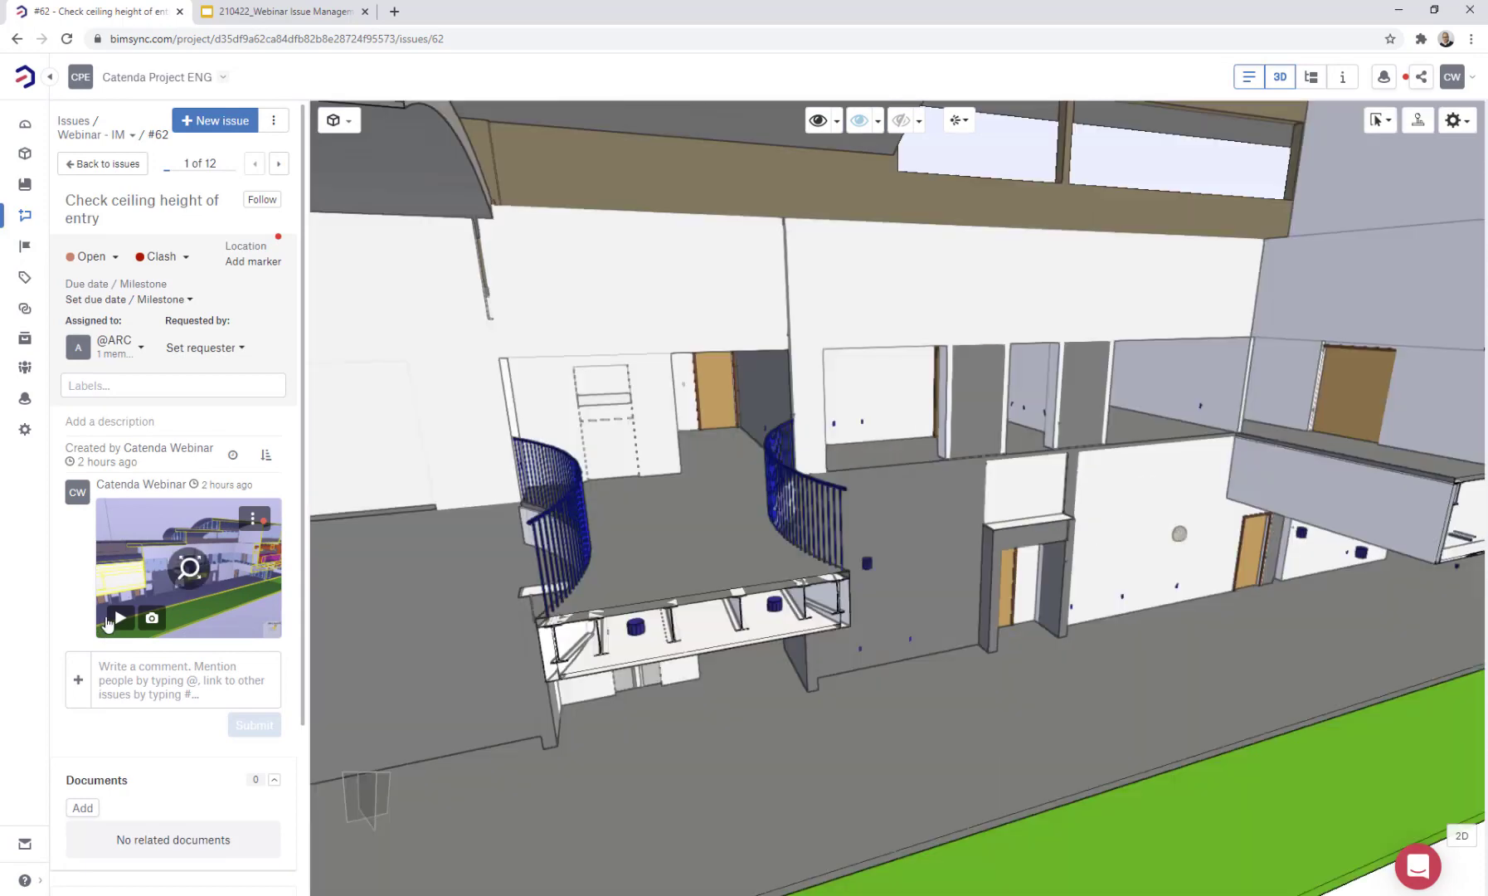
pyautogui.click(117, 618)
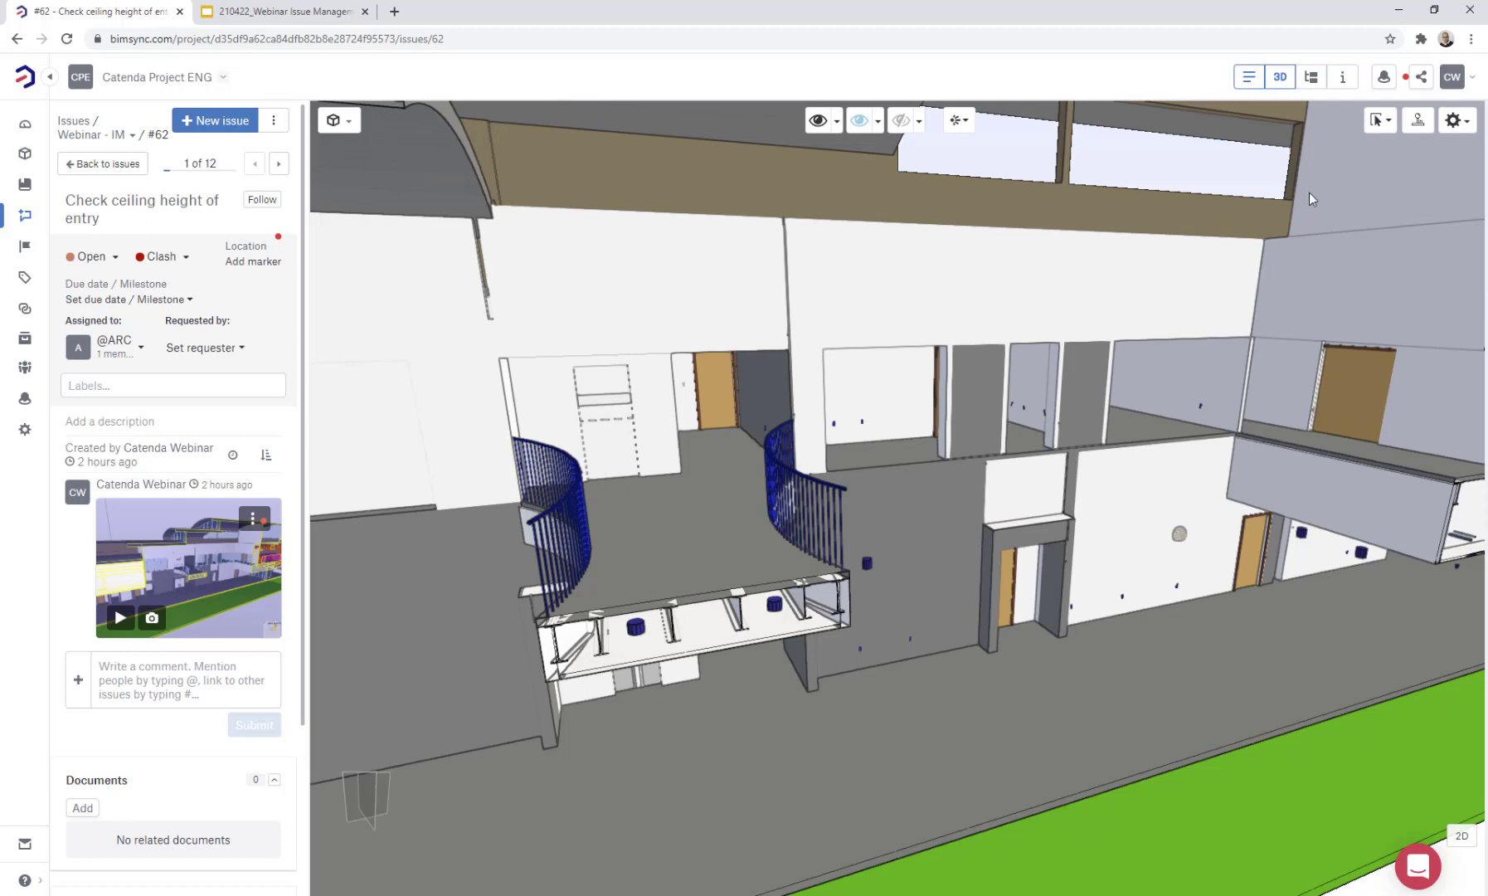
# Return to the "Webinar - IM" issue list and assign the milestone "Test - Planning Submission Pt. 2" to all its issues
pyautogui.click(1282, 80)
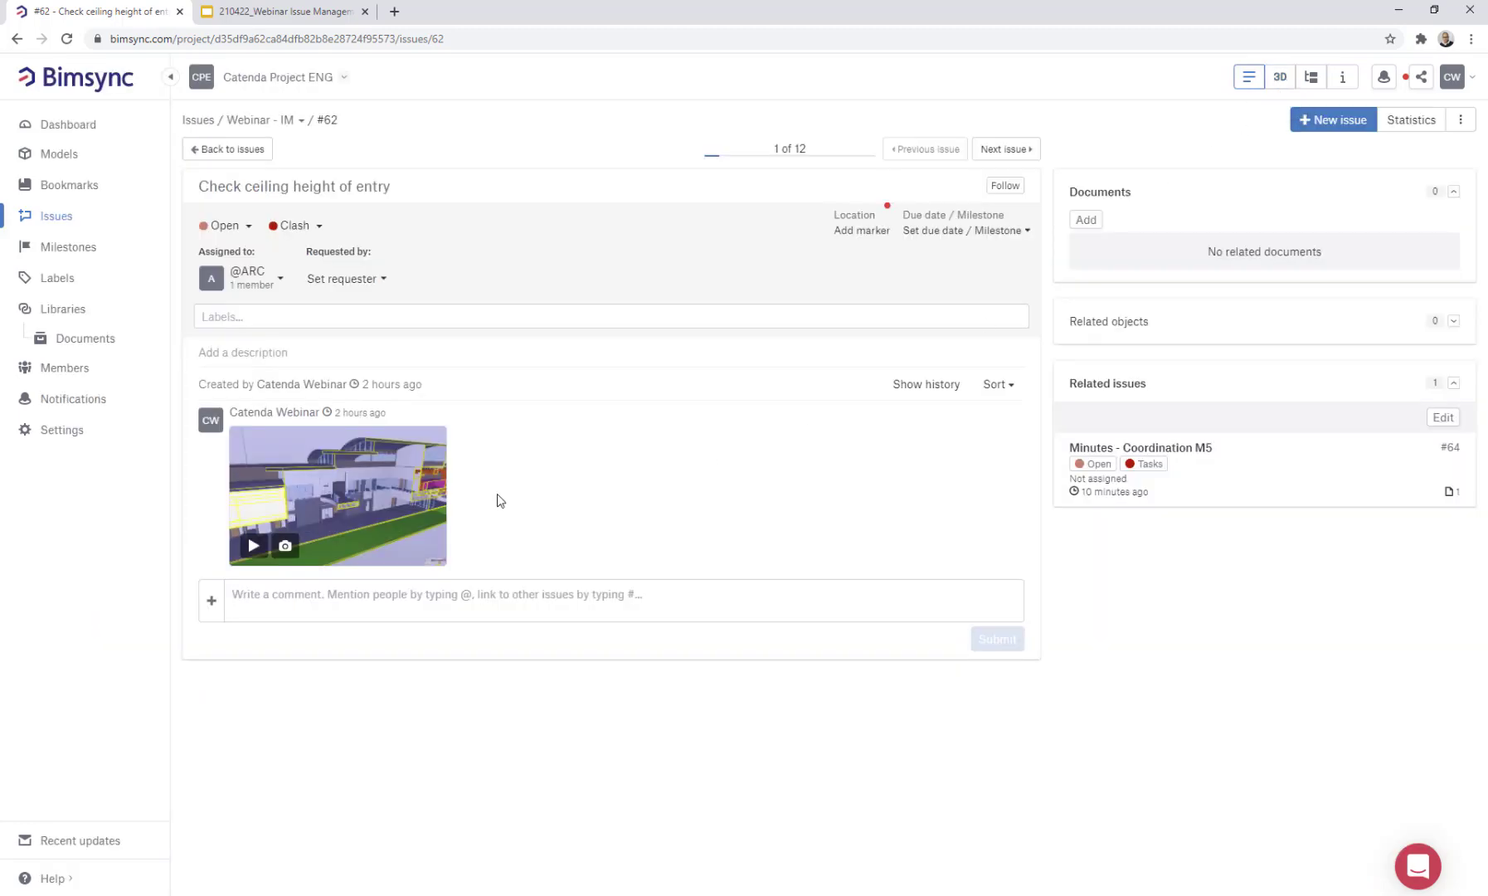
pyautogui.click(64, 214)
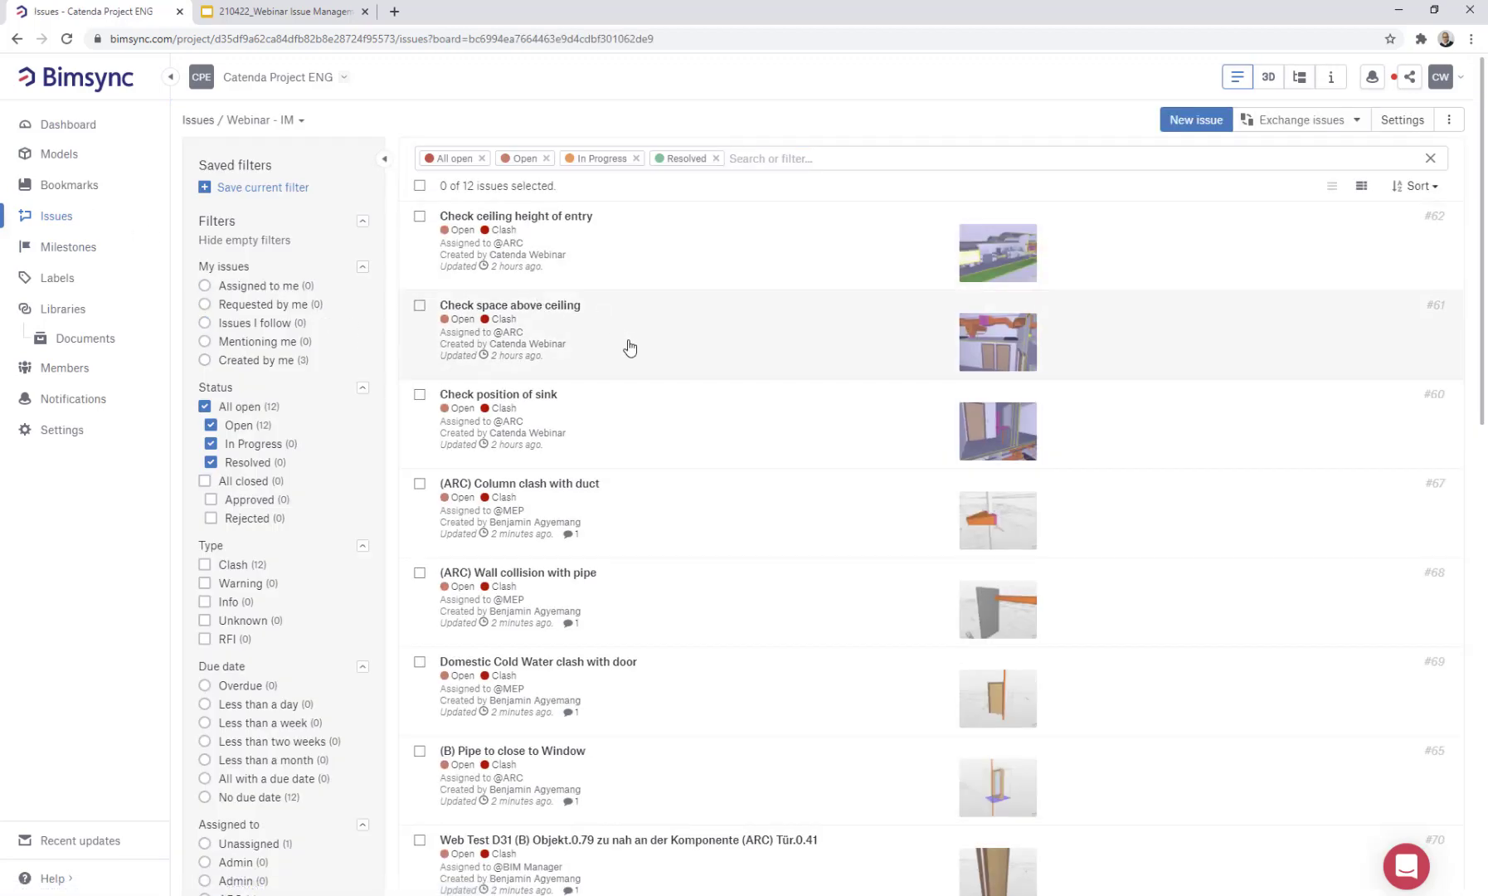
pyautogui.scroll(-3, 639, 356)
pyautogui.scroll(3, 665, 392)
pyautogui.scroll(1, 666, 391)
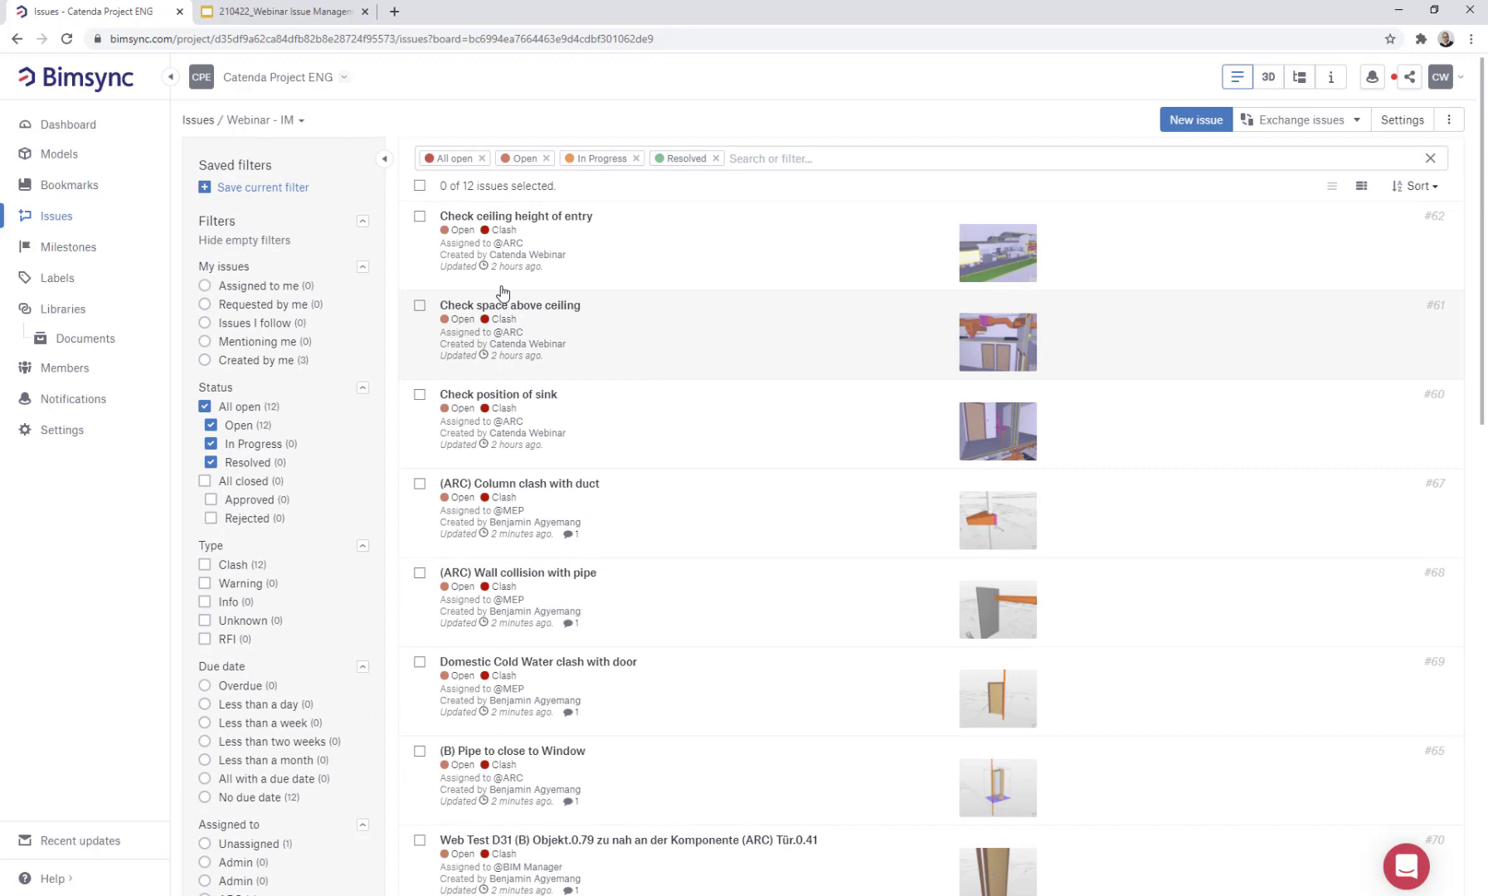
pyautogui.click(420, 185)
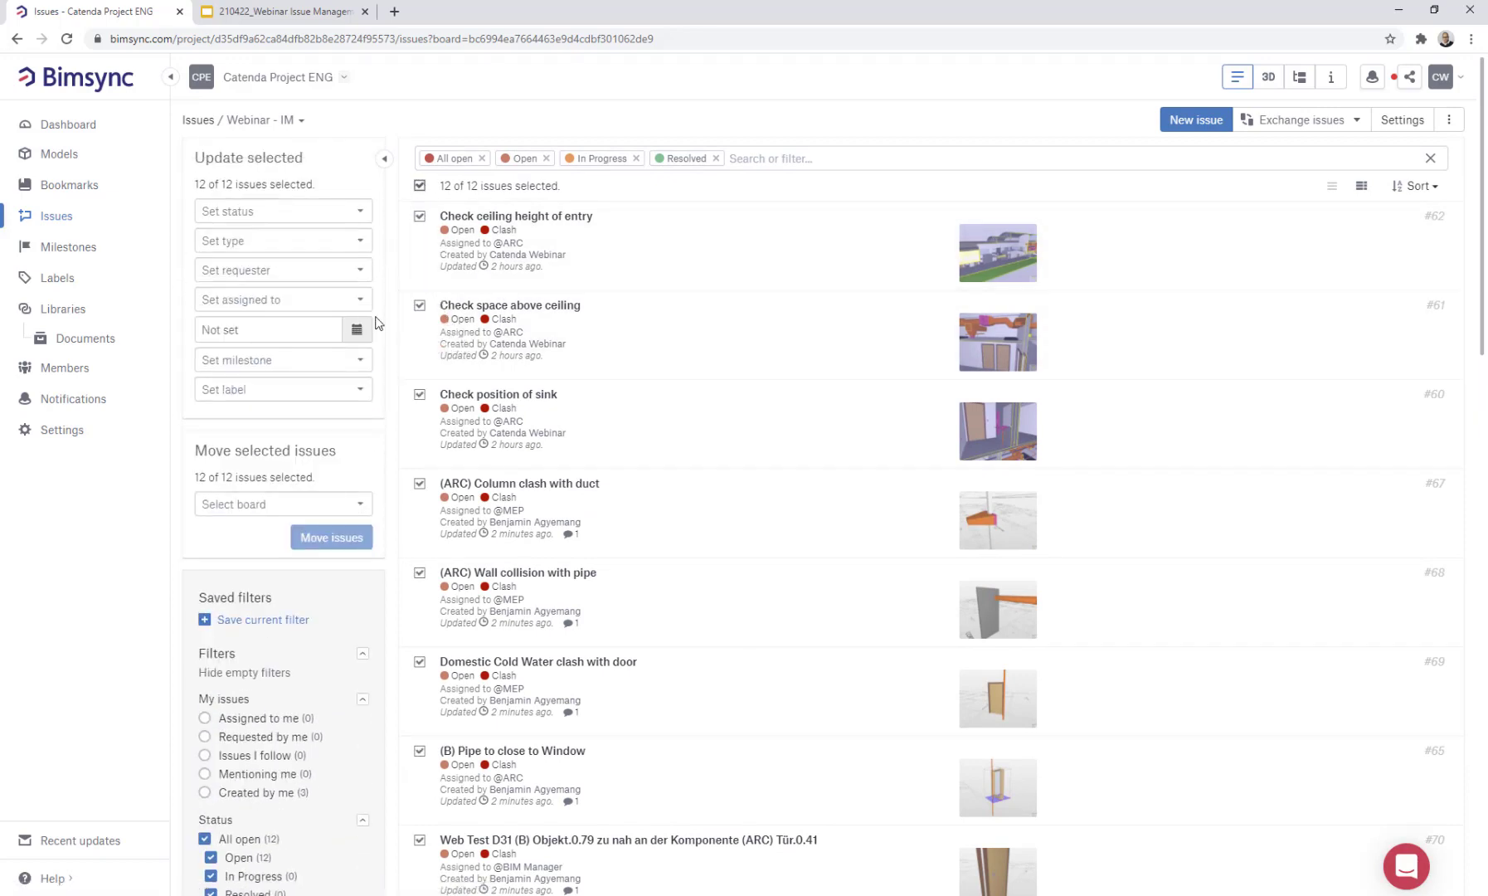
pyautogui.click(363, 367)
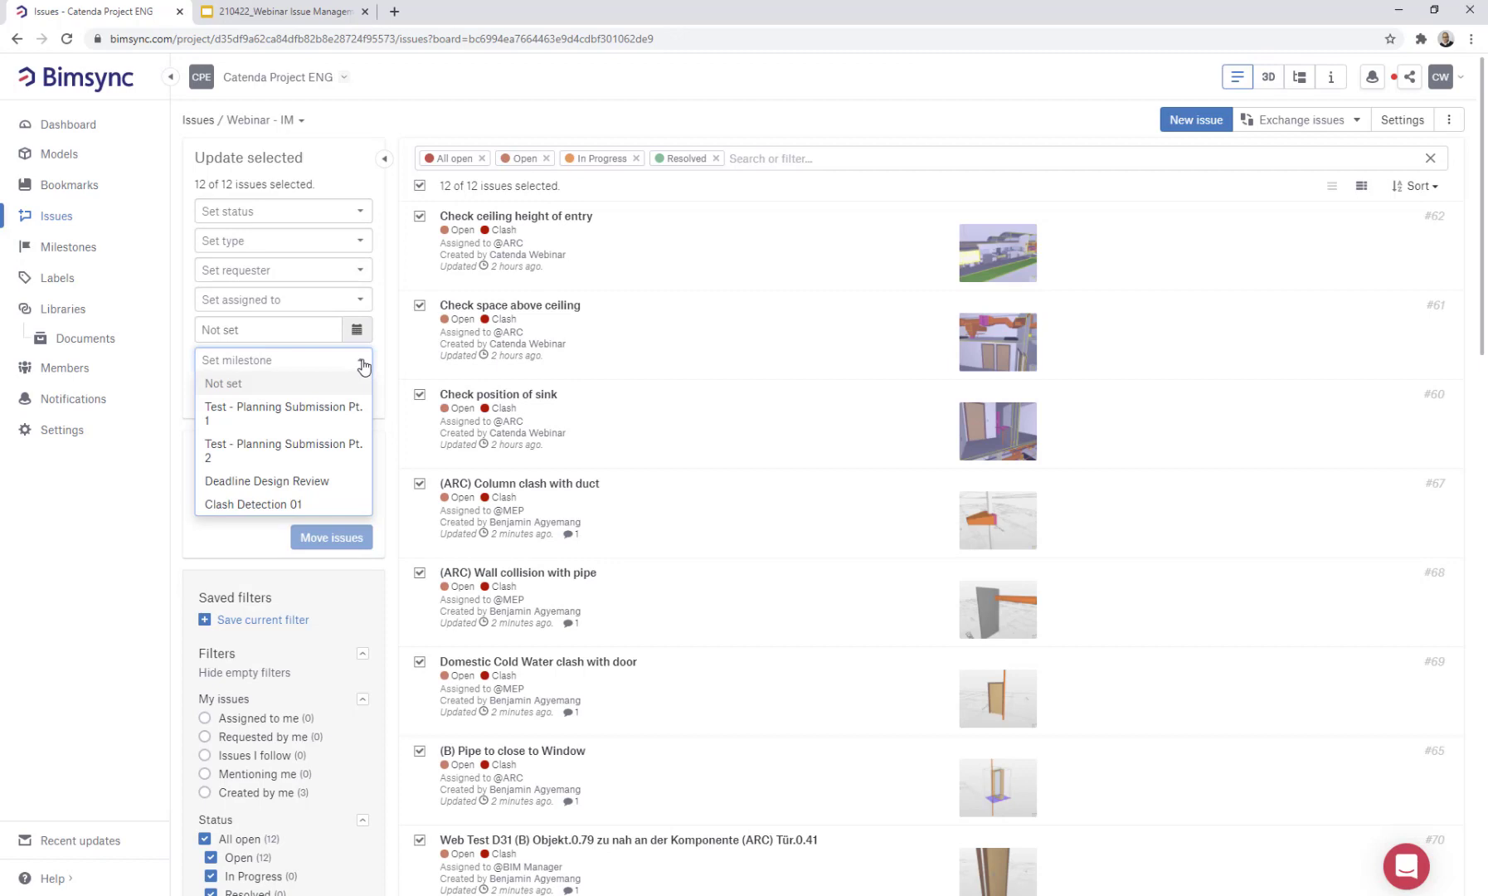
pyautogui.click(268, 450)
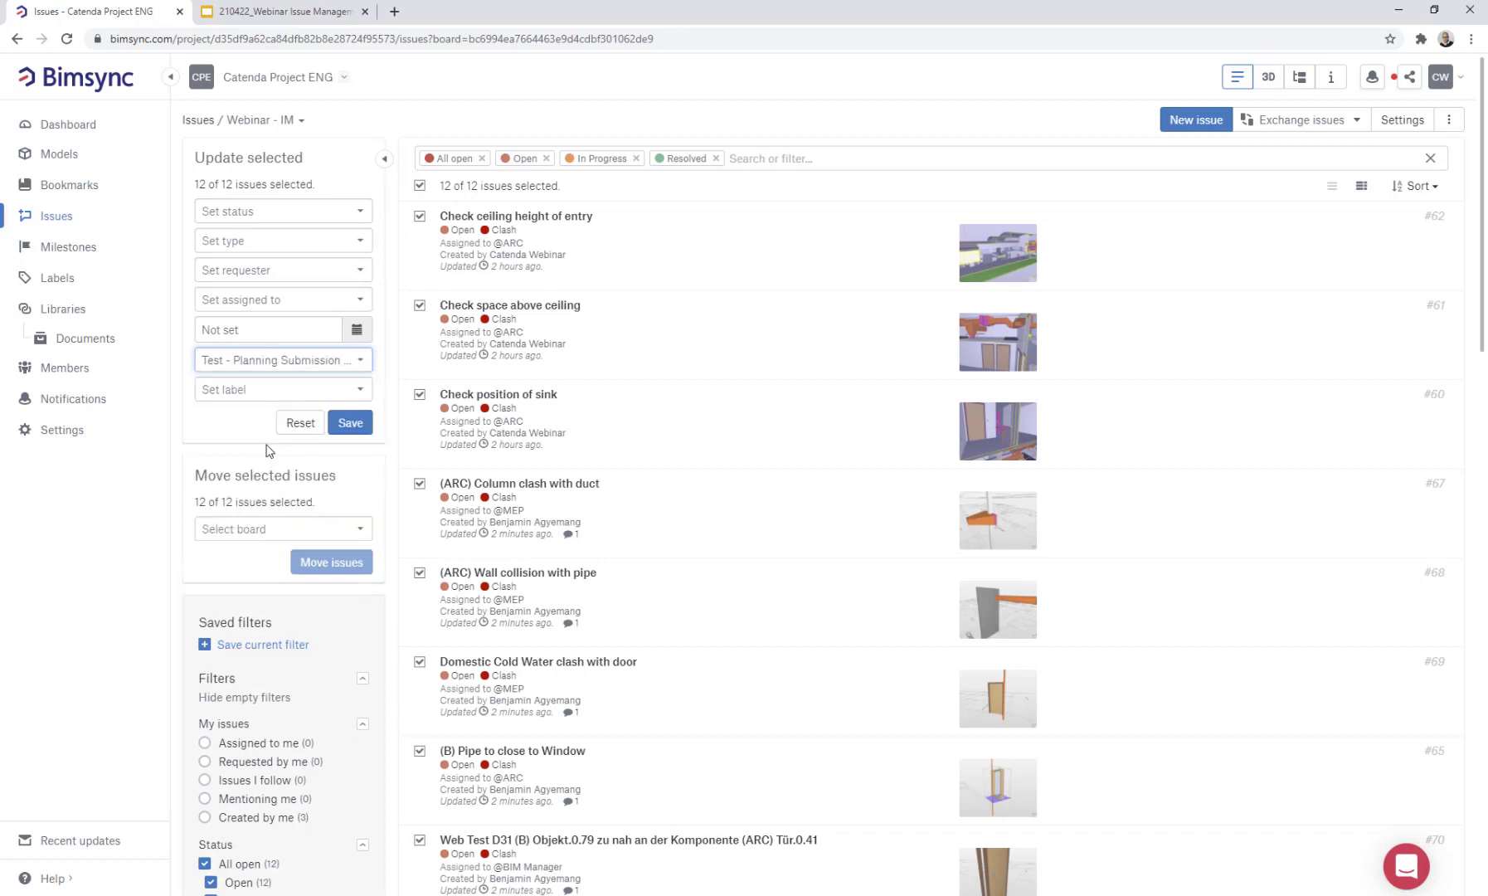
pyautogui.click(341, 422)
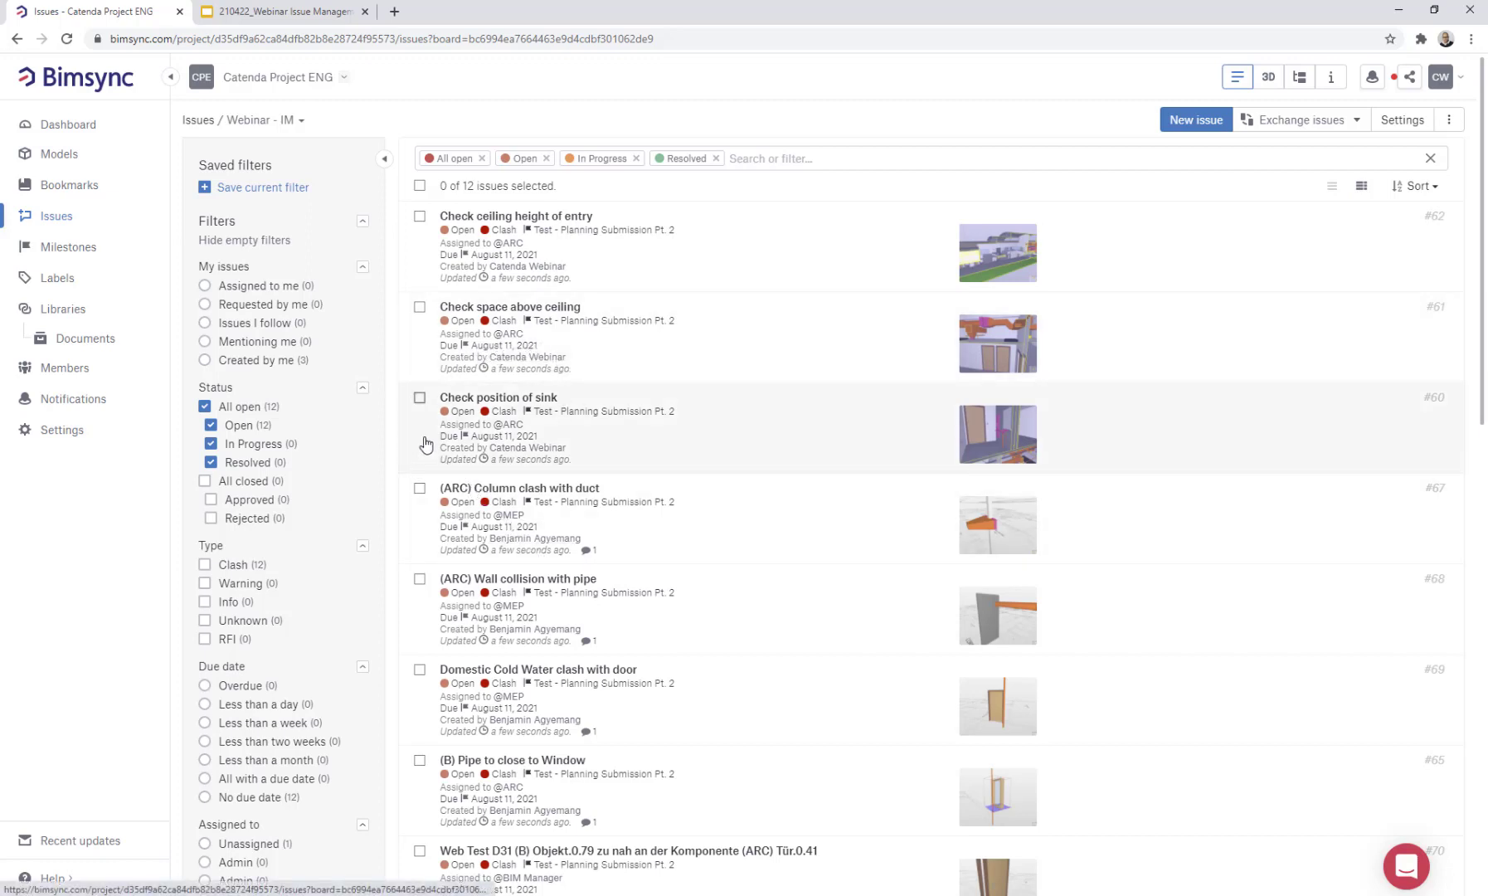
# Apply the label "Zone 1" to the first five issues, from "Check ceiling height of entry" through "(ARC) Wall collision with pipe"
pyautogui.click(420, 217)
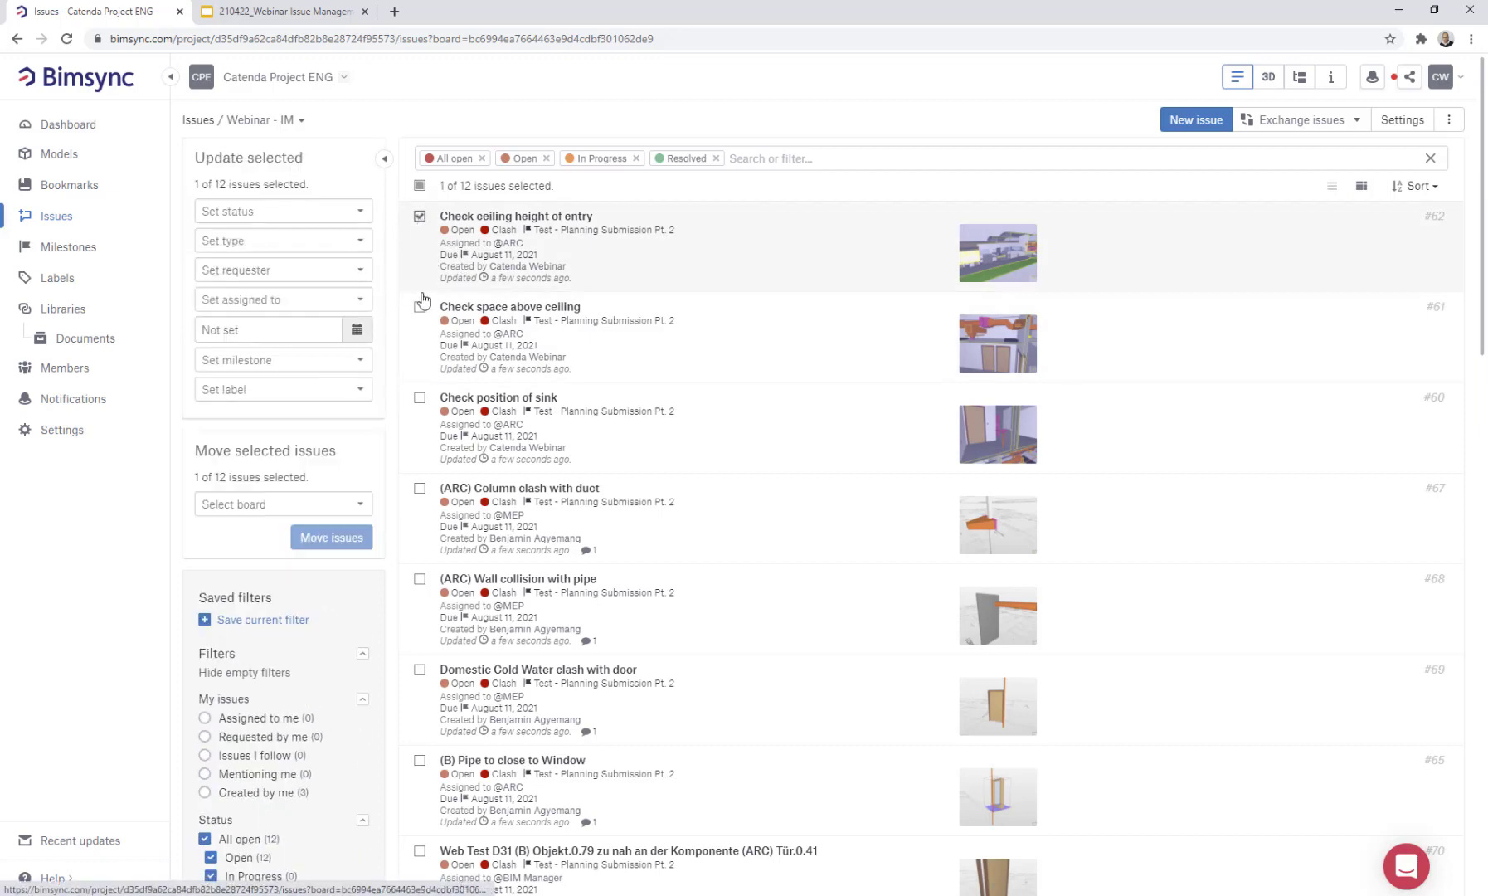
pyautogui.click(420, 307)
pyautogui.click(419, 398)
pyautogui.click(419, 488)
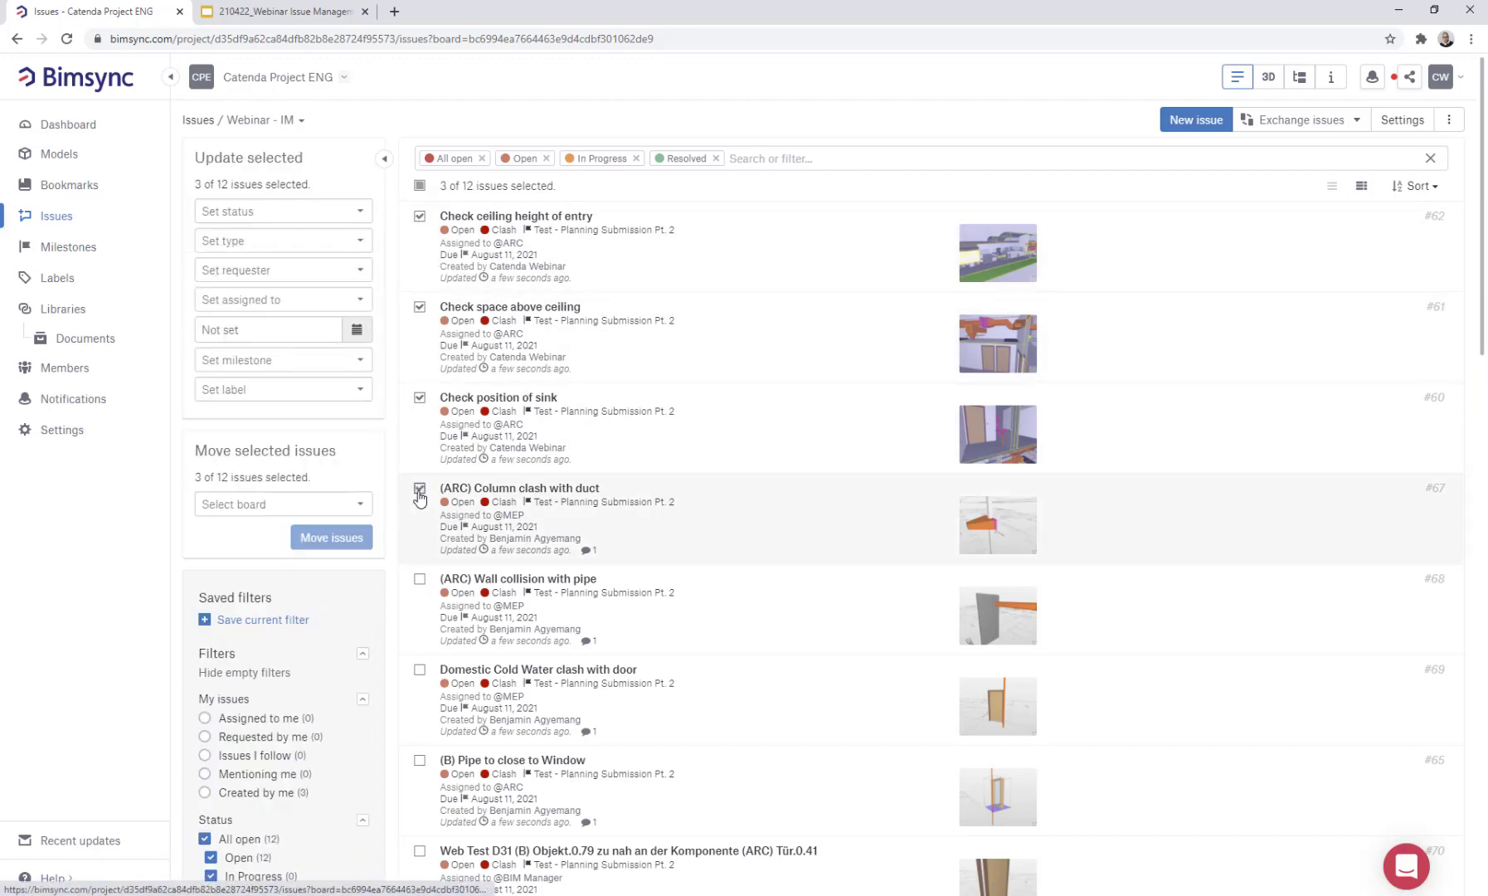
pyautogui.click(420, 579)
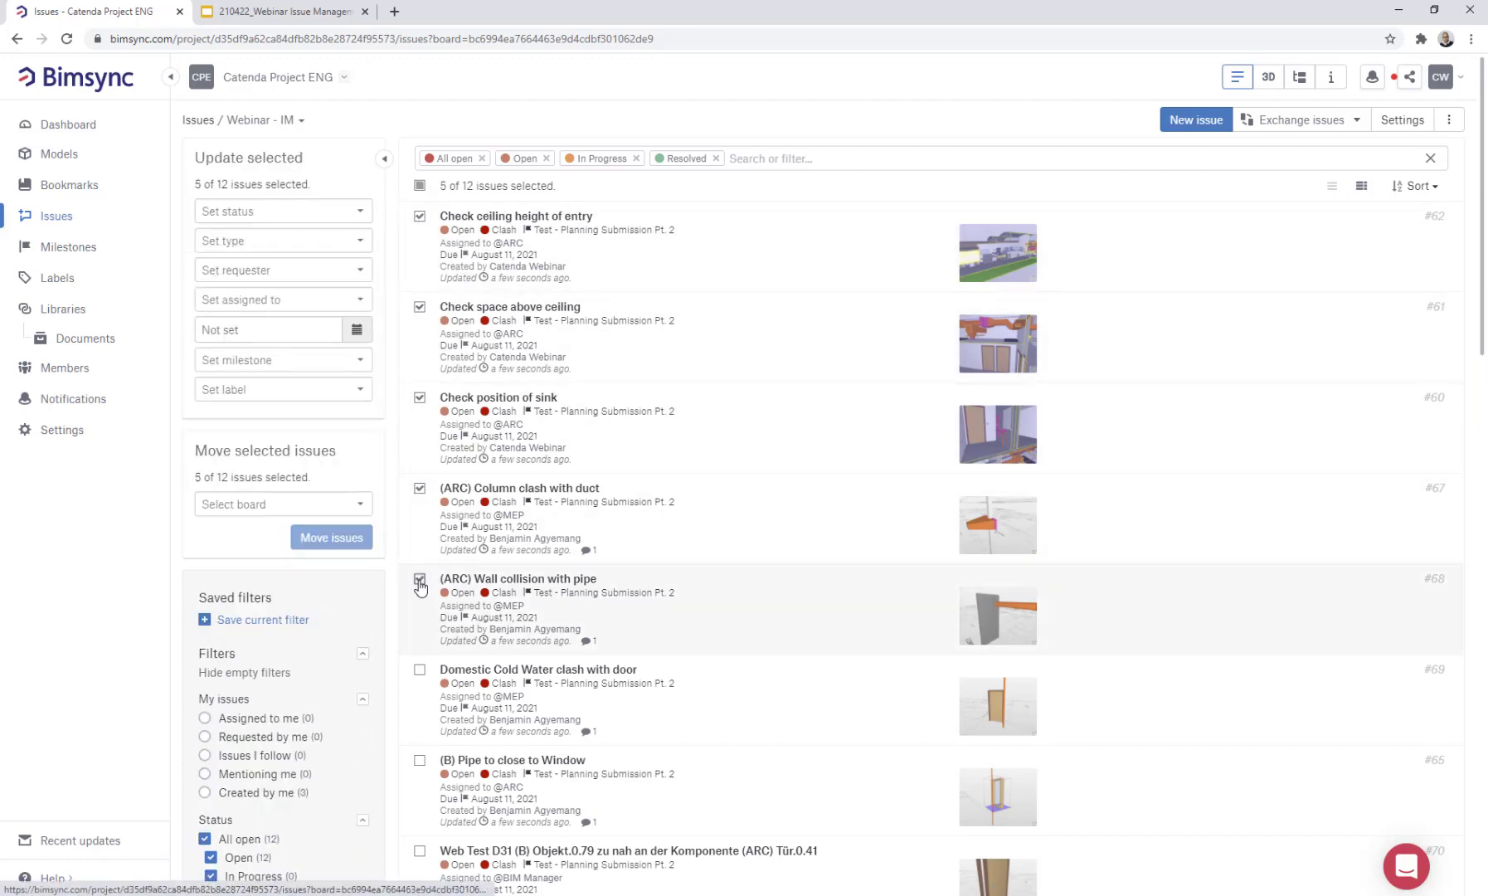
pyautogui.click(361, 394)
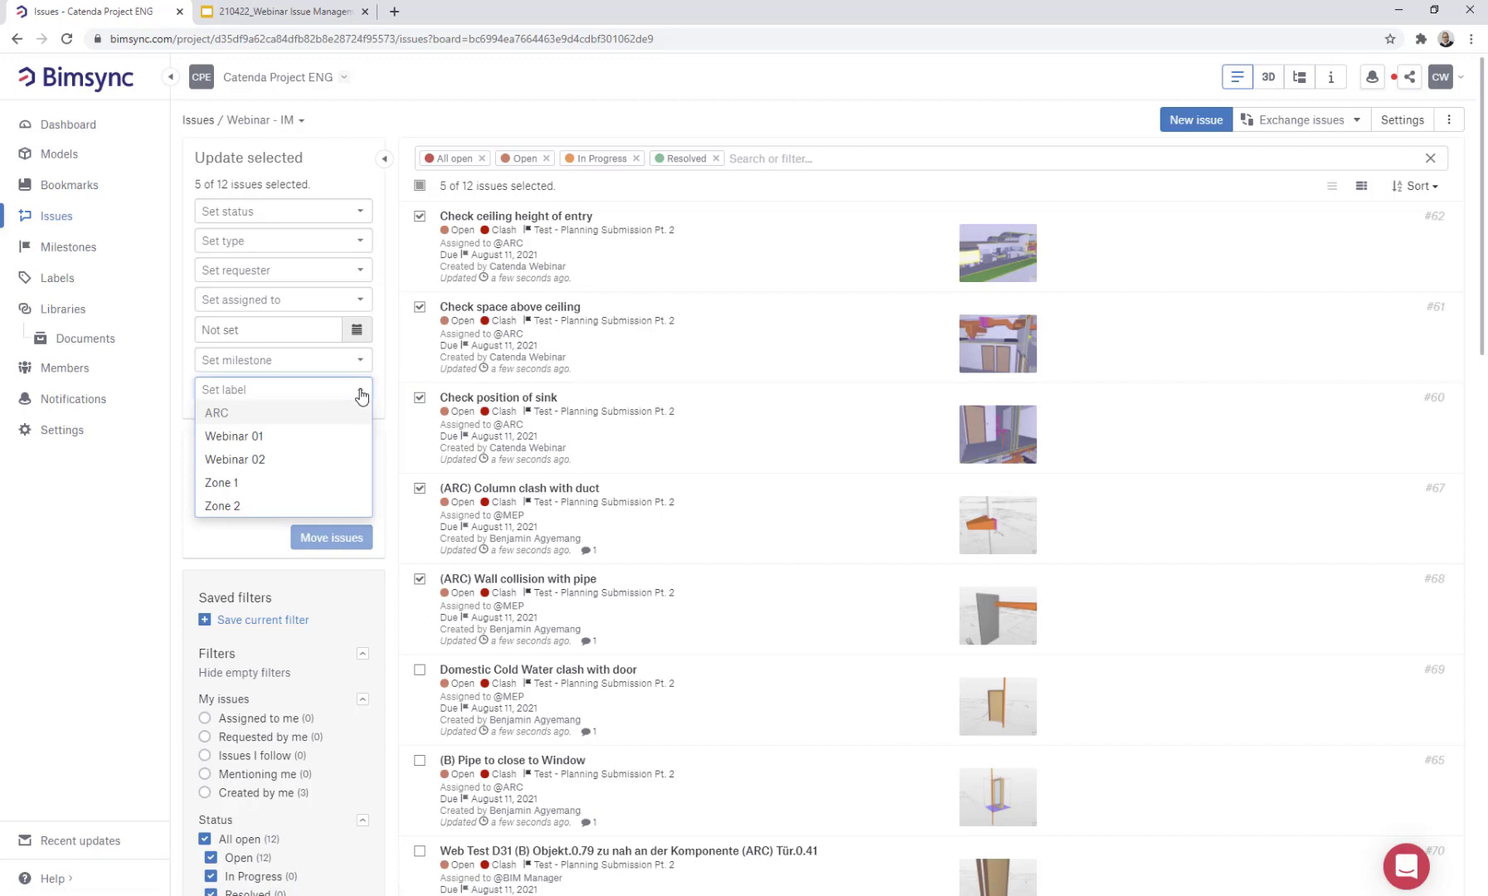
pyautogui.click(225, 483)
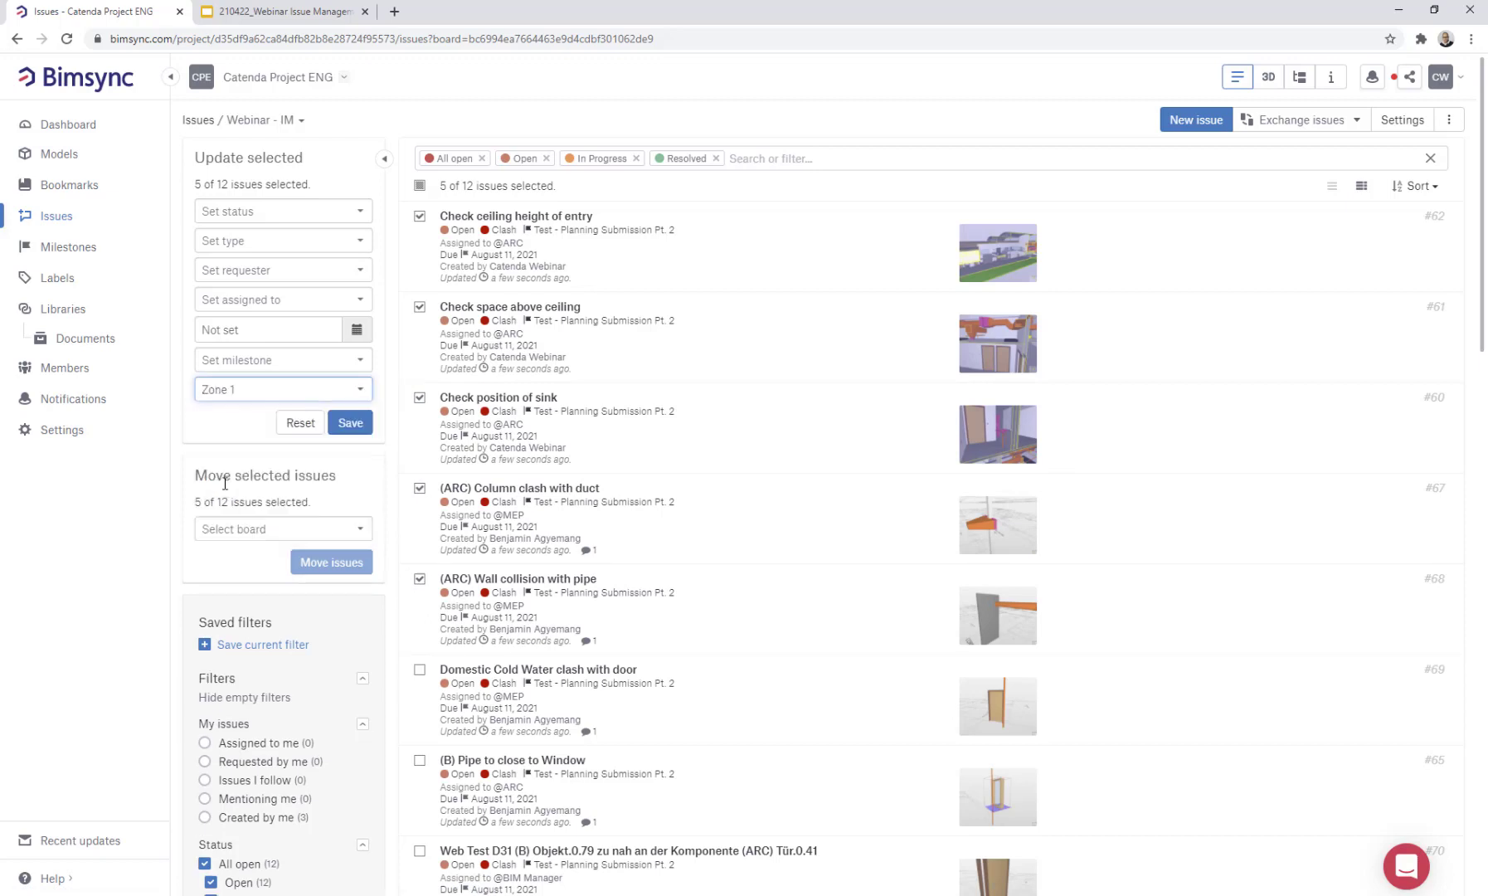
pyautogui.click(350, 424)
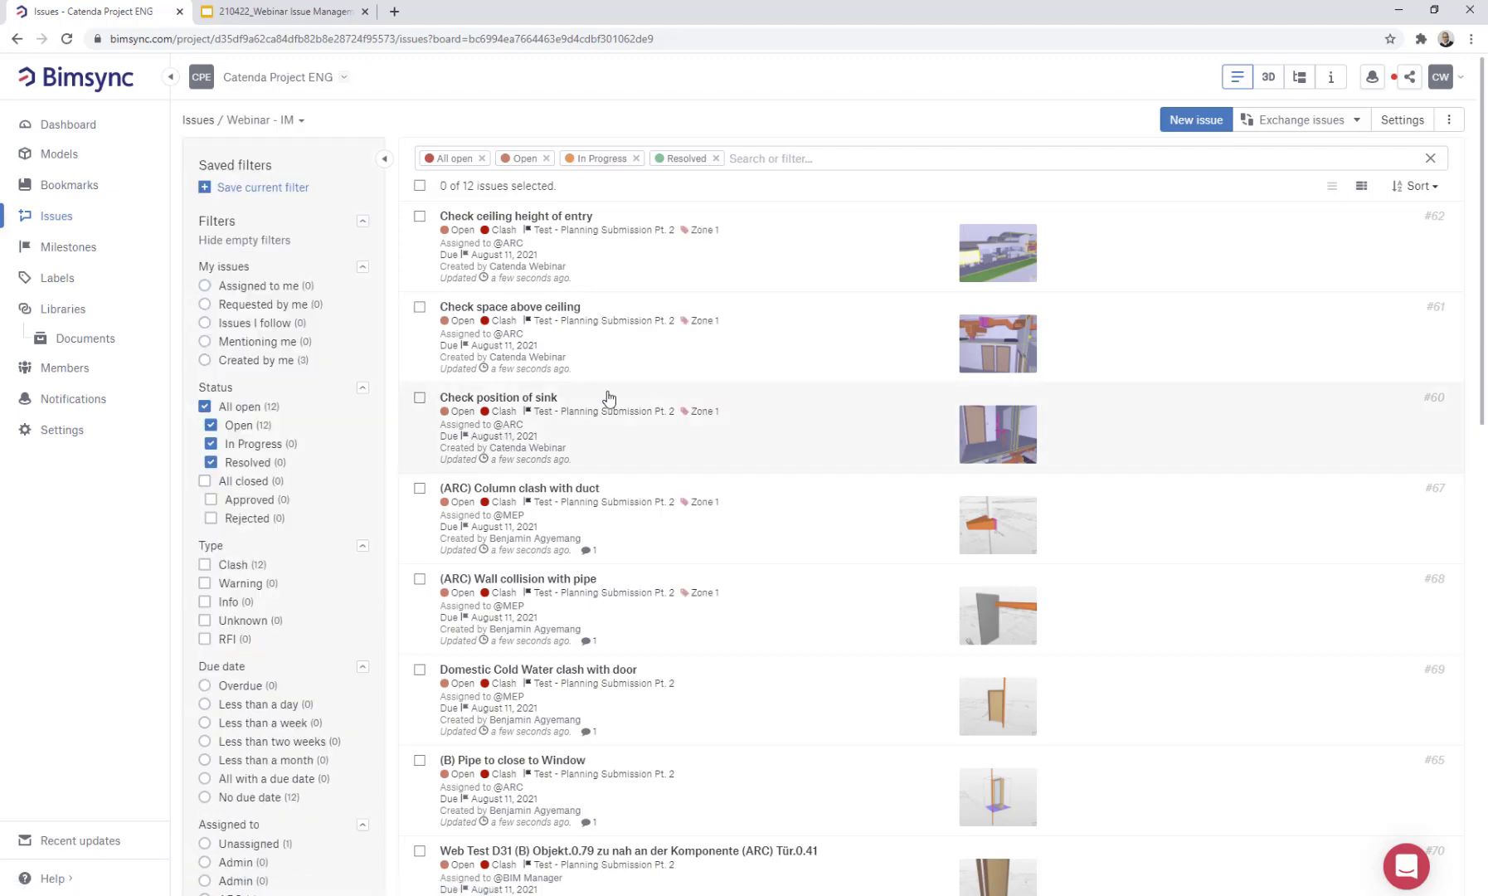
# Apply the label "Zone 2" to "Domestic Cold Water clash with door" and the last five issues in the list, starting with "Web Test D31"
pyautogui.scroll(-3, 421, 445)
pyautogui.scroll(-5, 423, 452)
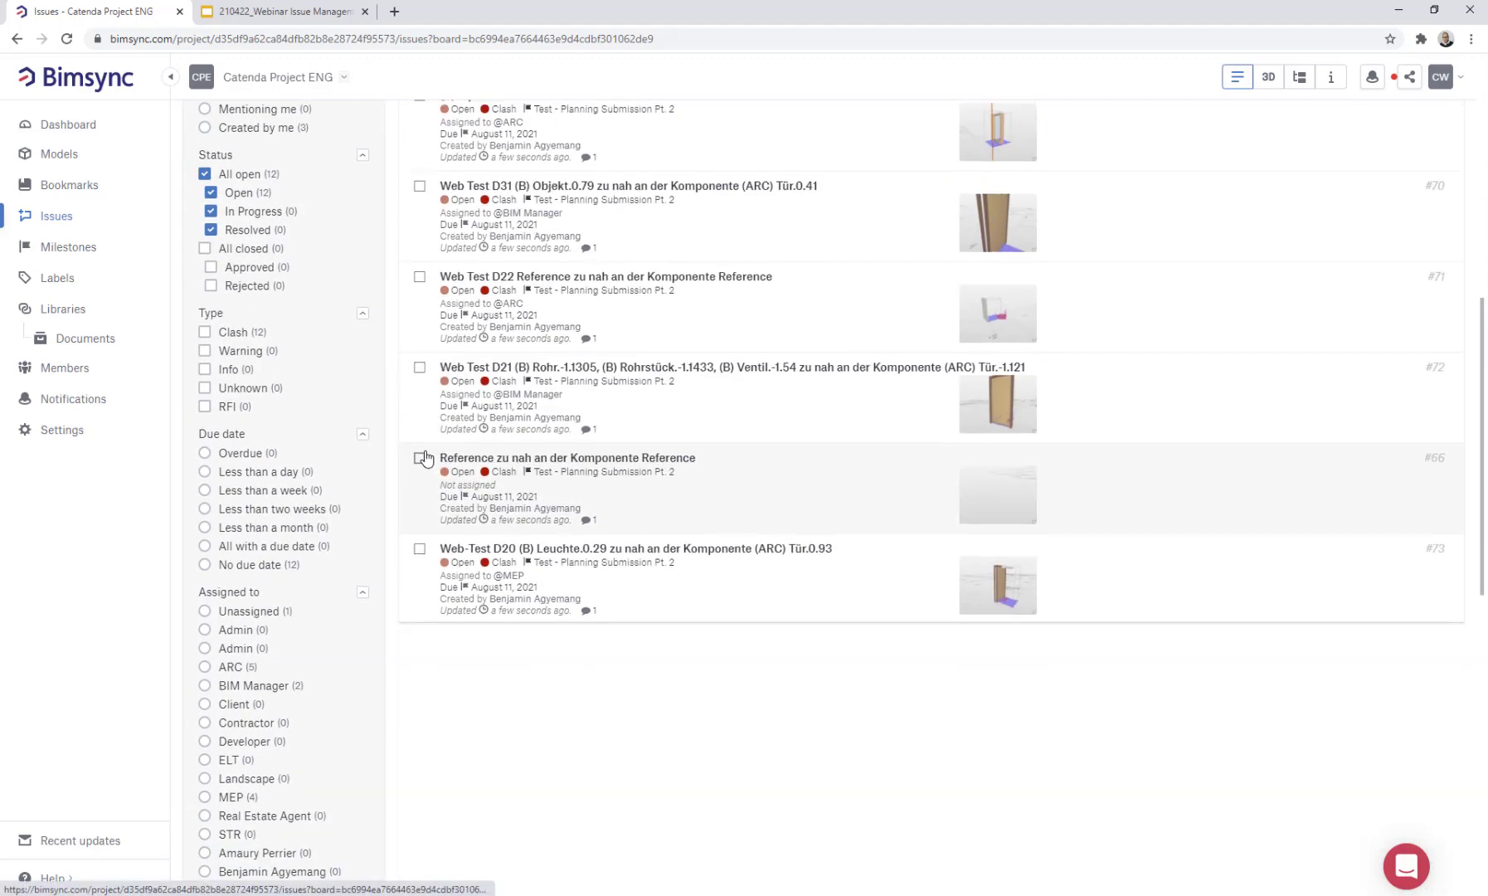
pyautogui.click(419, 186)
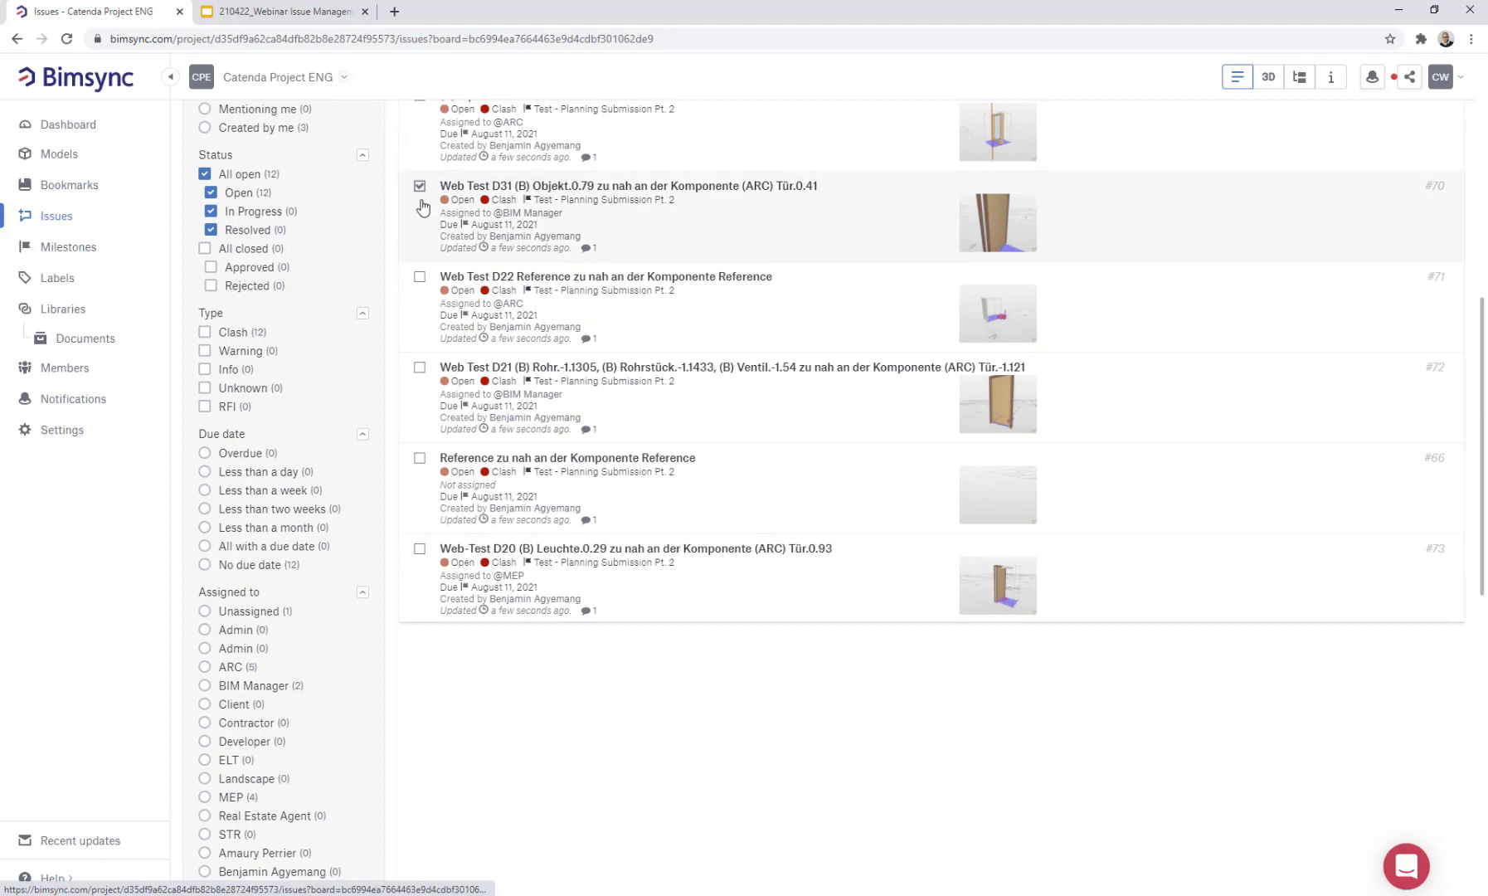
pyautogui.click(419, 277)
pyautogui.click(420, 368)
pyautogui.click(420, 458)
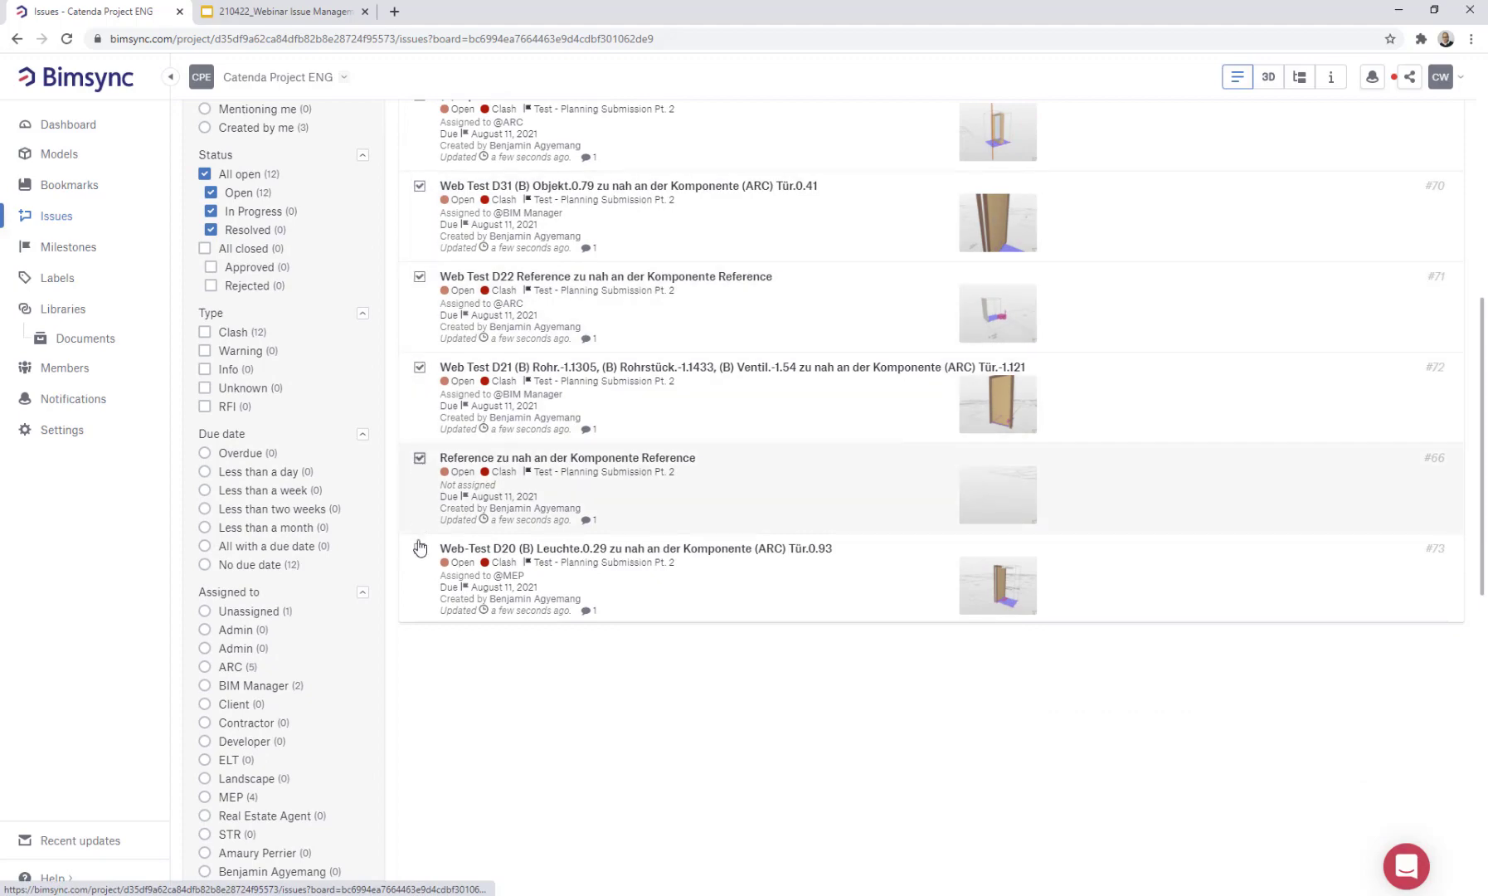
pyautogui.click(419, 548)
pyautogui.scroll(6, 339, 323)
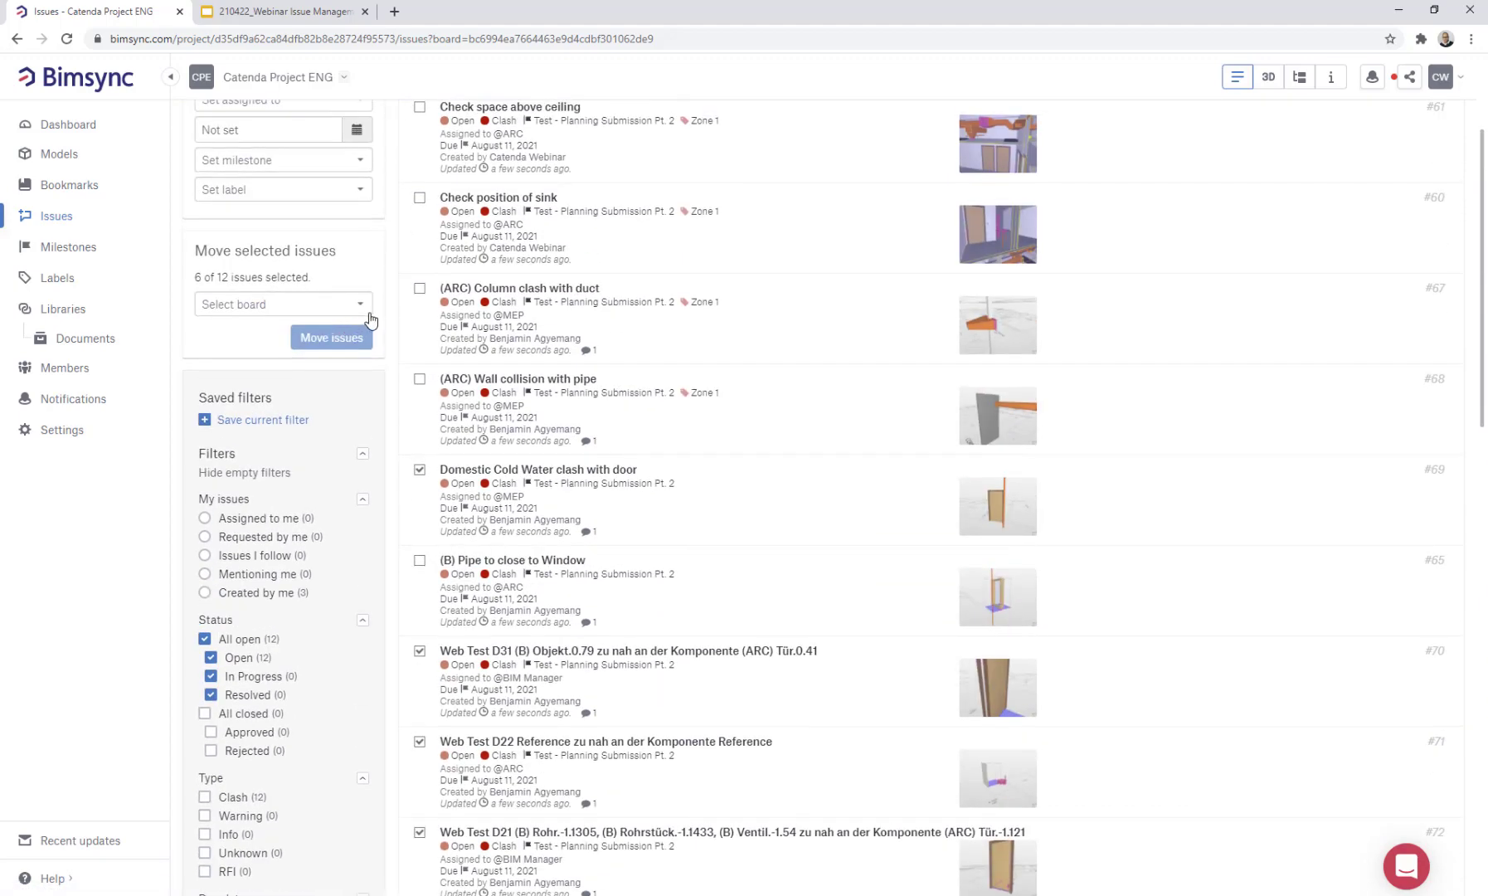
pyautogui.click(361, 305)
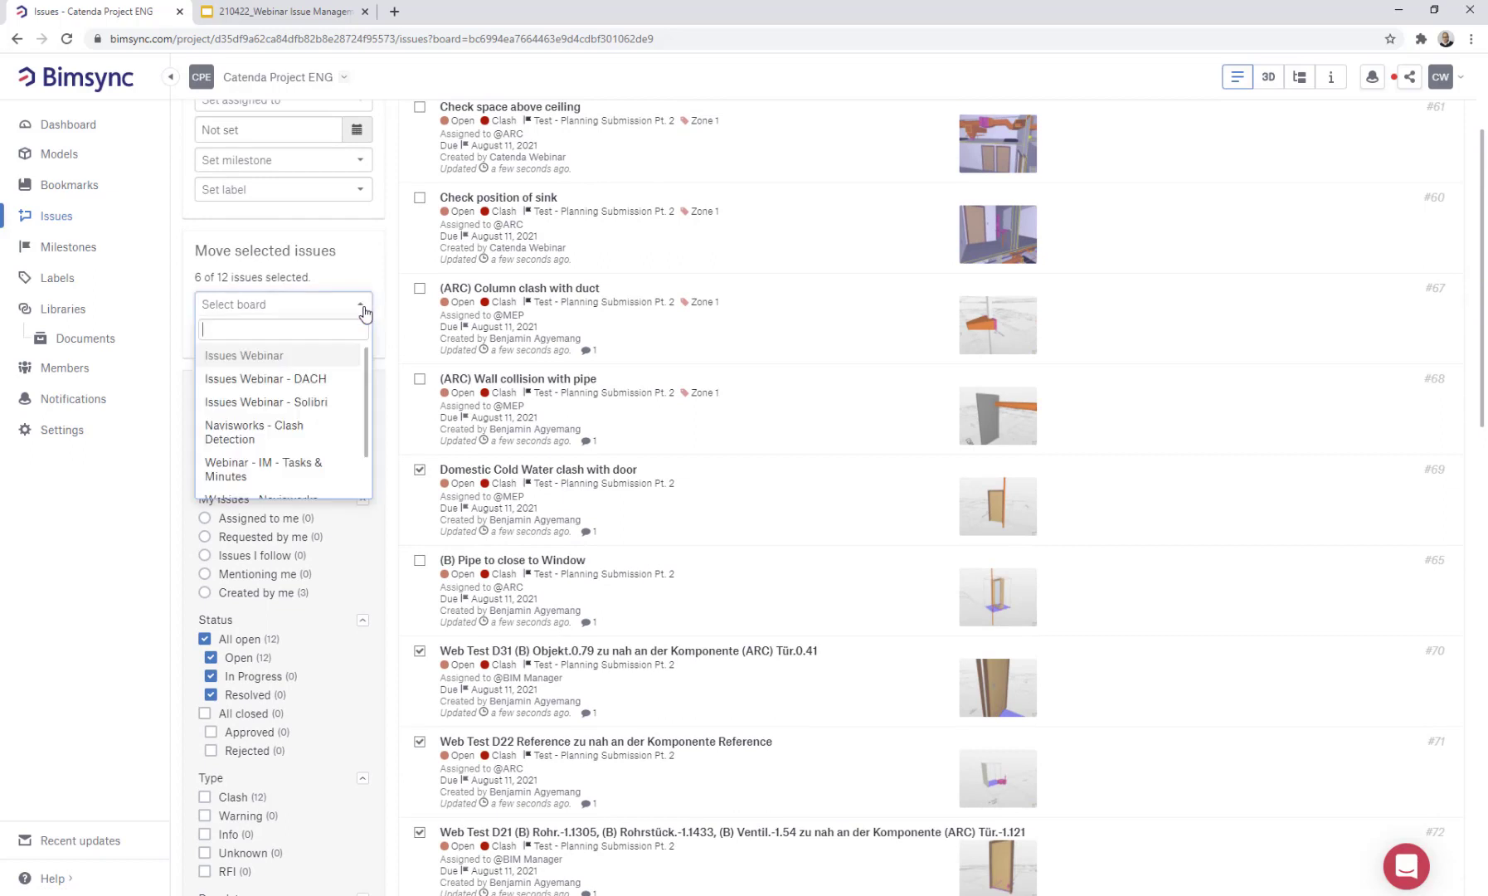
pyautogui.click(355, 259)
pyautogui.scroll(3, 357, 274)
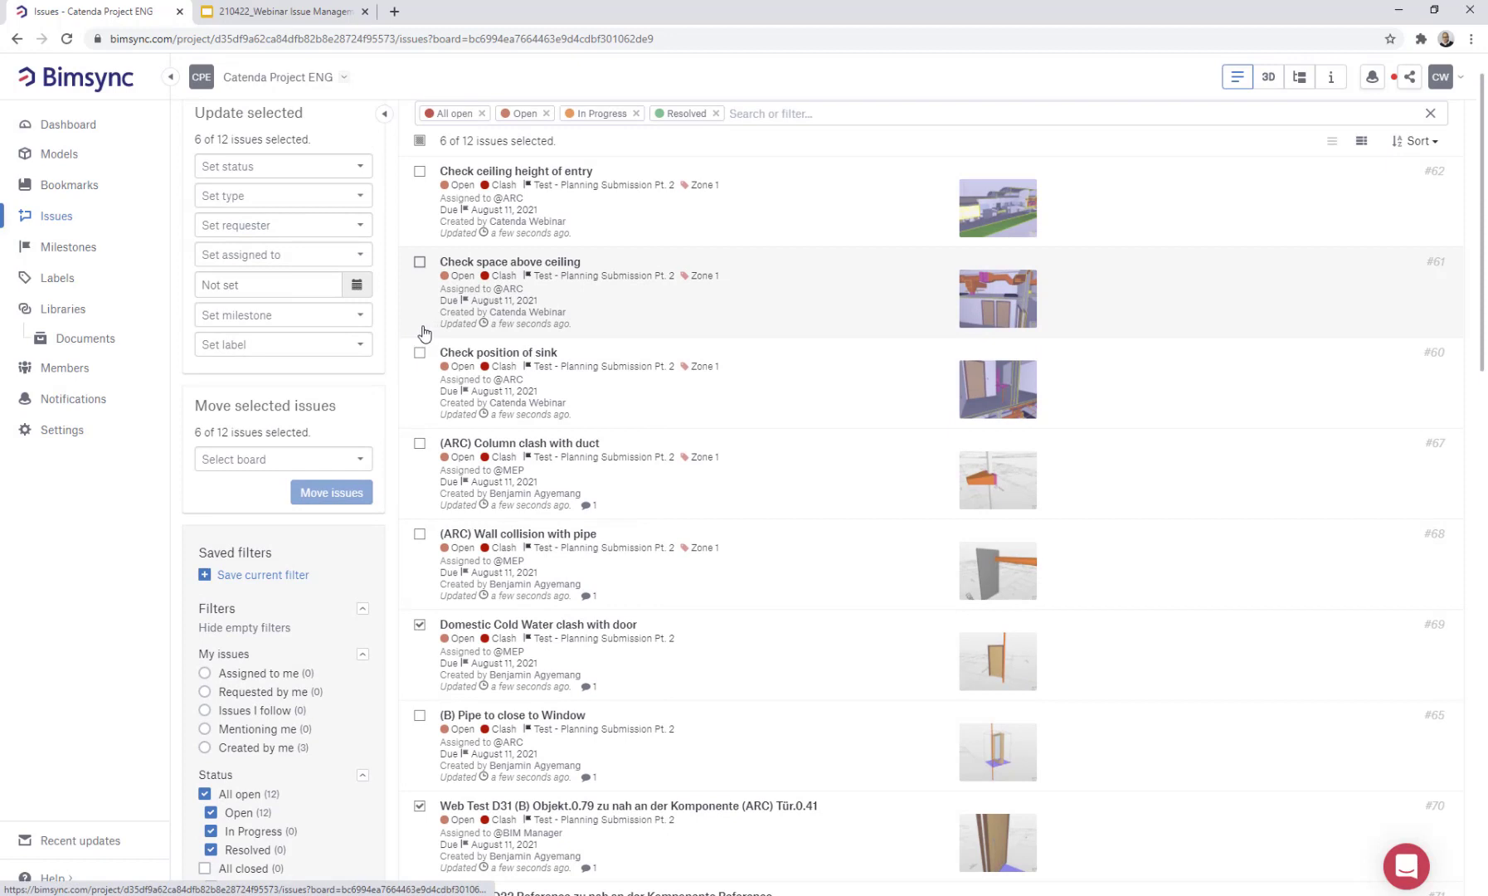
pyautogui.click(362, 349)
pyautogui.click(236, 462)
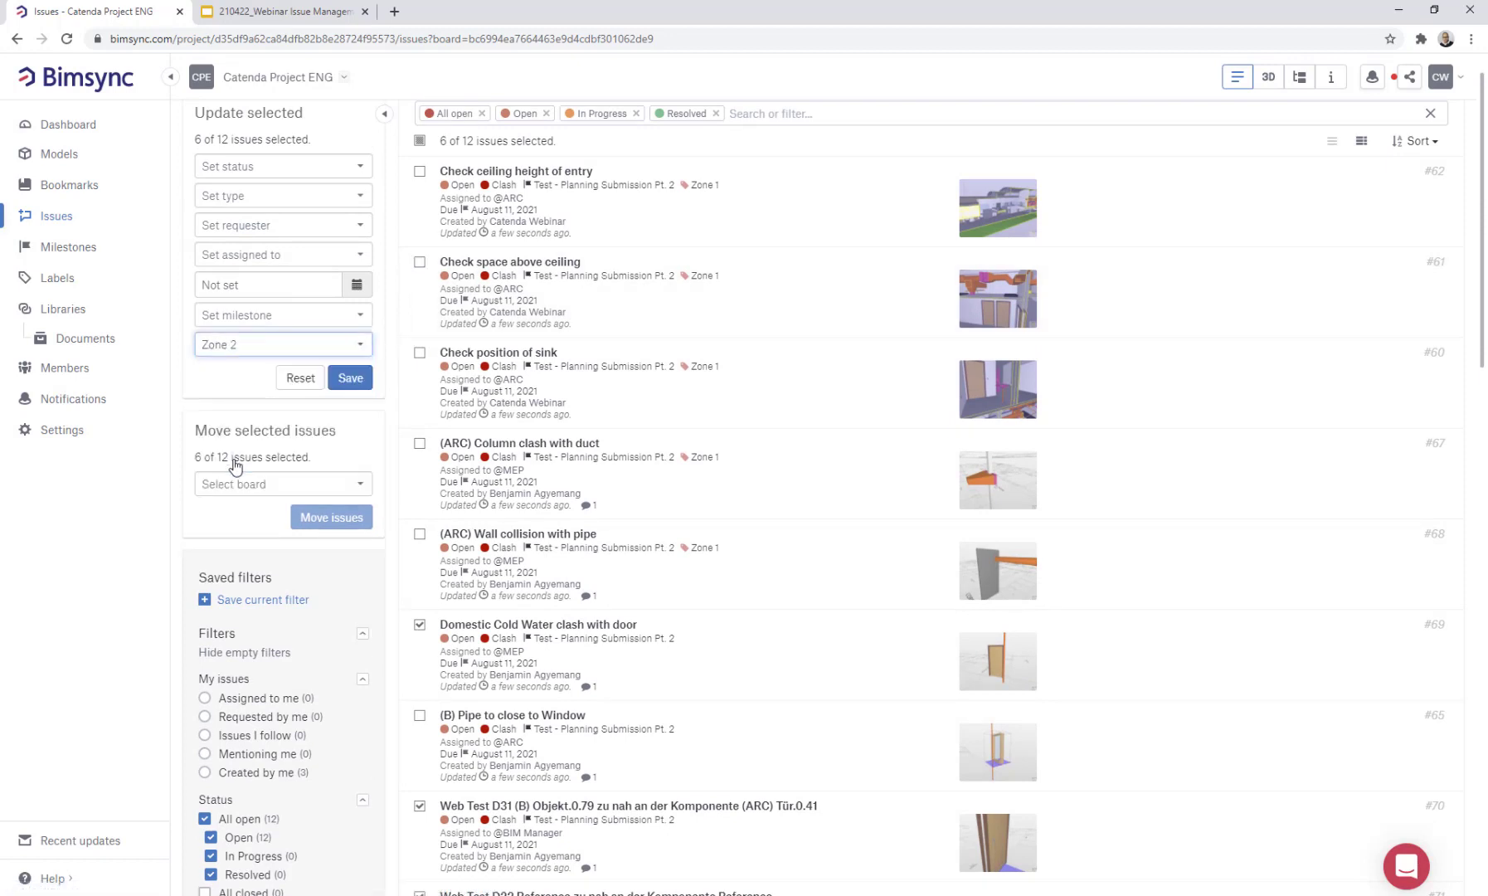
pyautogui.click(350, 377)
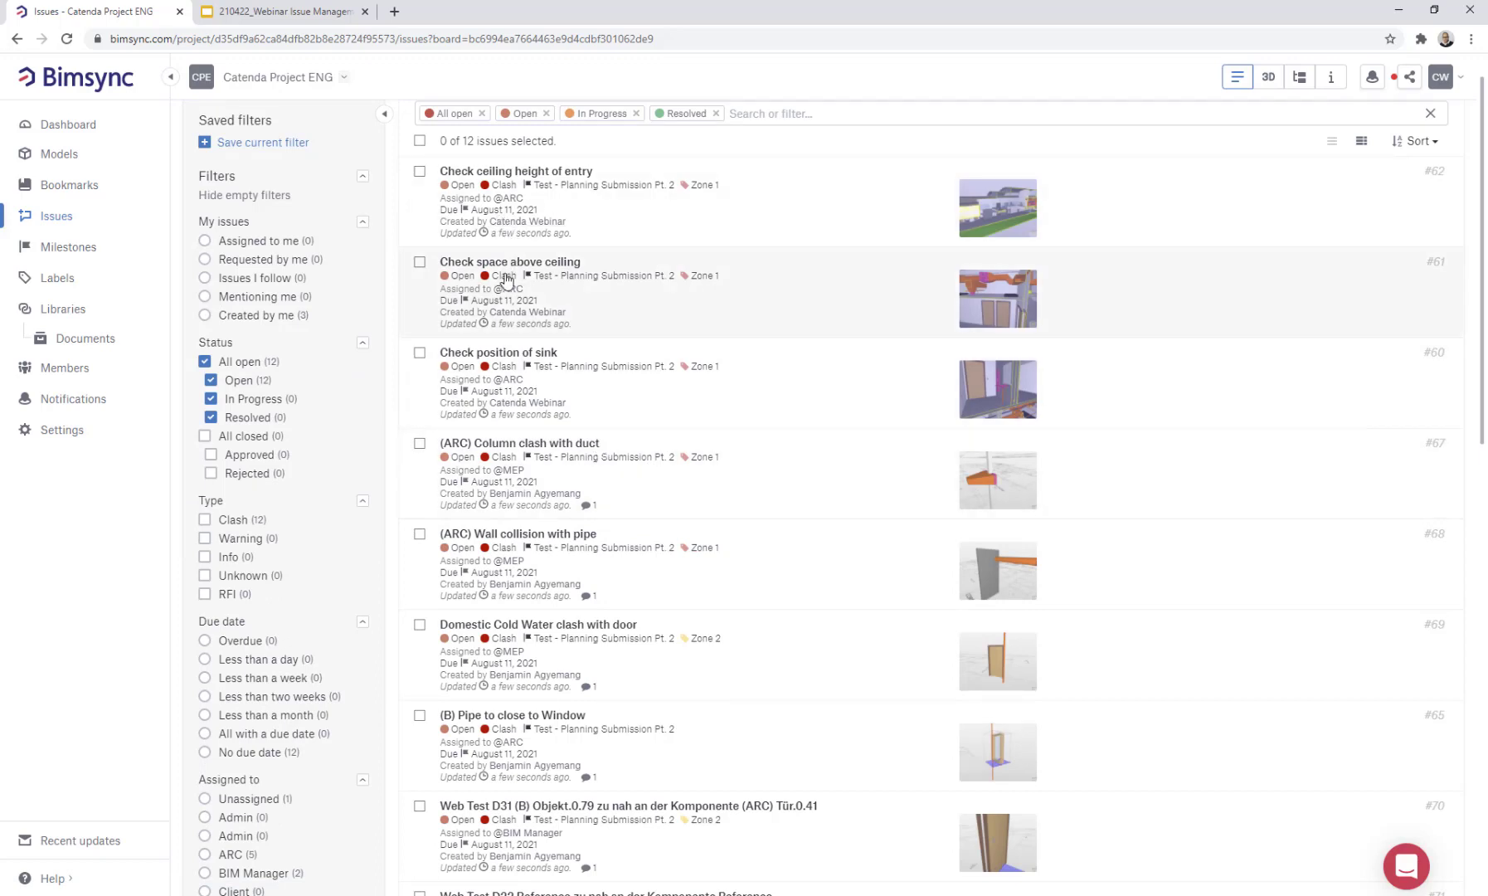
# Set the status of the issue "Check position of sink" to Approved and return to the issue list
pyautogui.click(512, 355)
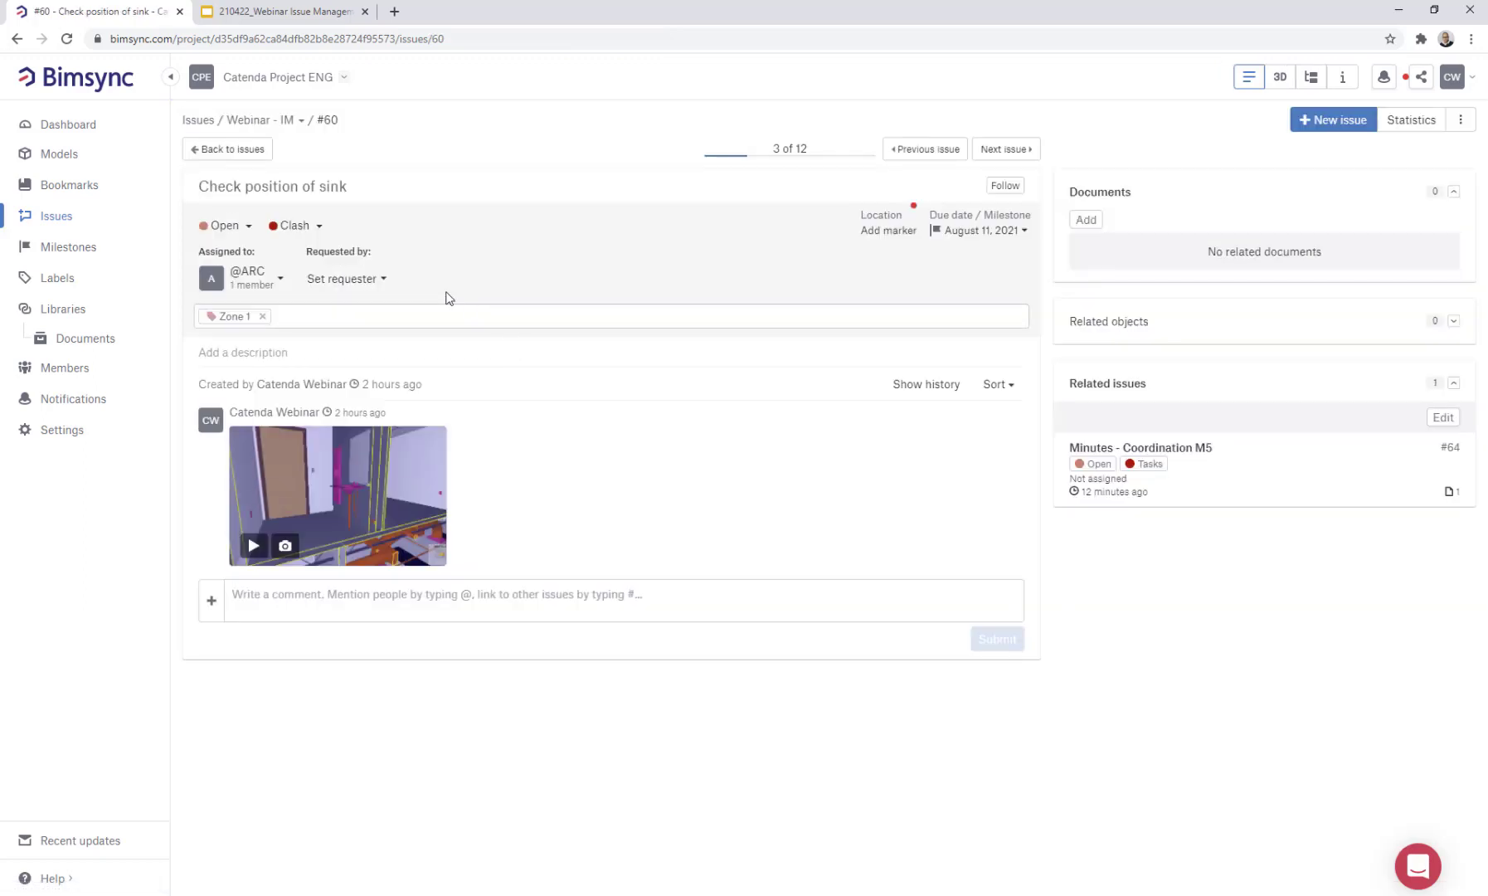
pyautogui.click(251, 226)
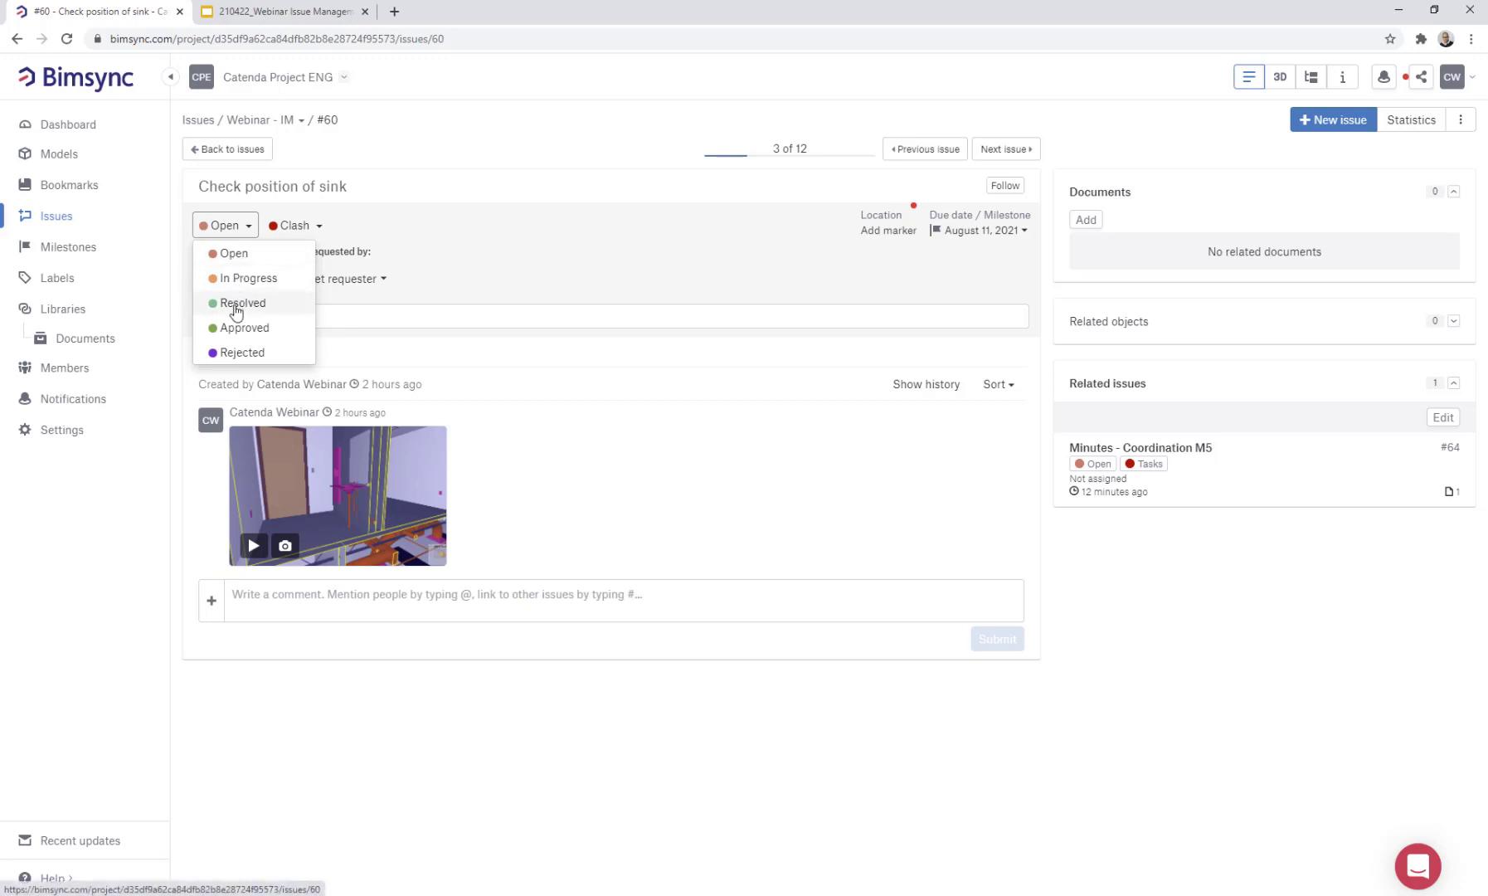
pyautogui.click(240, 328)
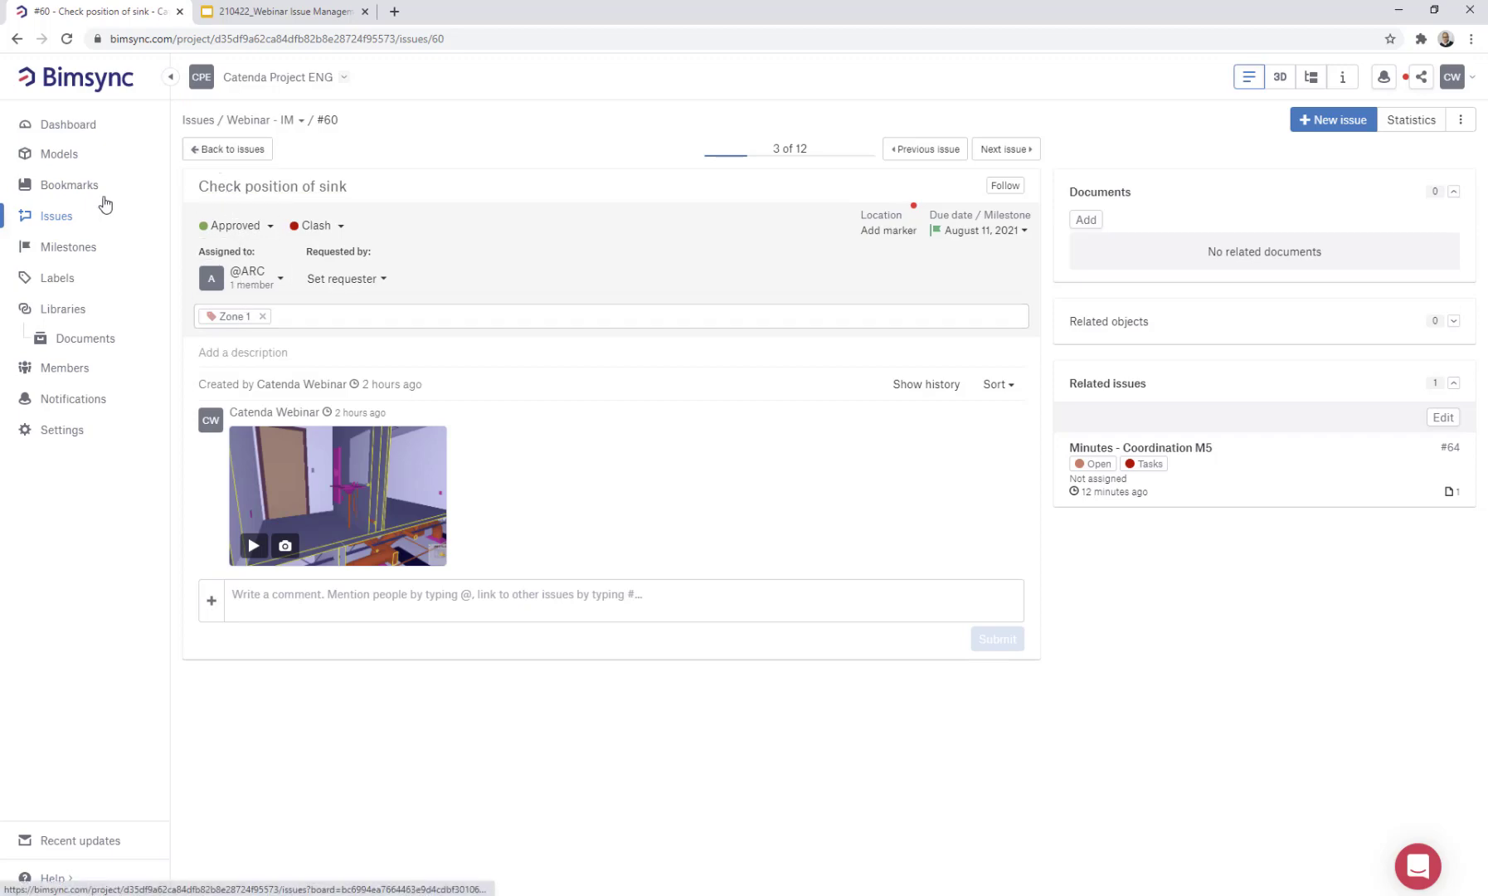
pyautogui.click(66, 221)
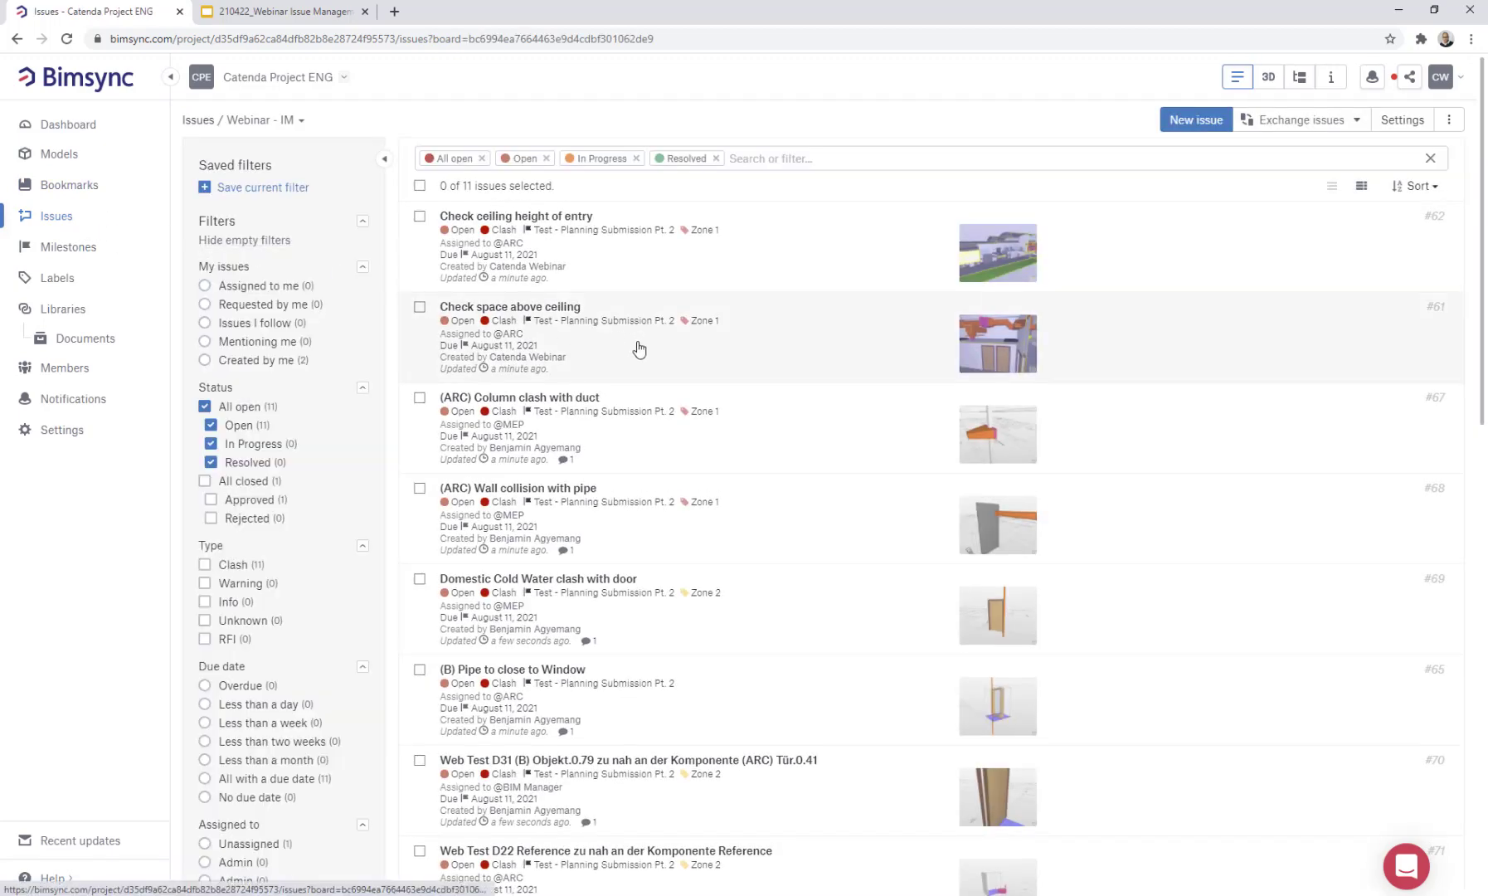
# Set the status of the issue "(B) Pipe to close to Window" to Rejected
pyautogui.click(516, 670)
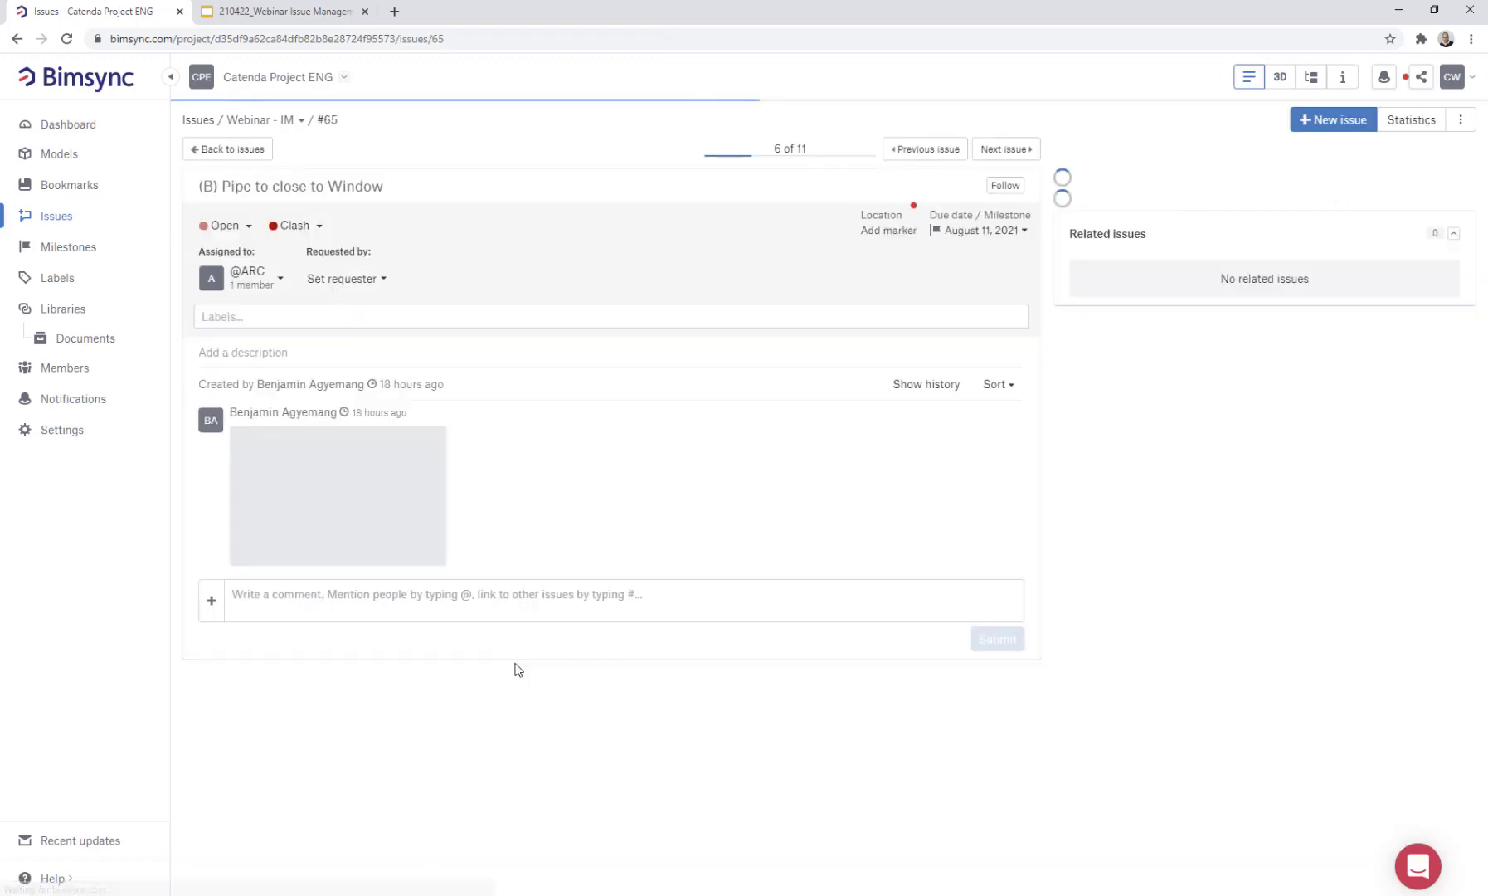
pyautogui.click(249, 226)
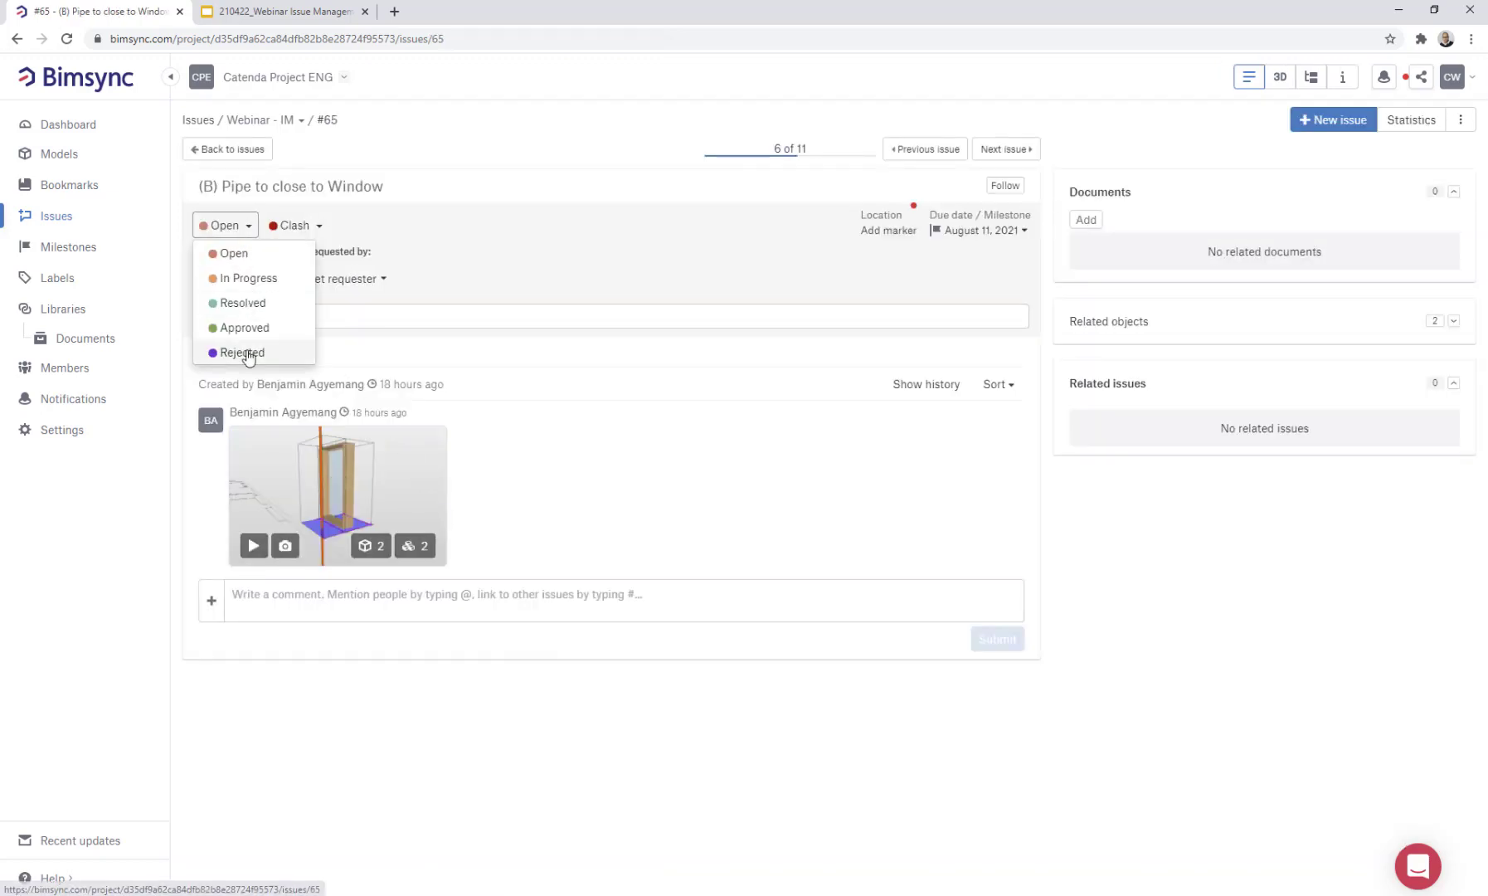
pyautogui.click(248, 355)
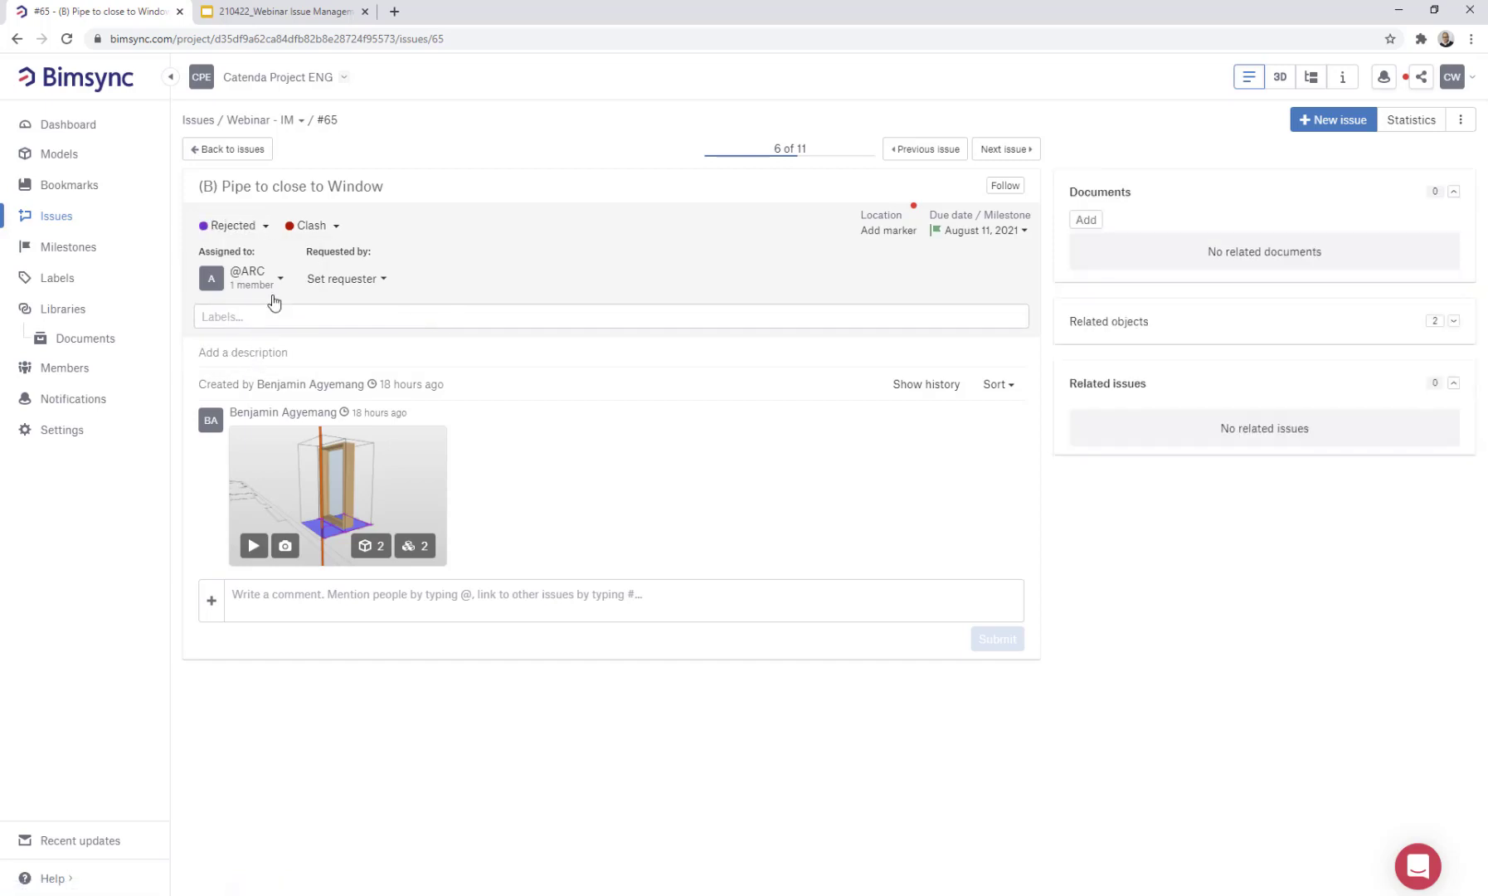
# Review the issue progress per milestone and per label, sorting the labels by name
pyautogui.click(75, 249)
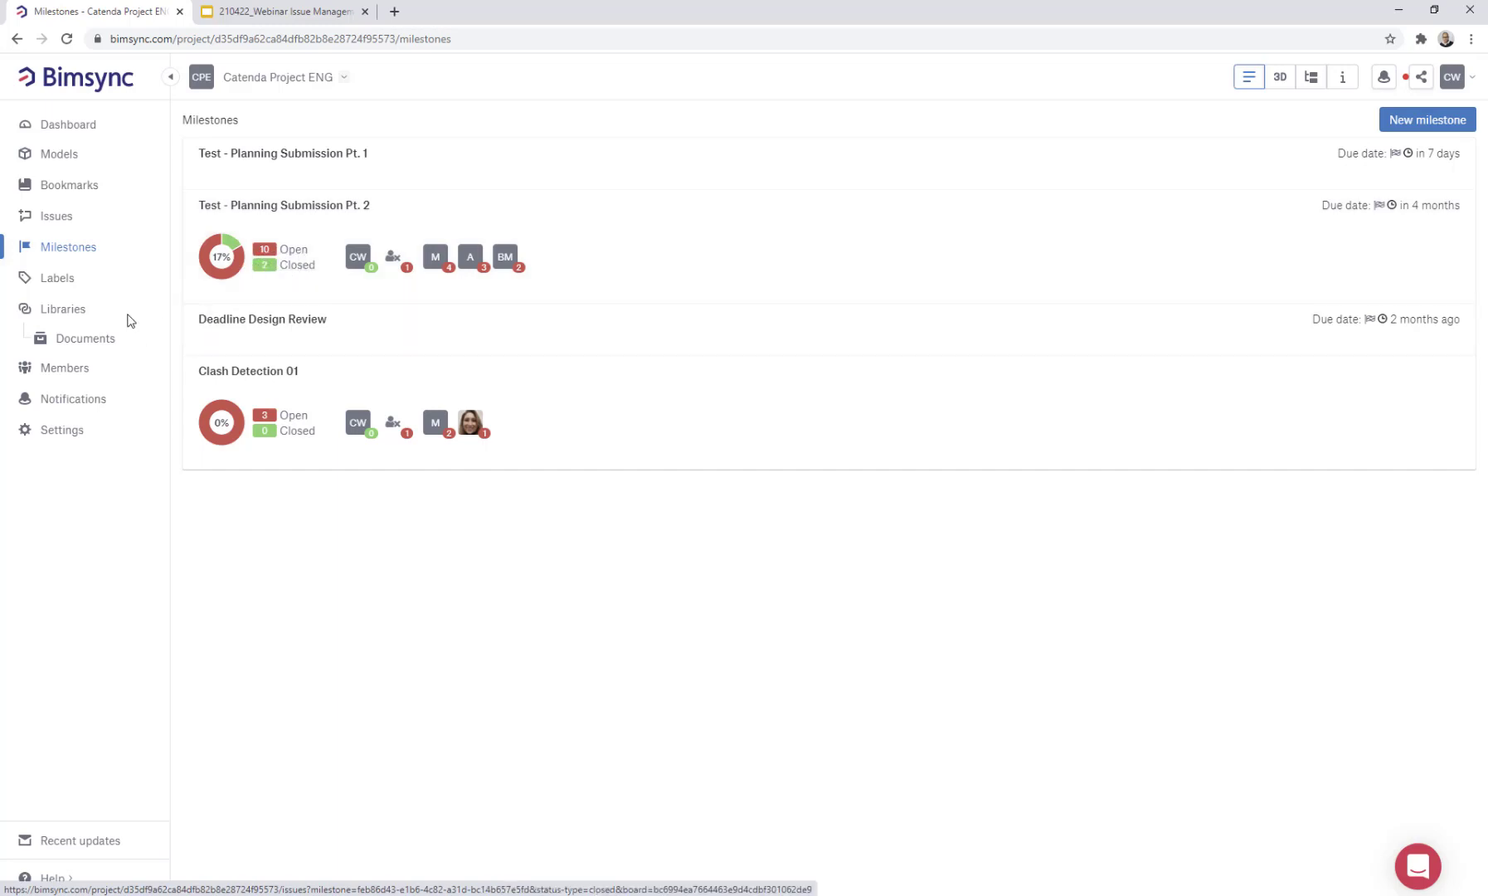
pyautogui.click(58, 280)
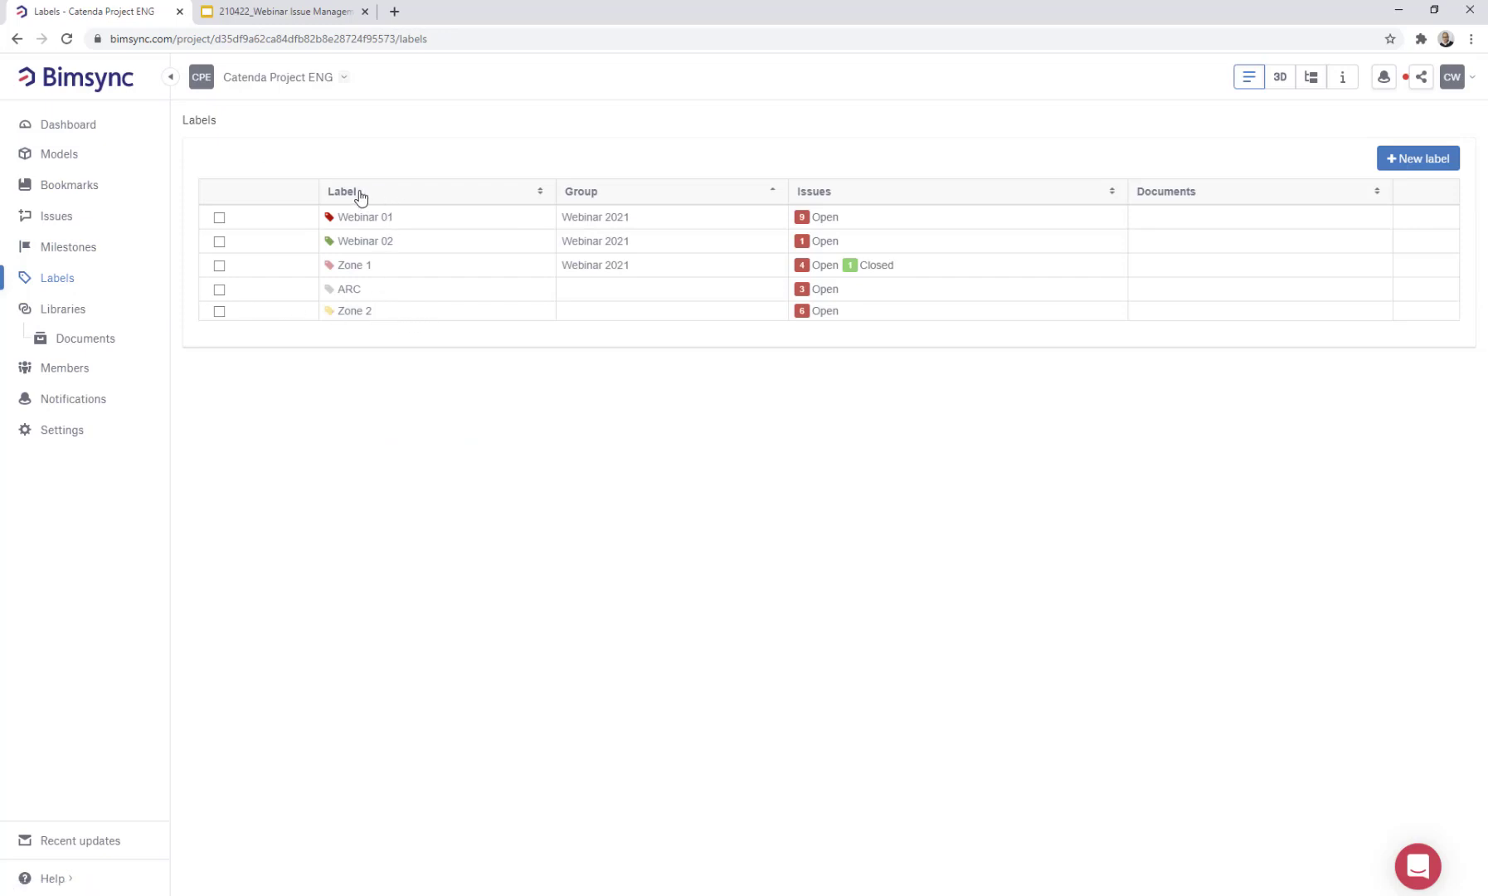
pyautogui.click(541, 193)
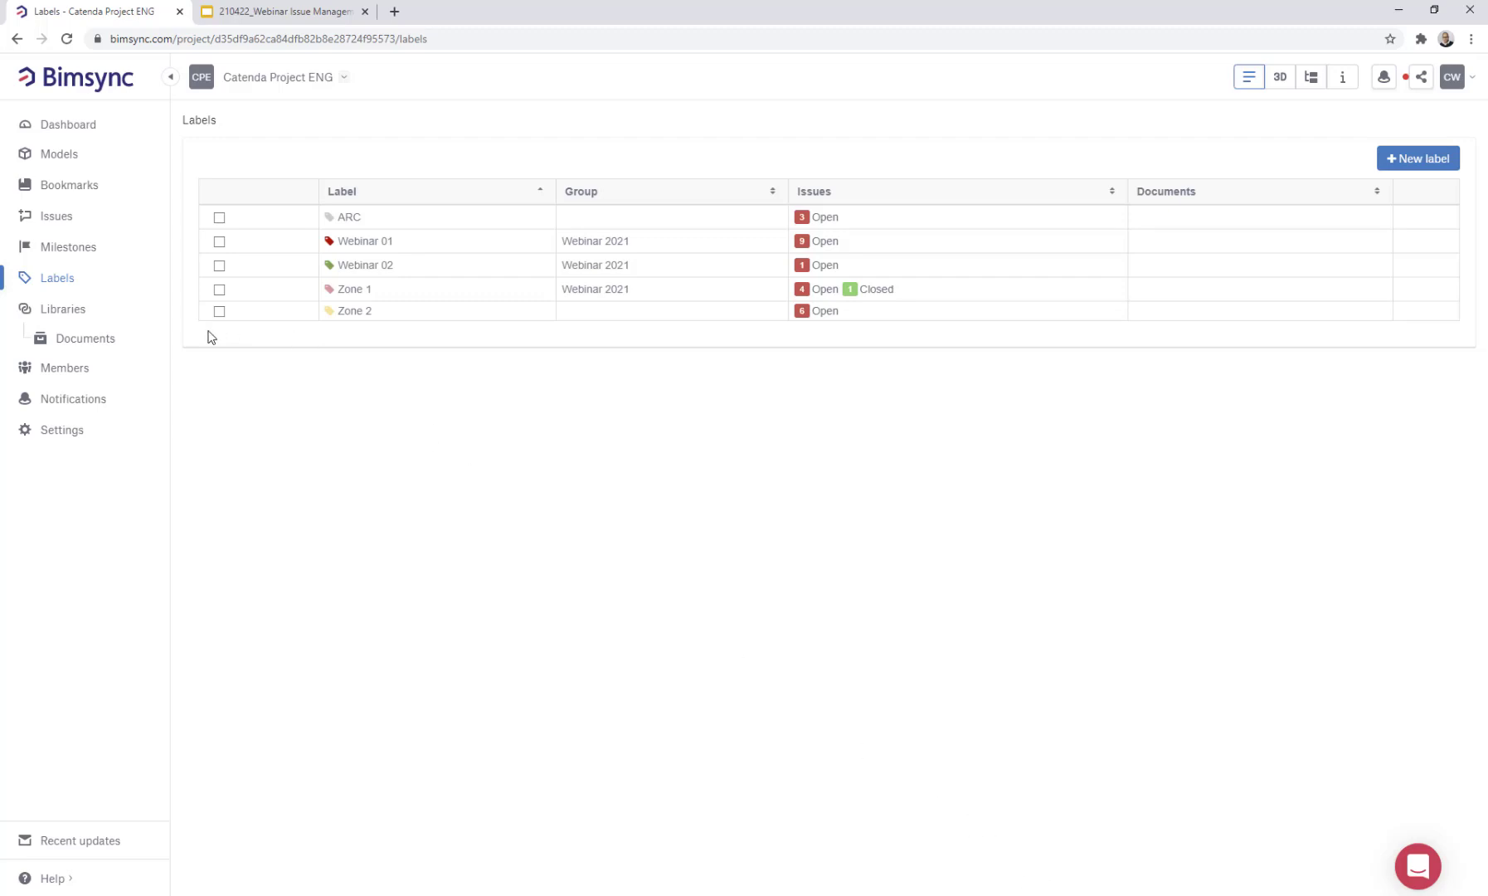
# Link Clinic_053_First Floor Plan Block 1A.pdf from Clinic Drawings / 07-Architectural to the issue "Check ceiling height of entry"
pyautogui.click(63, 222)
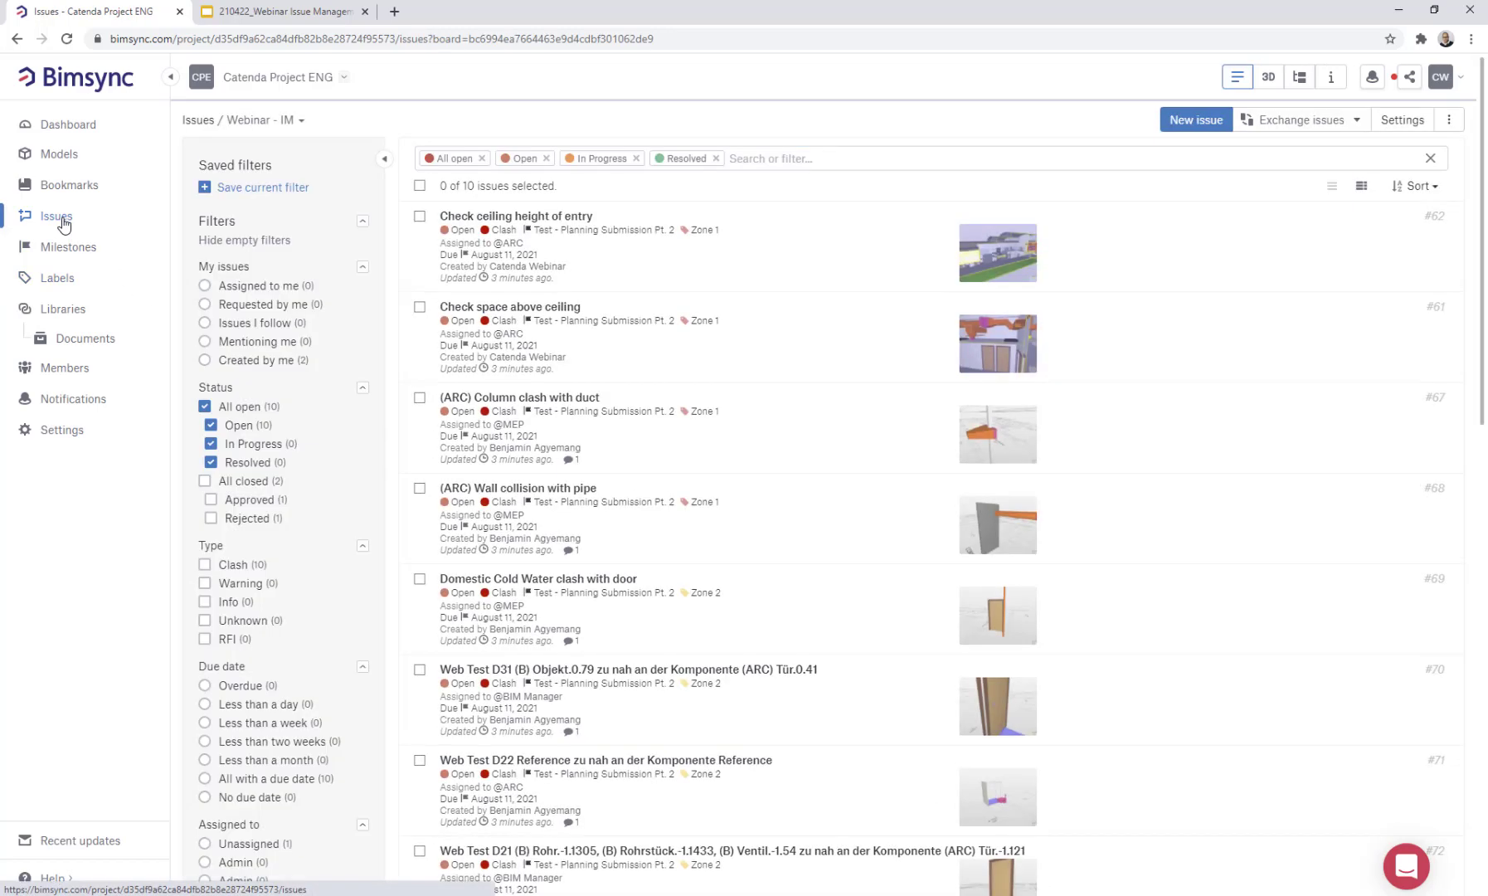
pyautogui.click(541, 218)
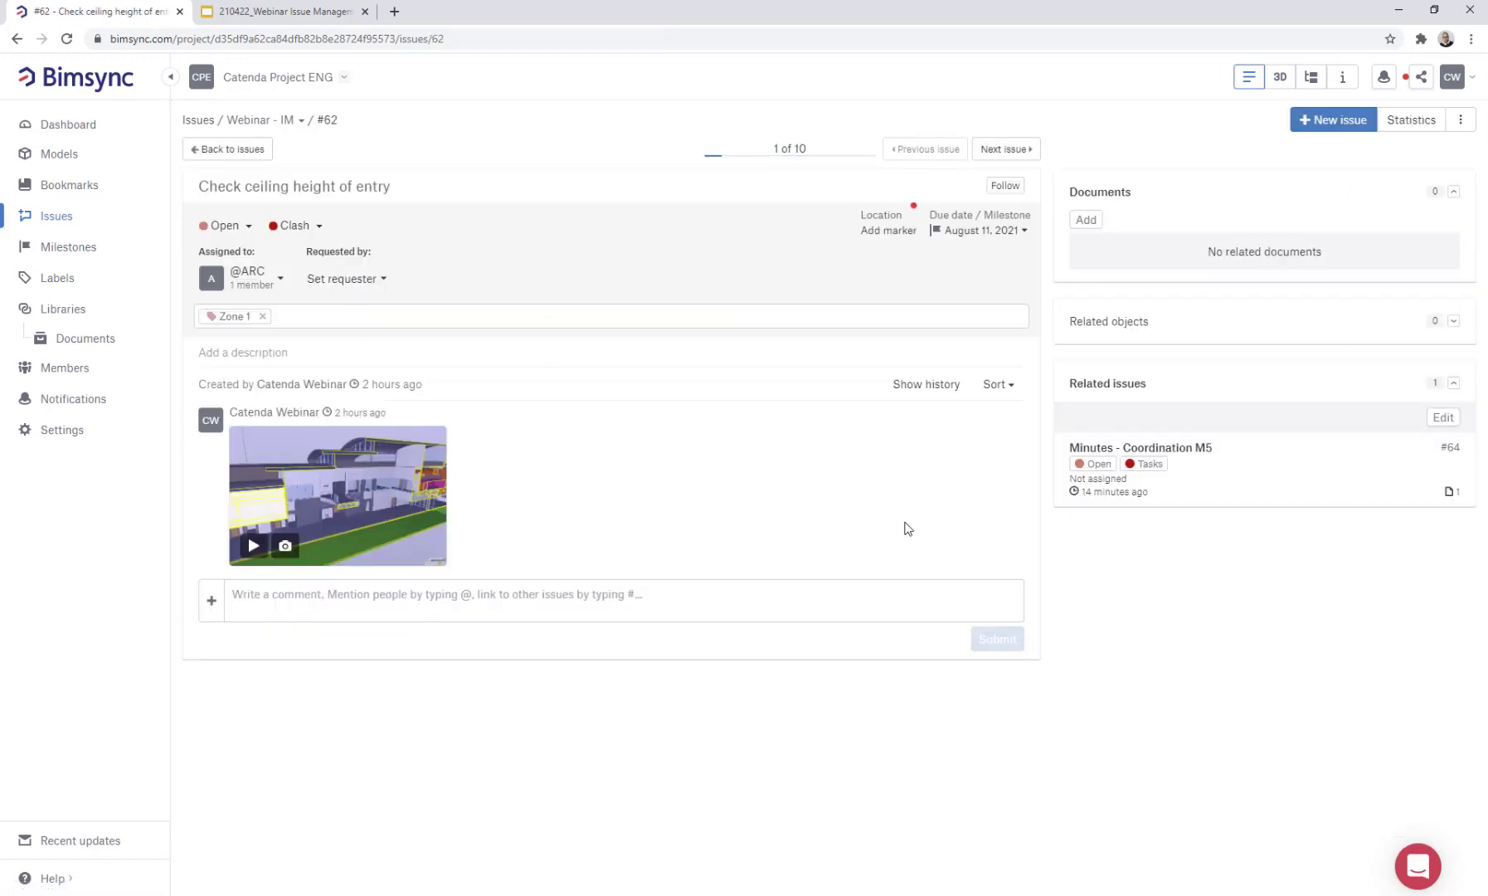
pyautogui.click(1087, 221)
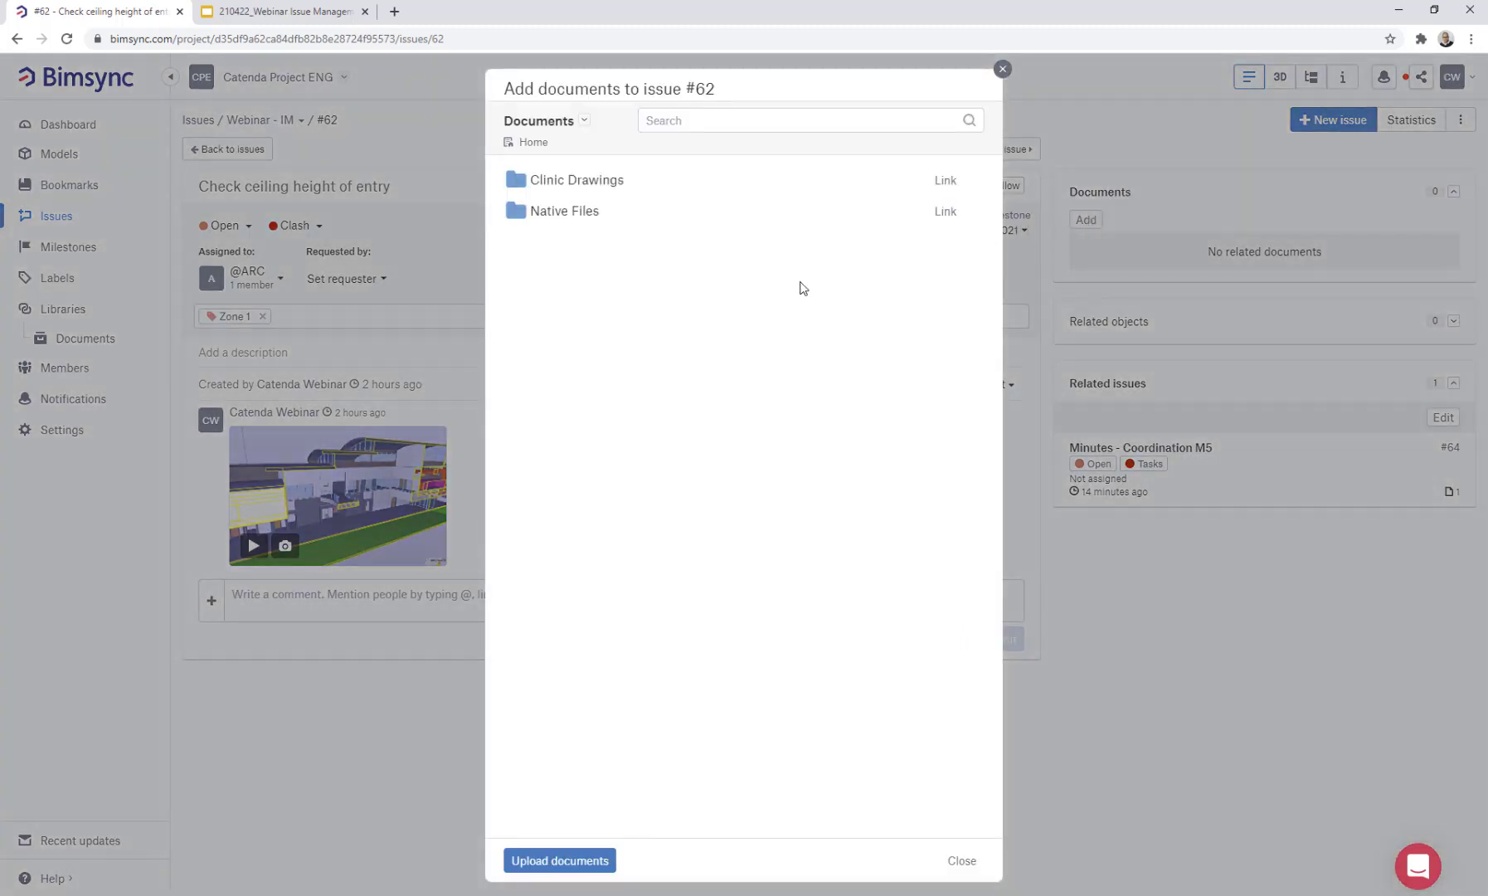
pyautogui.click(578, 181)
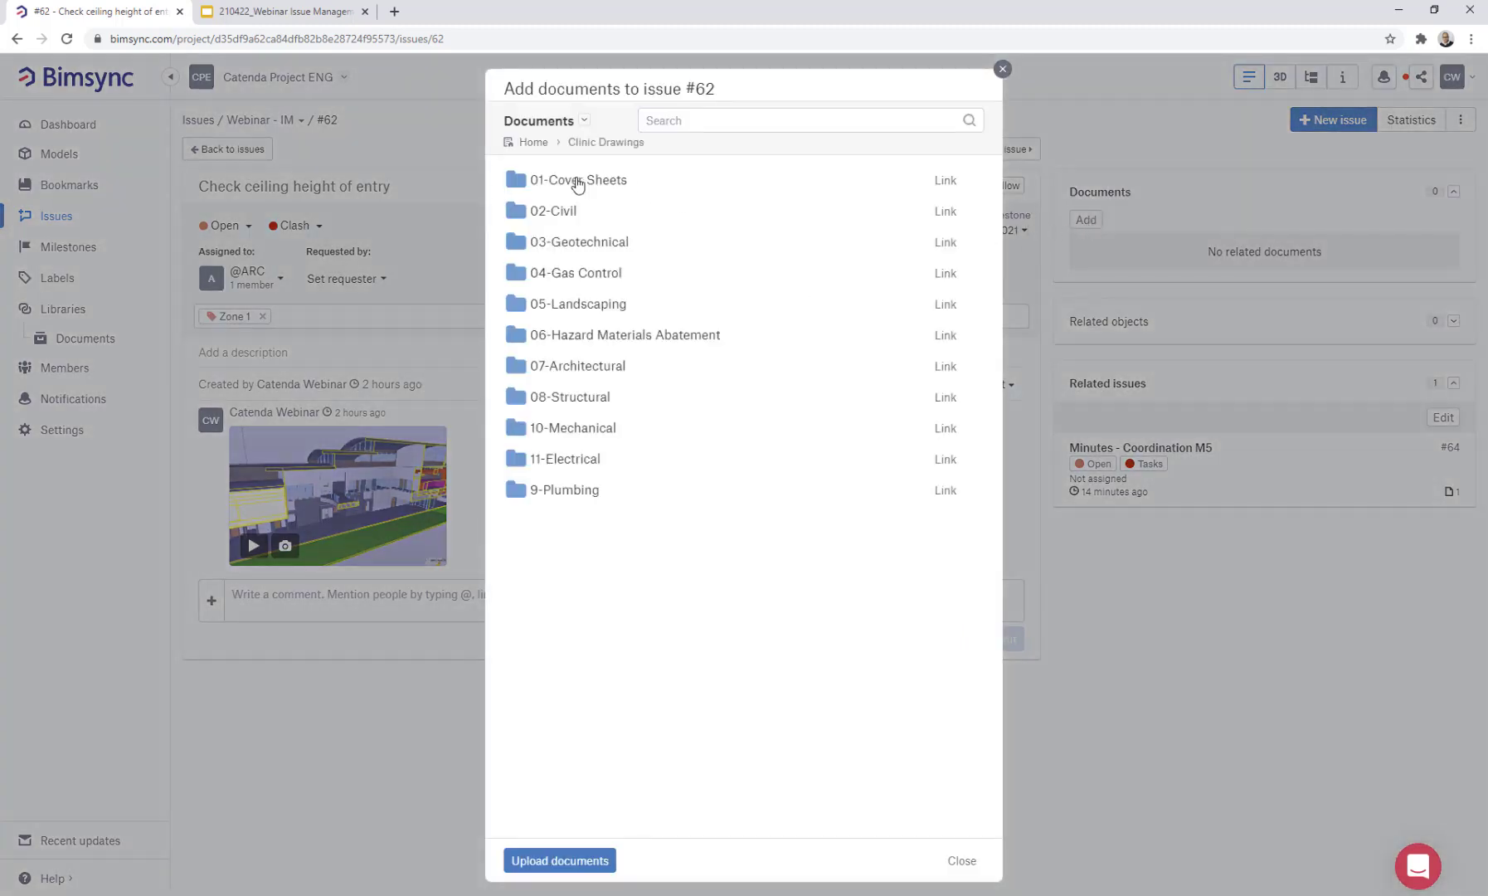
pyautogui.click(587, 374)
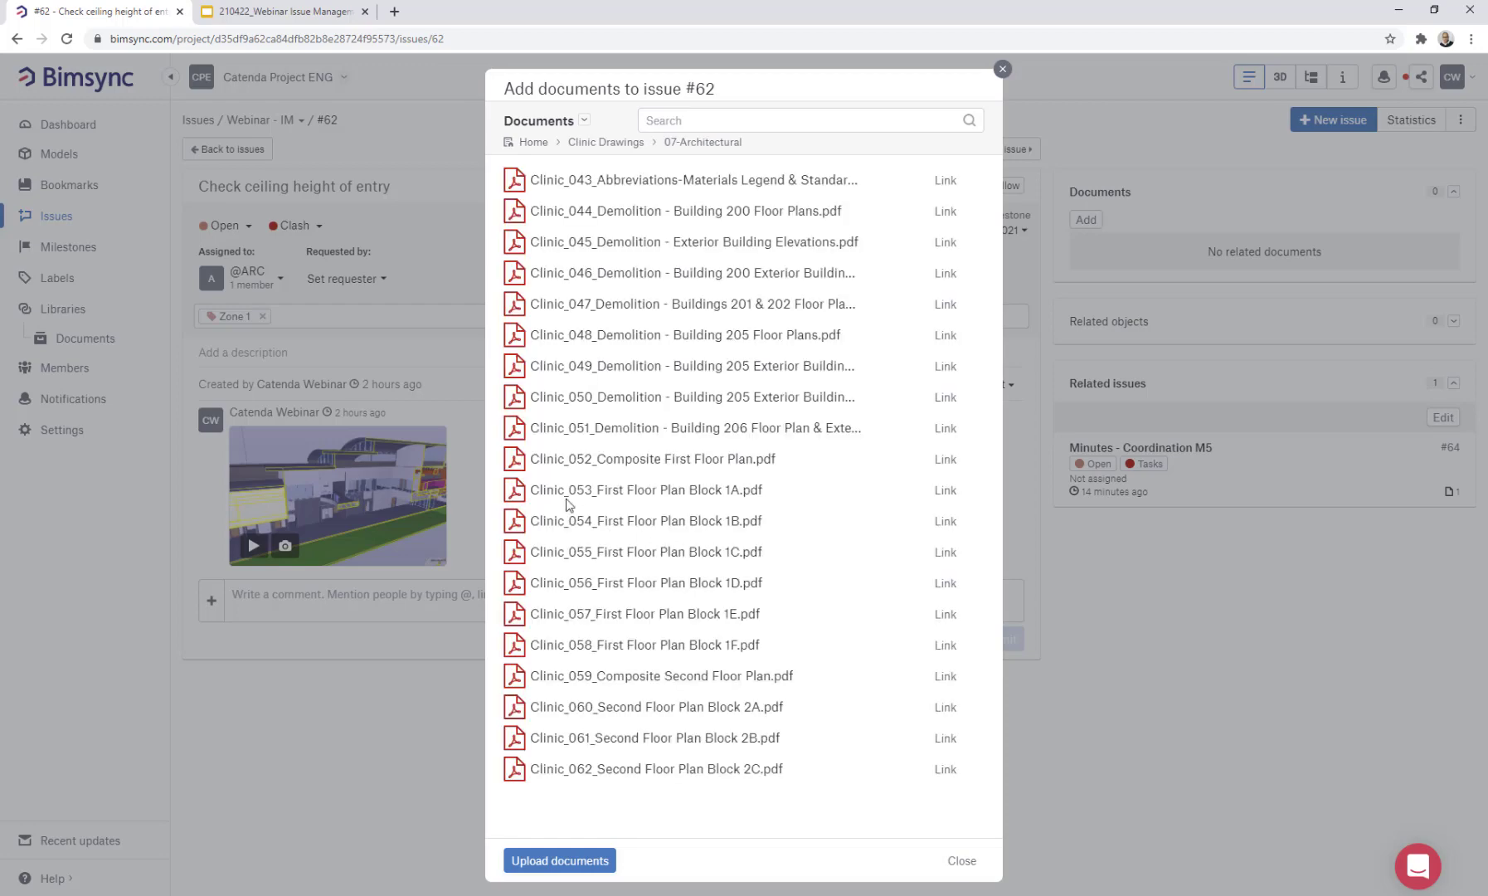
pyautogui.click(946, 490)
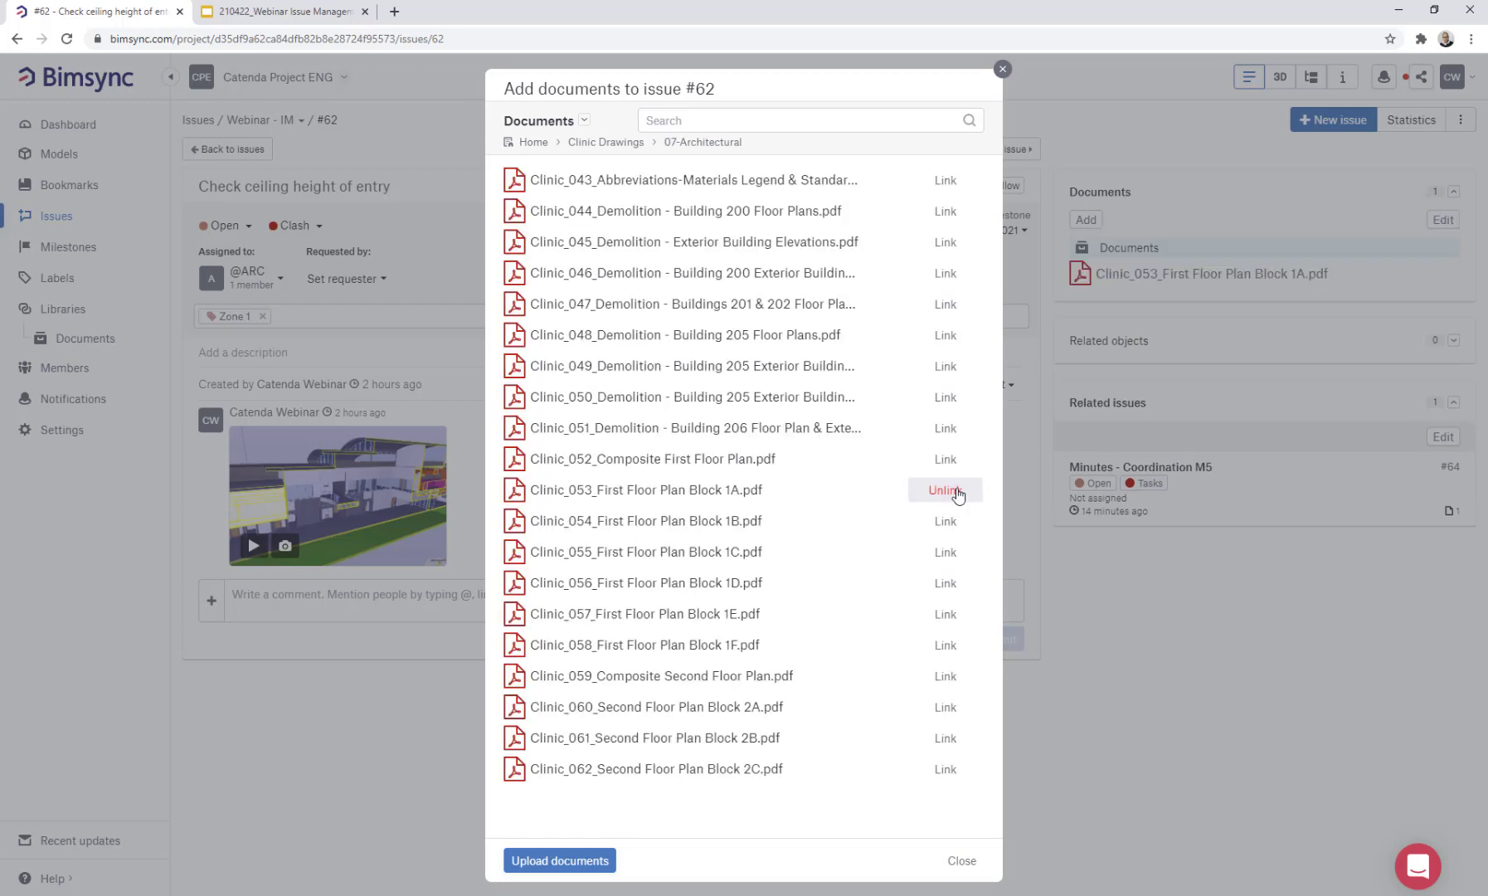
pyautogui.click(962, 861)
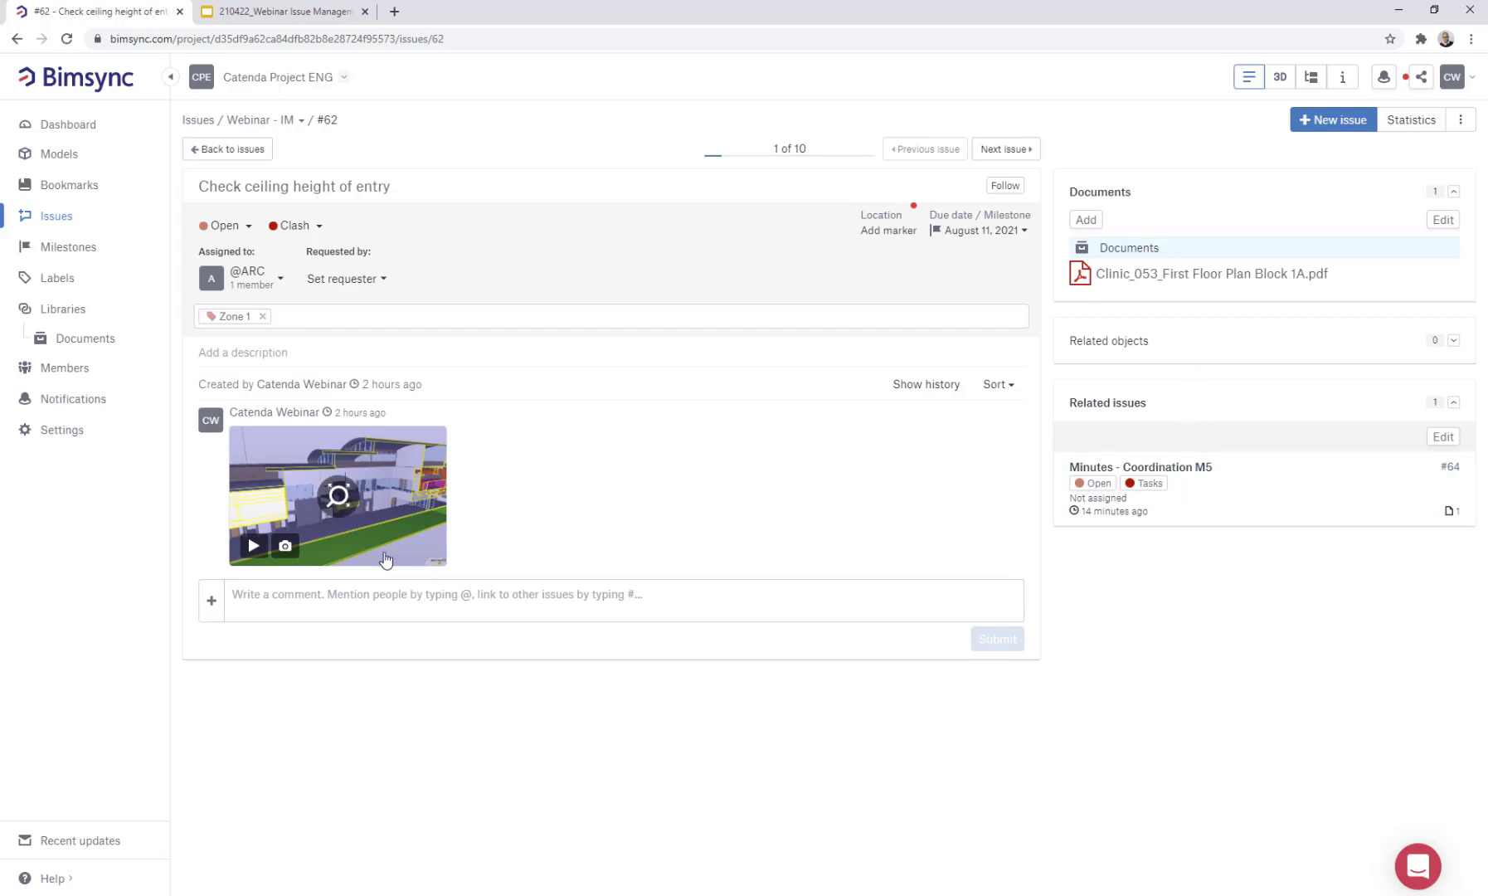
# Open the issue's viewpoint in 3D and show the Second Floor plan in the 2D view
pyautogui.click(253, 547)
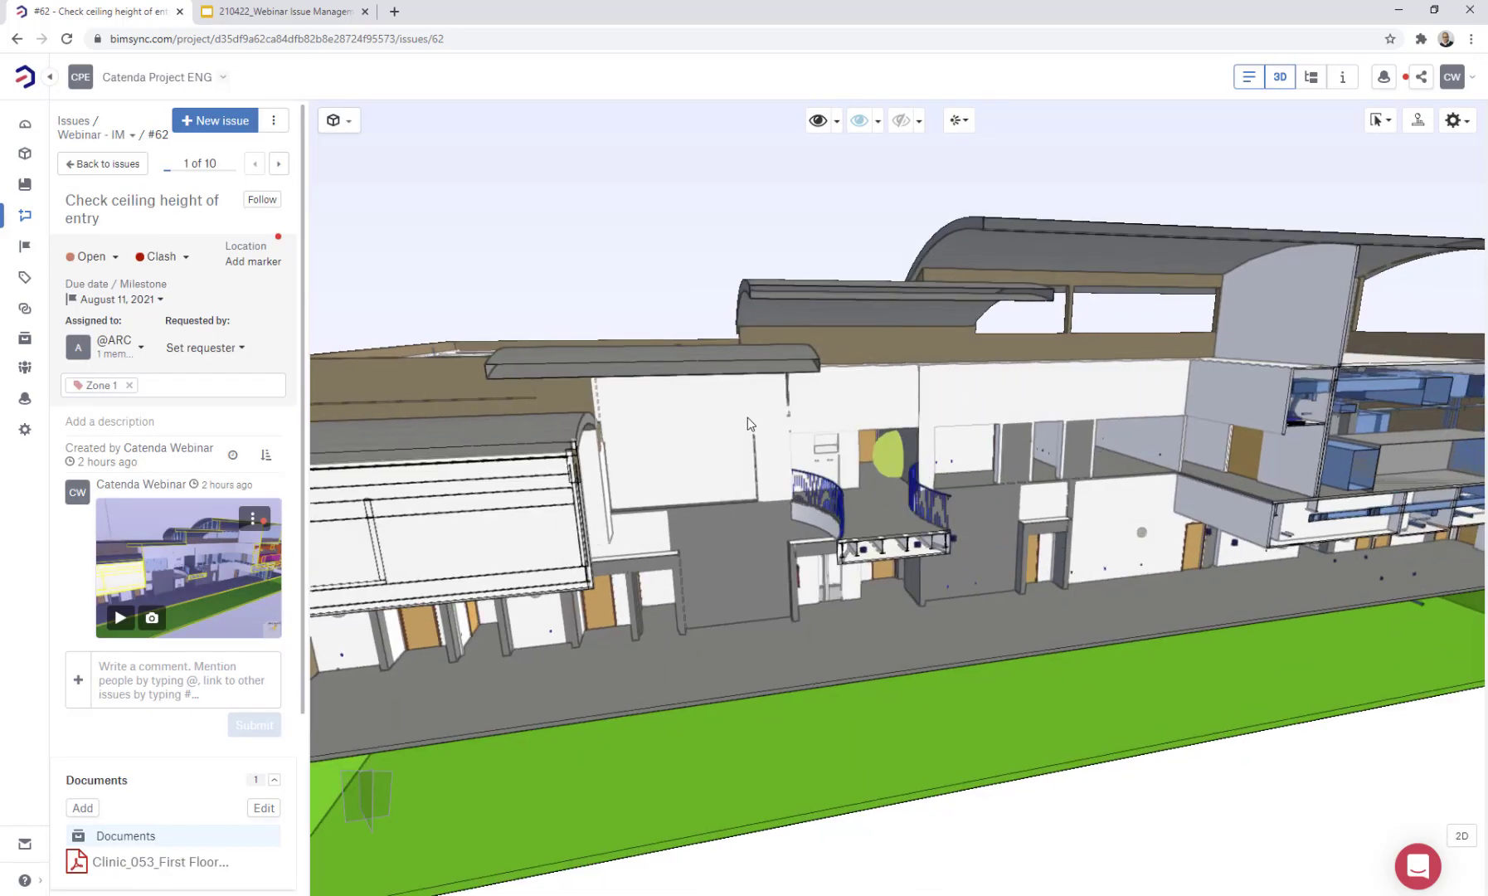
pyautogui.moveTo(895, 468); pyautogui.dragTo(873, 467)
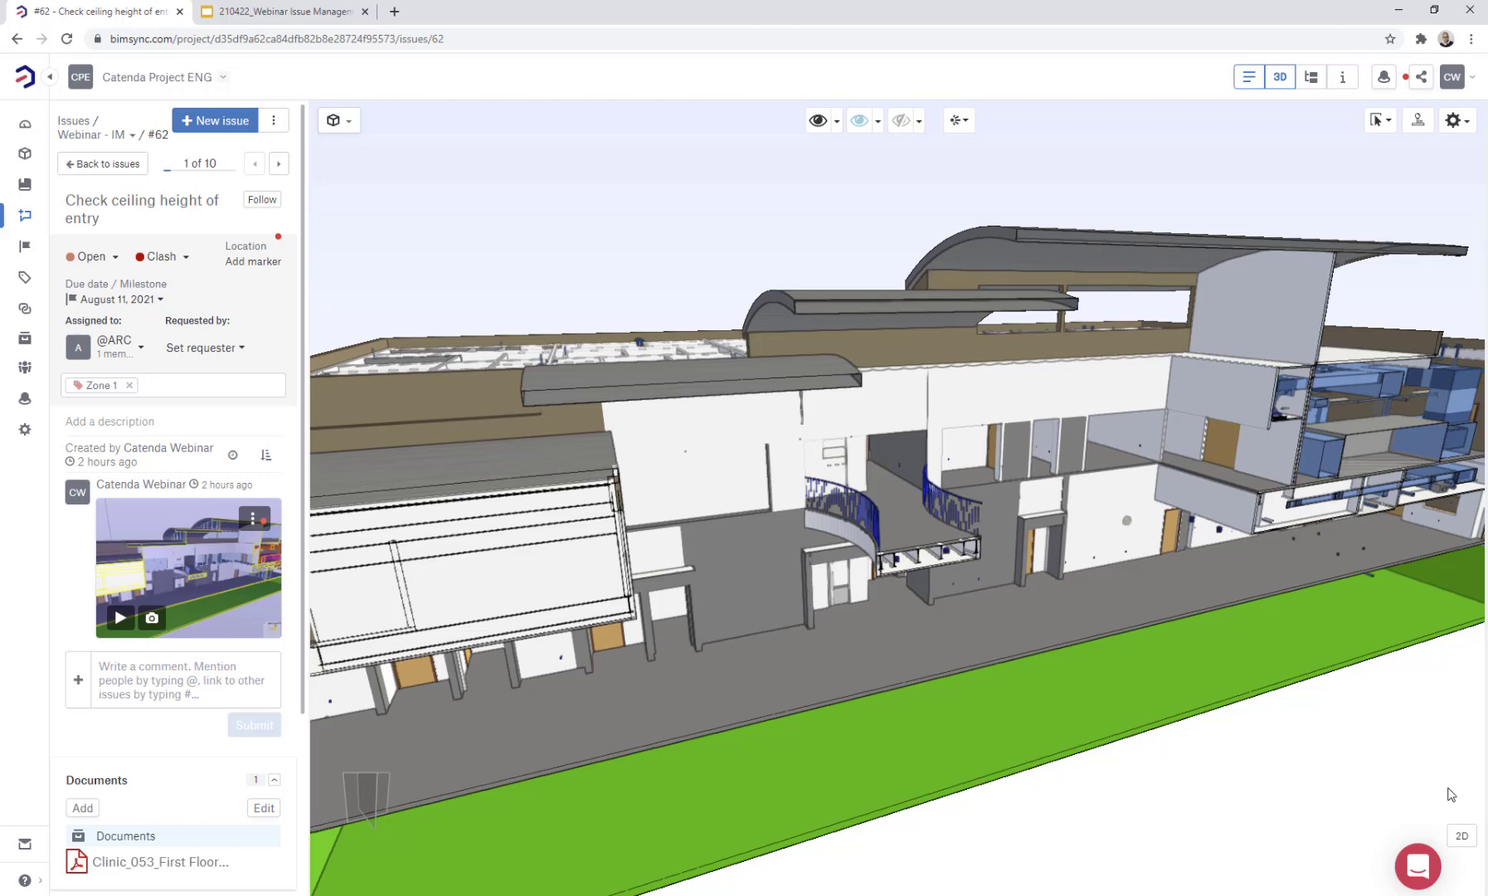
pyautogui.click(1461, 836)
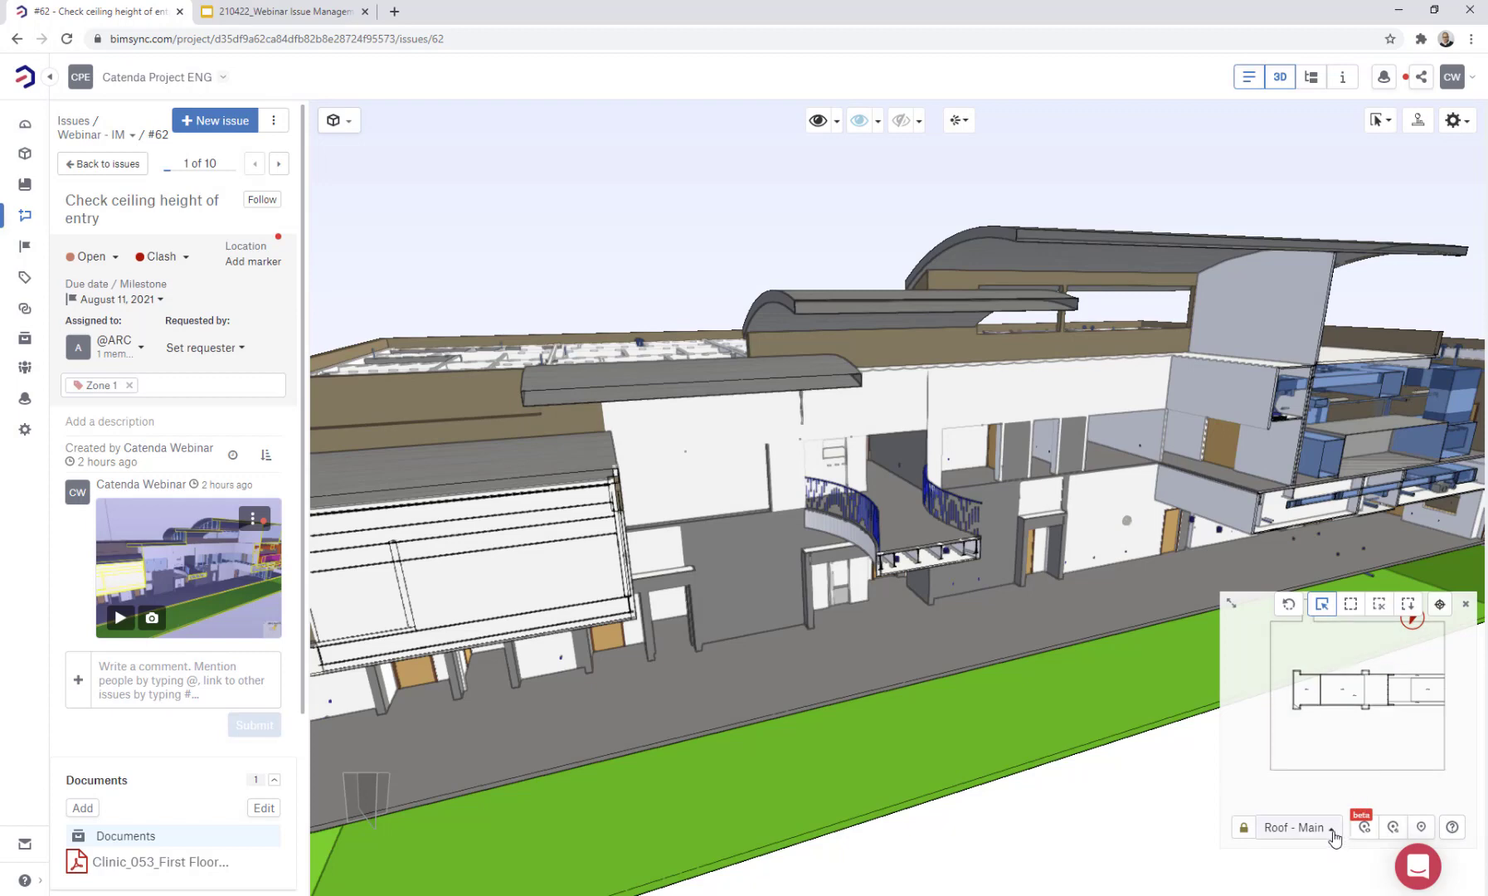
pyautogui.click(1333, 832)
pyautogui.click(1282, 775)
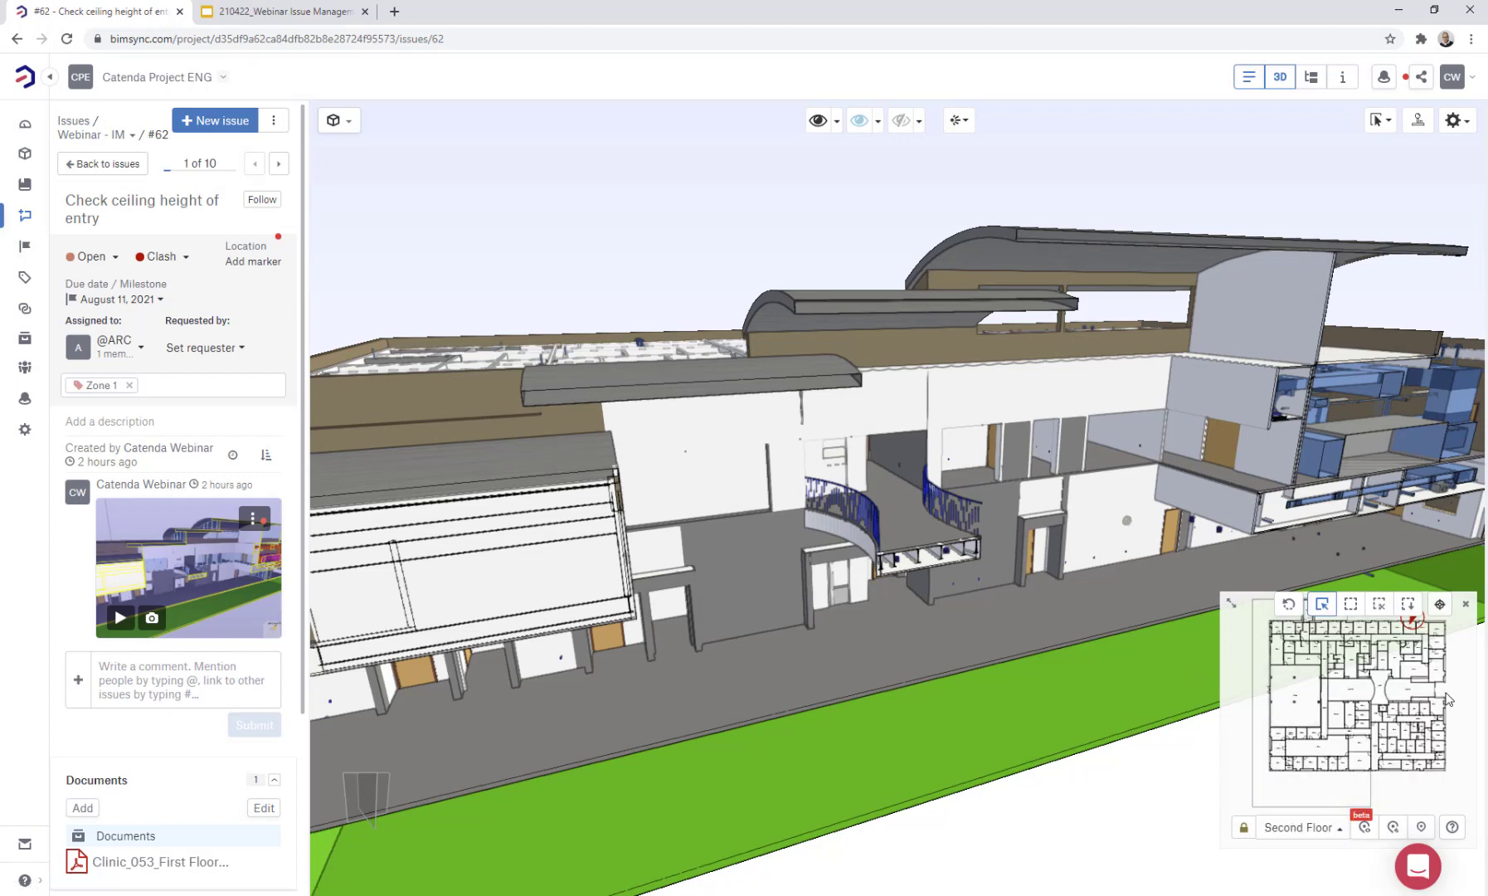
# Place a marker in the open-to-below space 2AC1-A on the floor plan and assign it as the issue's location
pyautogui.rightClick(1401, 697)
pyautogui.click(1299, 649)
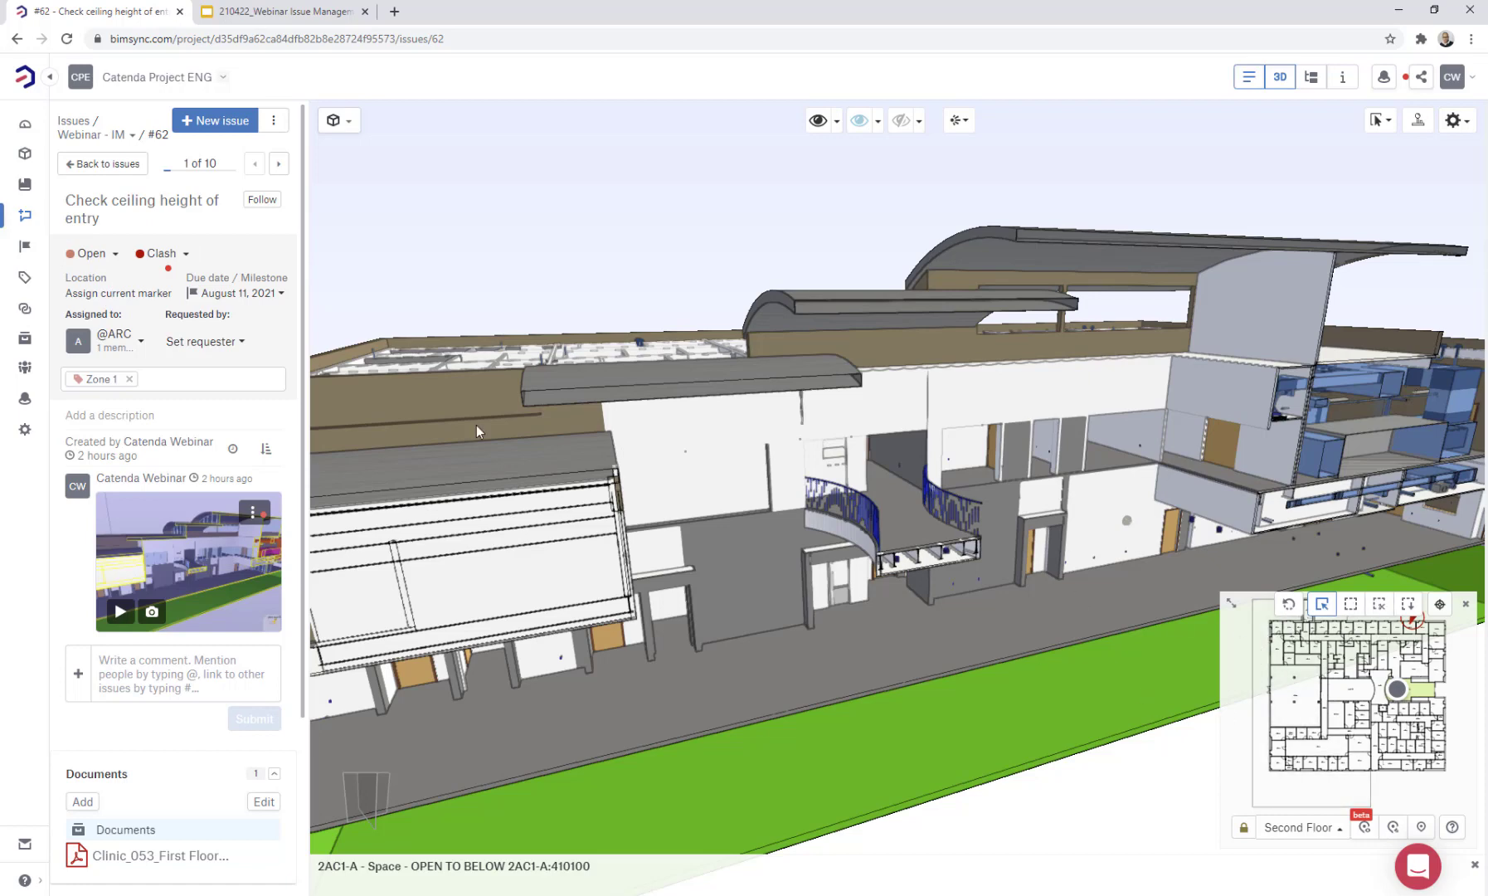
pyautogui.click(105, 294)
pyautogui.moveTo(213, 484)
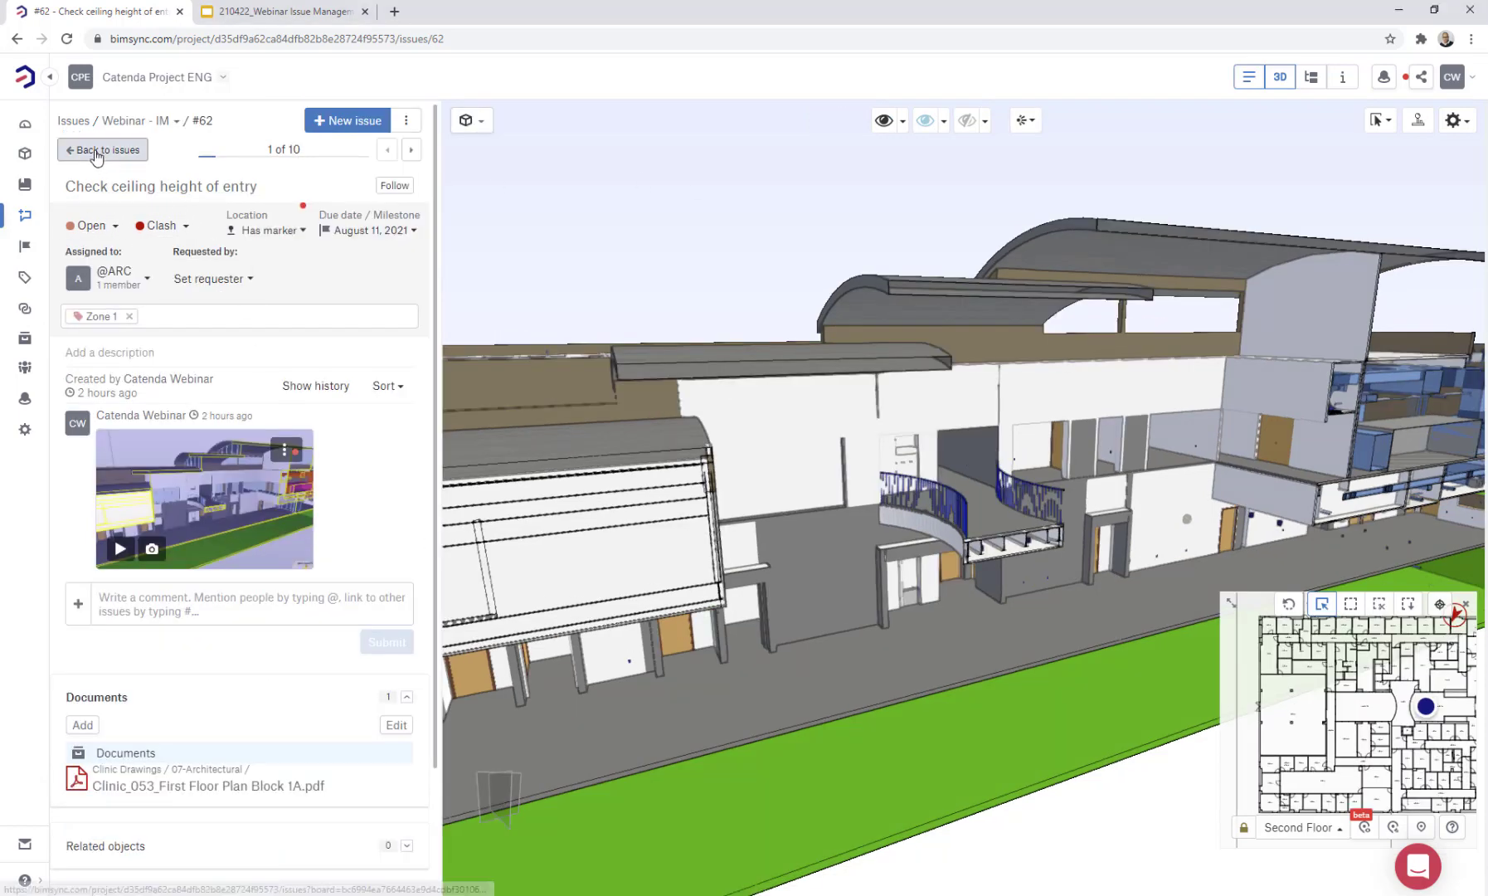
# Open the issue "(ARC) Wall collision with pipe" from the issue list and inspect its viewpoint in 3D
pyautogui.click(100, 150)
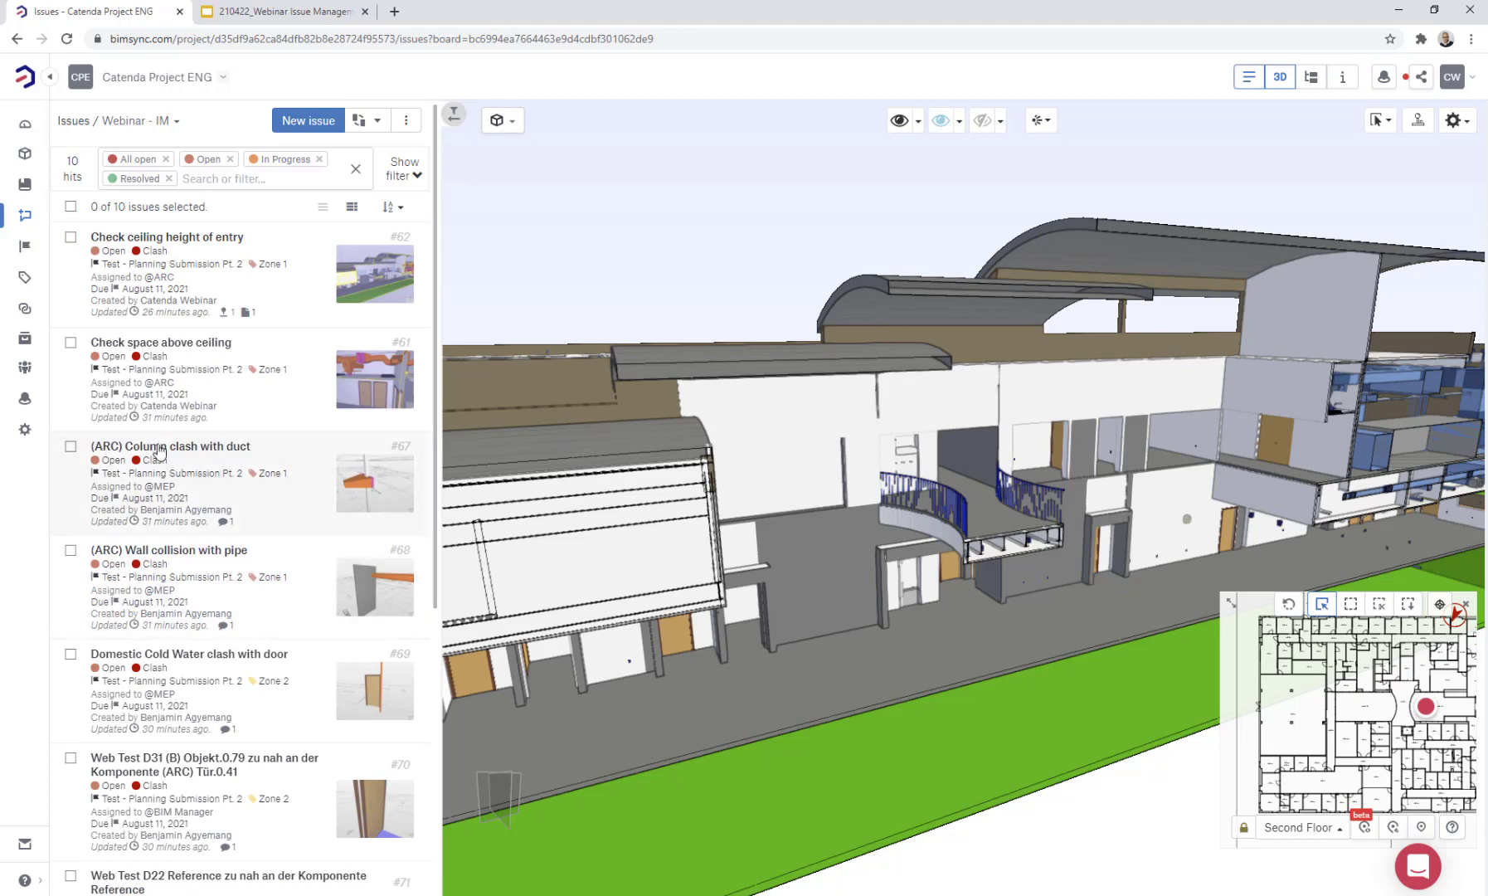
pyautogui.click(180, 553)
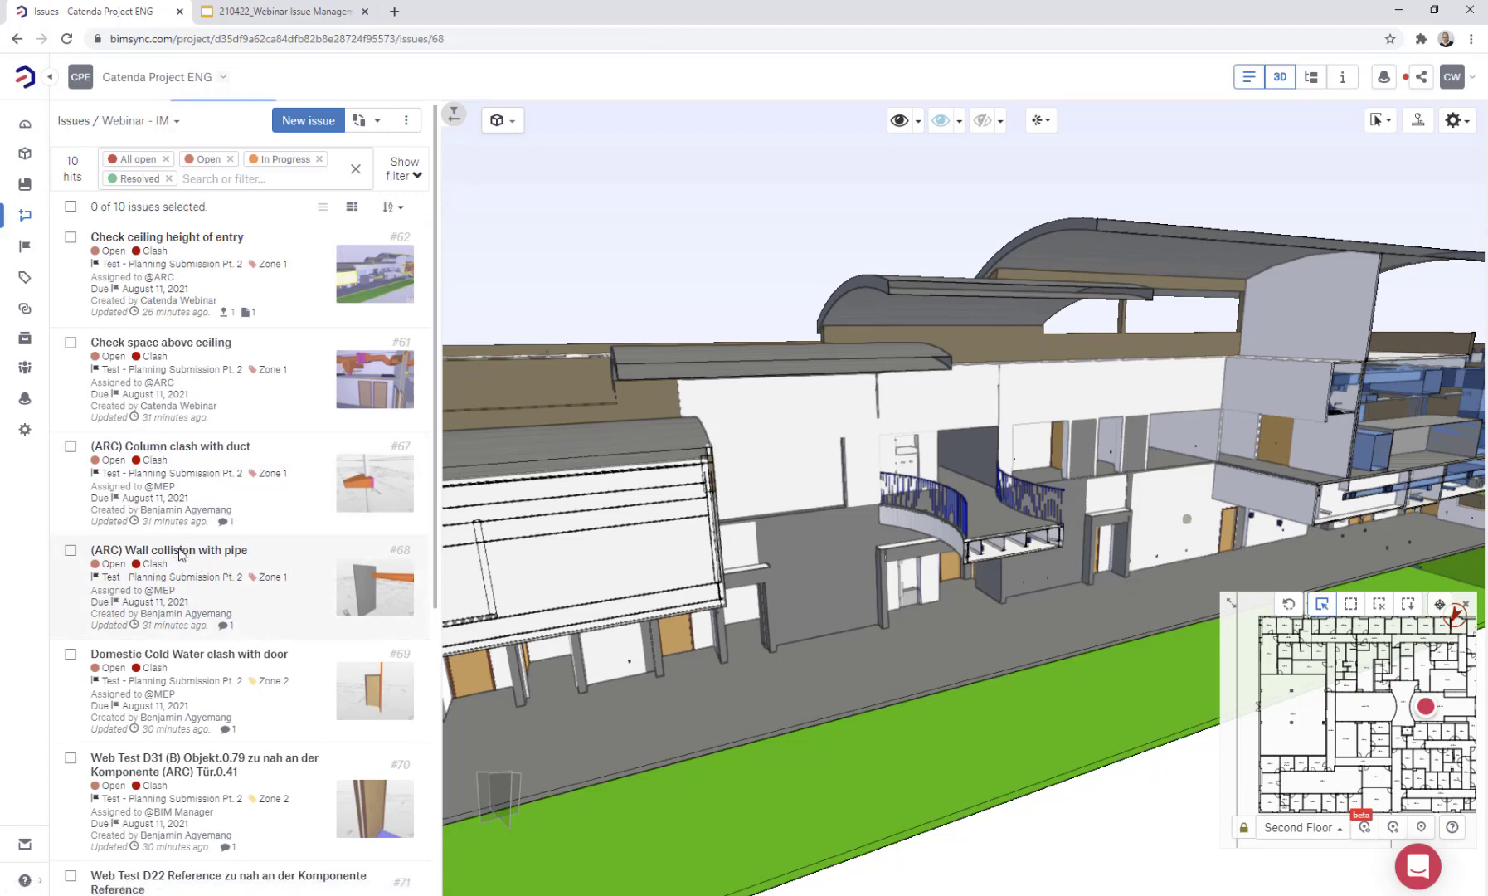
pyautogui.click(121, 548)
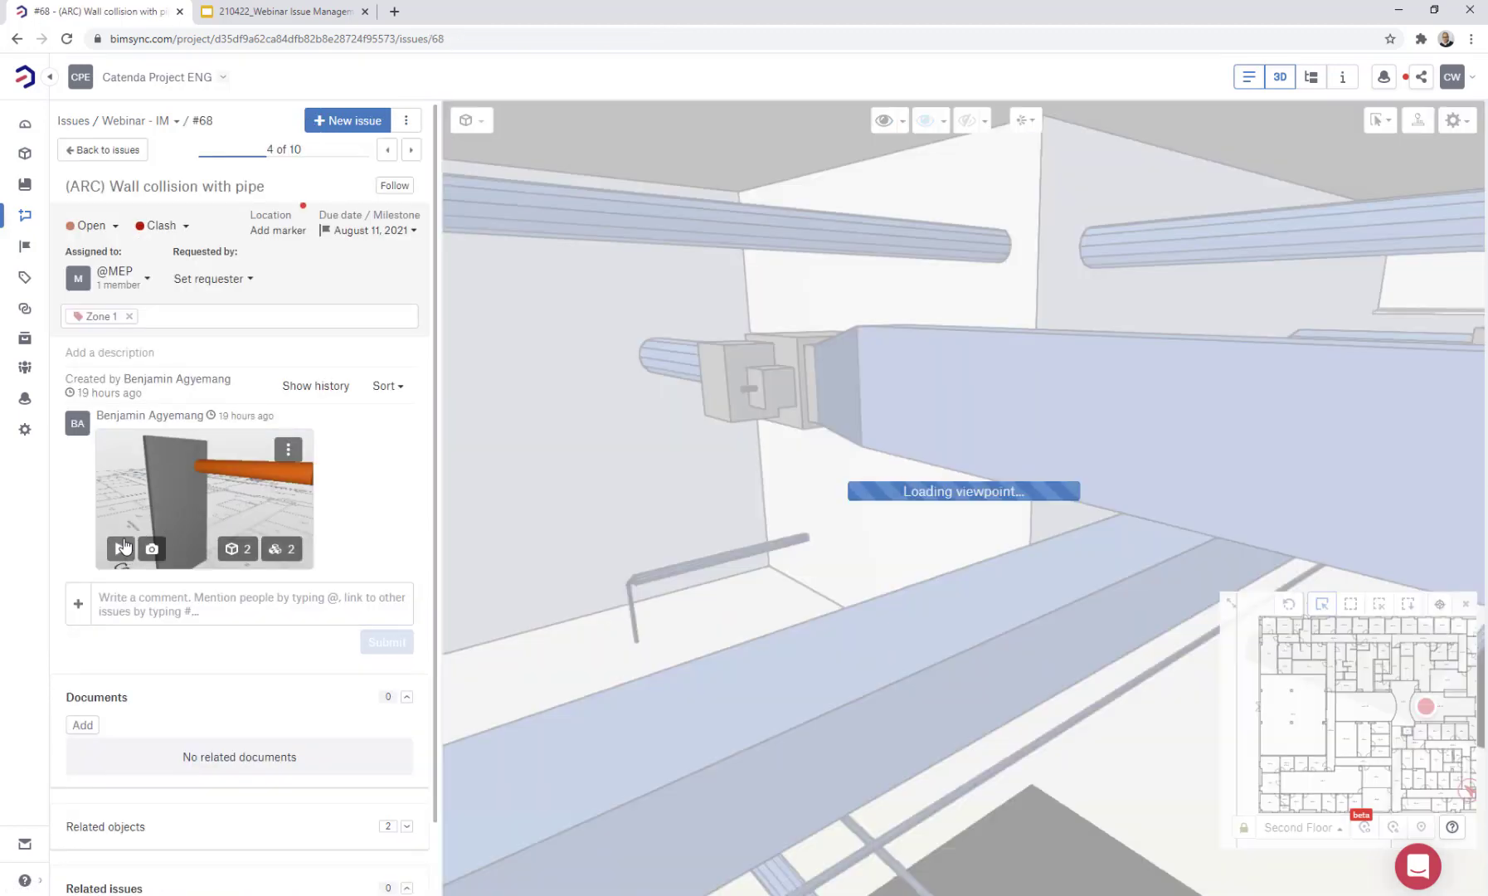
pyautogui.moveTo(856, 428)
pyautogui.mouseDown()
pyautogui.moveTo(823, 486)
pyautogui.moveTo(835, 467)
pyautogui.moveTo(774, 423)
pyautogui.mouseUp()
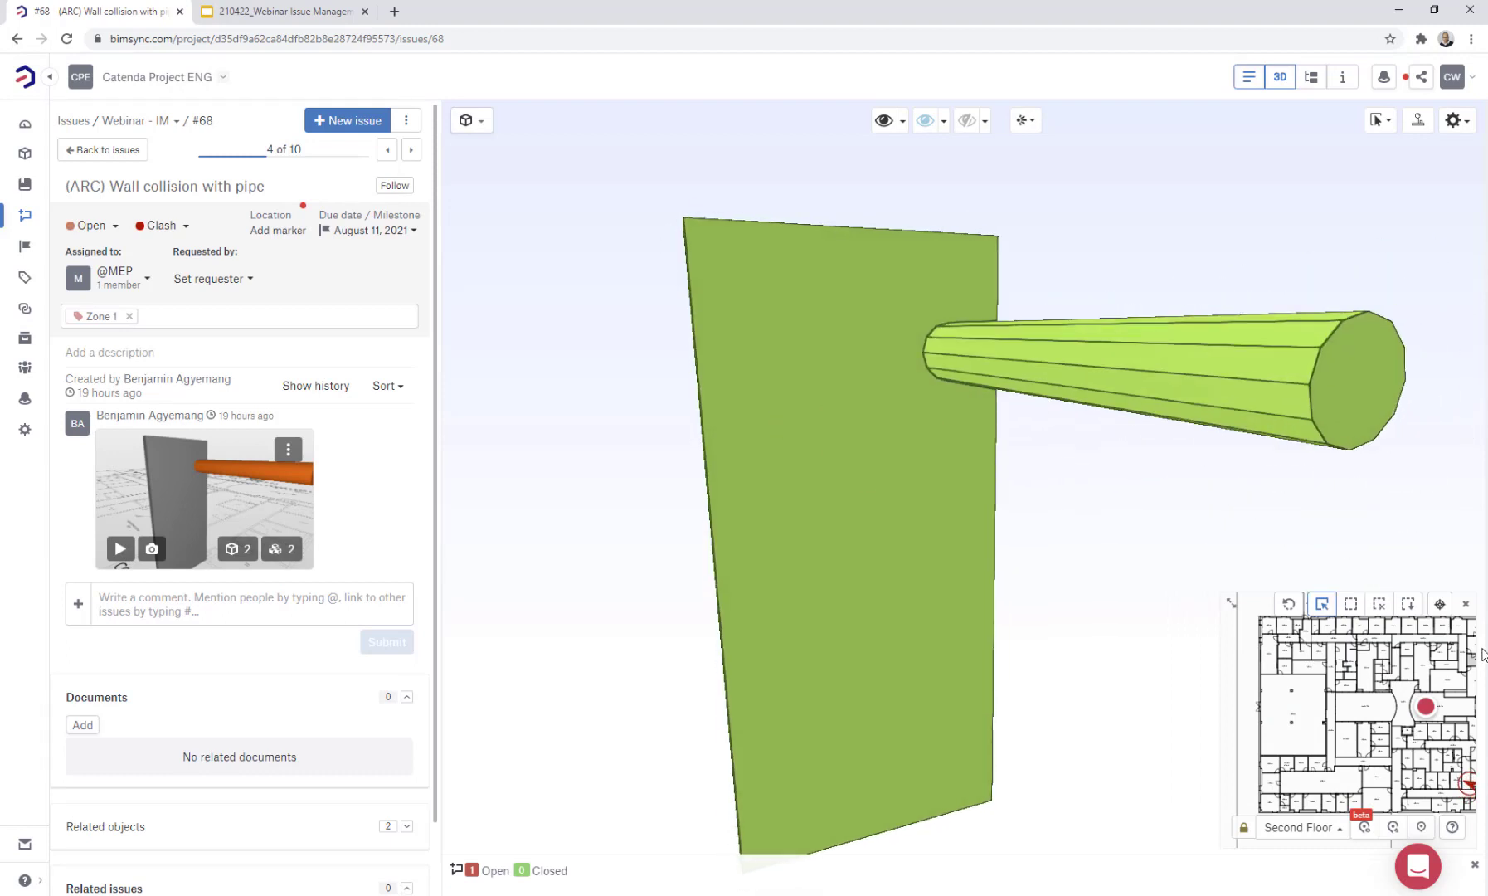
# Reopen the viewpoint of "Check ceiling height of entry" through its floor plan marker and display LAN-Model and STR-Model in 3D
pyautogui.click(1425, 708)
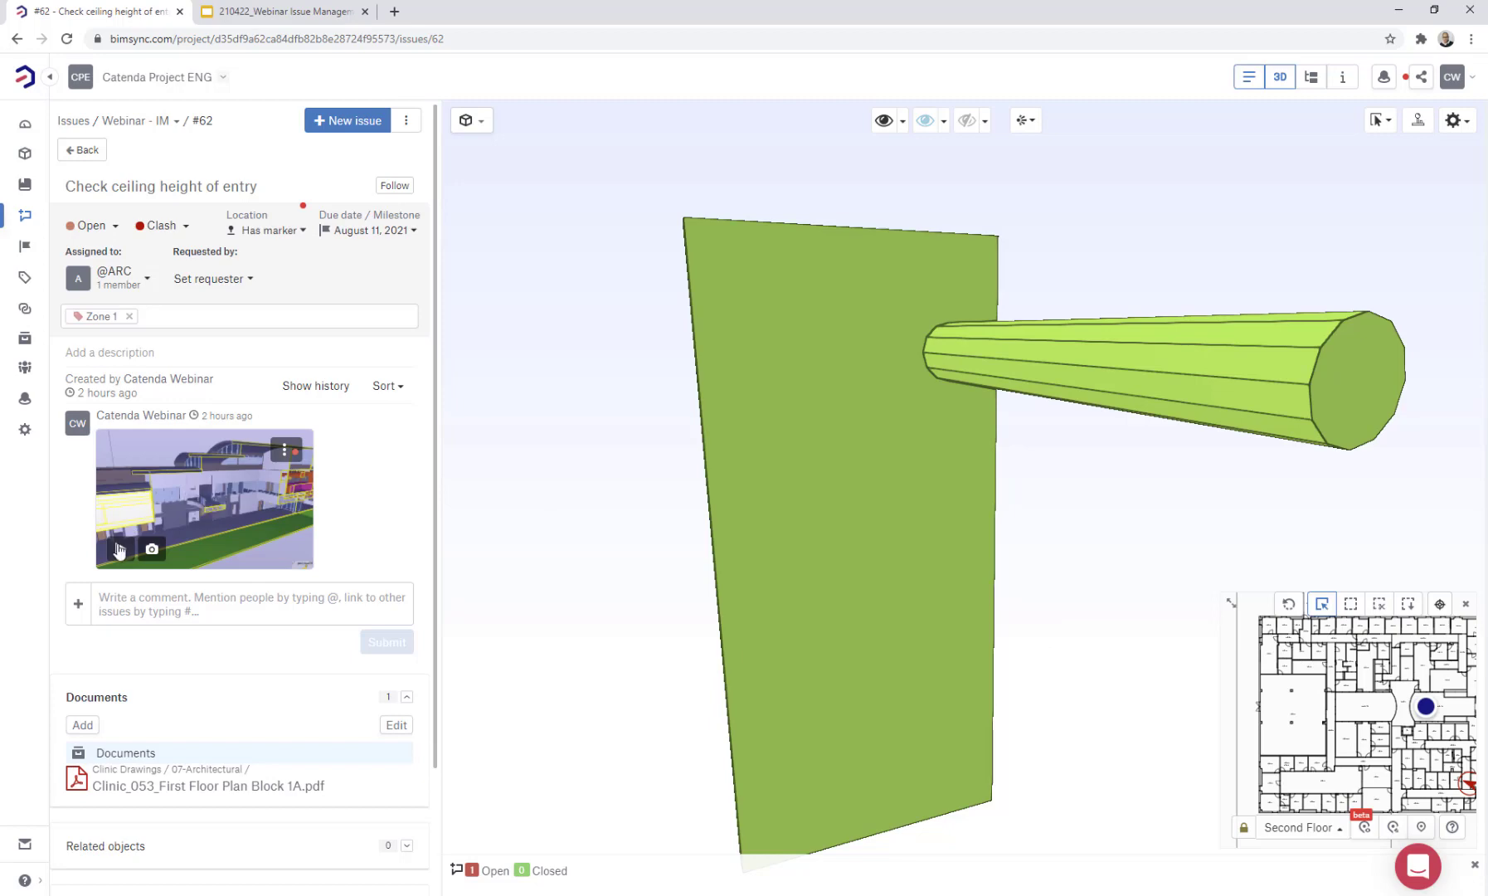
pyautogui.click(121, 548)
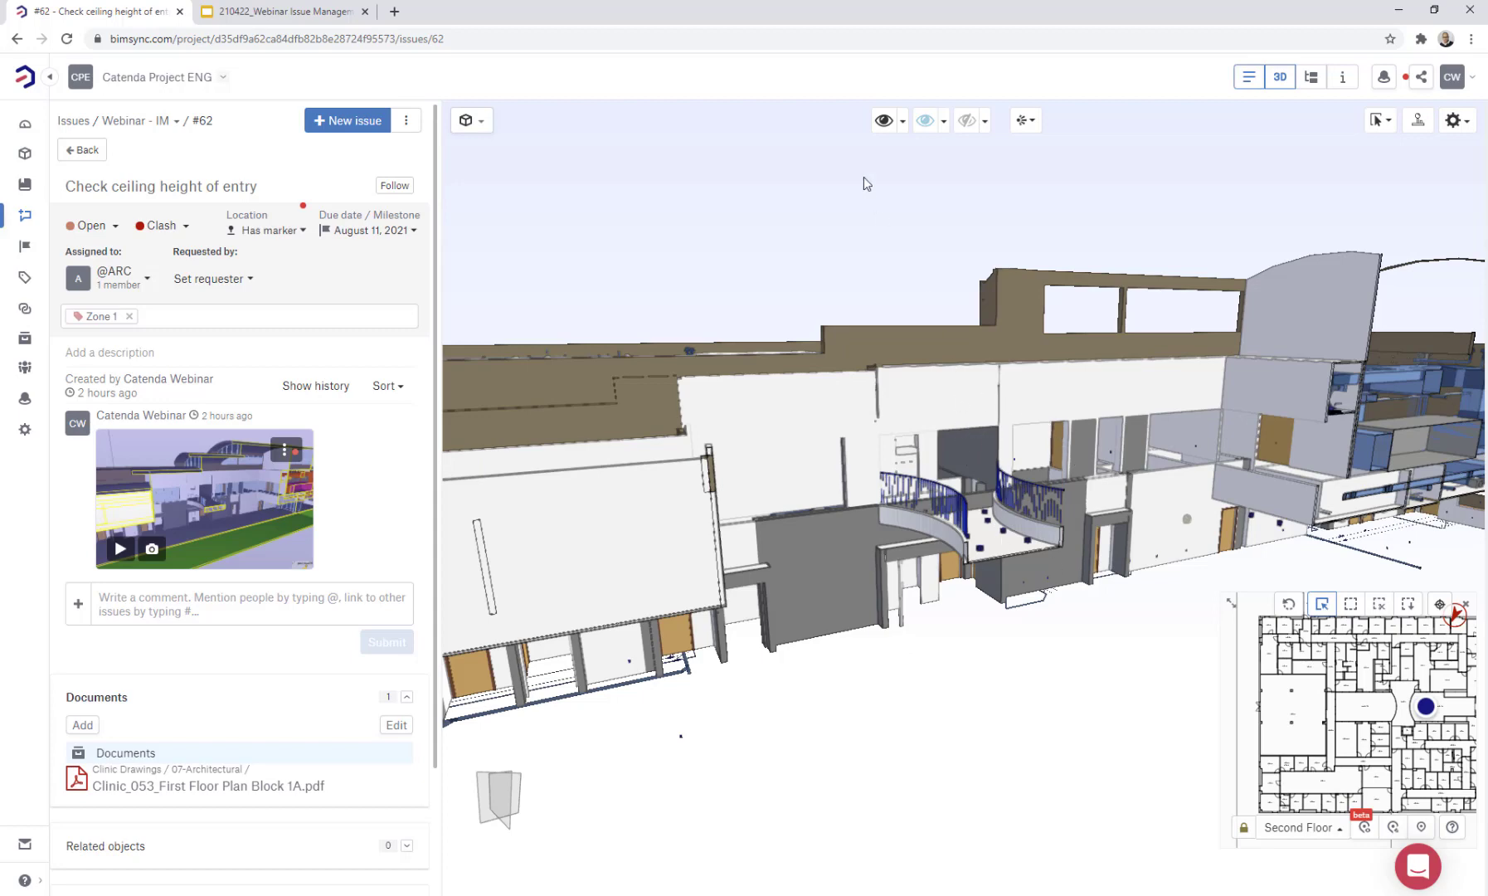
pyautogui.click(474, 121)
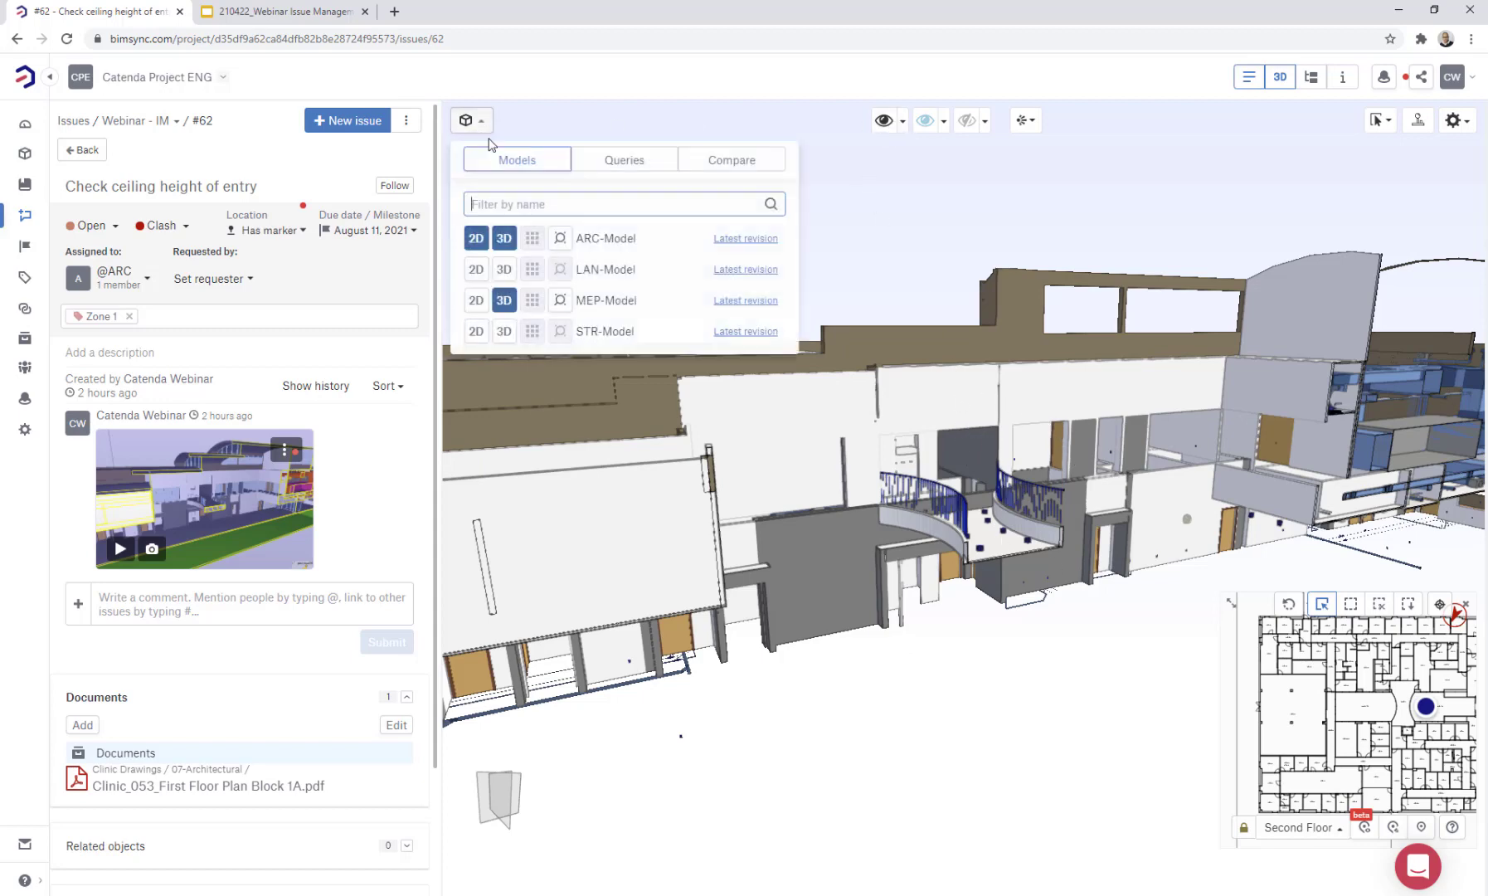
pyautogui.click(503, 269)
pyautogui.click(504, 331)
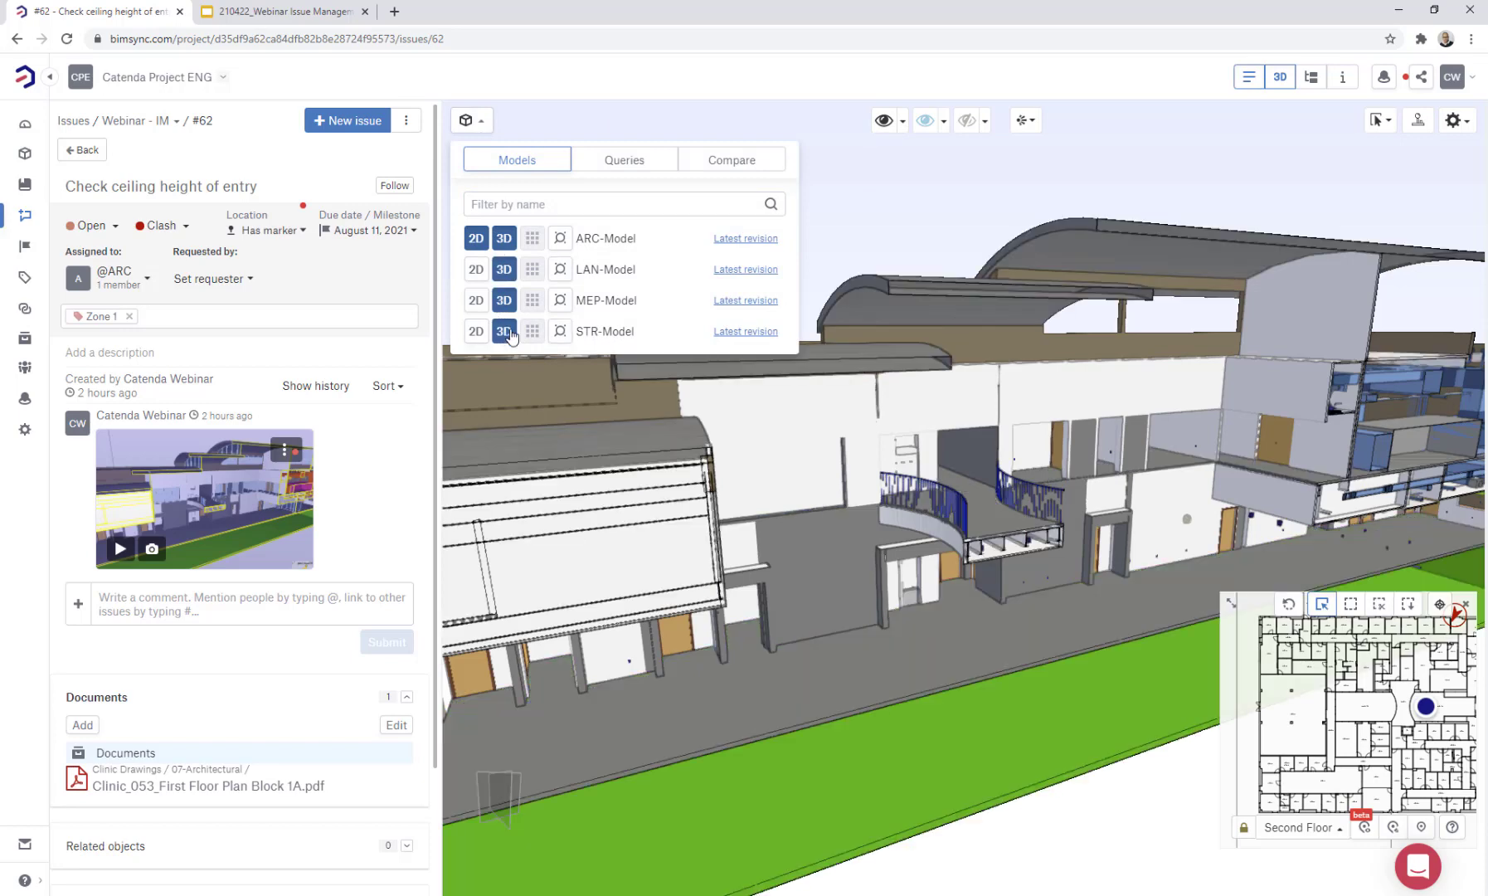
pyautogui.click(863, 198)
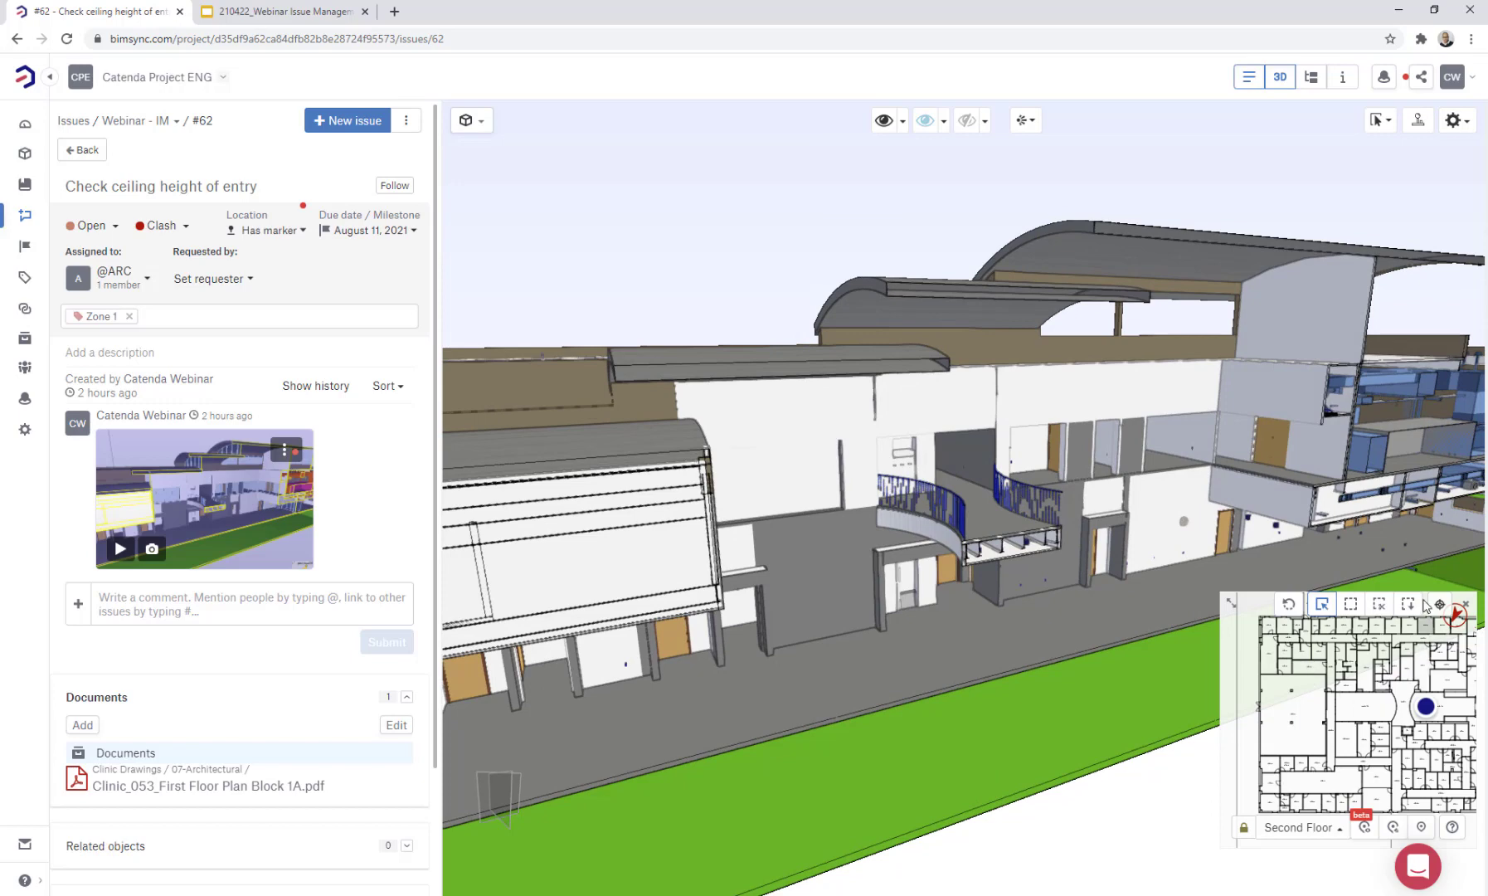
# Clip the model to a rectangular region on the Second Floor plan at Storey height and examine the ducts inside it
pyautogui.click(1380, 607)
pyautogui.moveTo(1310, 653); pyautogui.dragTo(1379, 713)
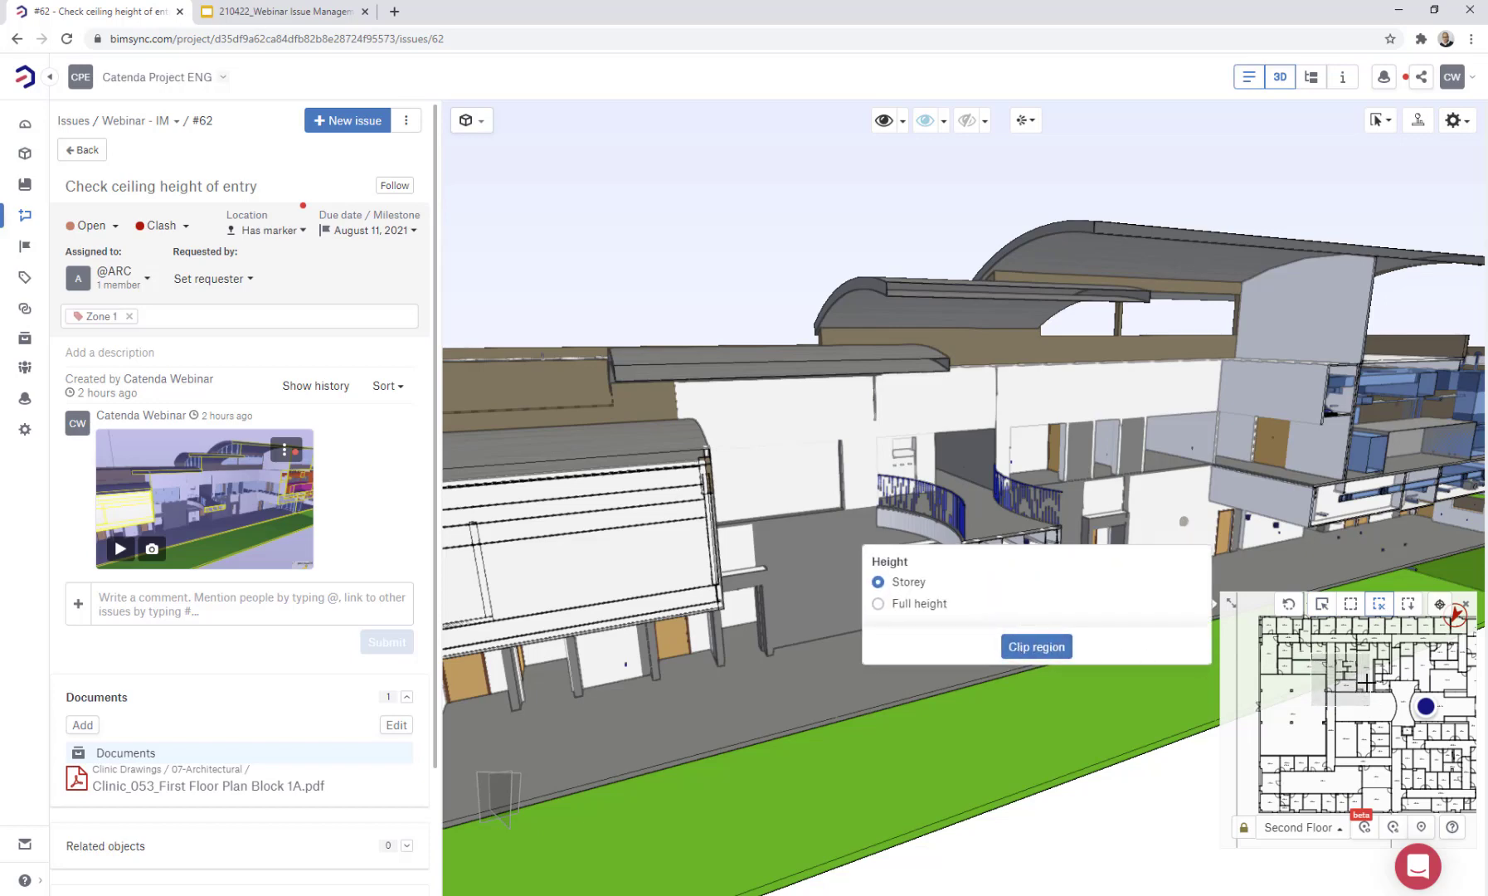
pyautogui.click(1033, 650)
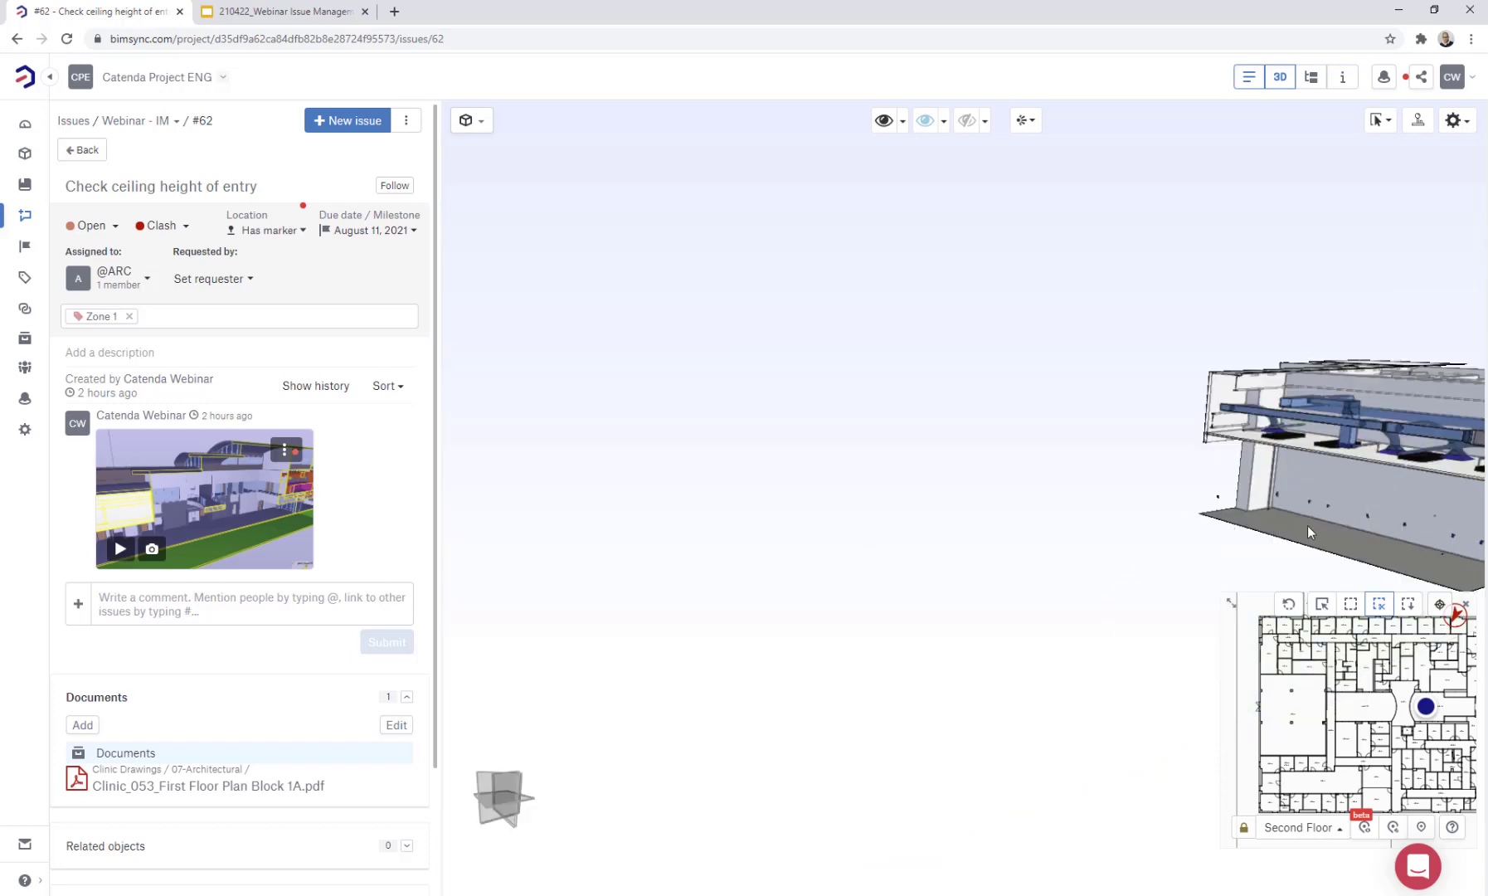
pyautogui.moveTo(1196, 514); pyautogui.dragTo(1071, 455)
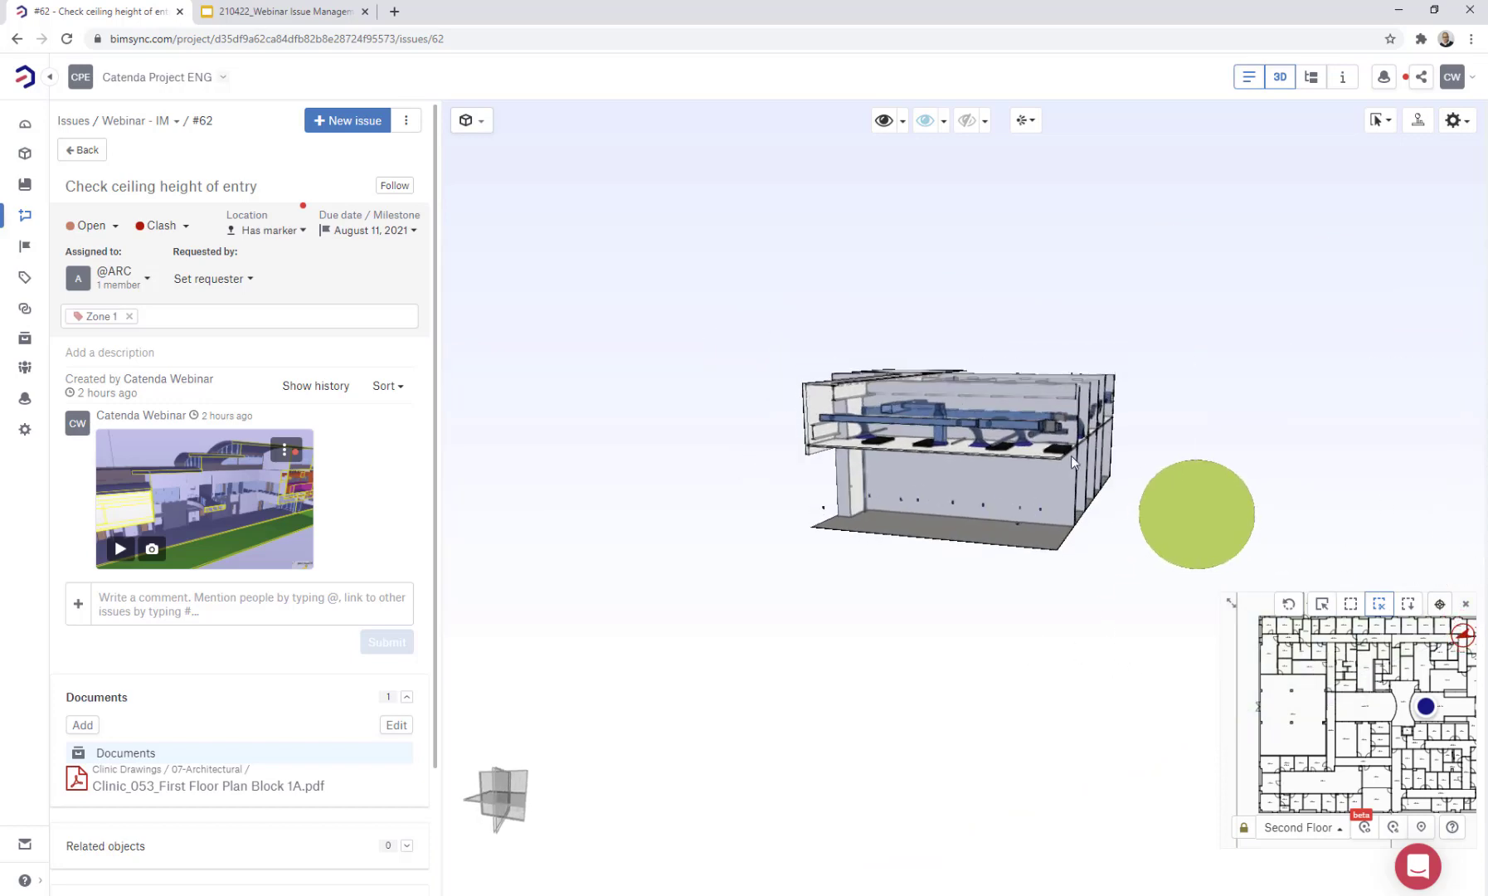
pyautogui.scroll(10, 1037, 449)
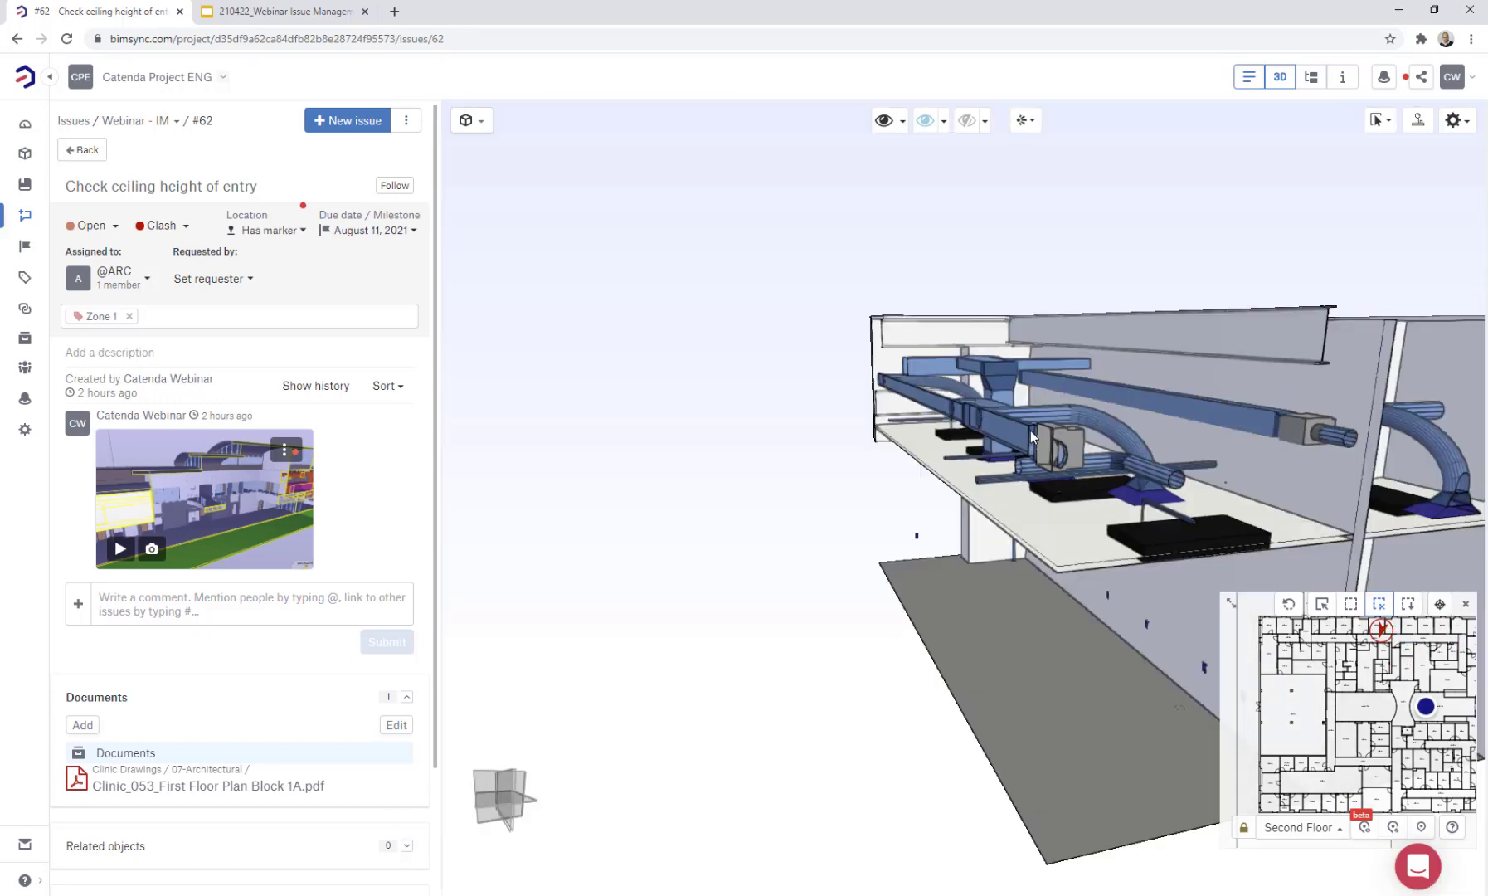
pyautogui.scroll(5, 1236, 431)
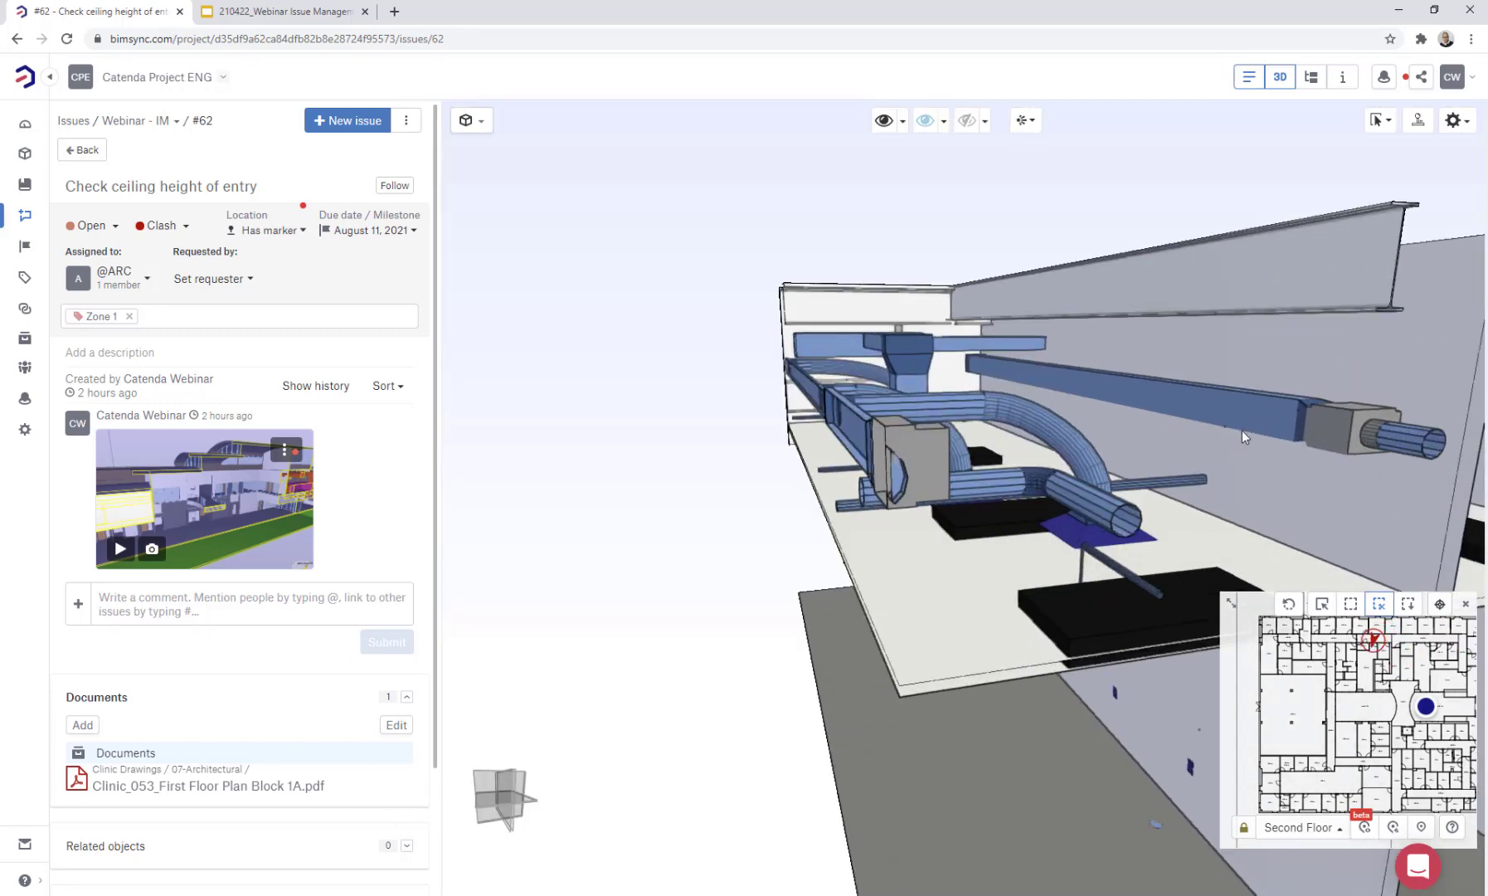
pyautogui.scroll(-1, 1245, 461)
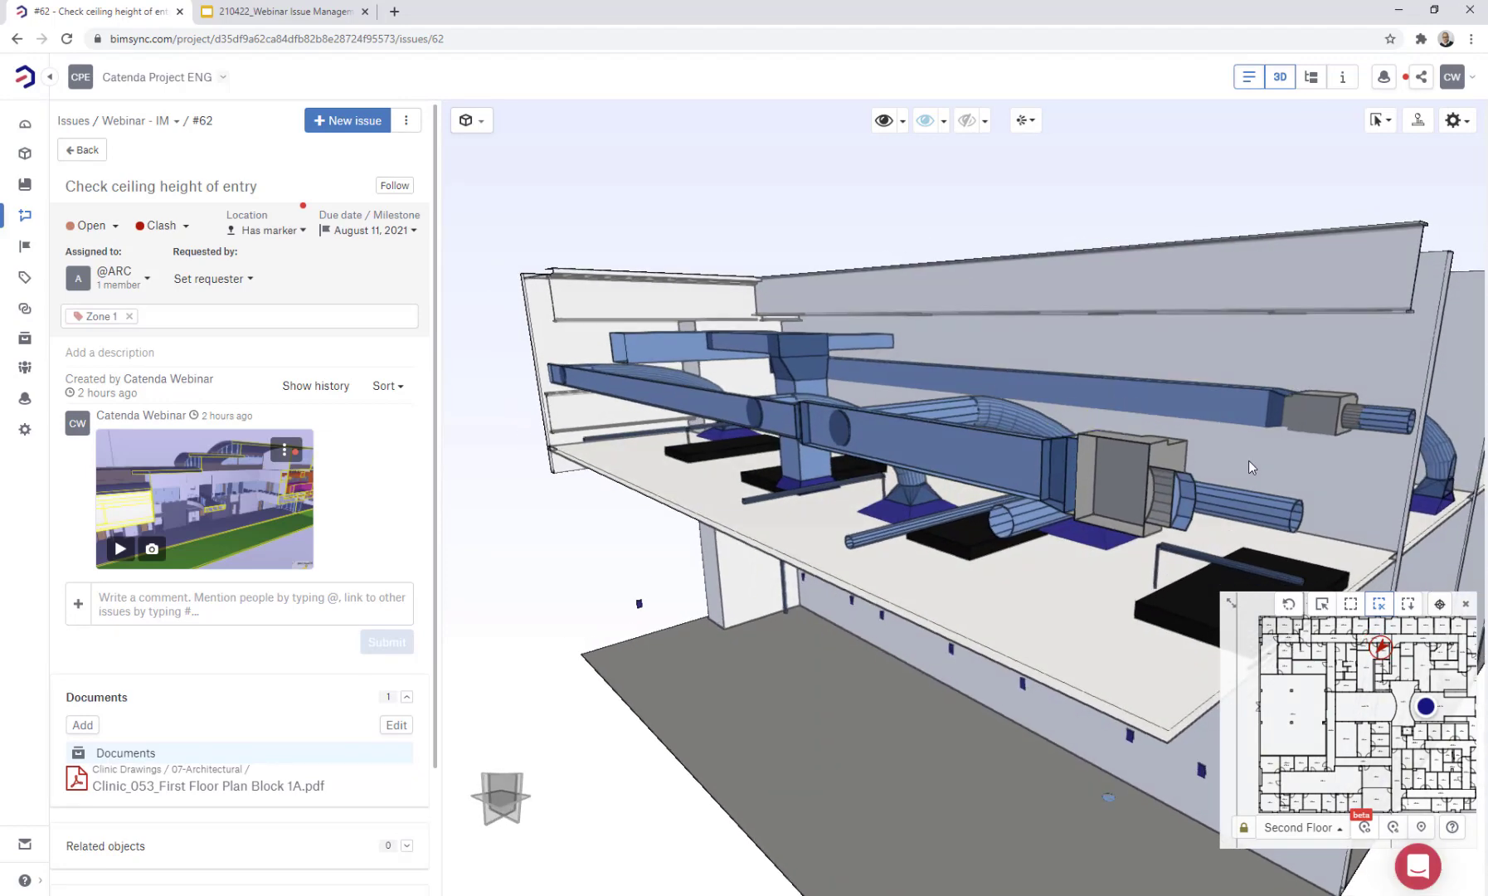
# Enlarge the 2D floor plan over the model, restore its small size and close it
pyautogui.click(1231, 602)
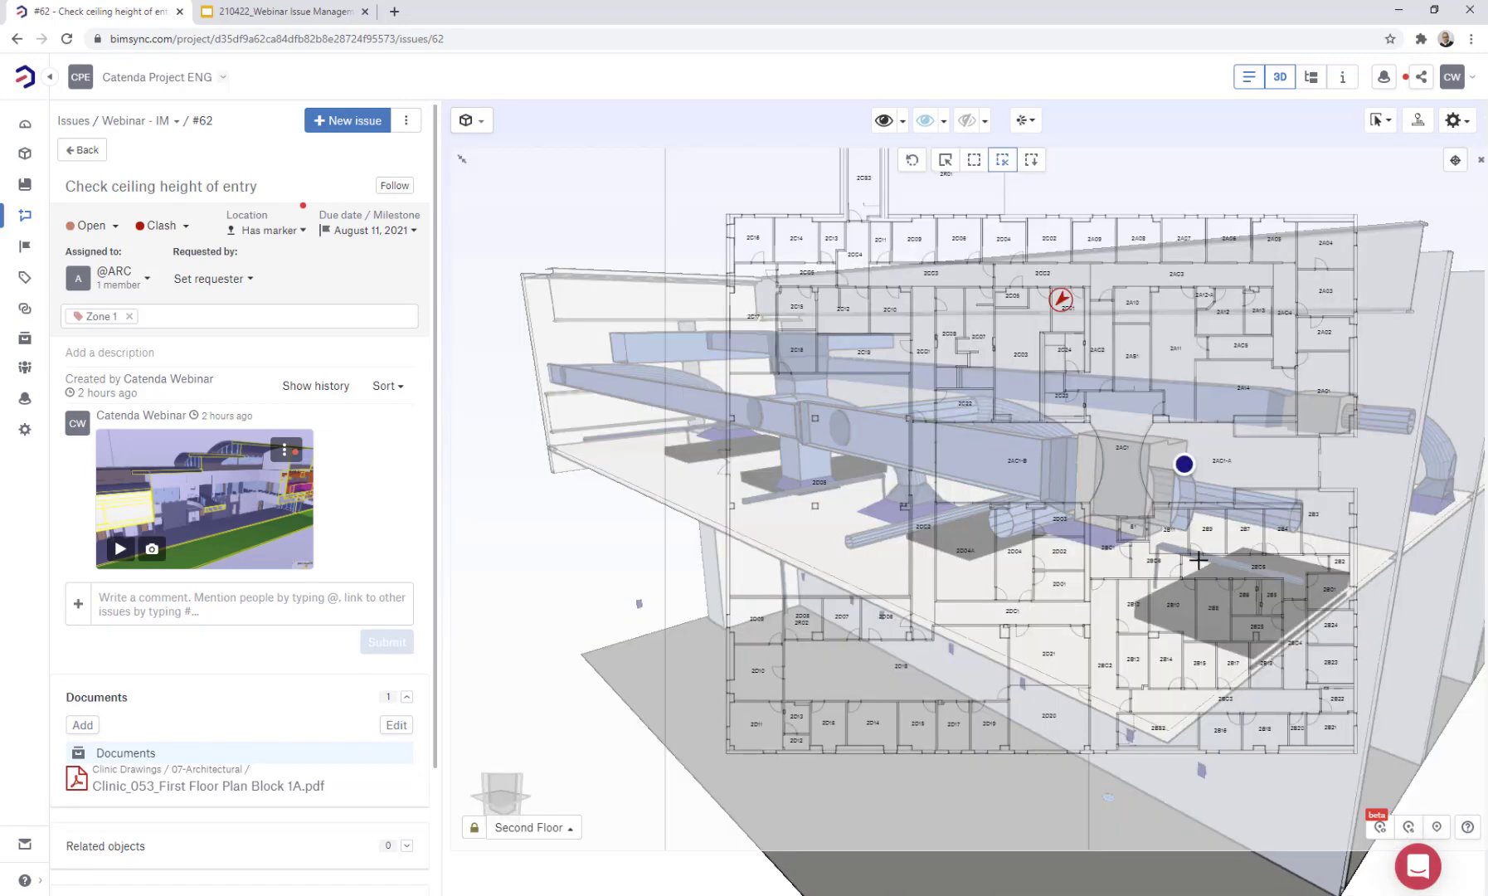
pyautogui.click(464, 163)
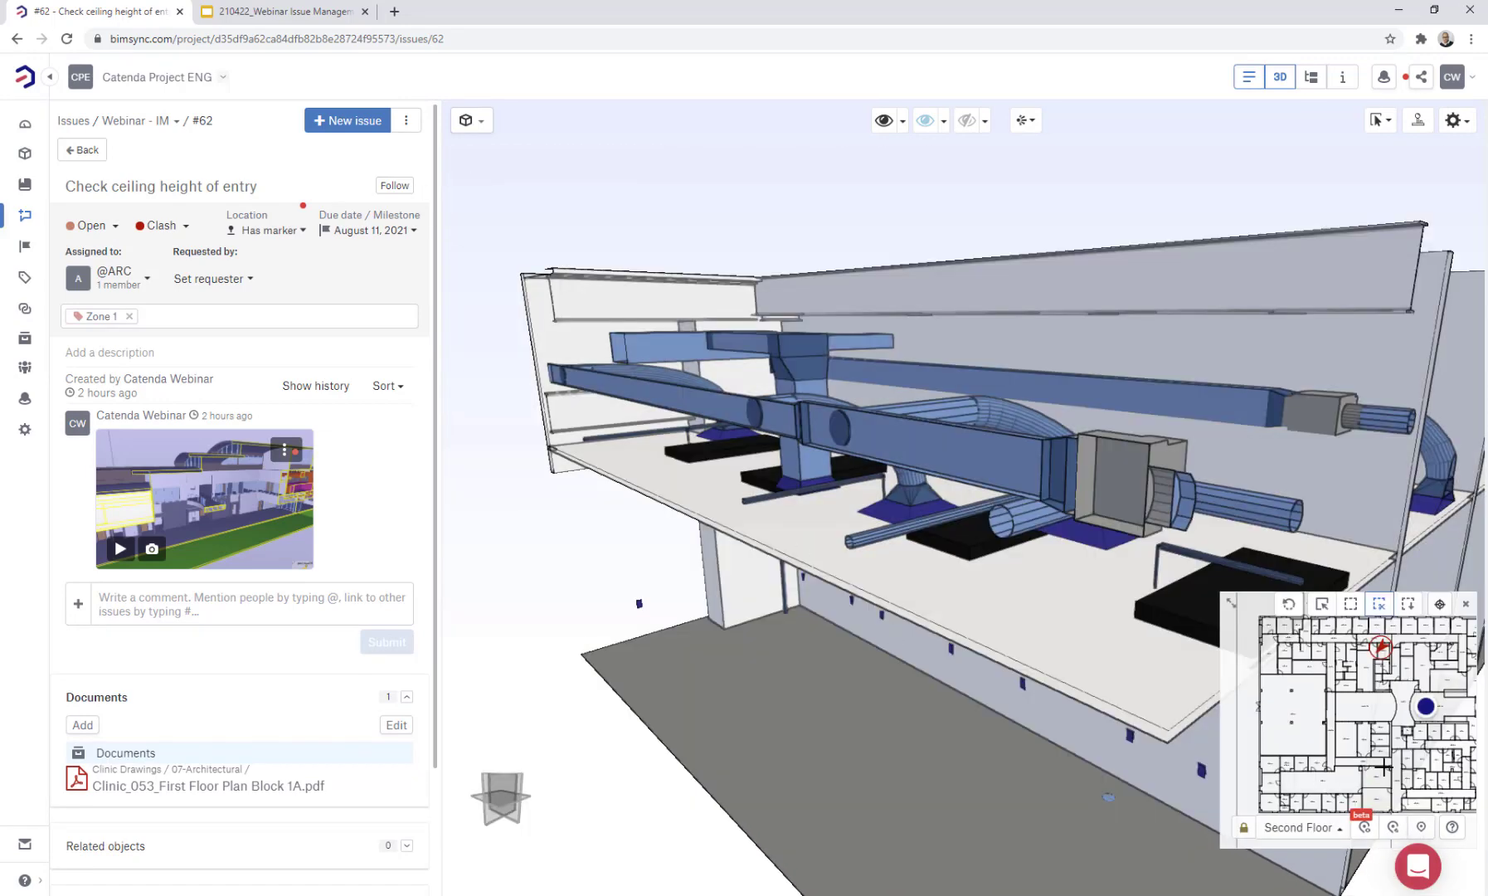
pyautogui.click(1467, 605)
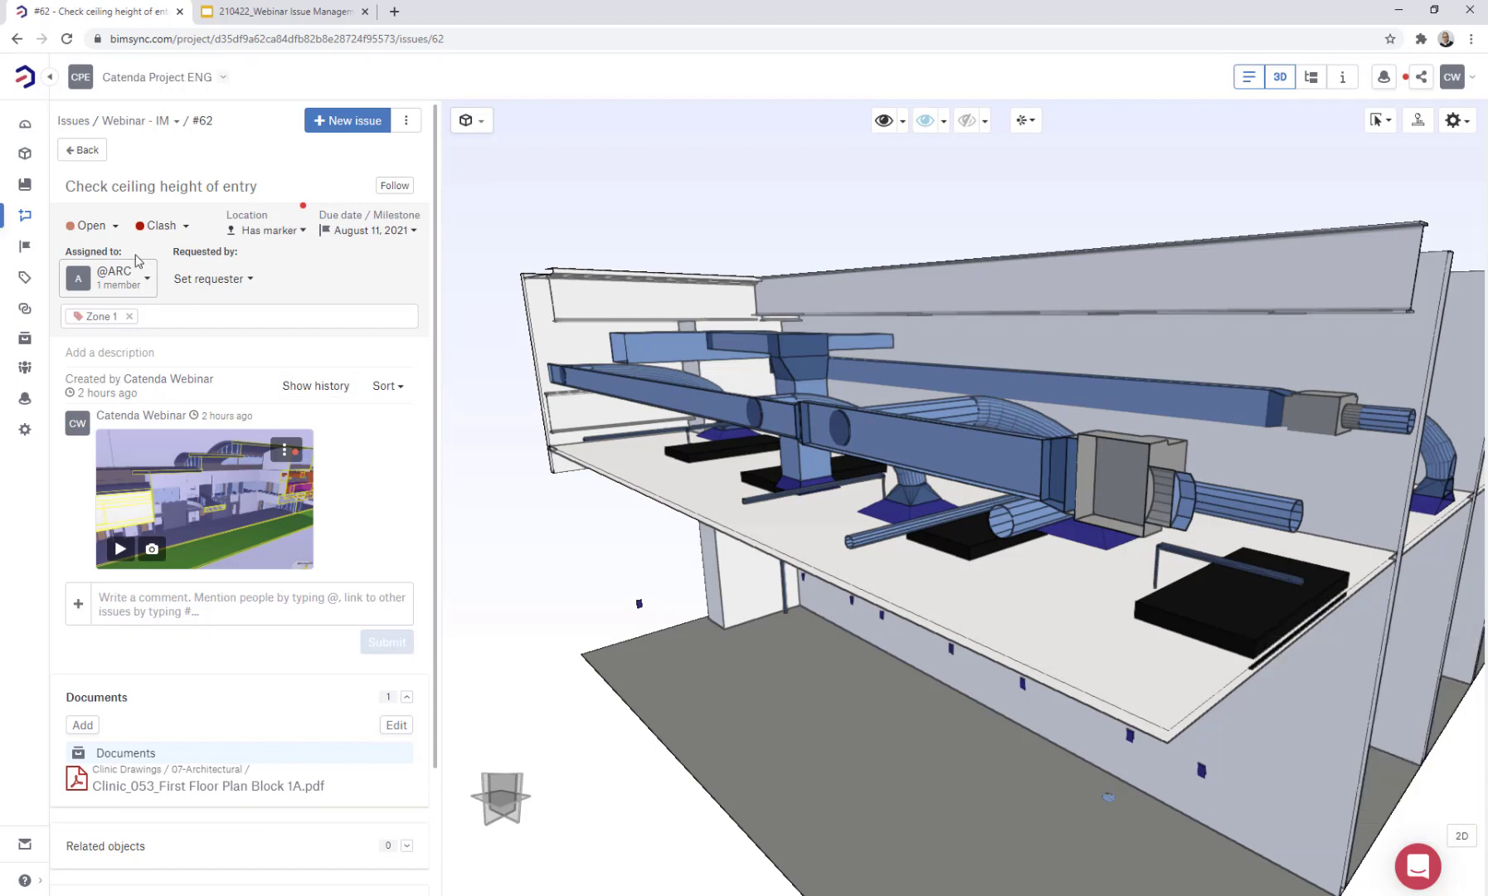
# Create a new issue titled "Webinar- Test123445" from the current clipped 3D view and submit it
pyautogui.click(348, 123)
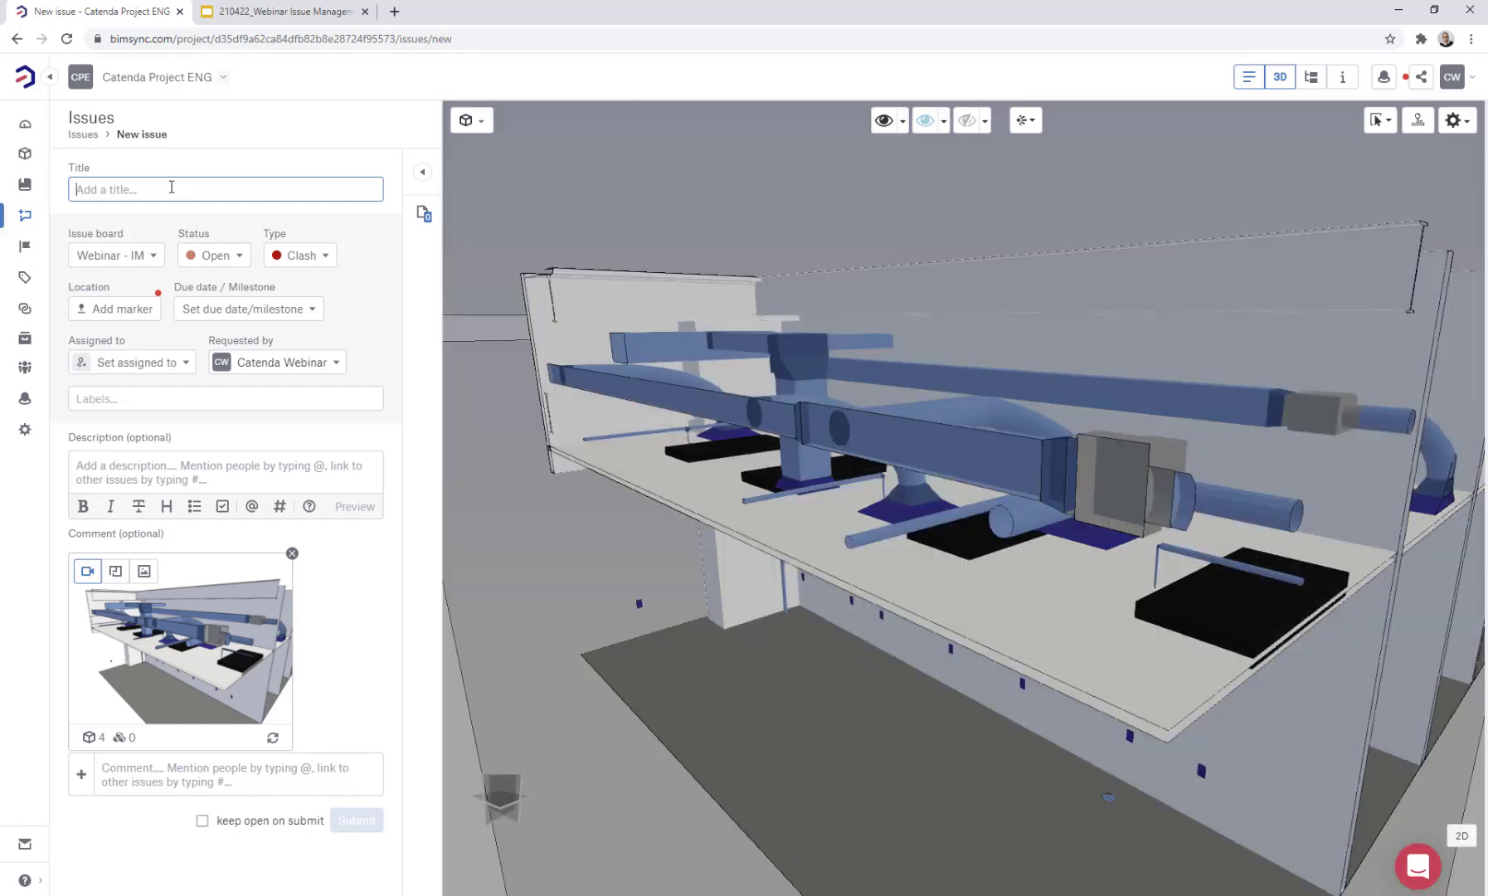
pyautogui.write('Webinar- ')
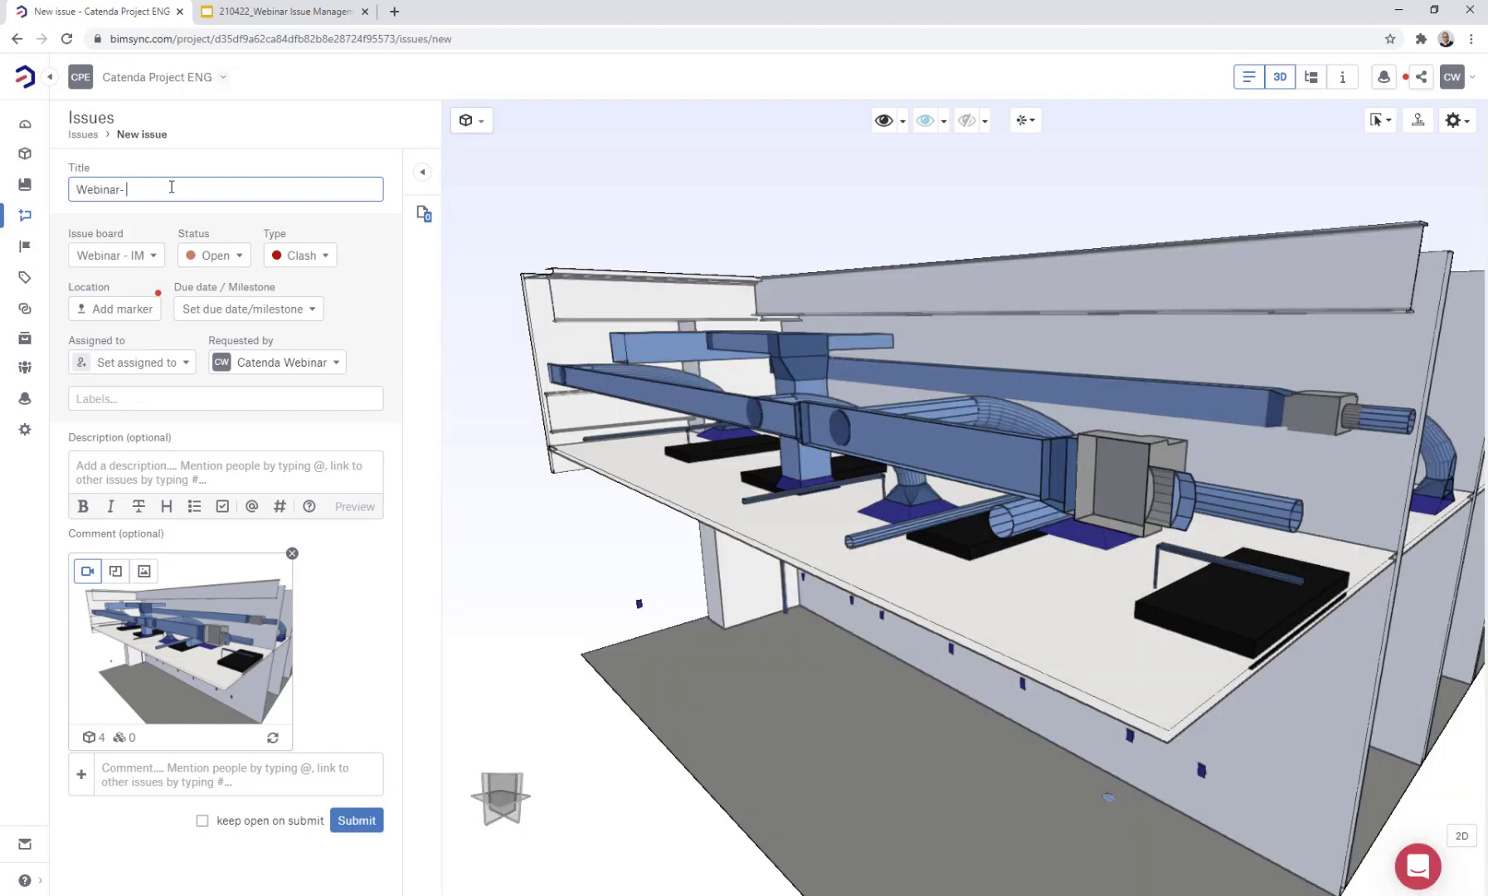
pyautogui.write('Test123445')
pyautogui.click(187, 367)
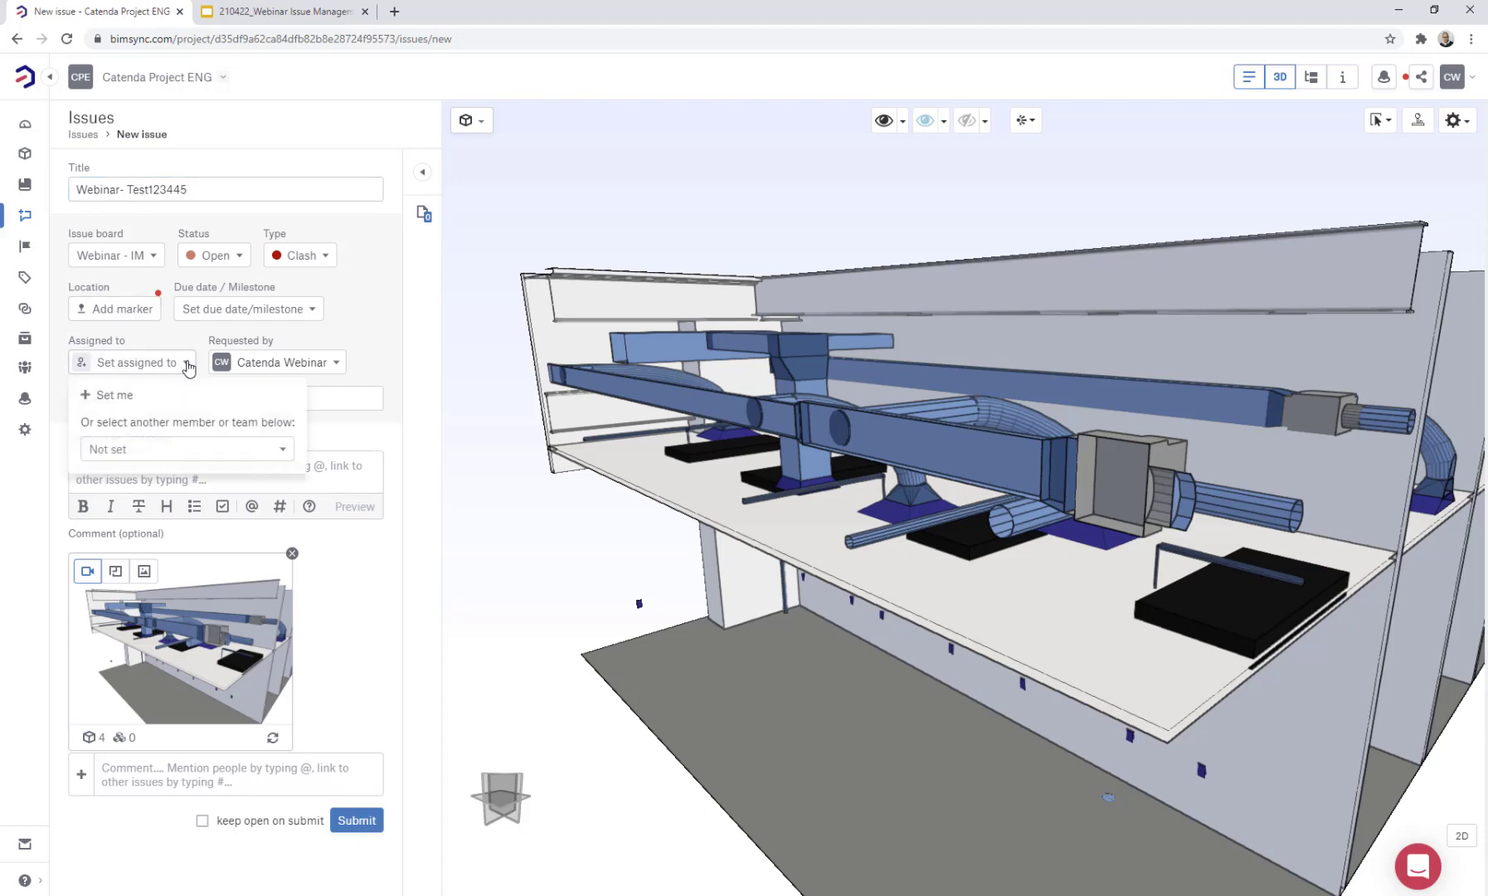
pyautogui.click(373, 324)
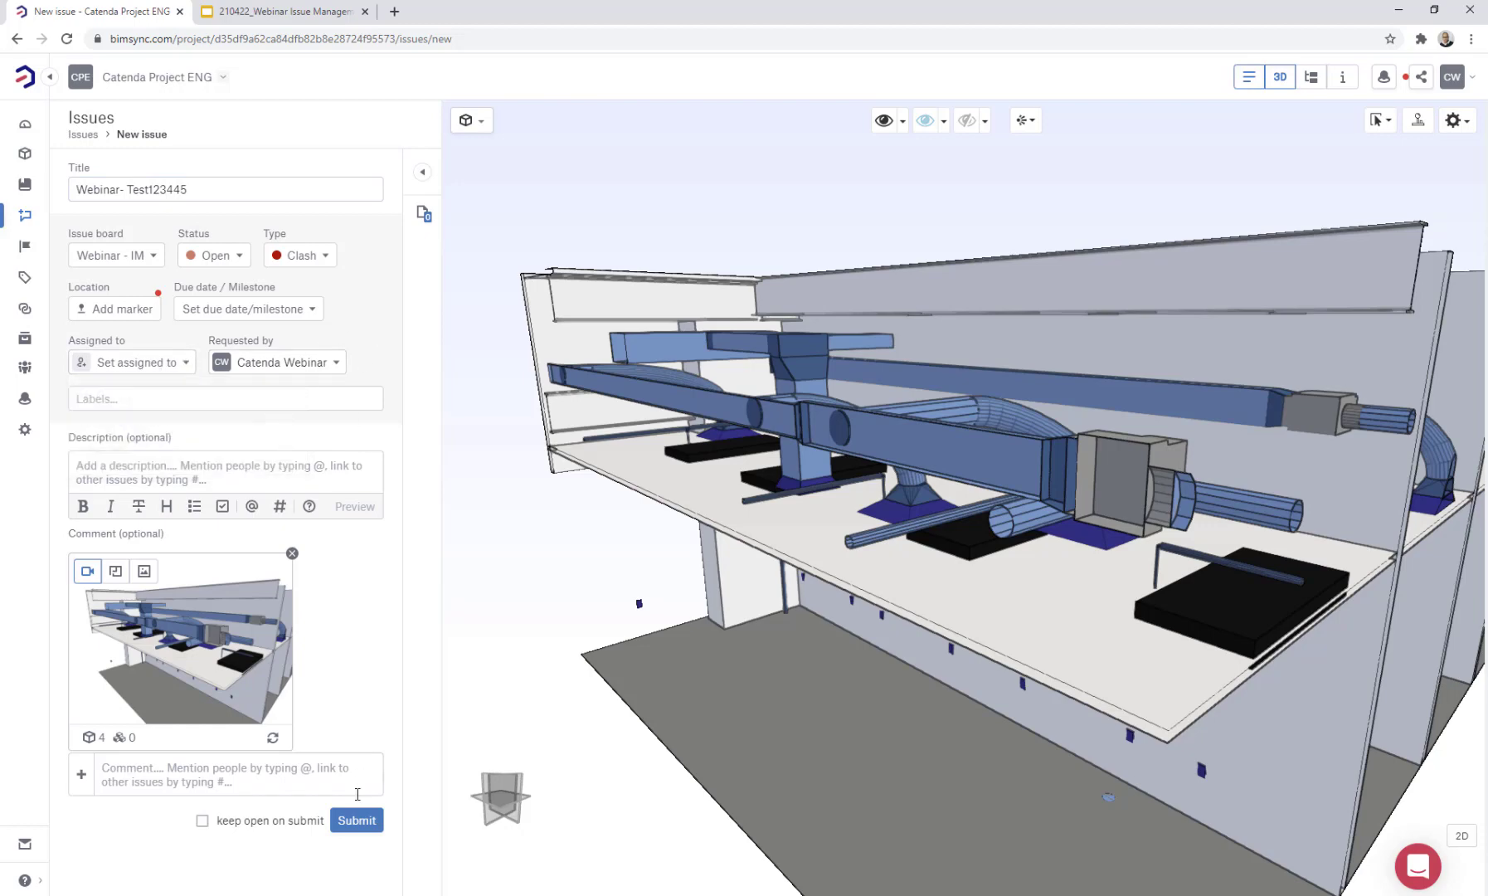
pyautogui.click(358, 821)
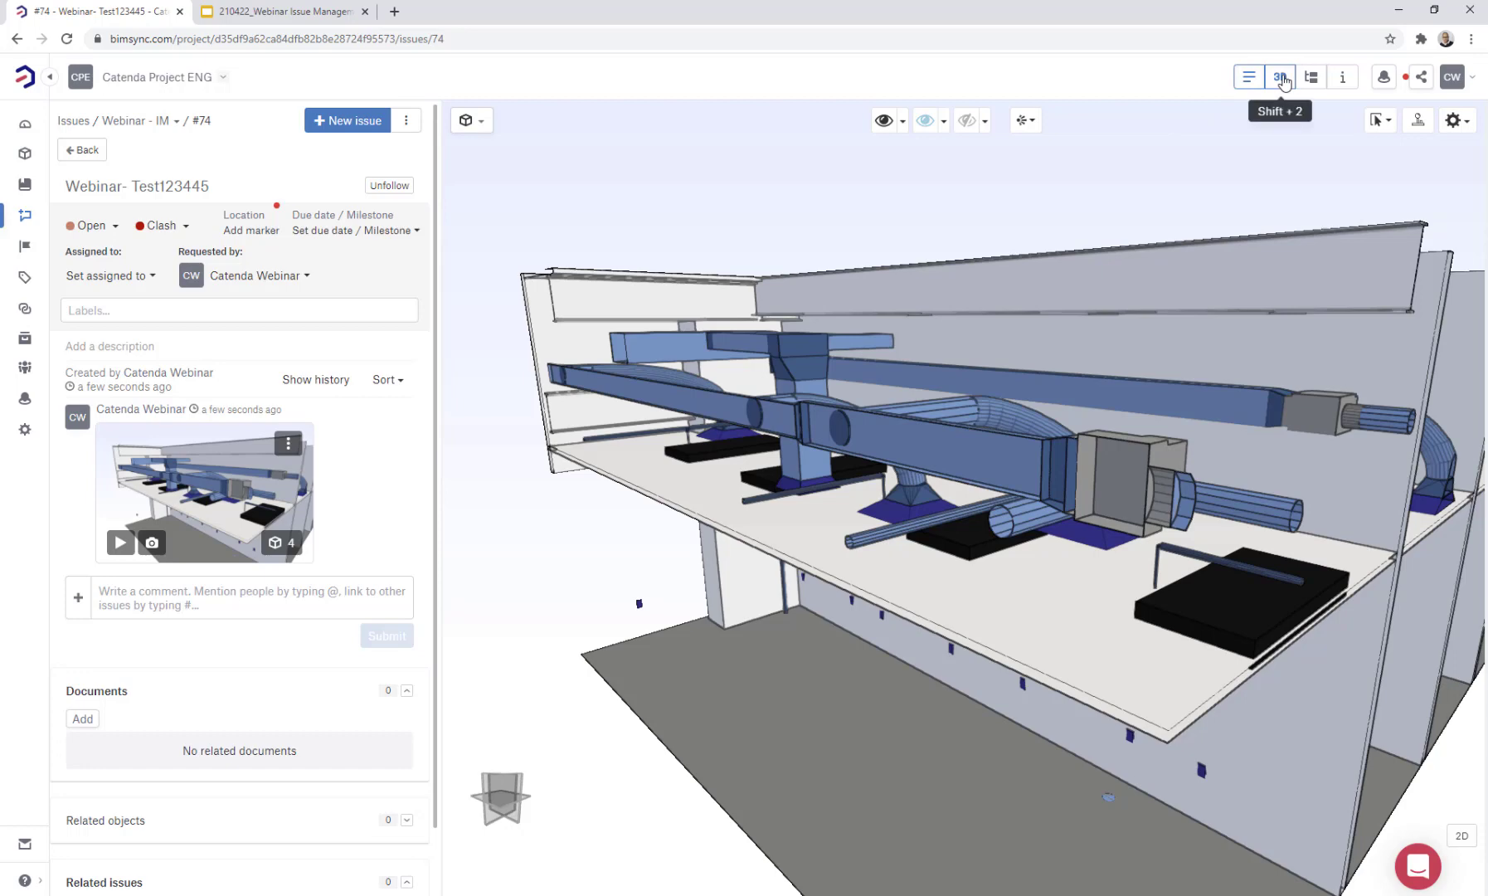
# Hide the 3D view and review the Webinar - IM board's issue list with its search and filter options
pyautogui.click(1281, 78)
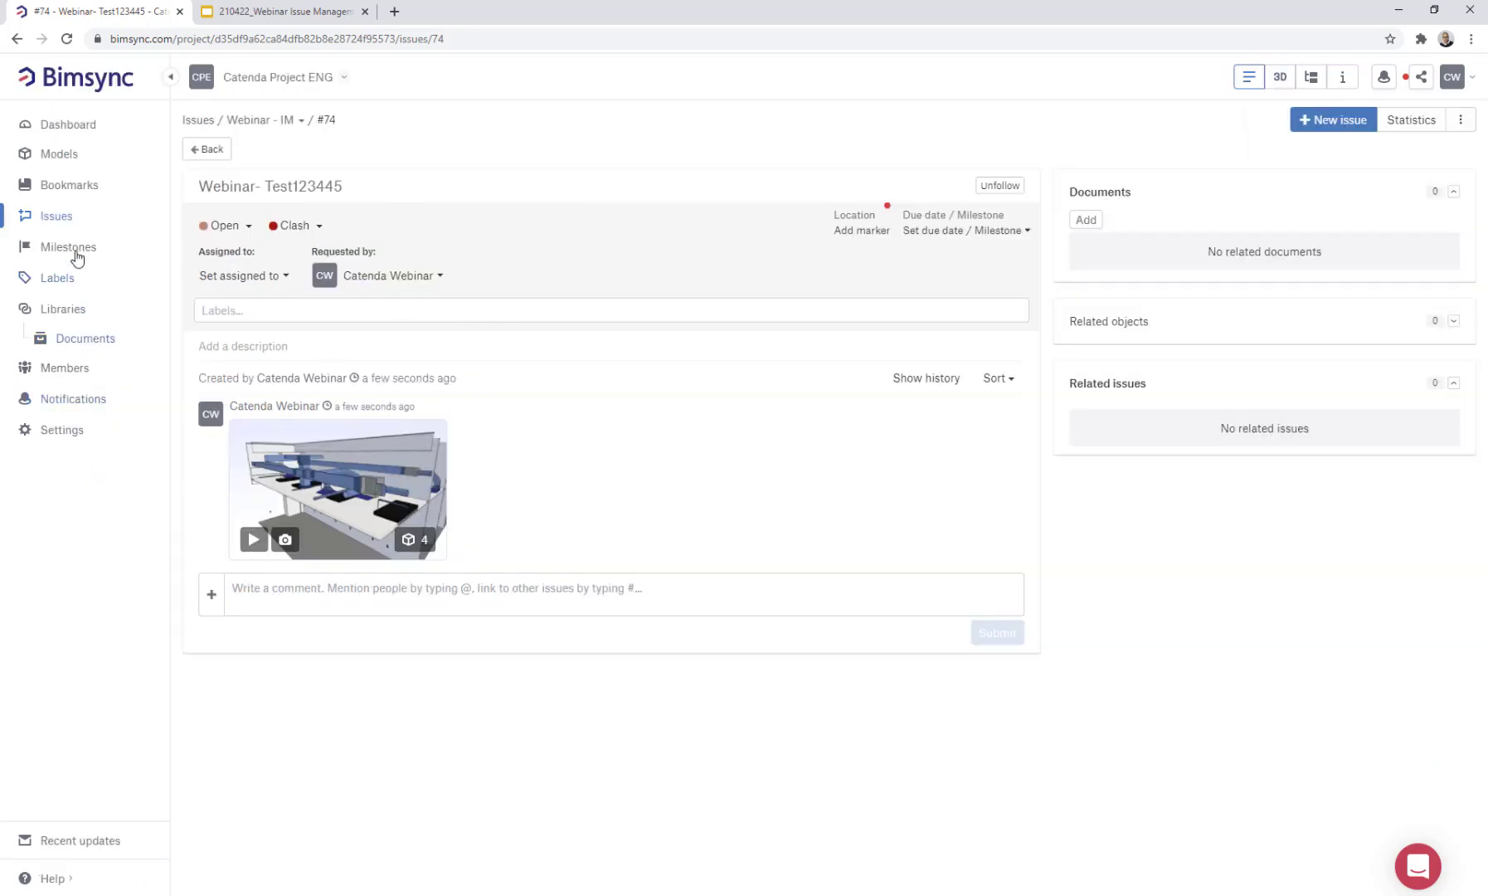
pyautogui.click(63, 219)
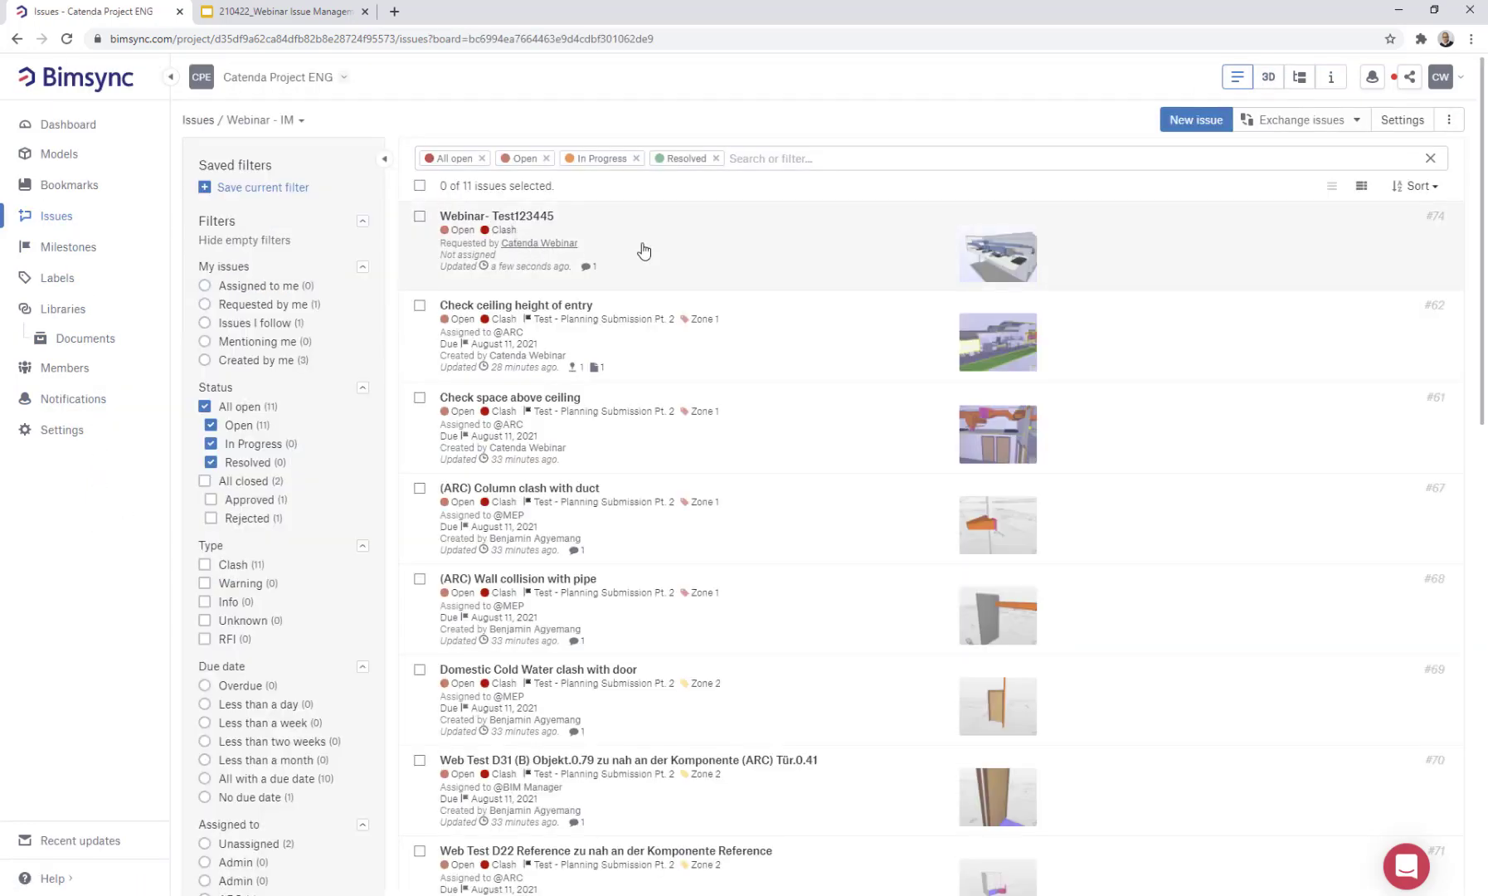
pyautogui.click(778, 159)
pyautogui.click(846, 121)
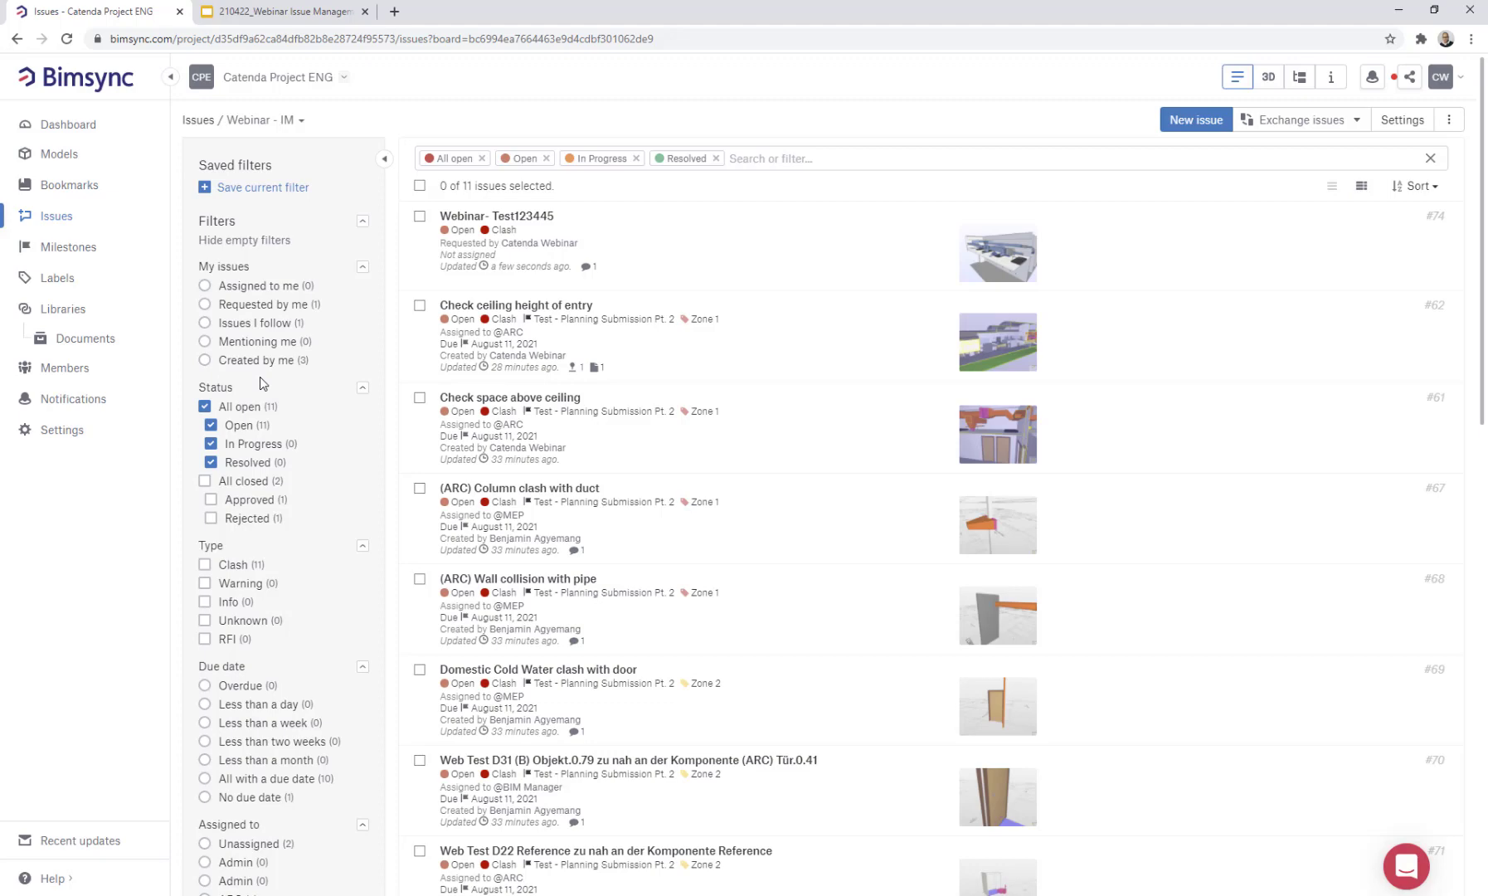
pyautogui.scroll(-5, 260, 389)
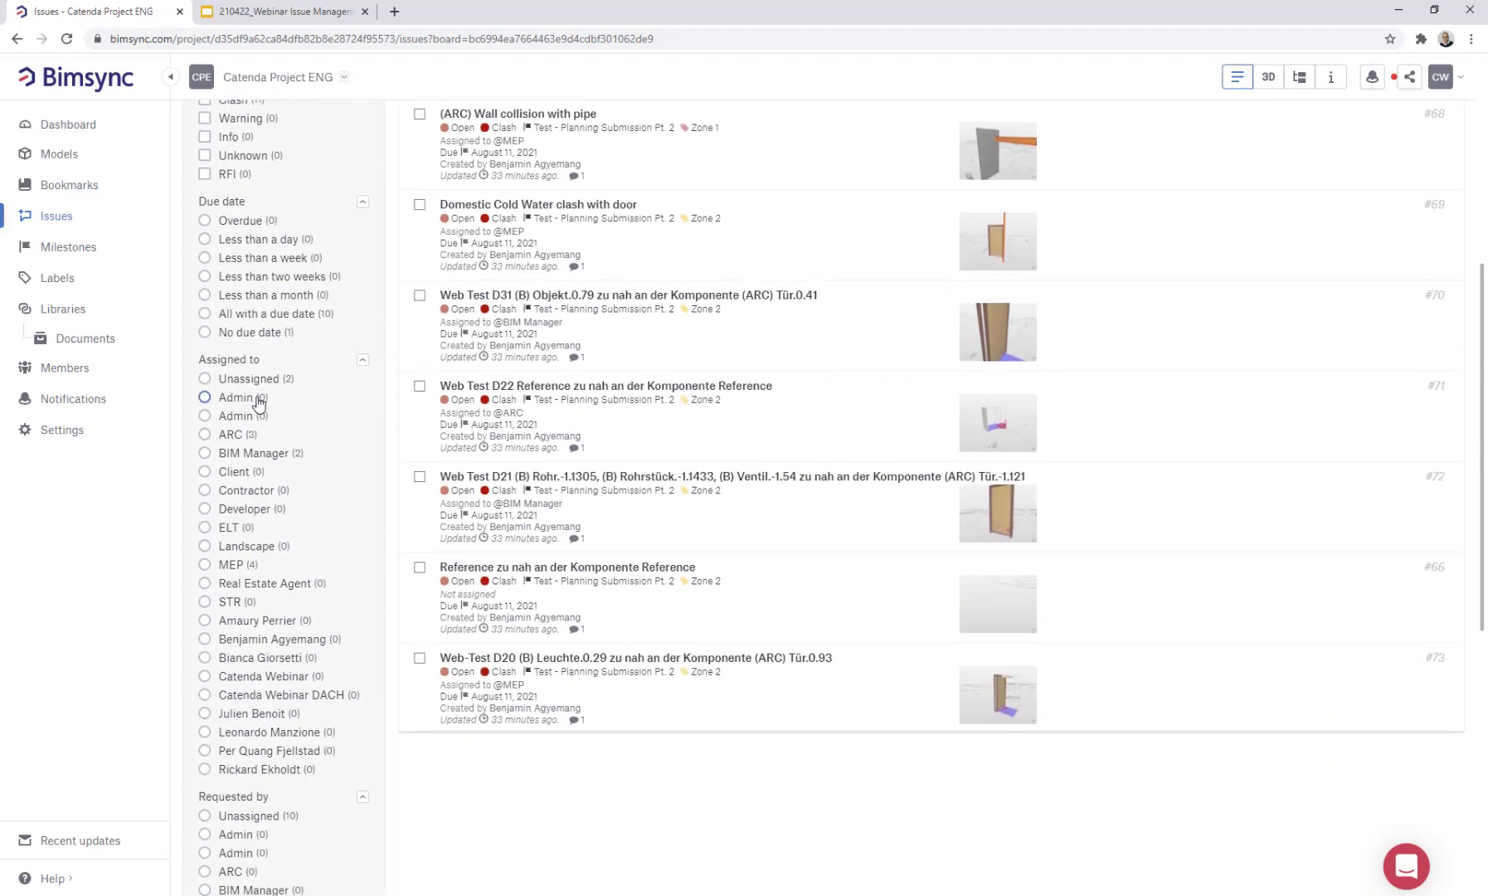
pyautogui.scroll(6, 256, 399)
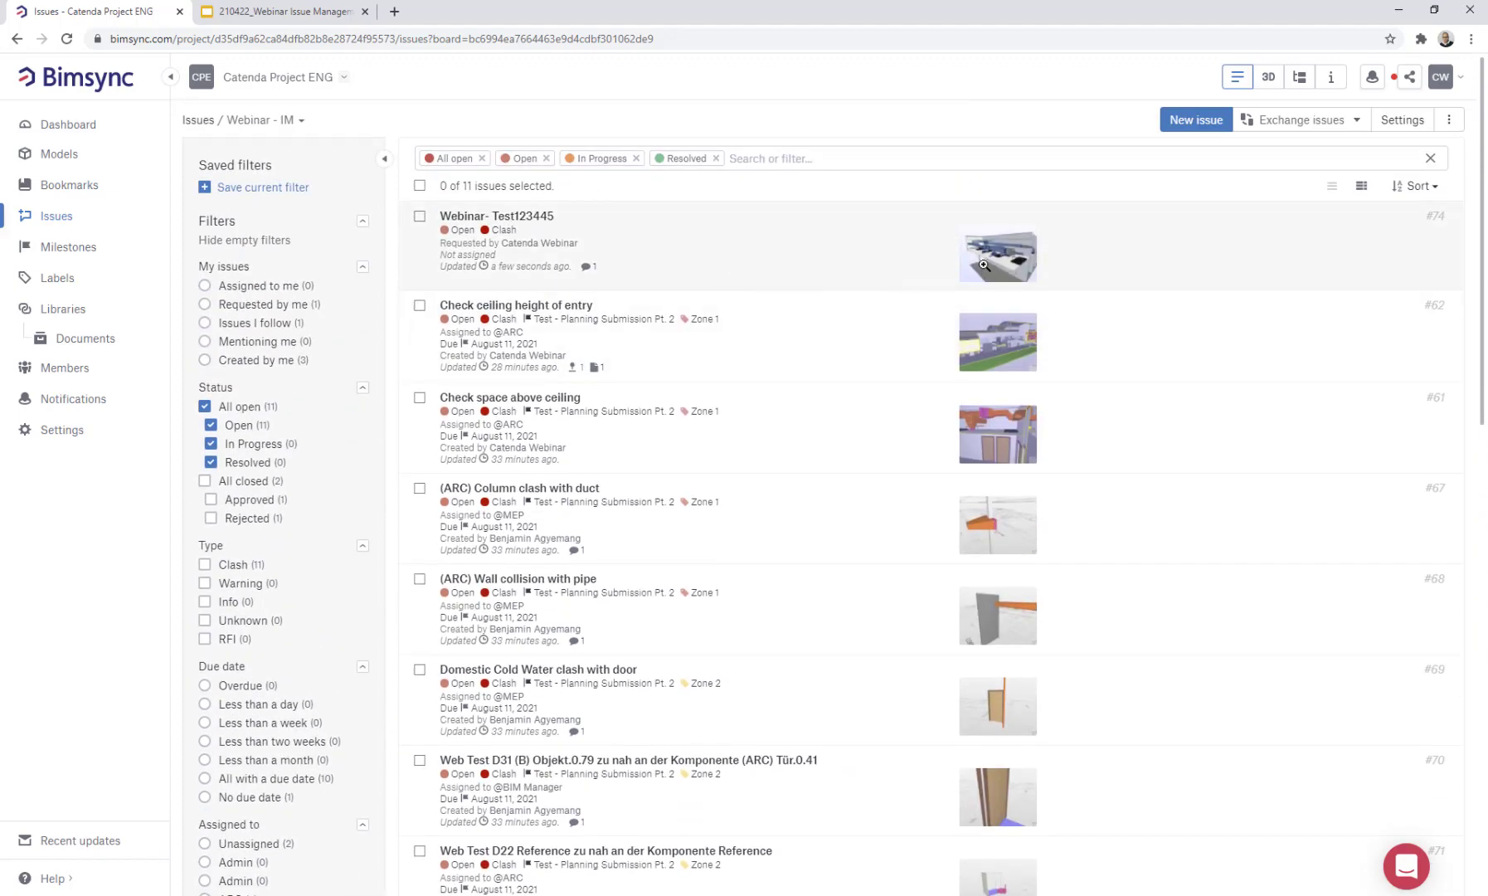
# Set the status of the issue "Webinar- Test123445" to Resolved and submit the comment "Test comment" on it
pyautogui.click(463, 222)
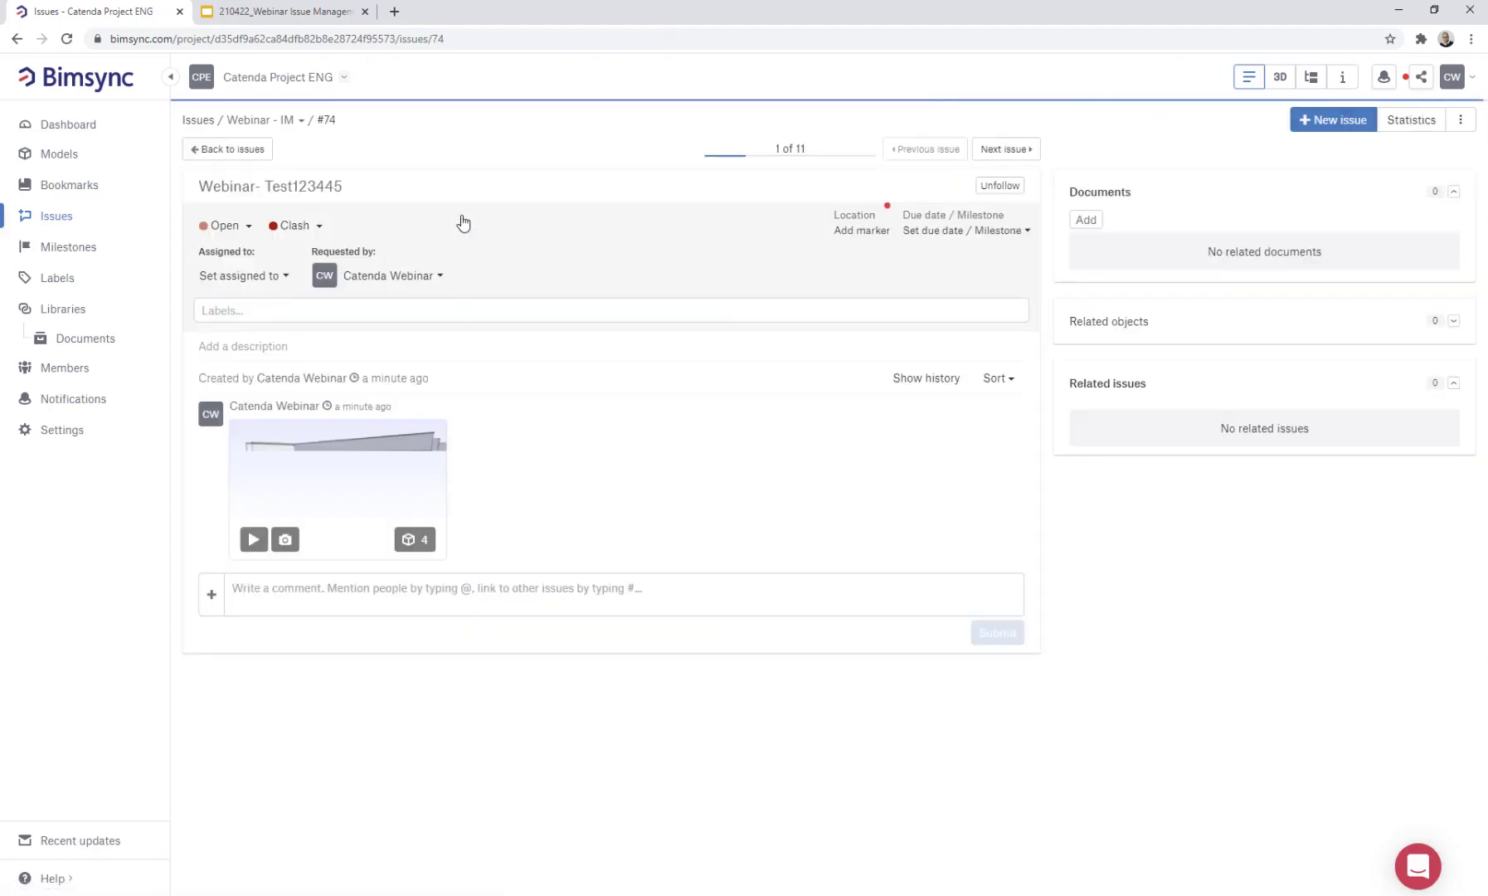
pyautogui.click(247, 226)
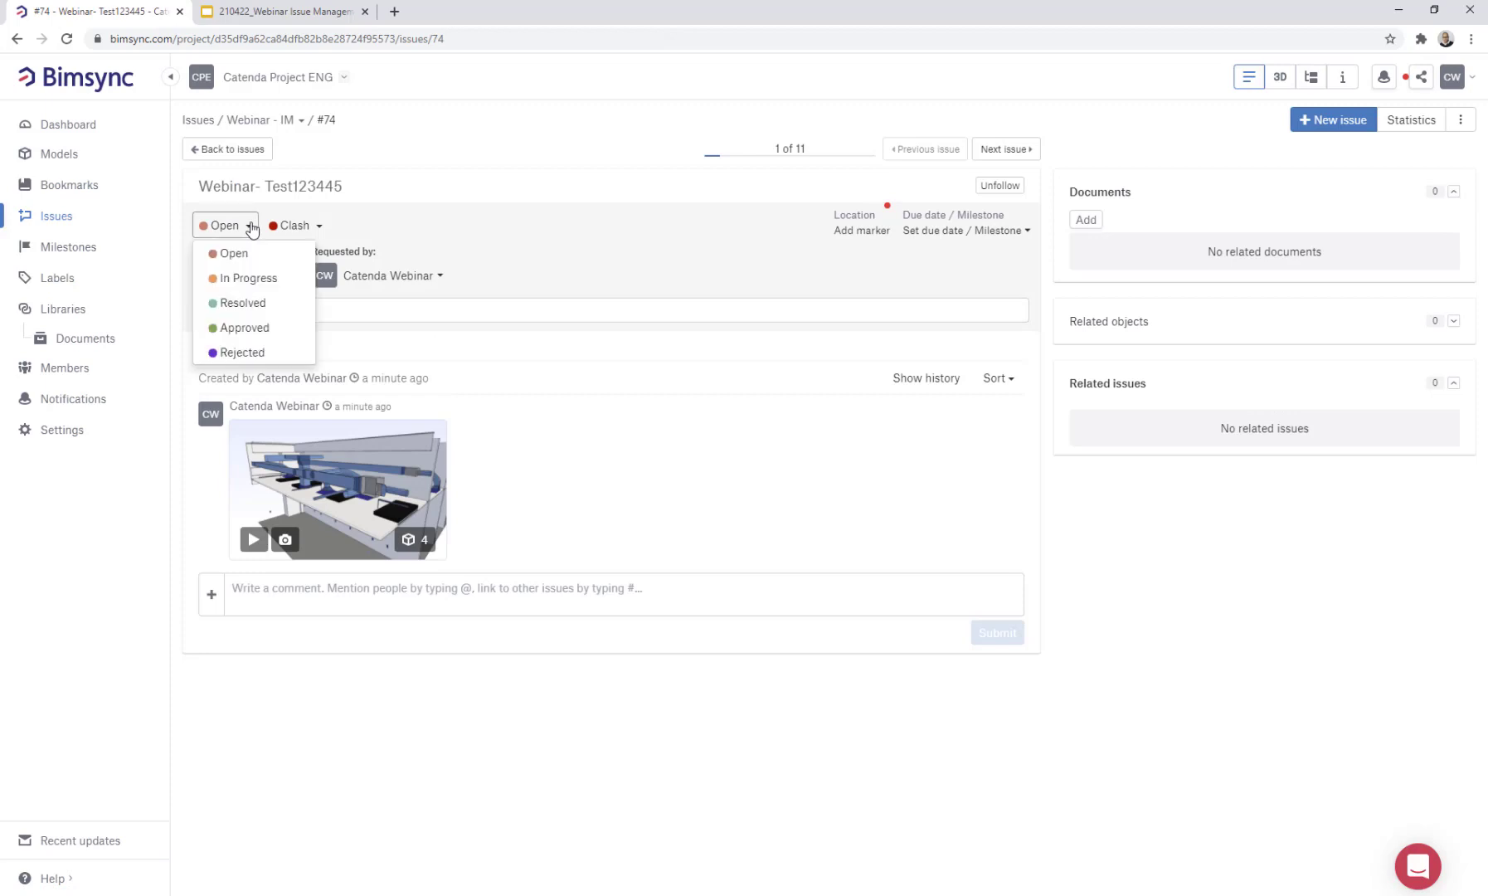
pyautogui.click(243, 304)
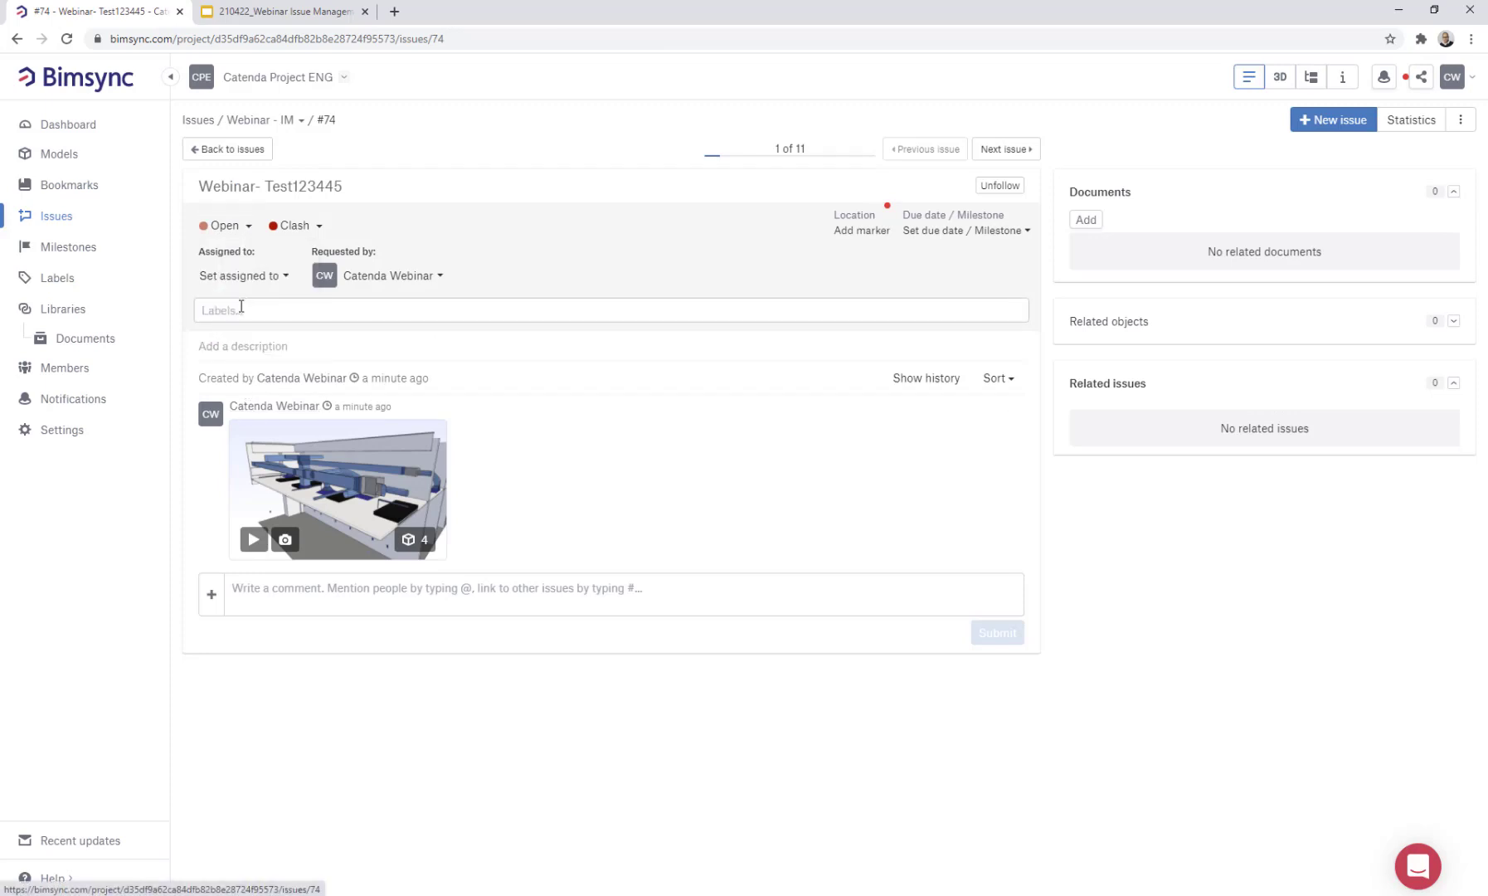
pyautogui.click(292, 587)
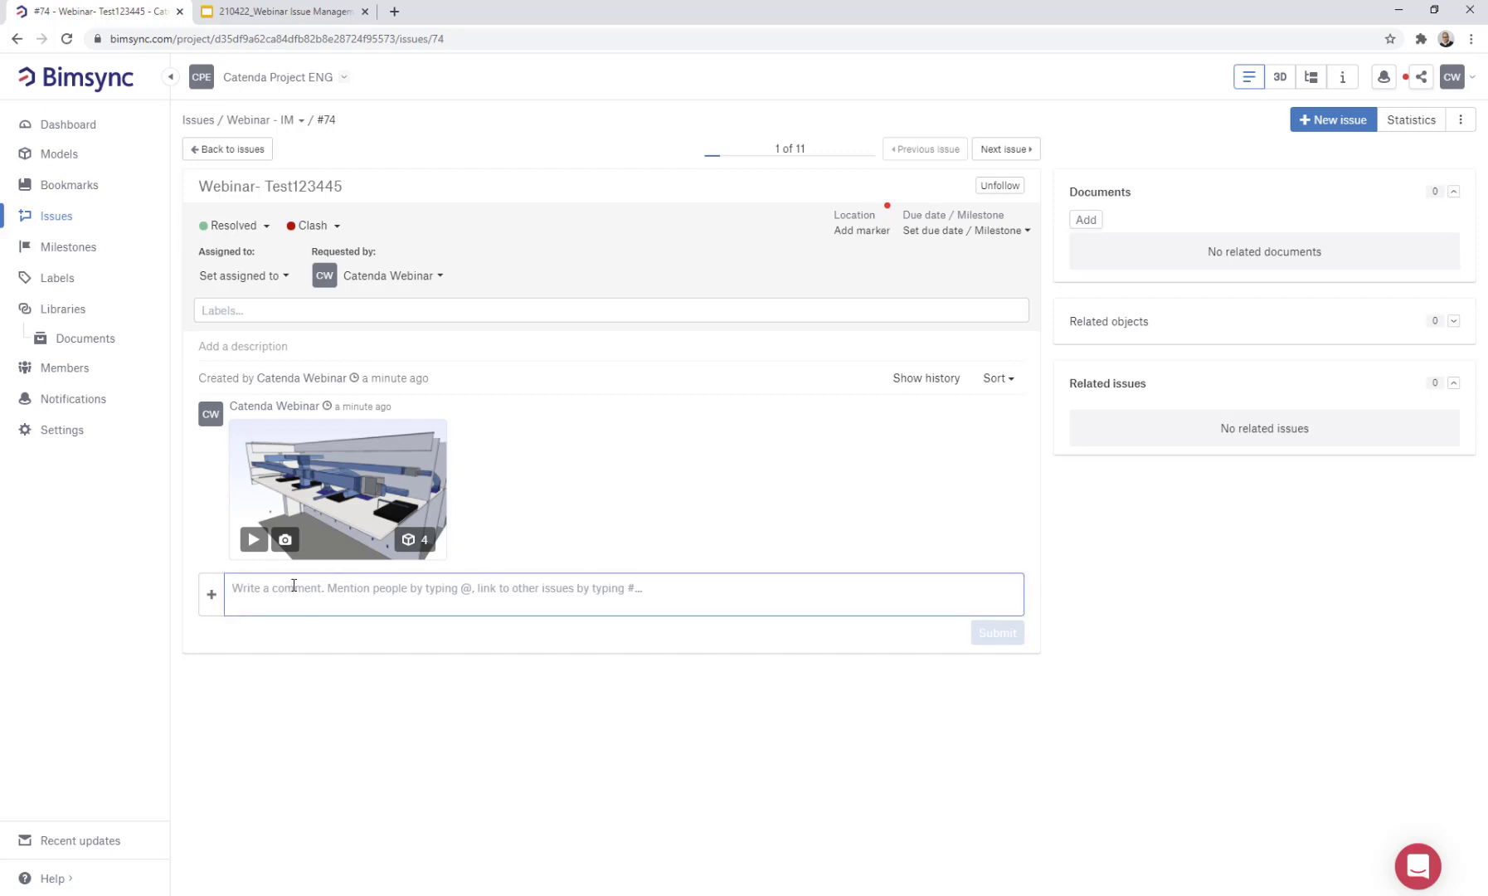
pyautogui.write('Test comment')
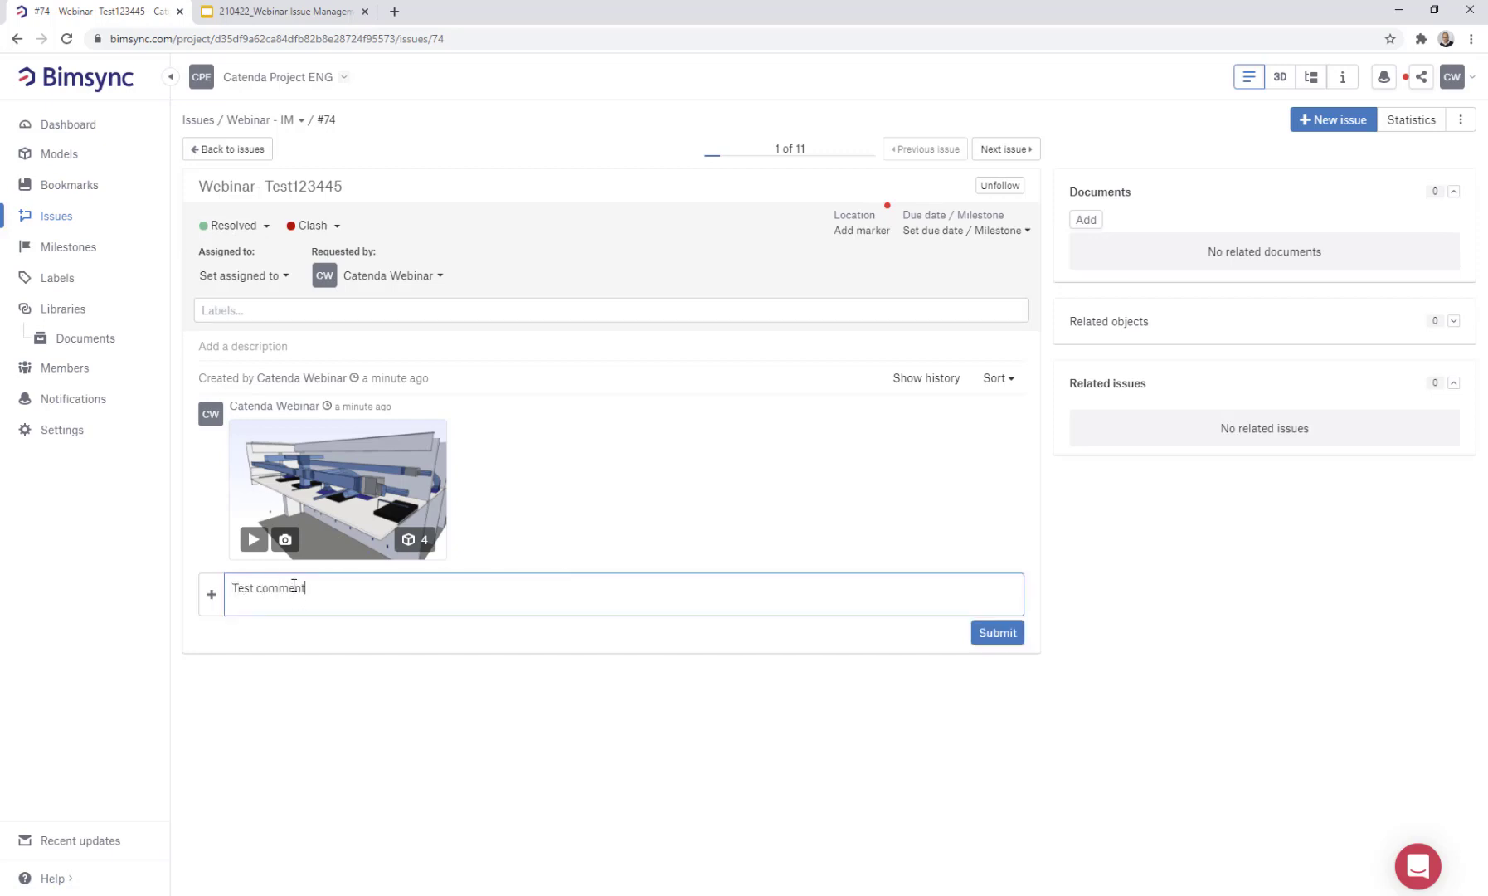
pyautogui.click(996, 632)
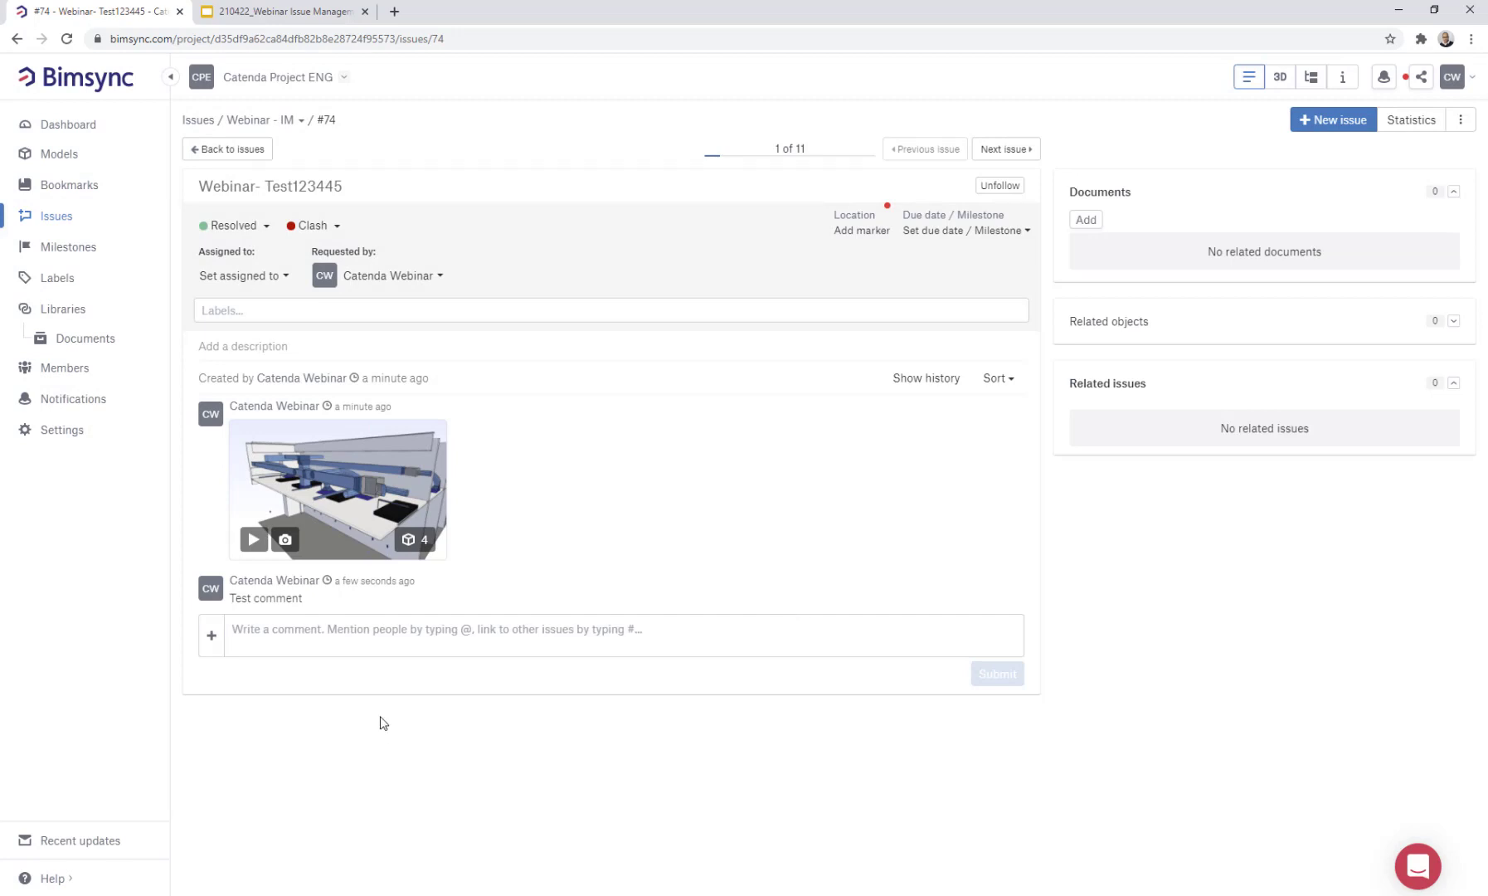
# Switch to the issue board "Webinar - IM - Tasks & Minutes" and open the description of "Agenda - Coordination M5" for editing
pyautogui.click(302, 123)
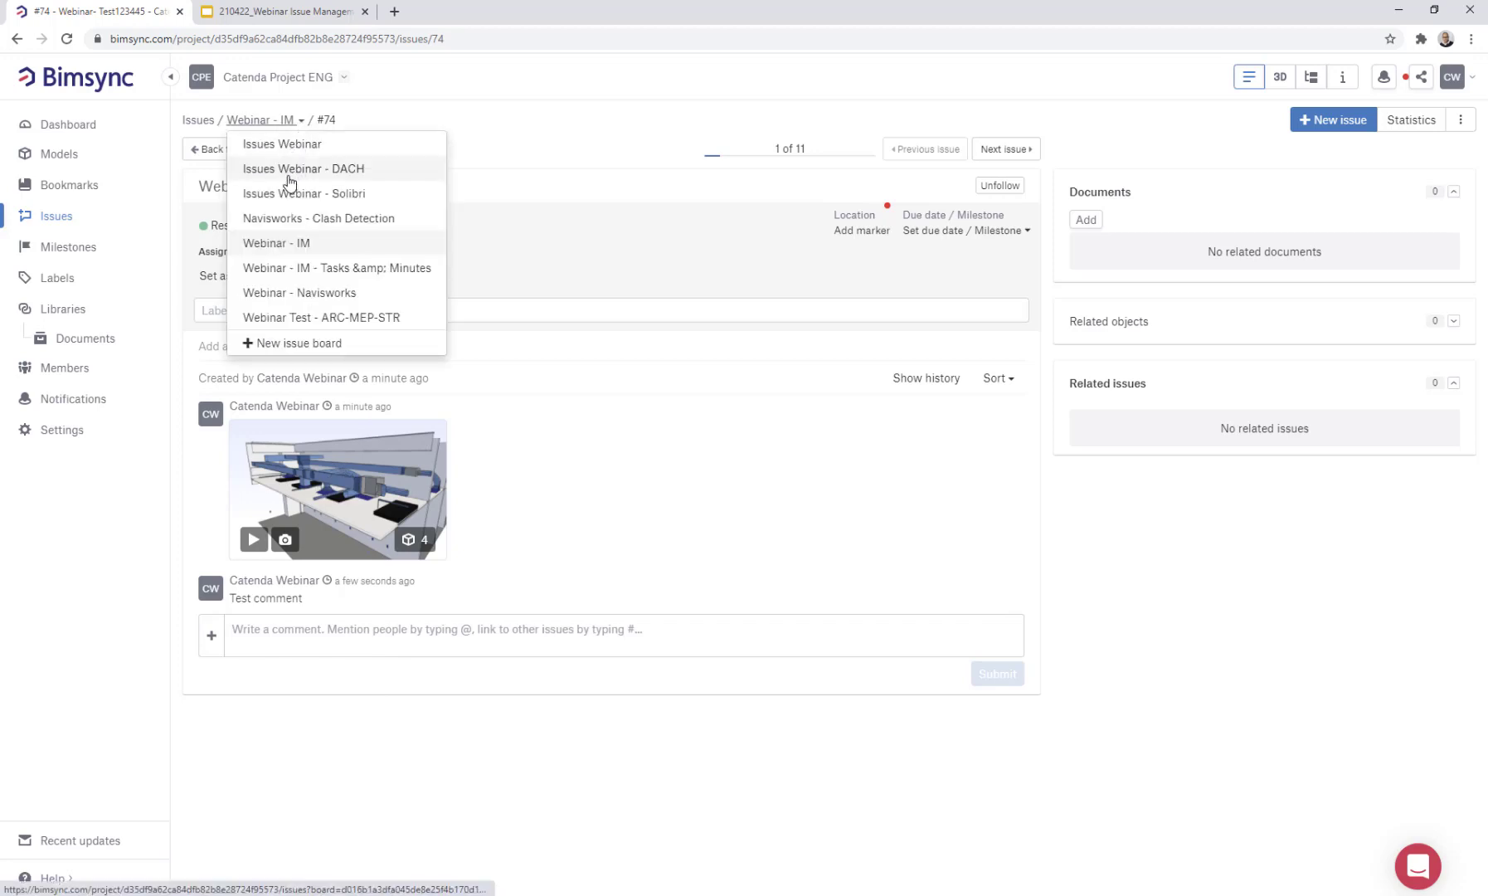
pyautogui.click(278, 268)
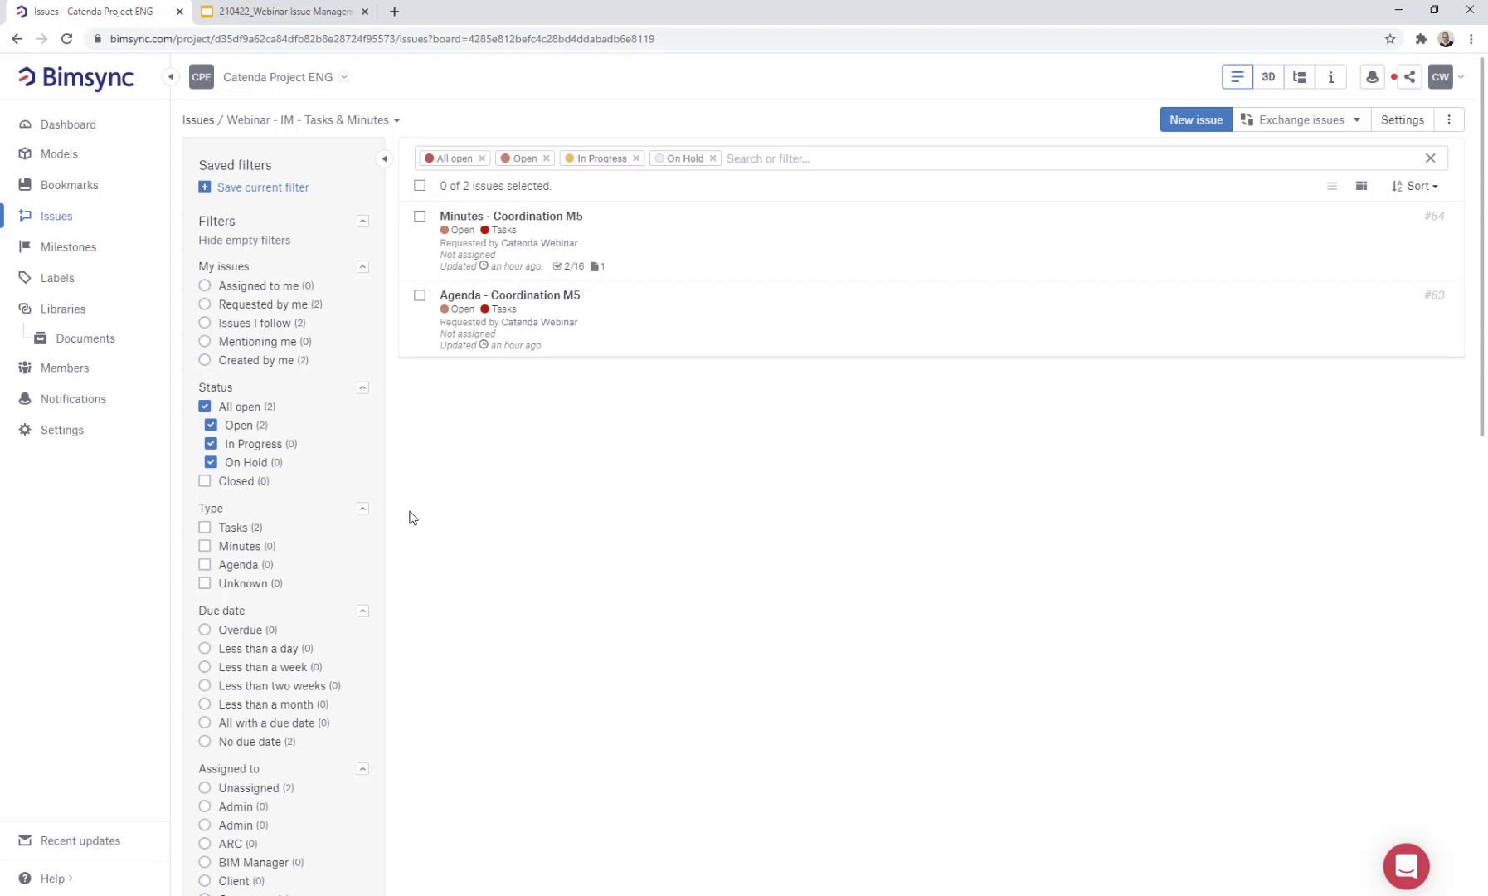
pyautogui.click(525, 296)
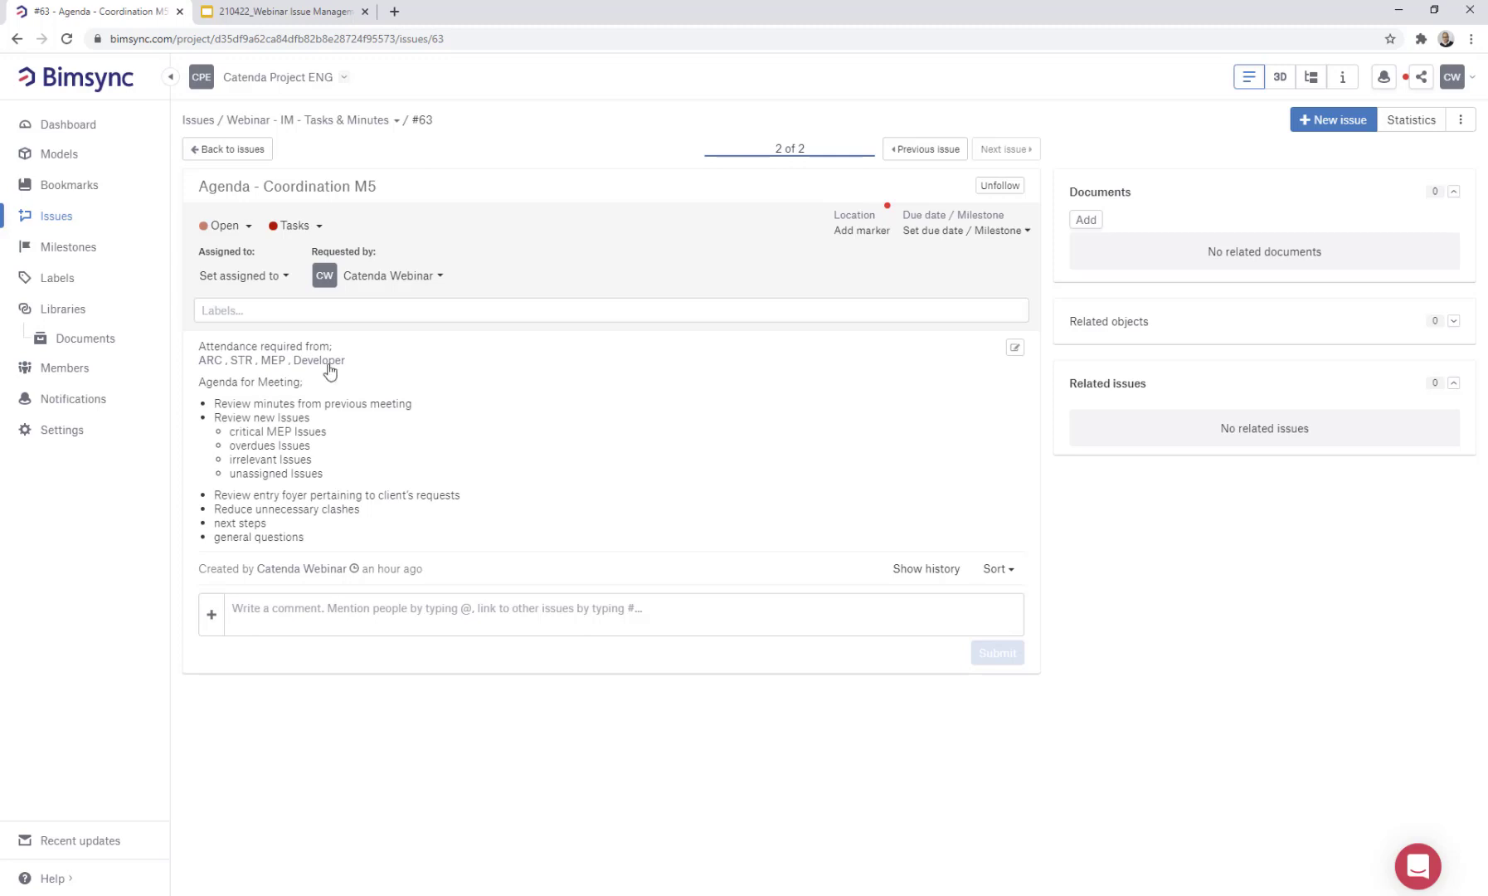
pyautogui.click(1014, 347)
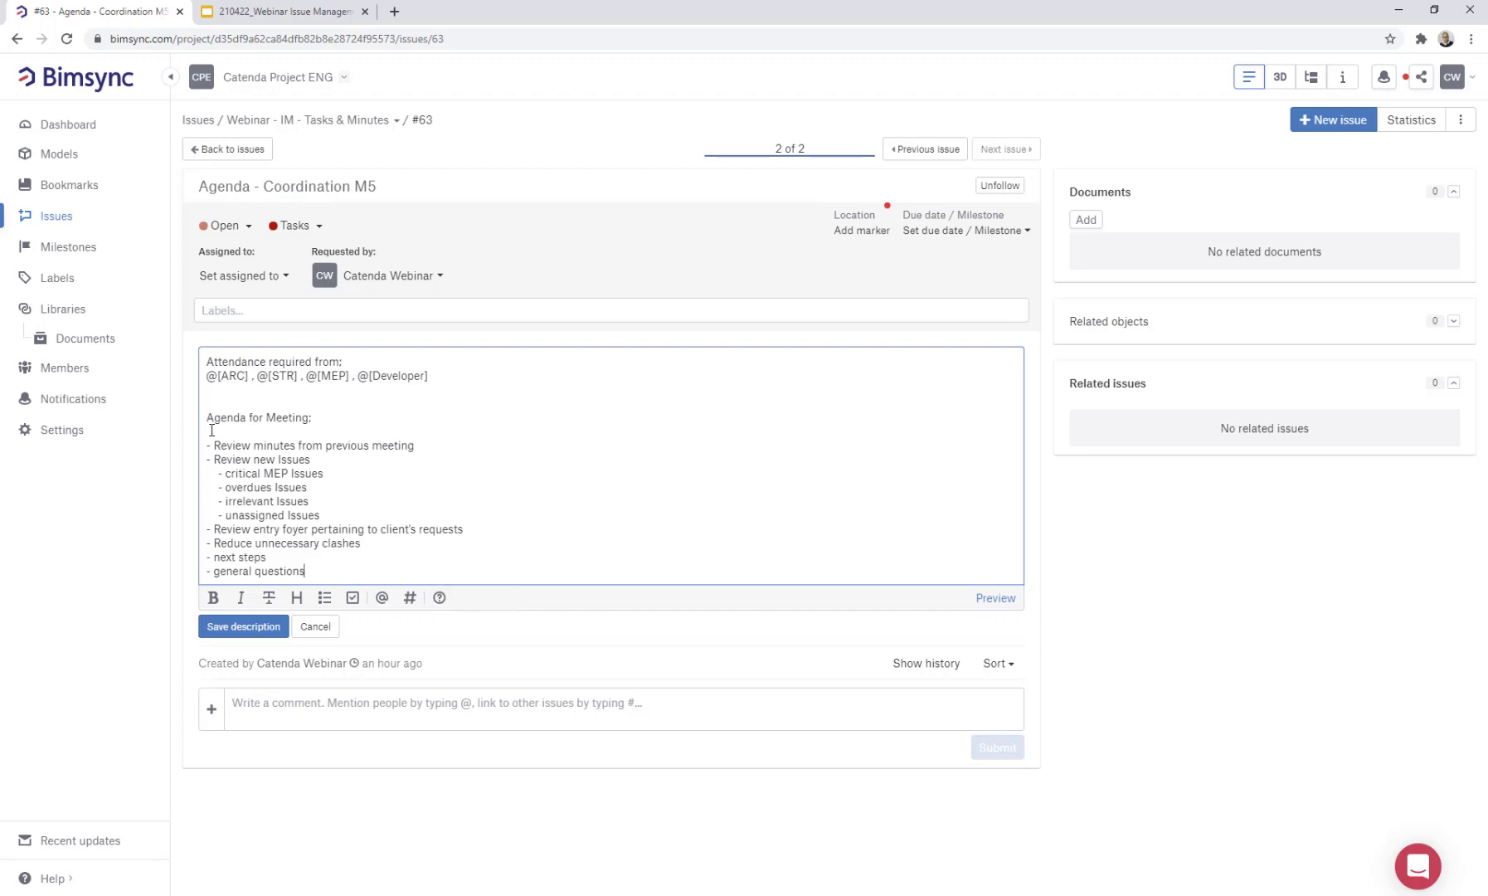
# Read through the Markdown syntax help for the agenda description, covering checklists, text formatting, links, images, lists and tables, and close it
pyautogui.click(439, 598)
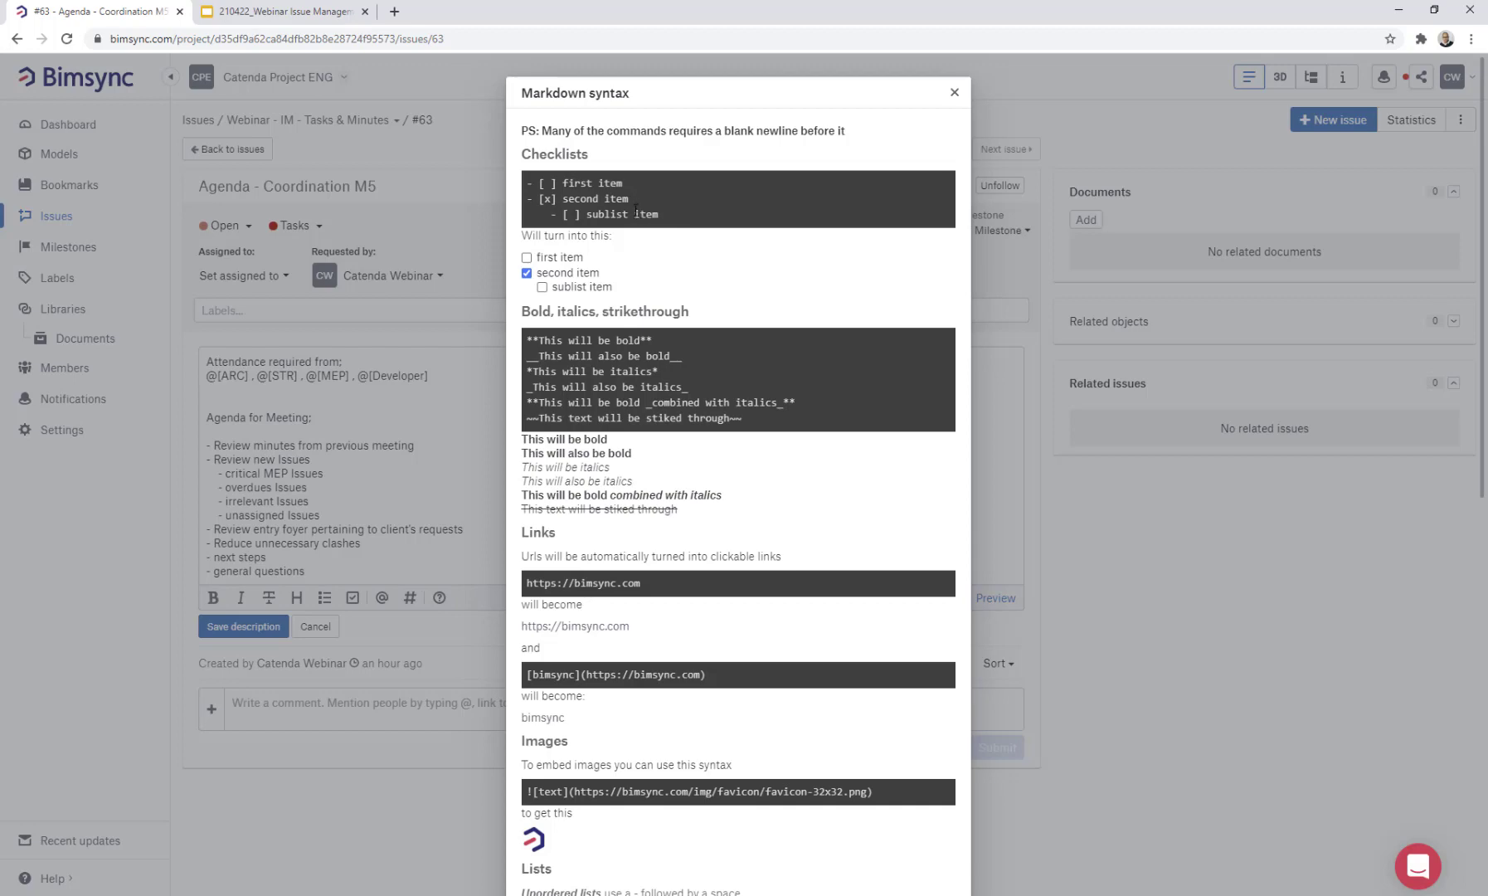
pyautogui.scroll(-5, 673, 442)
pyautogui.scroll(-3, 672, 442)
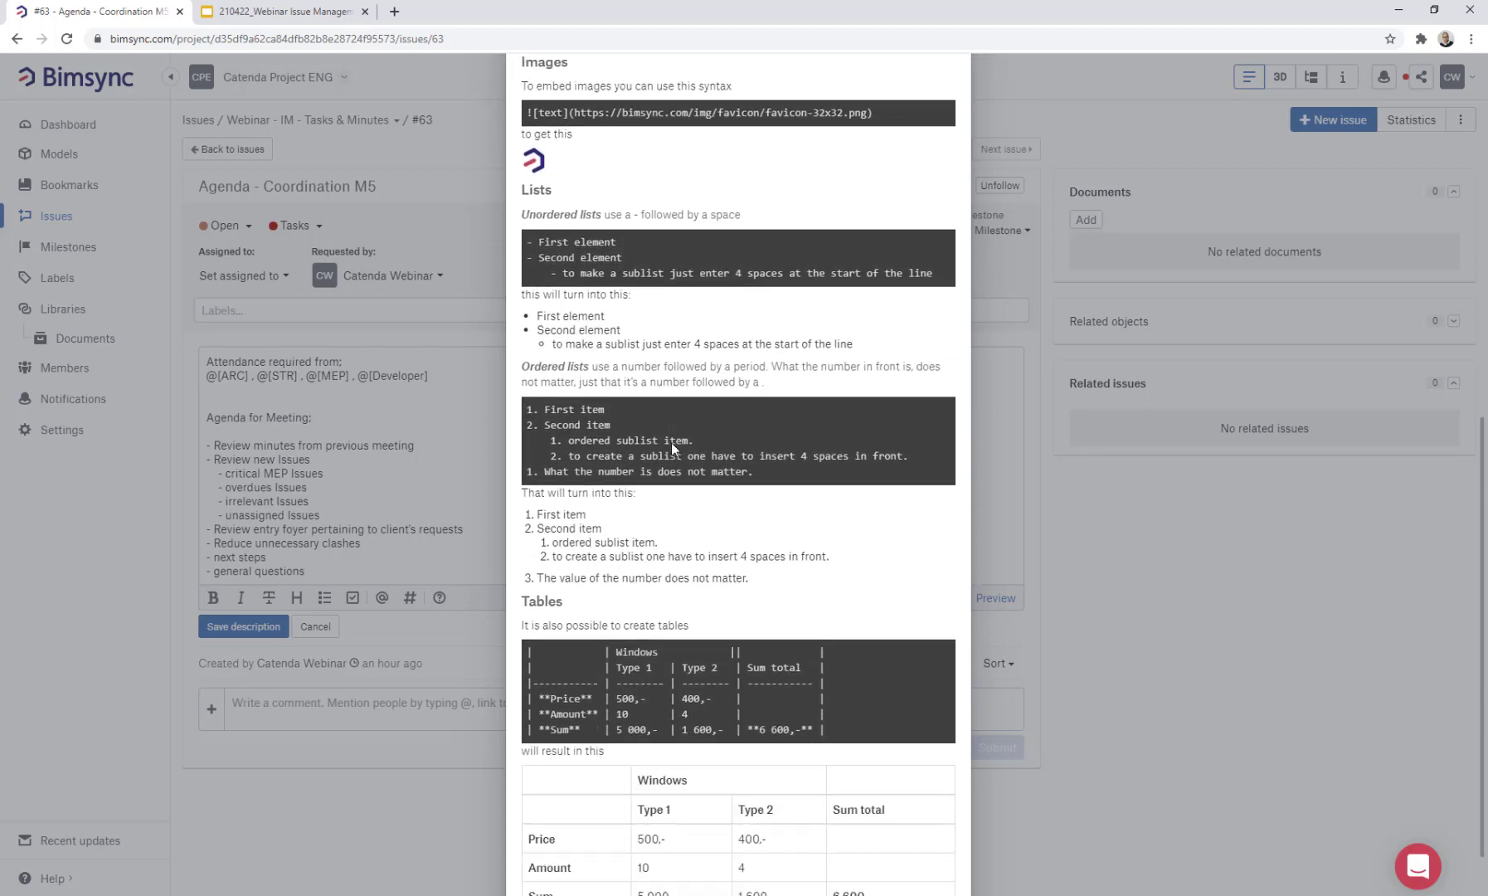
pyautogui.scroll(2, 688, 739)
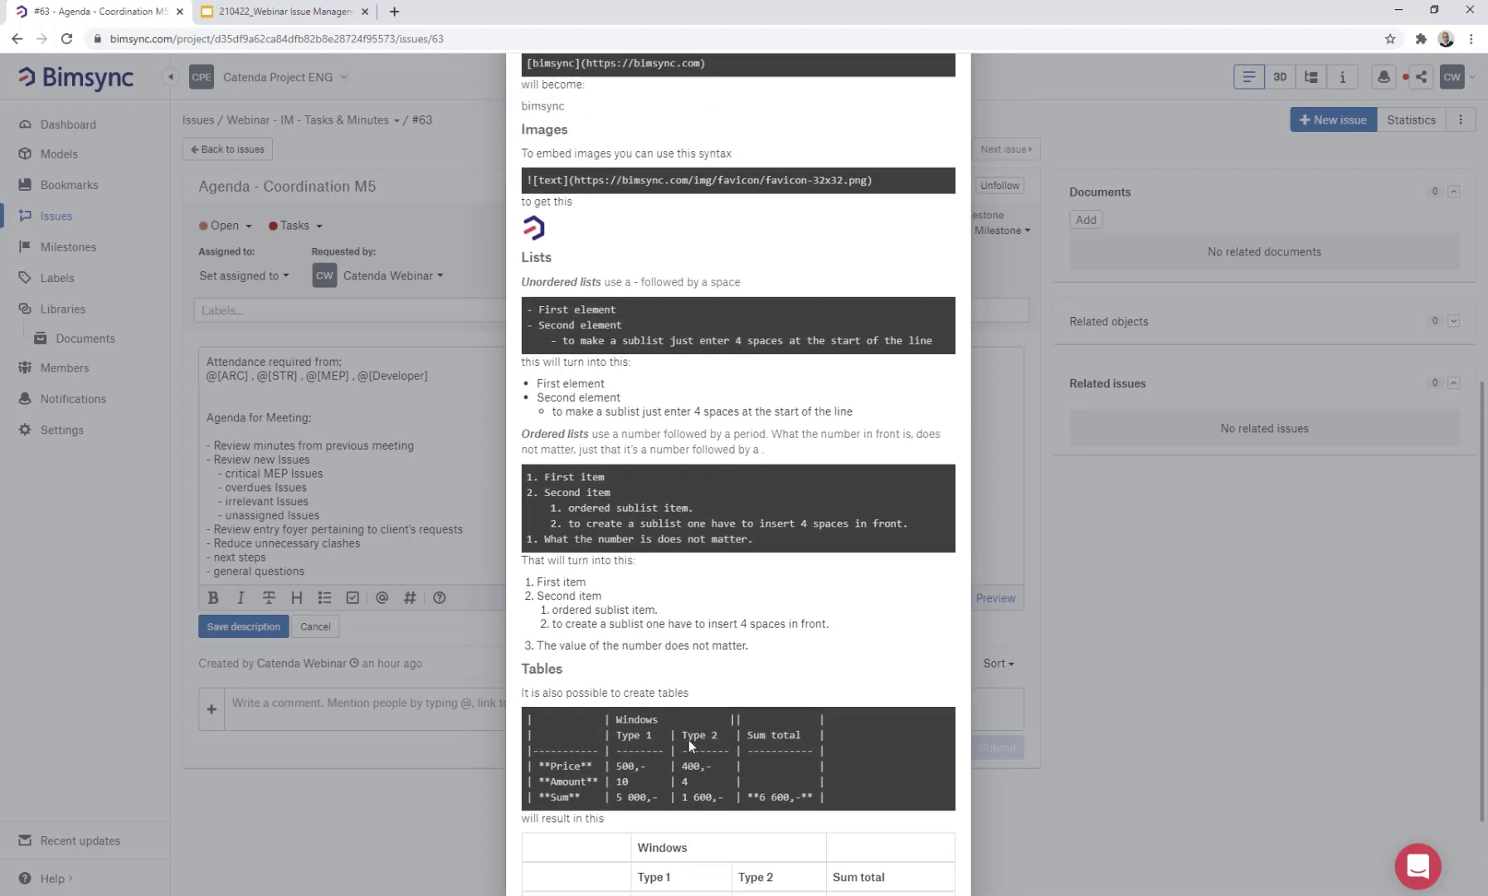
pyautogui.scroll(-2, 675, 731)
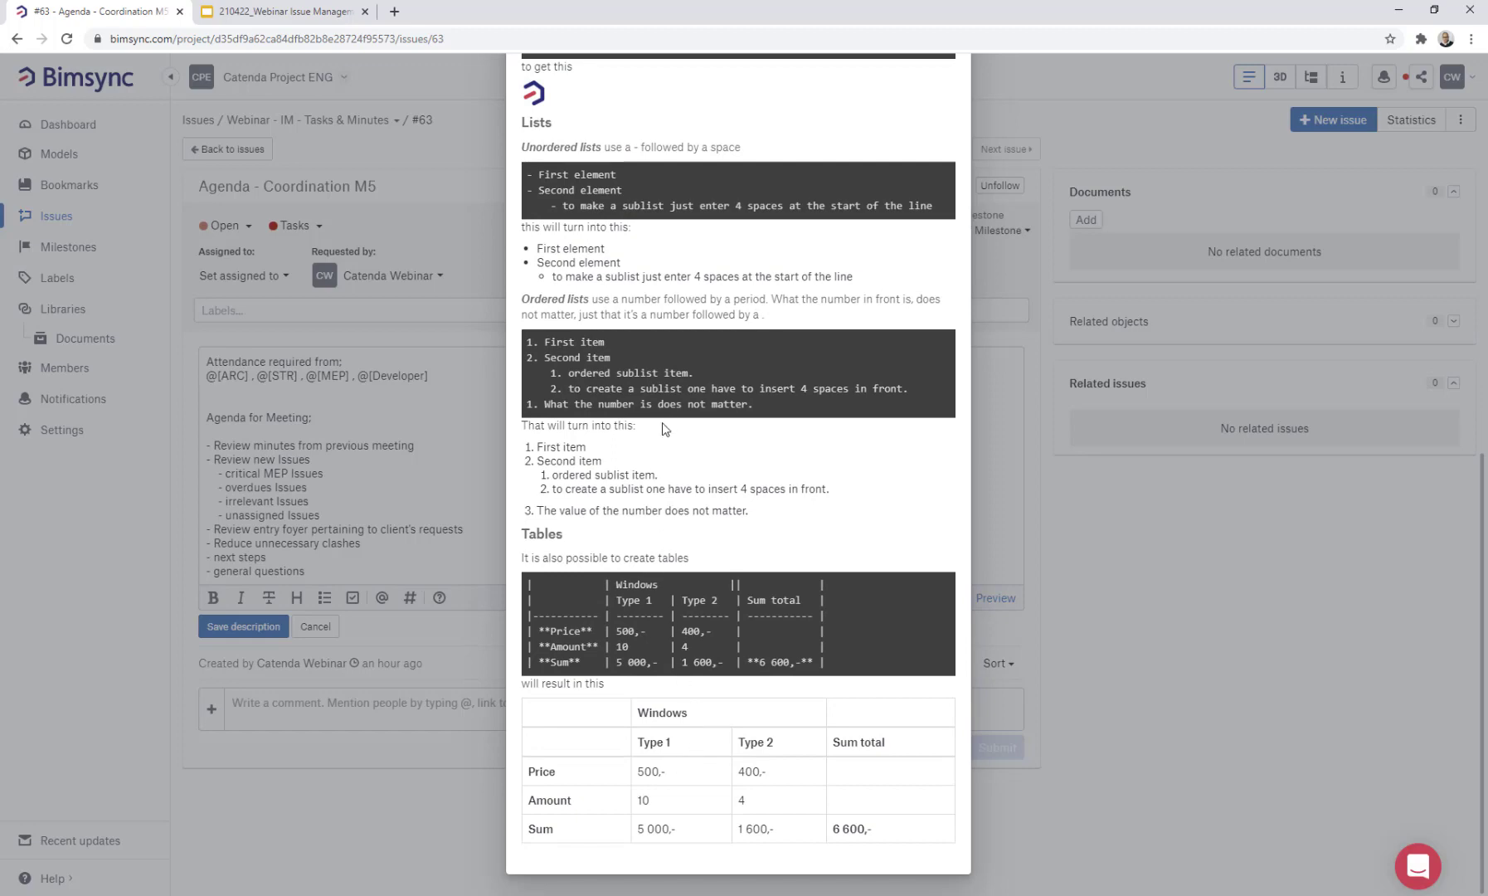
pyautogui.scroll(8, 663, 429)
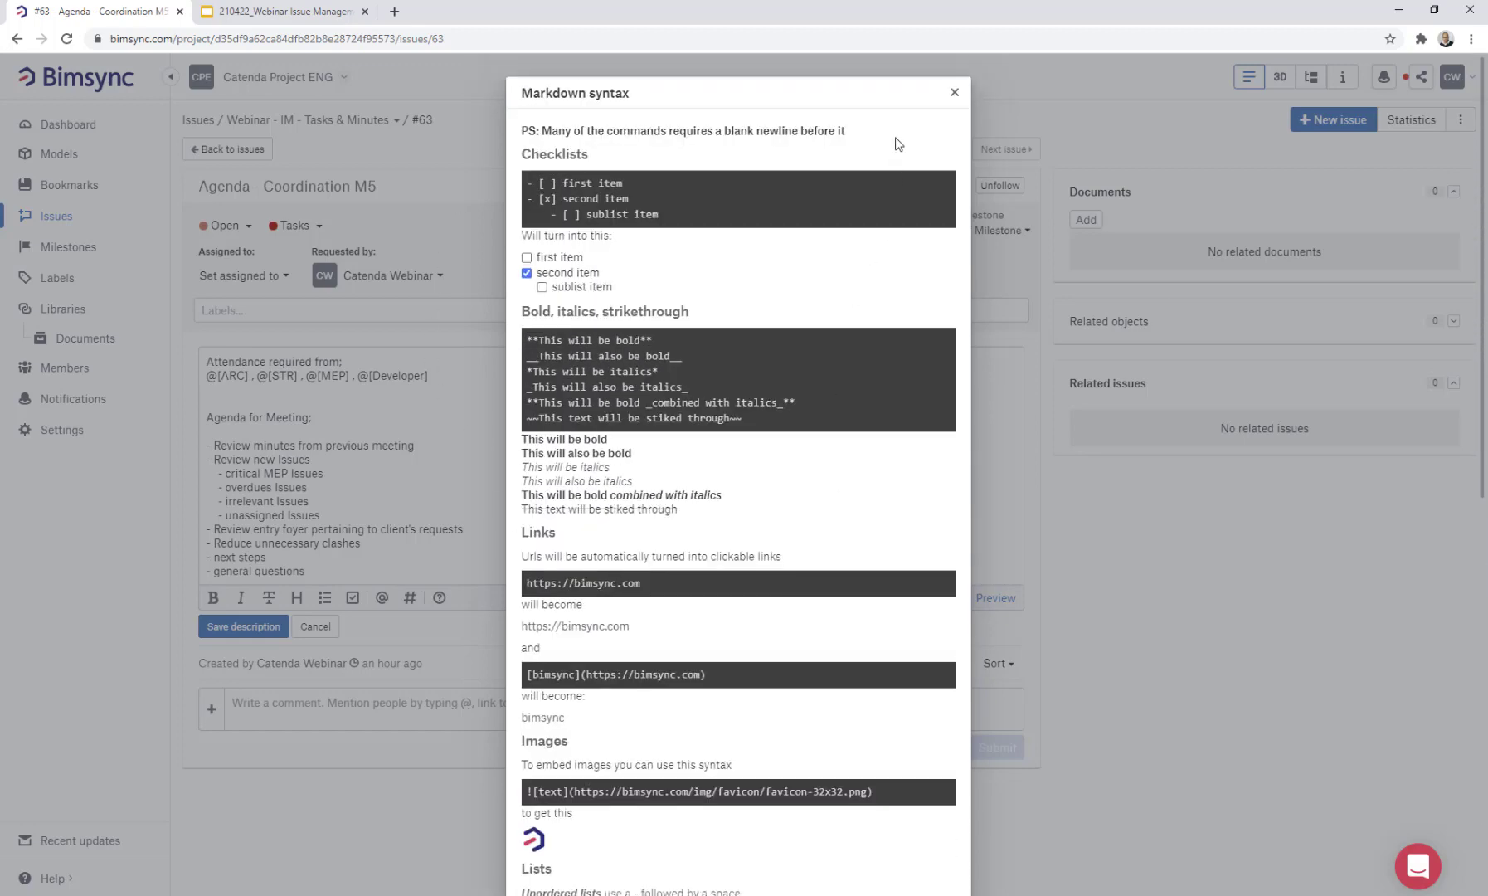
pyautogui.click(955, 89)
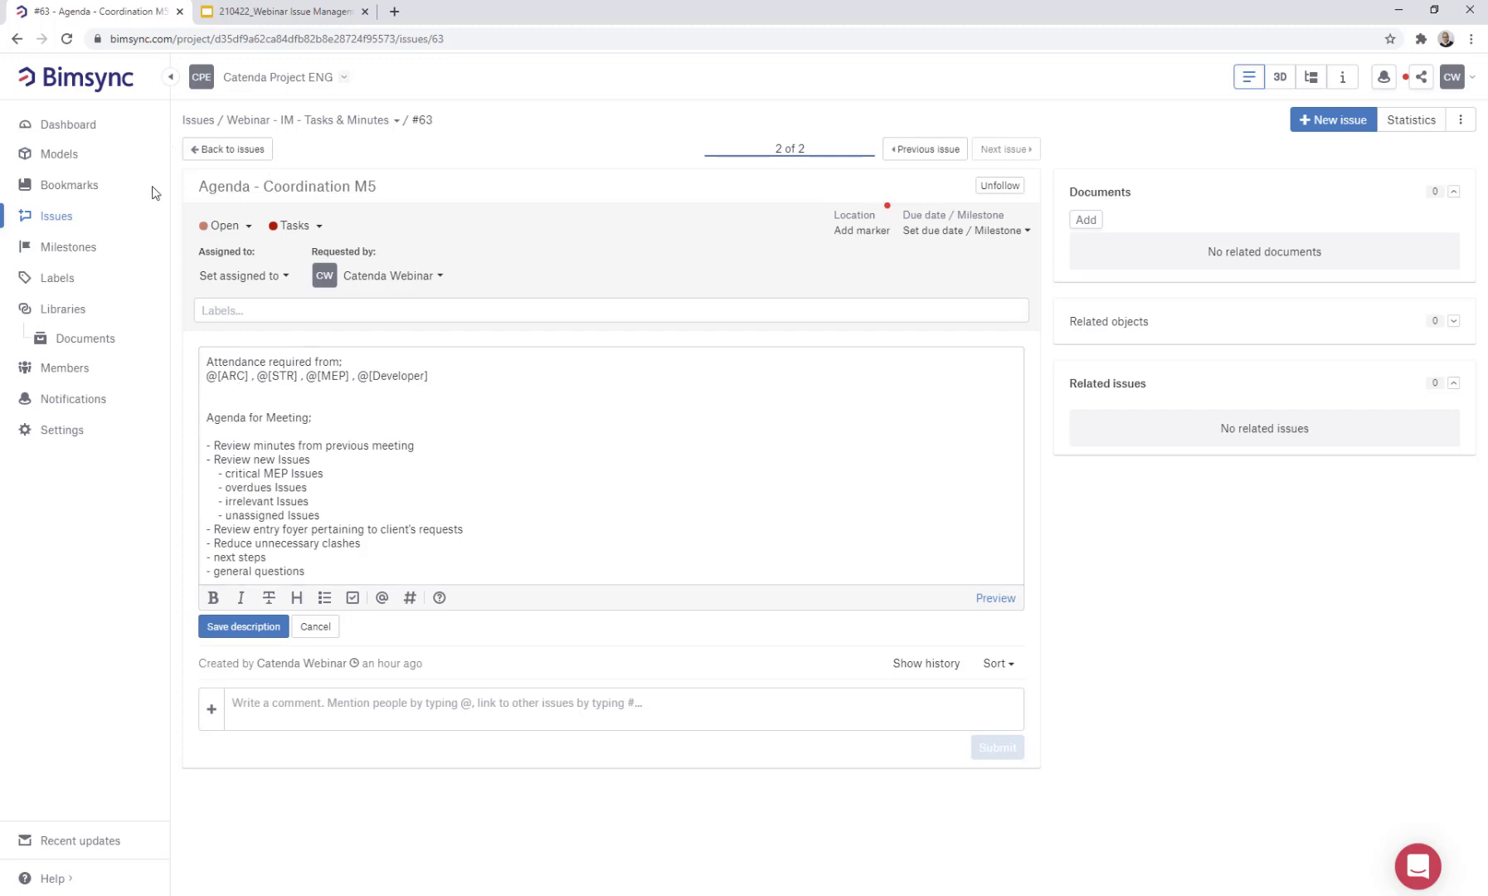
# Leave the agenda without saving, open "Minutes - Coordination M5" and examine its attendees, task checklist, linked issues and table
pyautogui.click(225, 151)
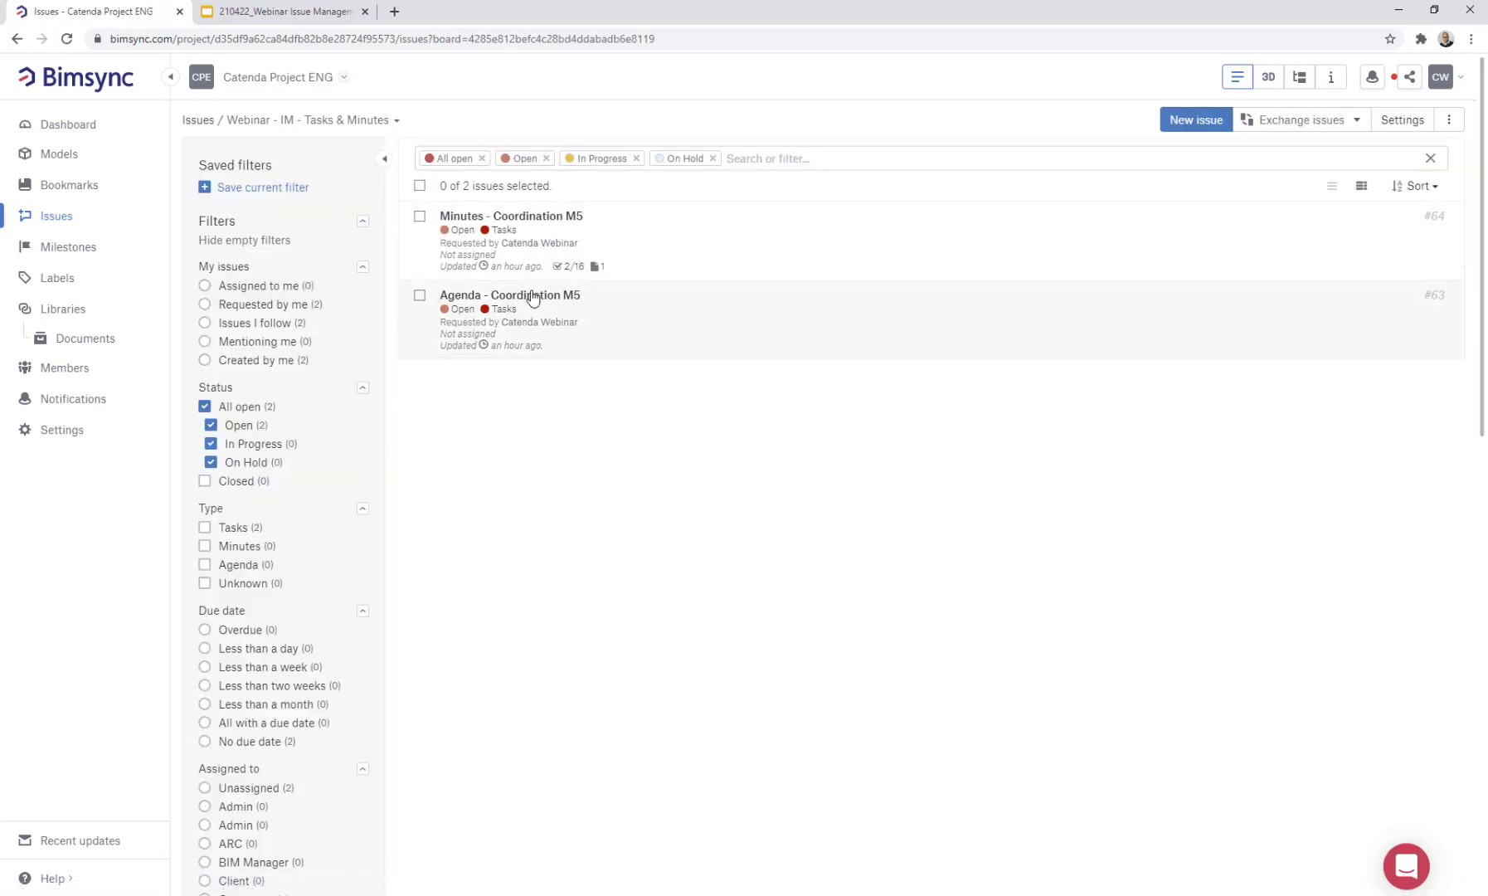
pyautogui.click(526, 223)
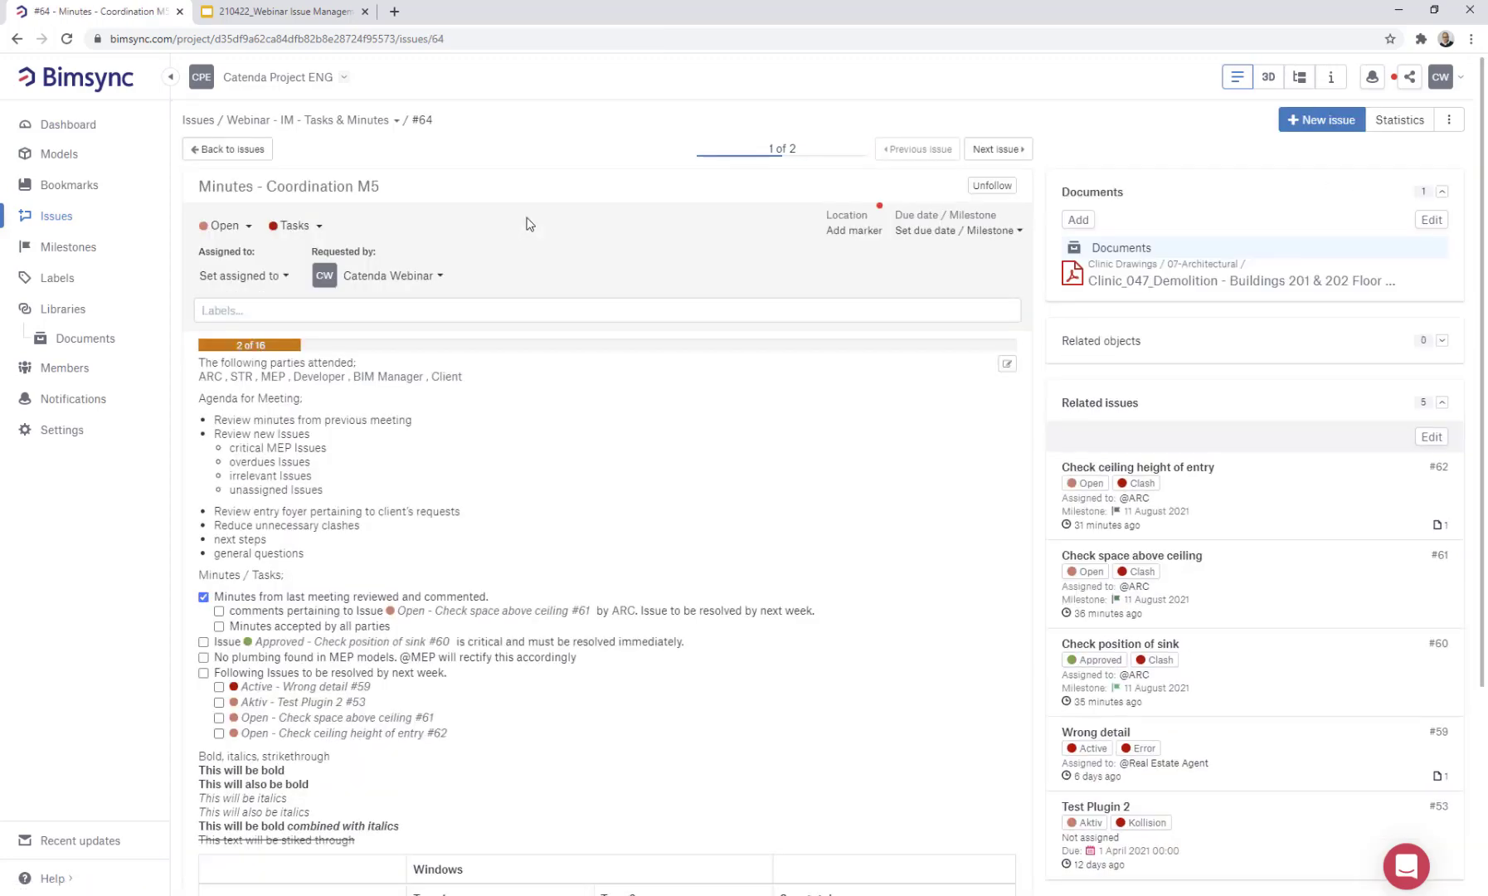
pyautogui.scroll(-3, 526, 481)
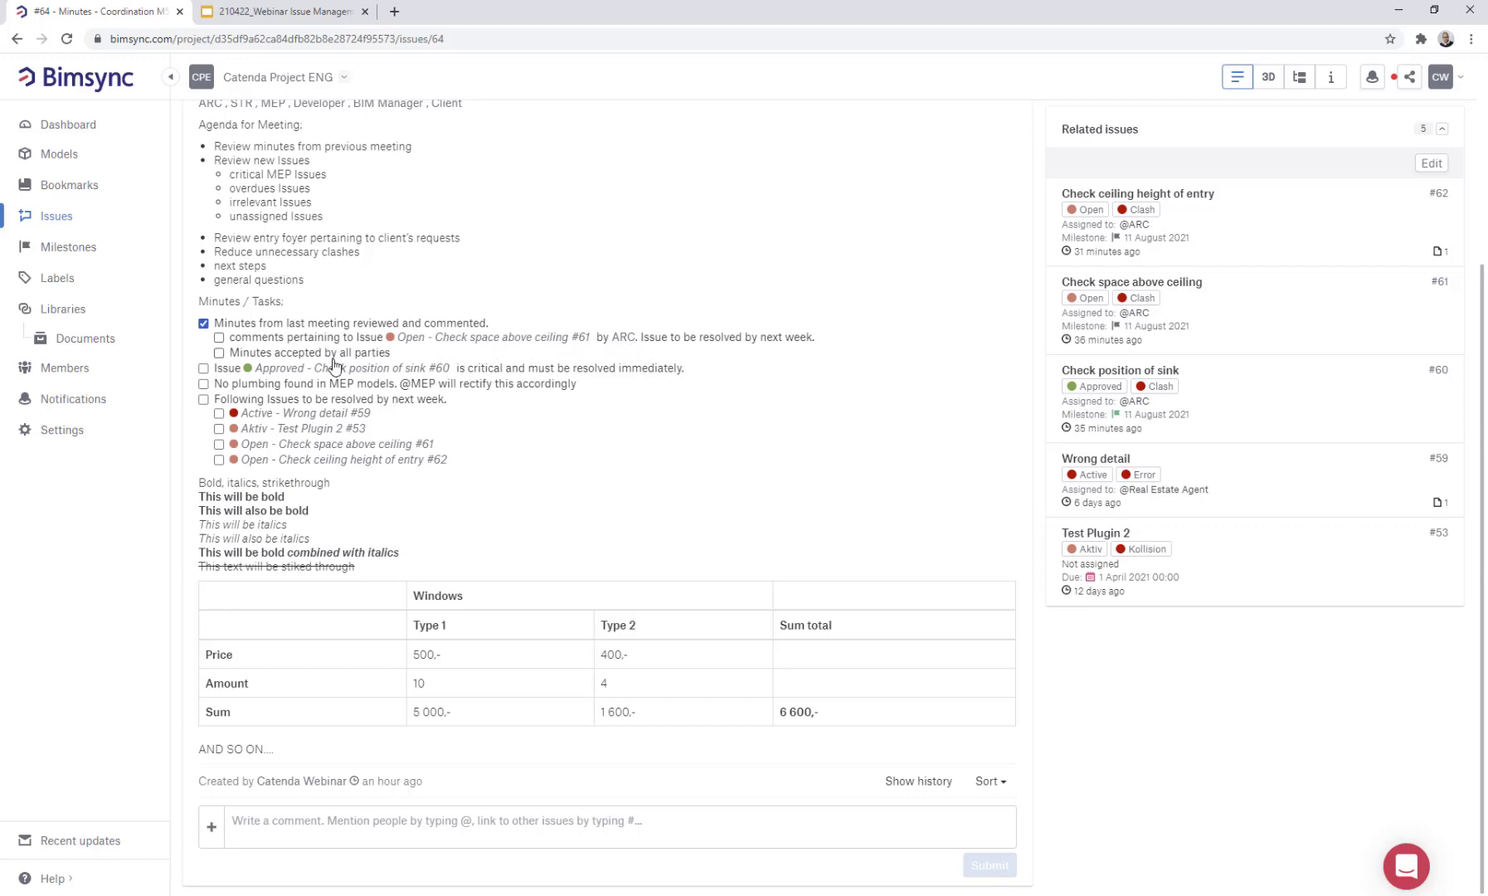
pyautogui.click(203, 323)
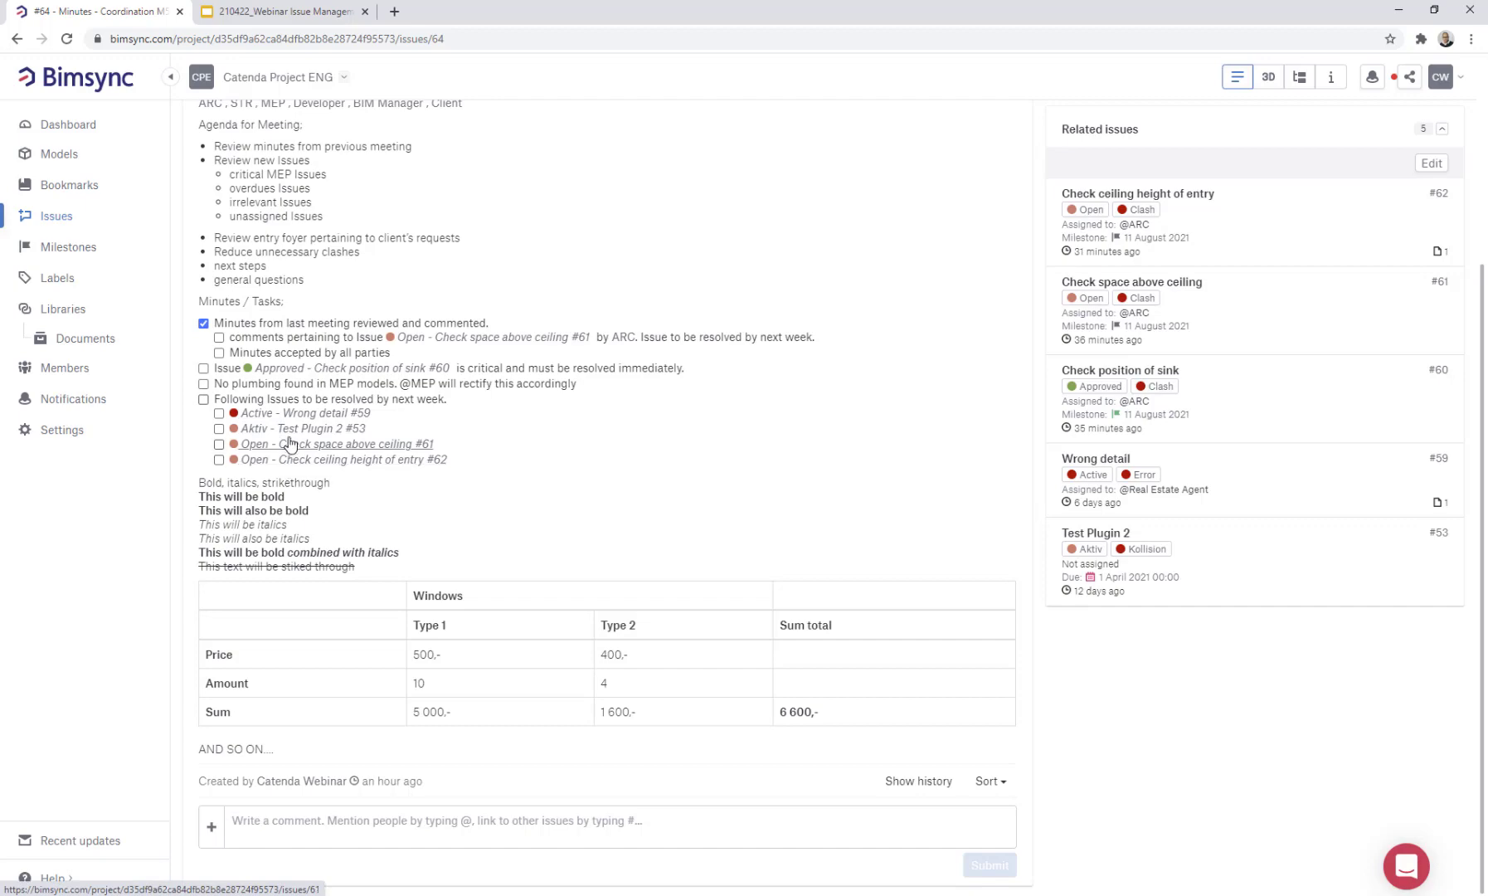
pyautogui.scroll(2, 393, 446)
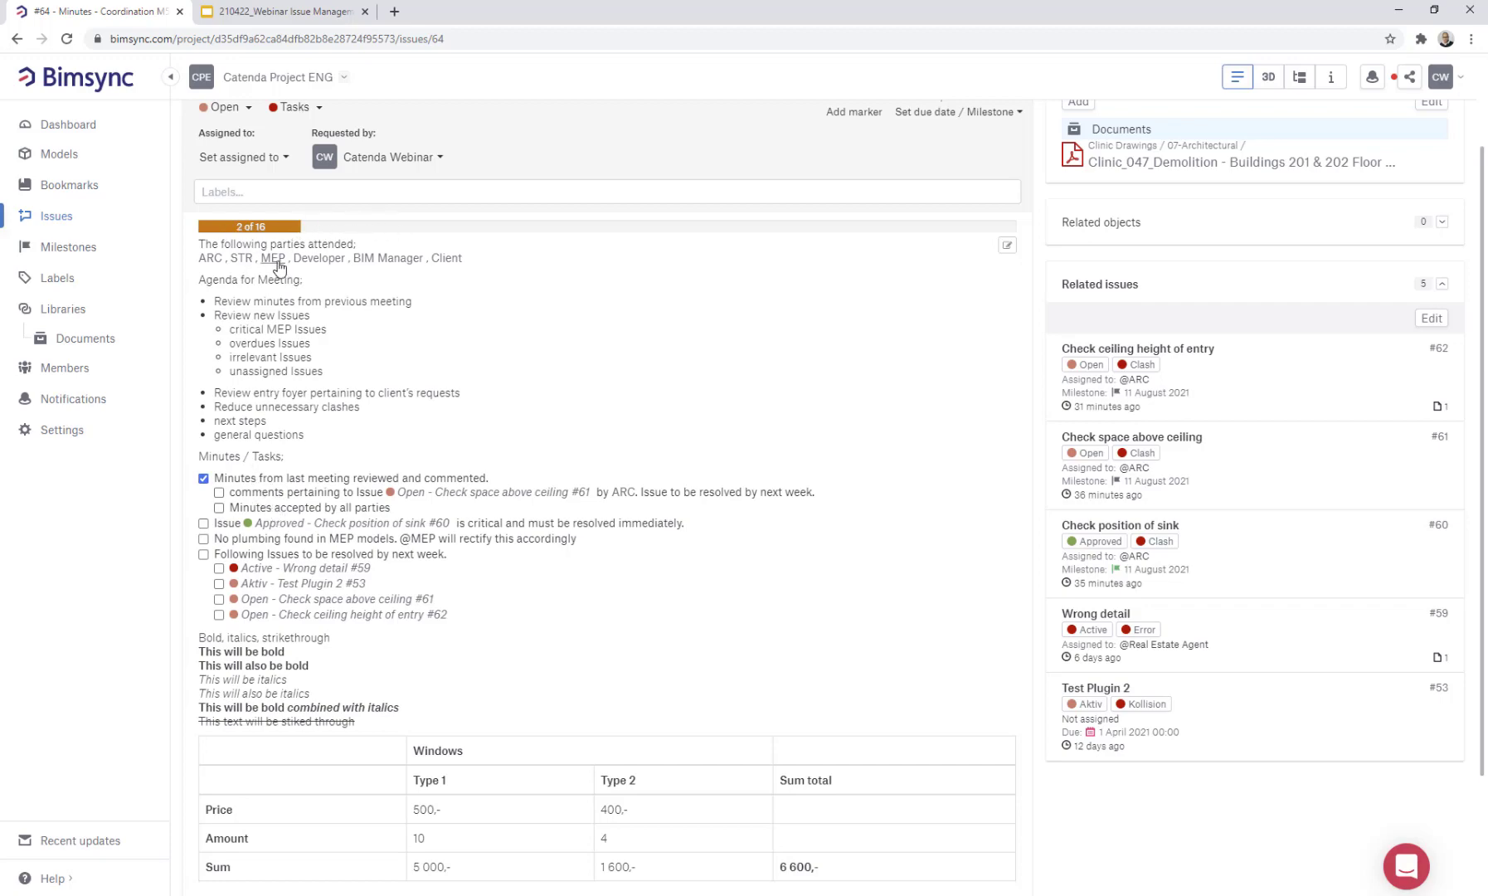
pyautogui.scroll(-1, 274, 270)
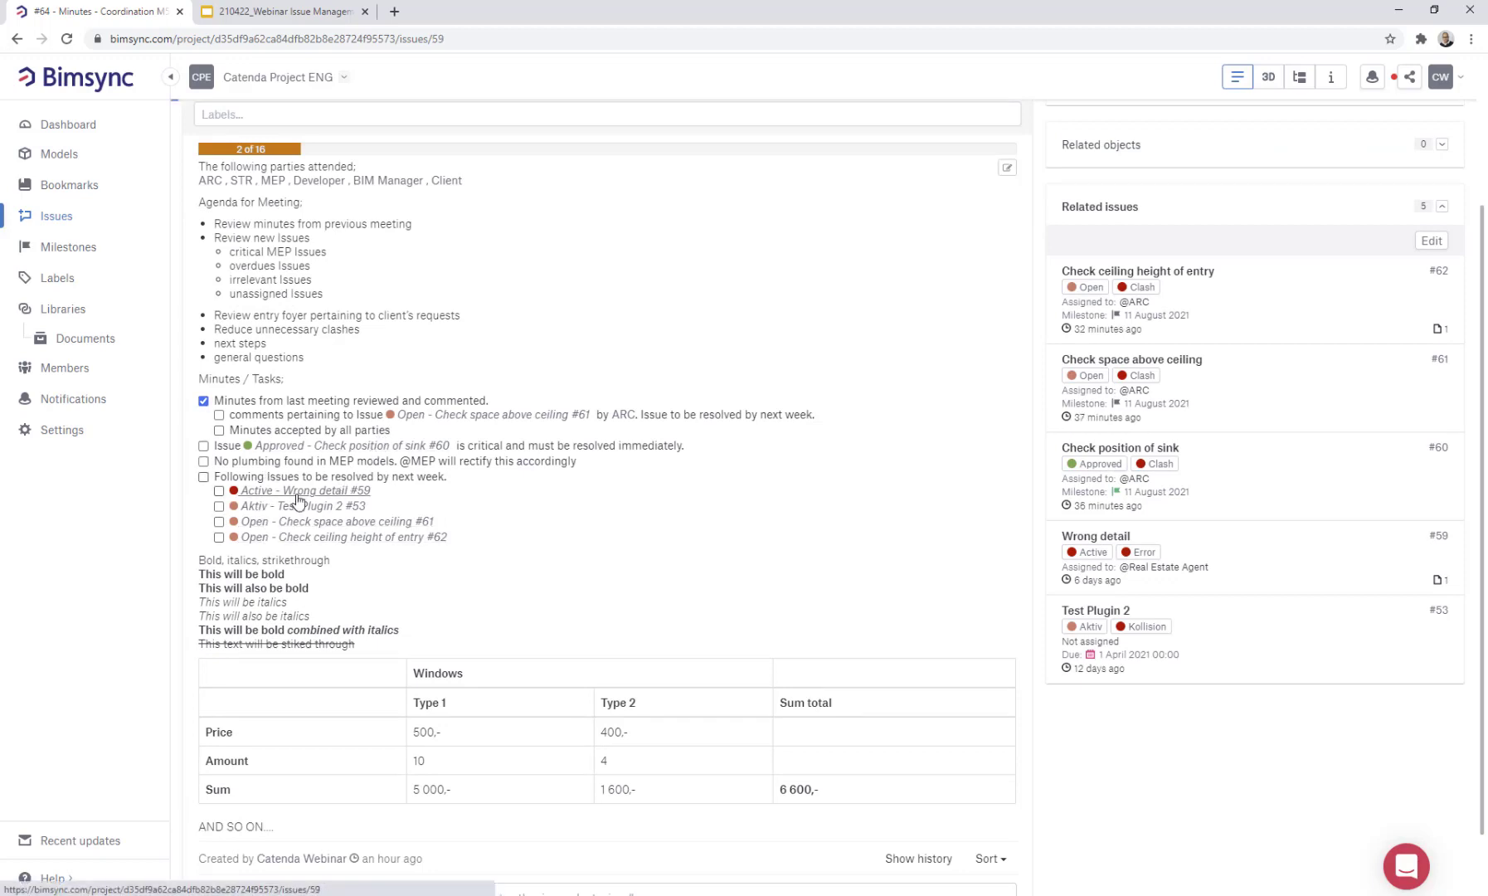
# View the linked issue "Wrong detail" from the minutes checklist and return to the minutes' related documents and issues
pyautogui.click(296, 493)
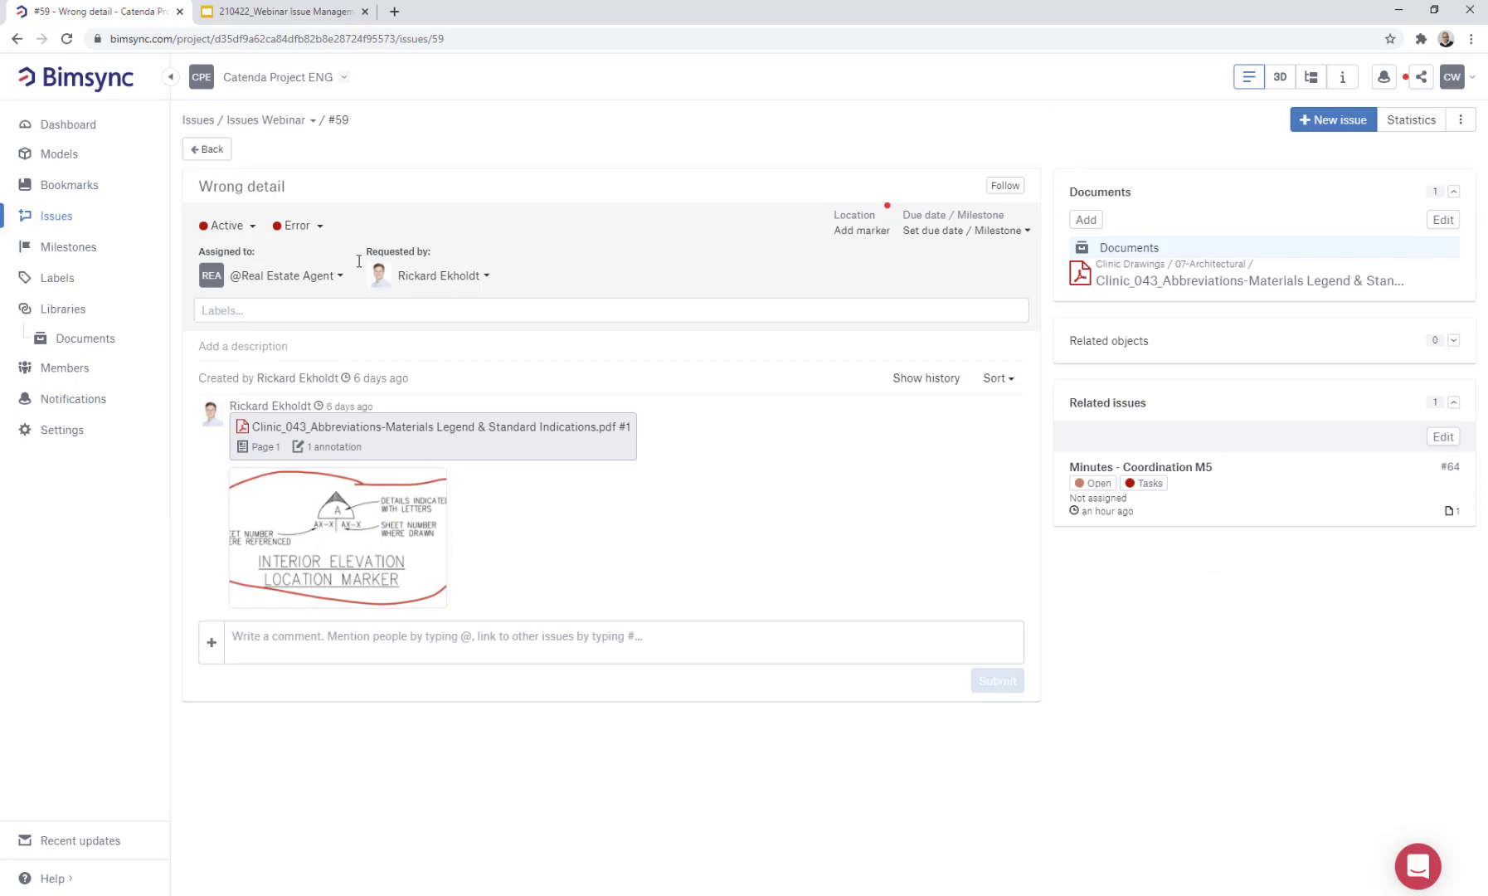
pyautogui.click(207, 151)
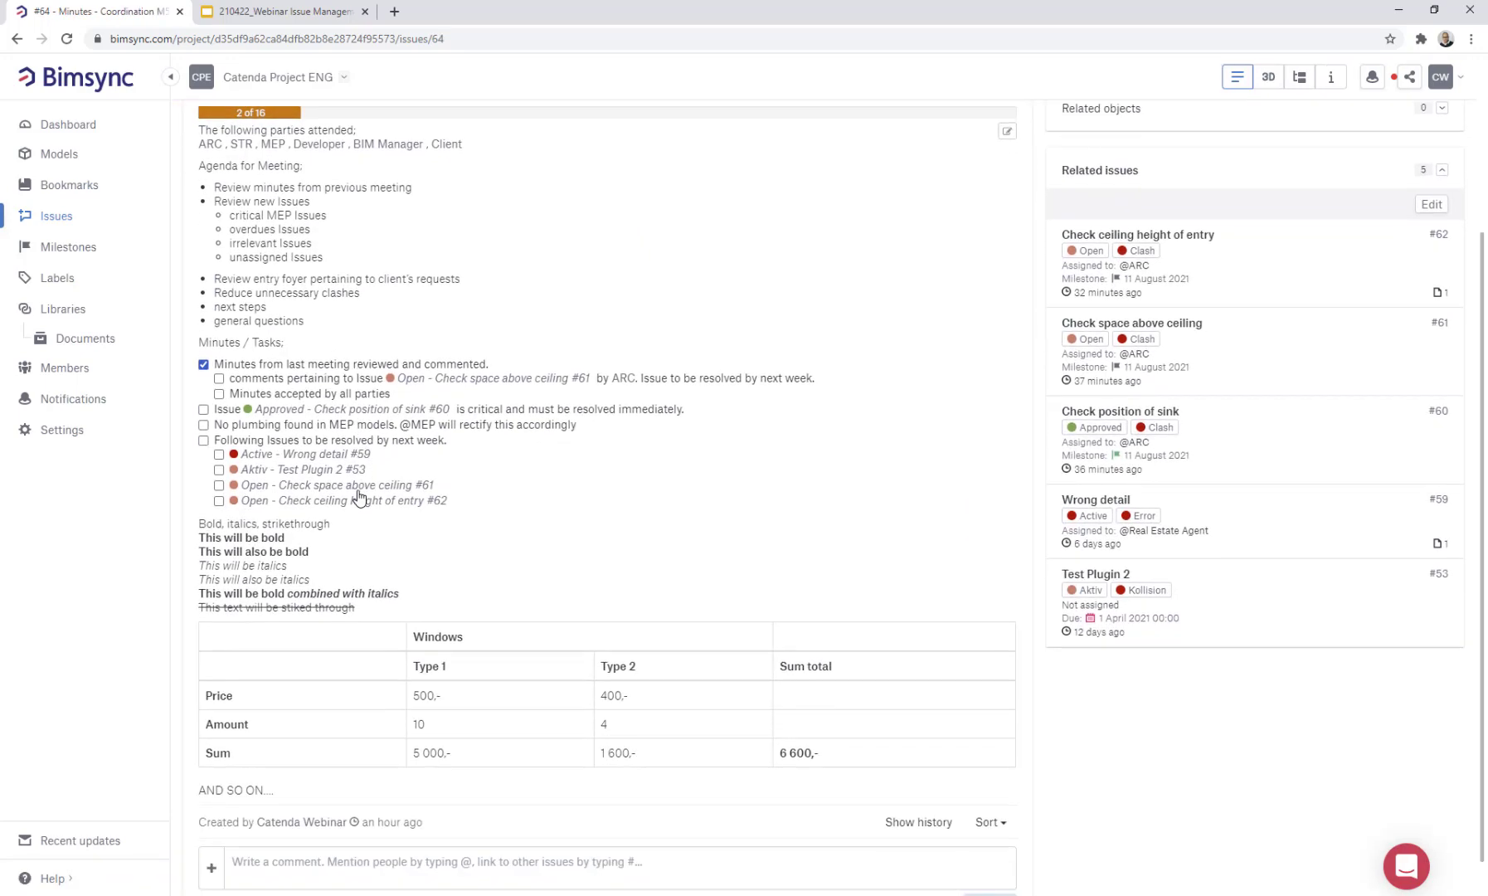
pyautogui.scroll(2, 589, 503)
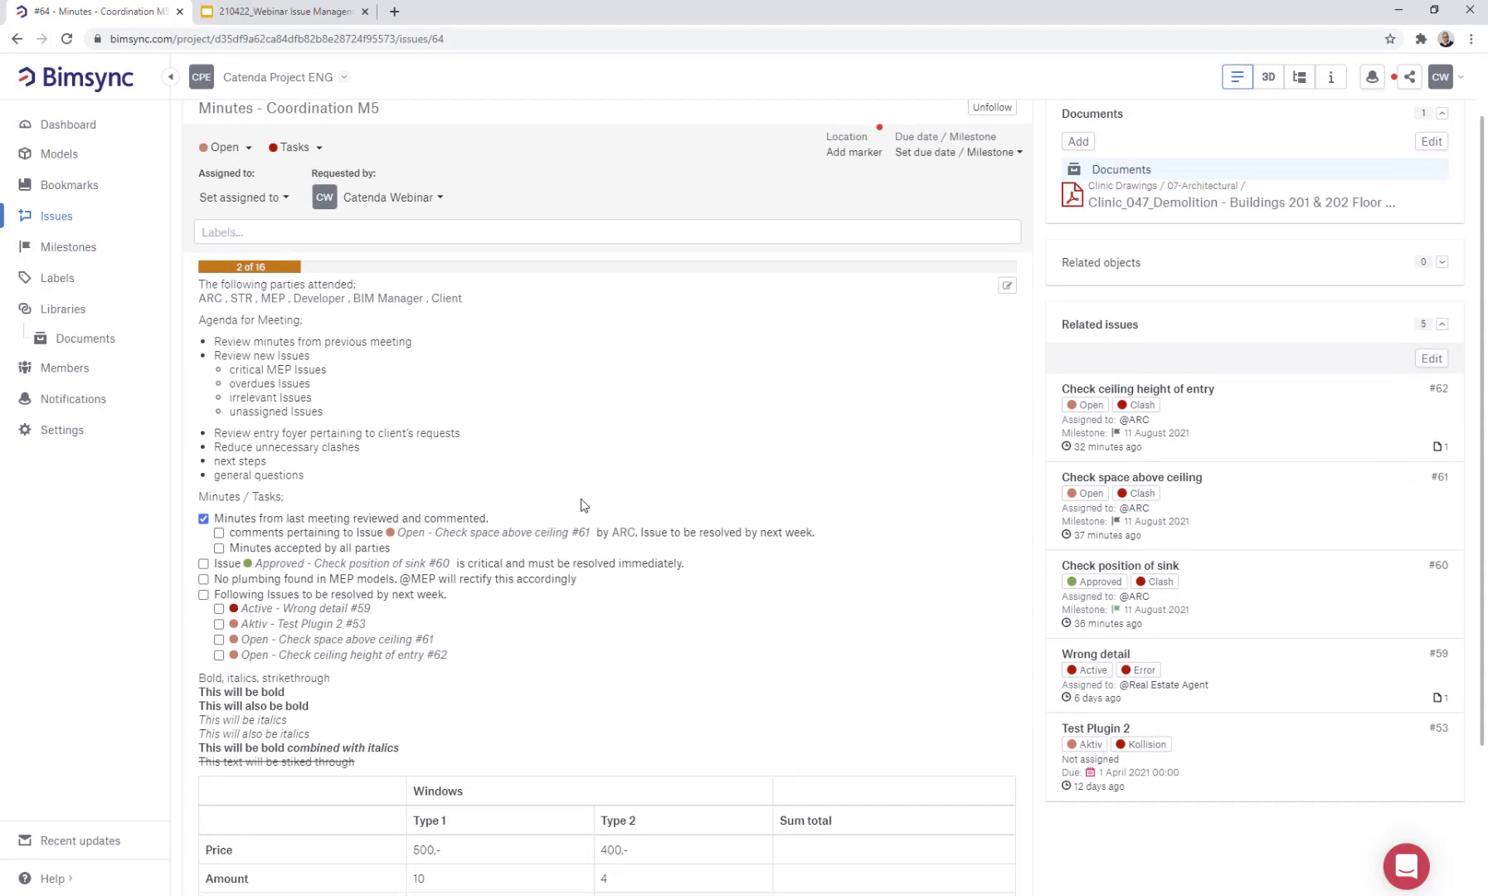
# Add a reference to the issue "Ceiling and Spot are colliding" below the linked-issues checklist in the minutes description and save it
pyautogui.click(1007, 288)
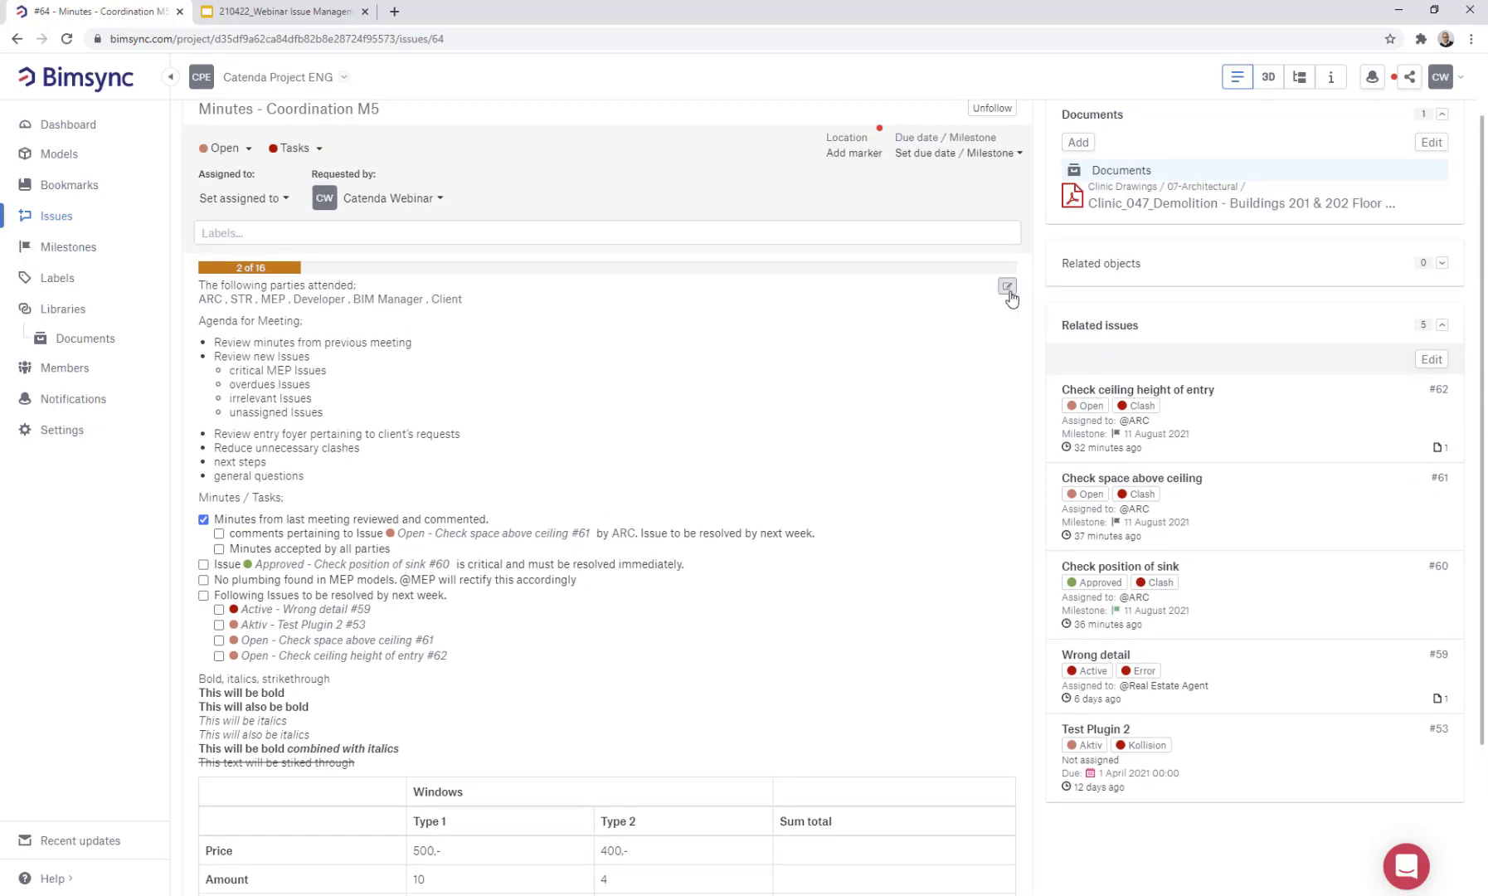
pyautogui.scroll(-10, 328, 587)
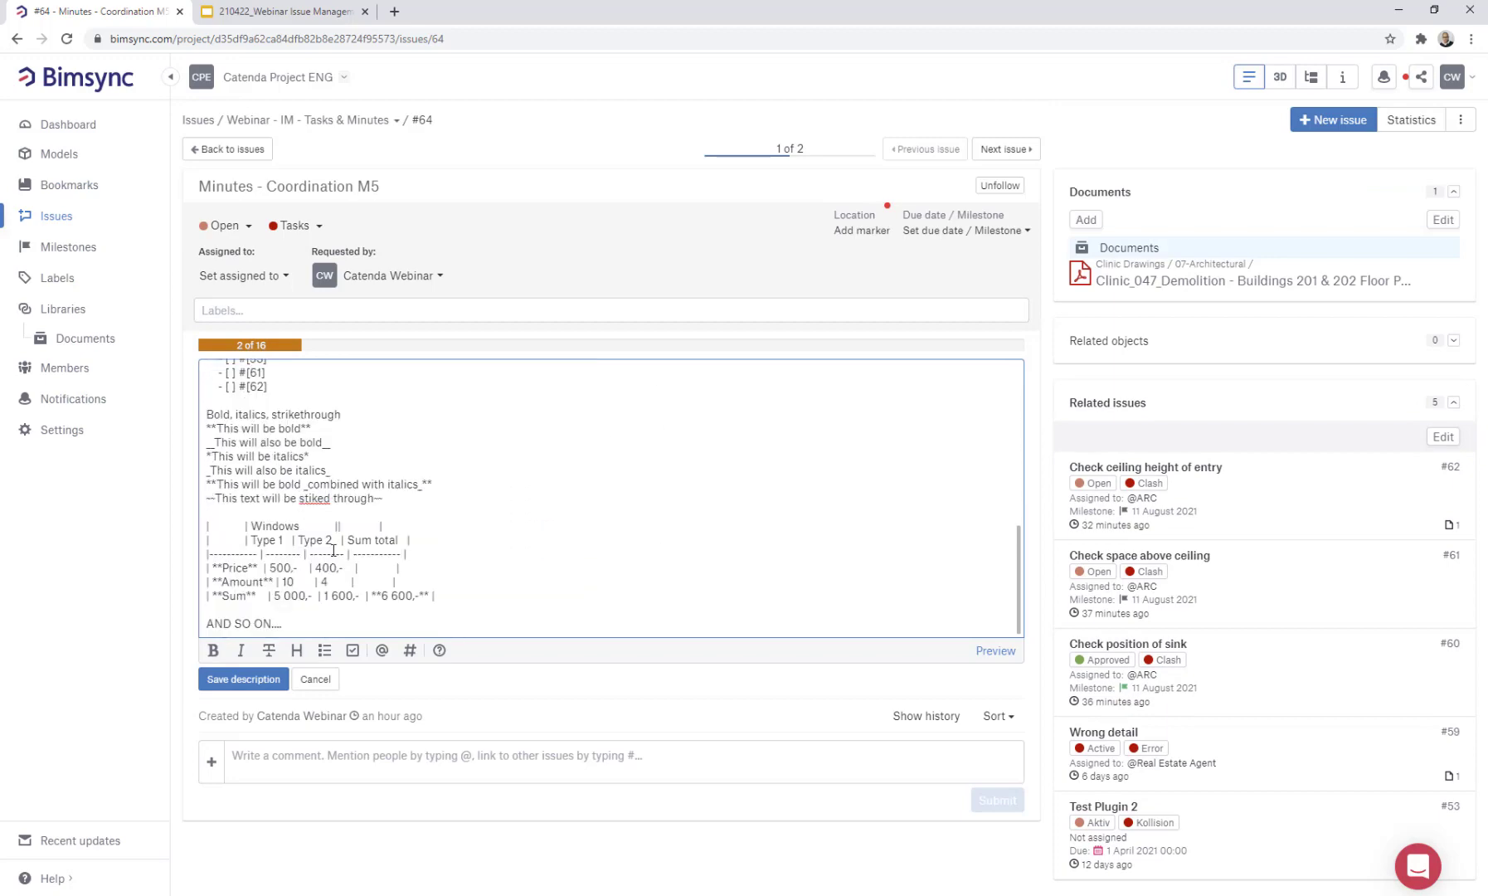
pyautogui.scroll(4, 352, 479)
pyautogui.scroll(-2, 336, 513)
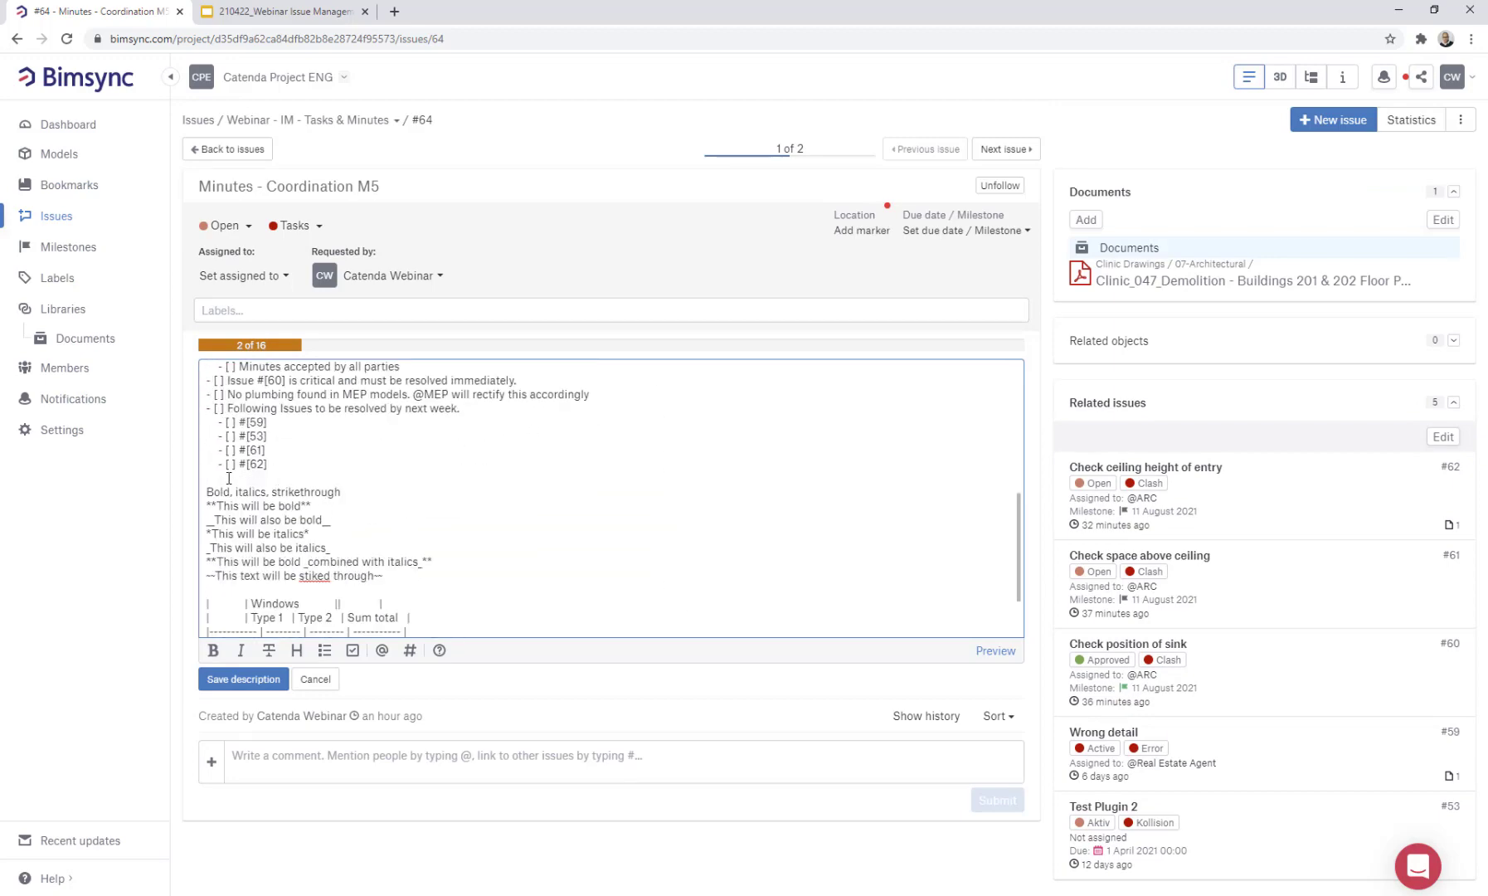
pyautogui.write('#')
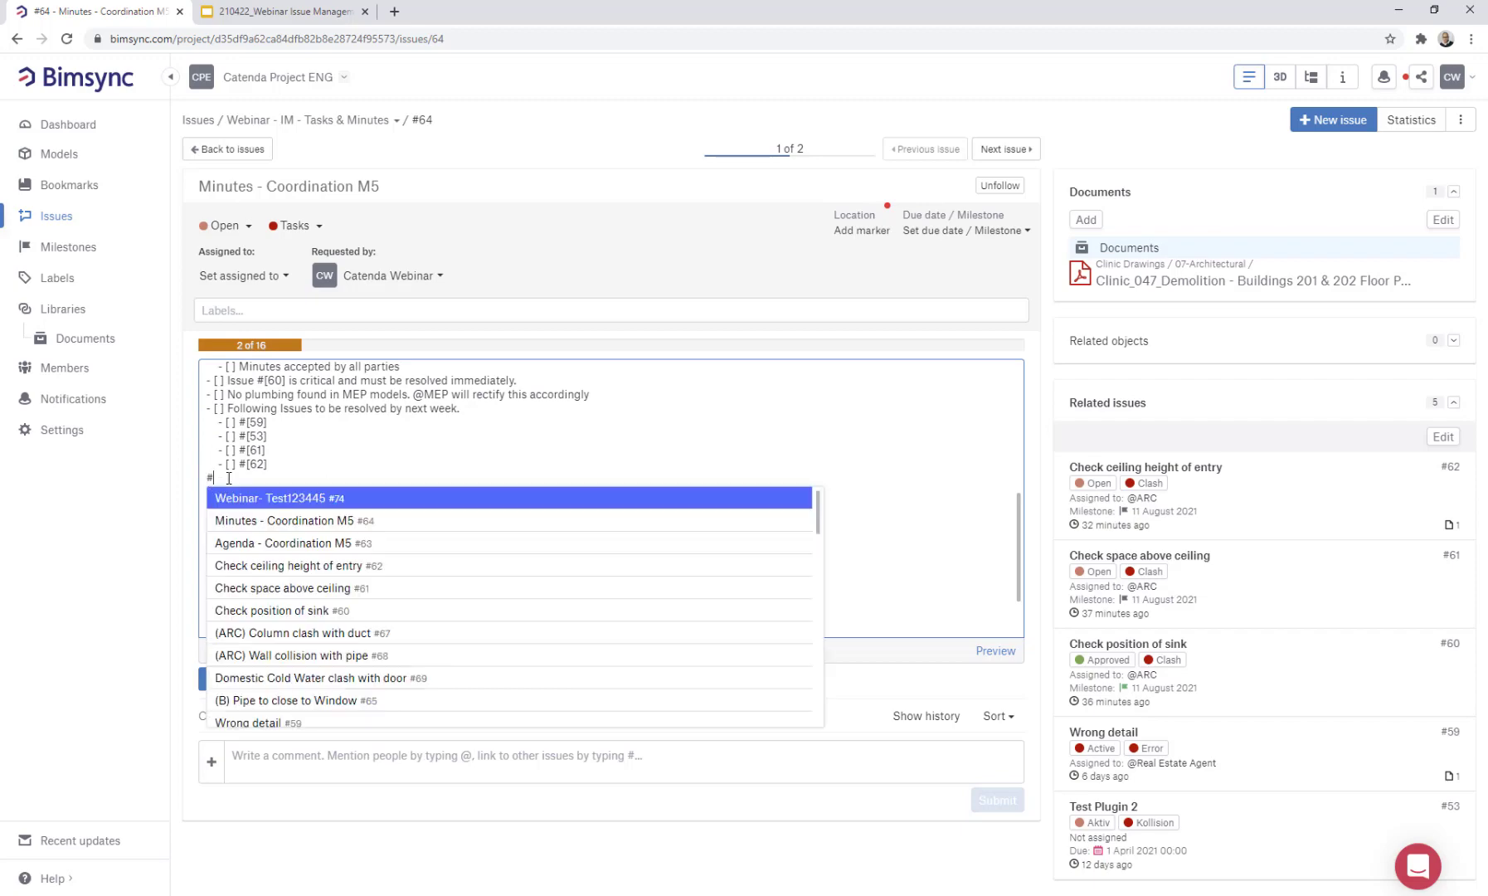
pyautogui.scroll(-8, 273, 543)
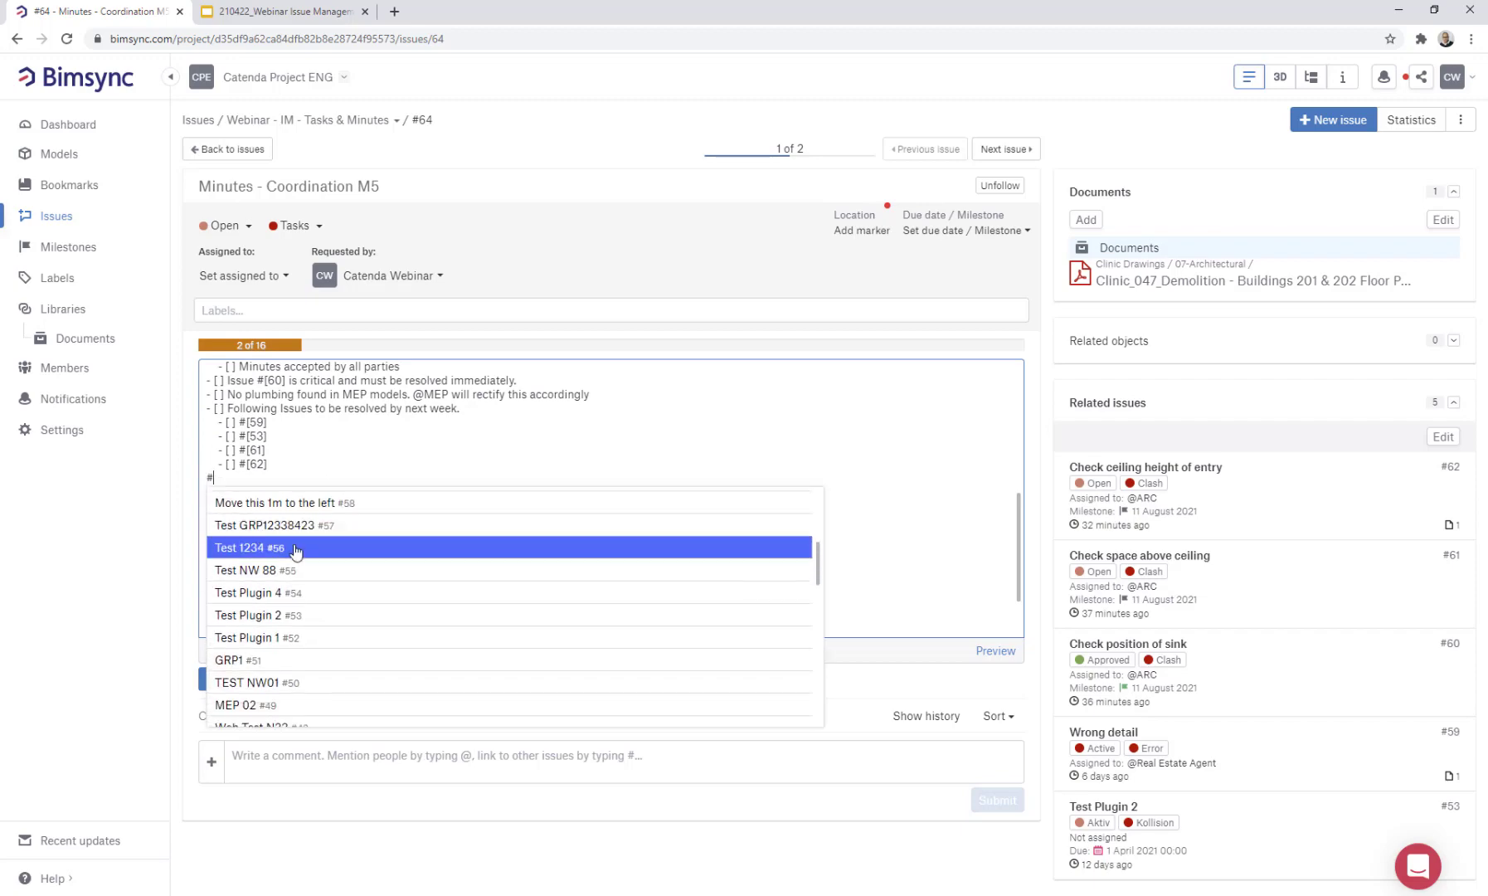
pyautogui.scroll(3, 306, 610)
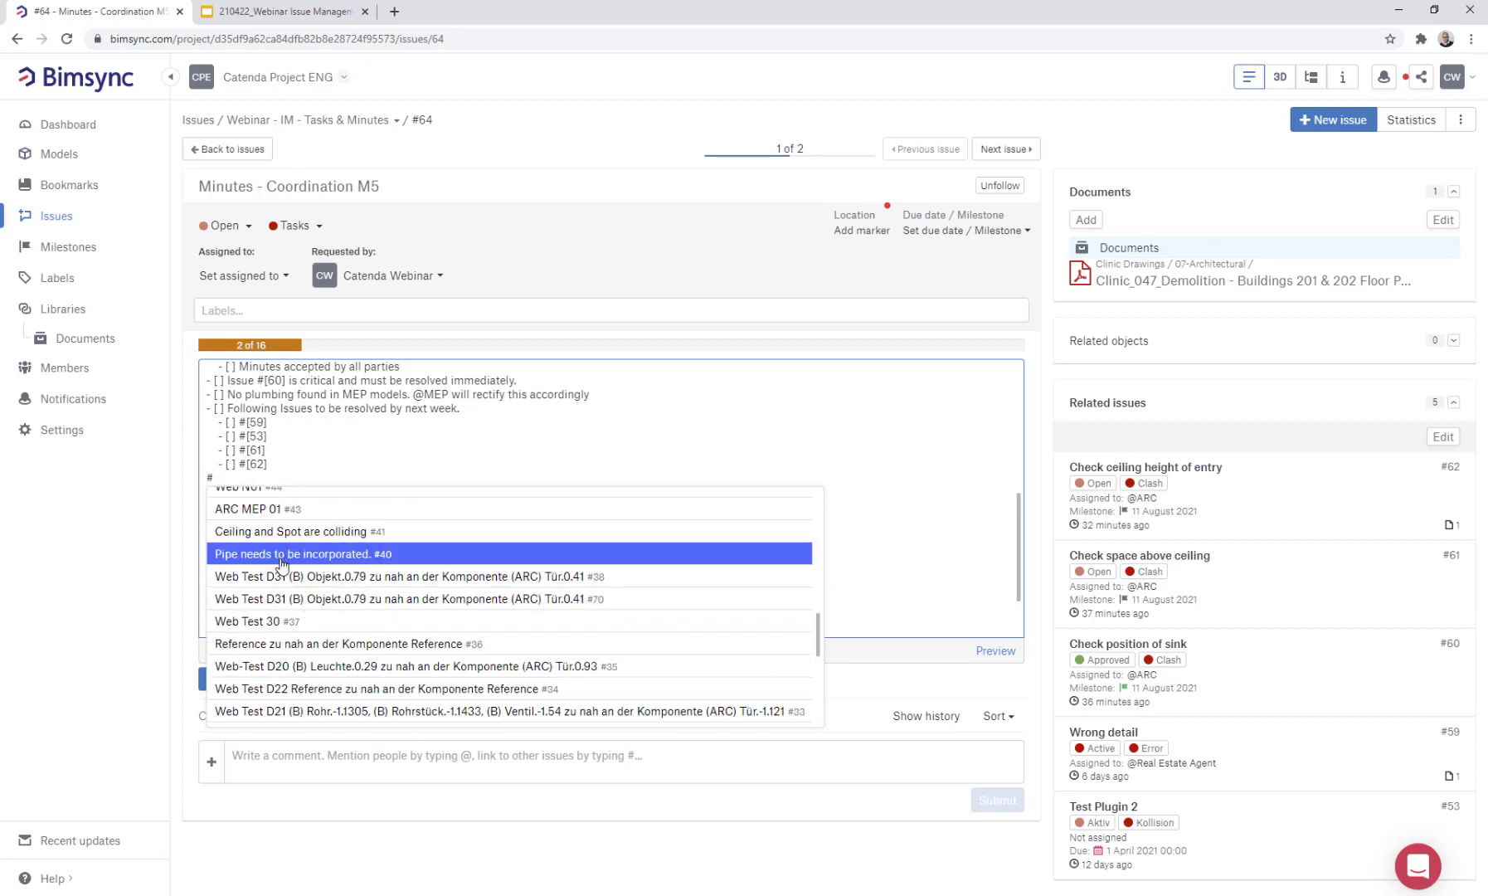
pyautogui.click(280, 532)
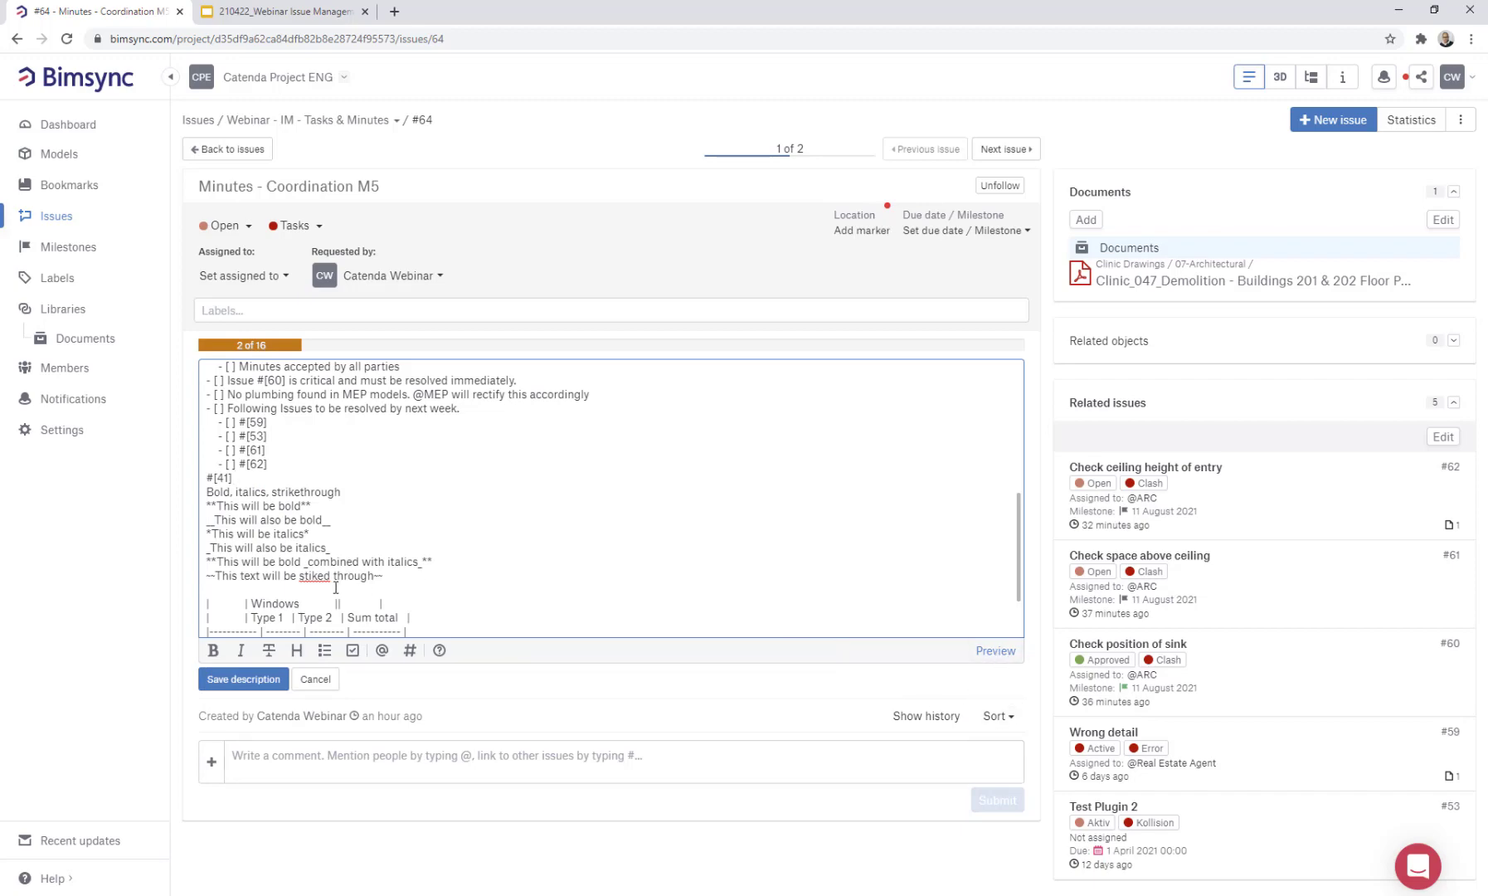
pyautogui.click(249, 687)
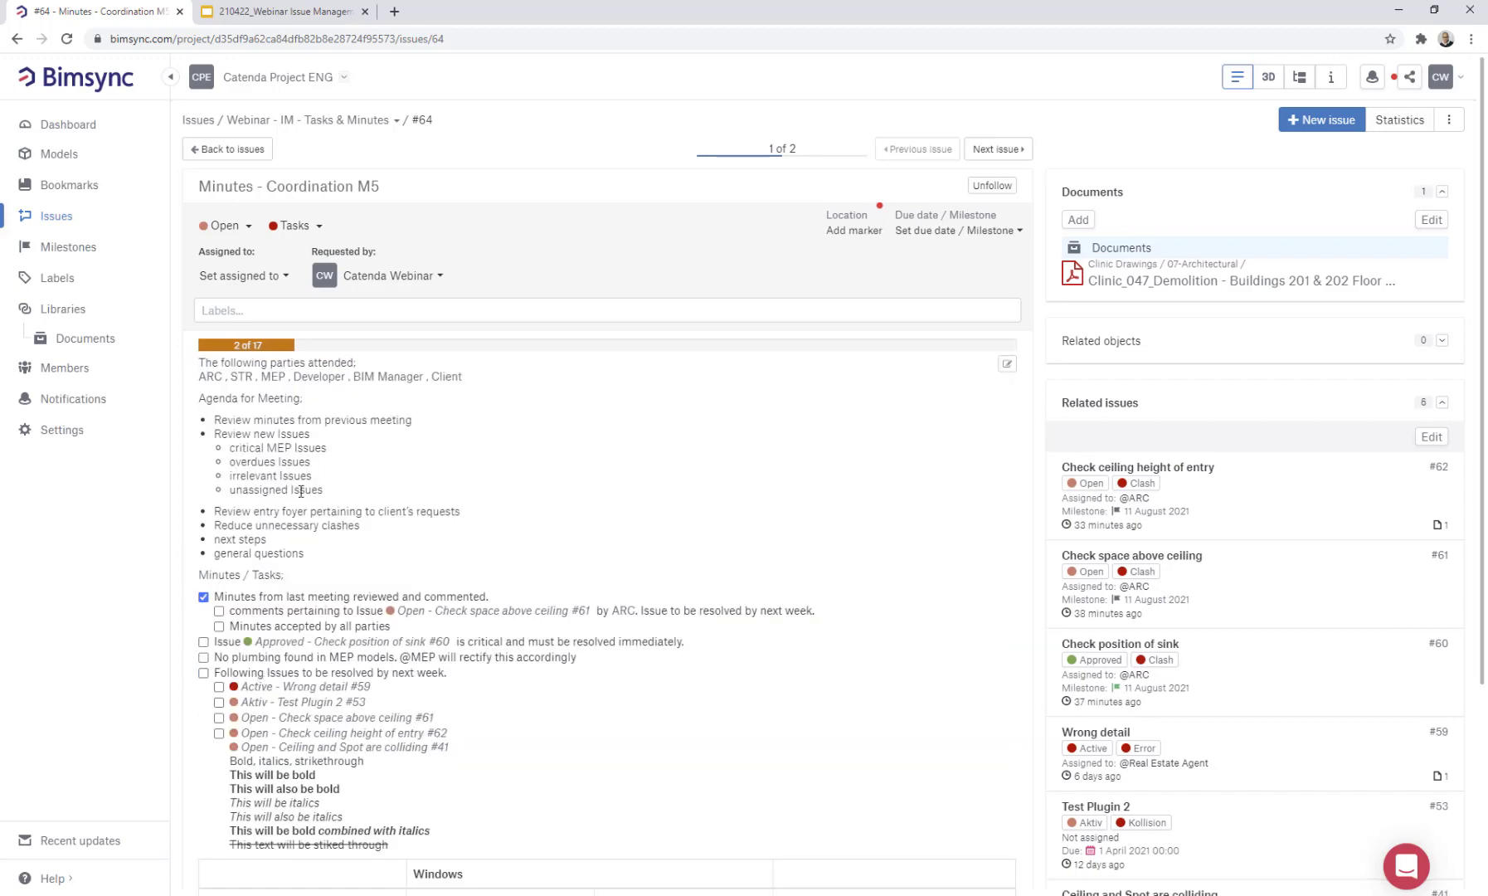
# Open the linked issue "Wrong detail" from the minutes checklist, set its status to Approved and return to the minutes
pyautogui.scroll(-3, 263, 488)
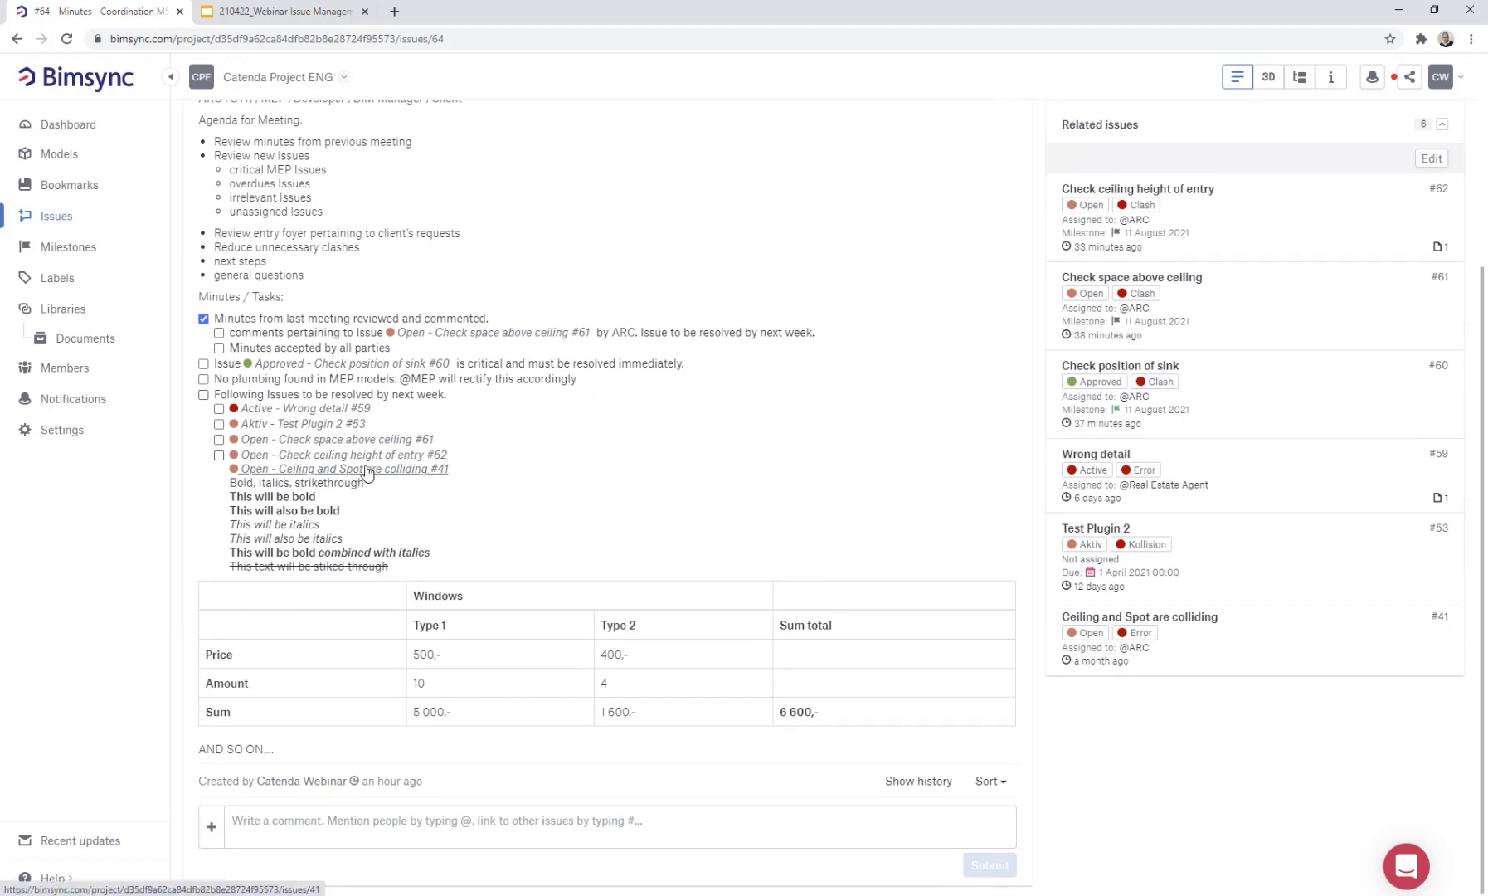
pyautogui.click(262, 409)
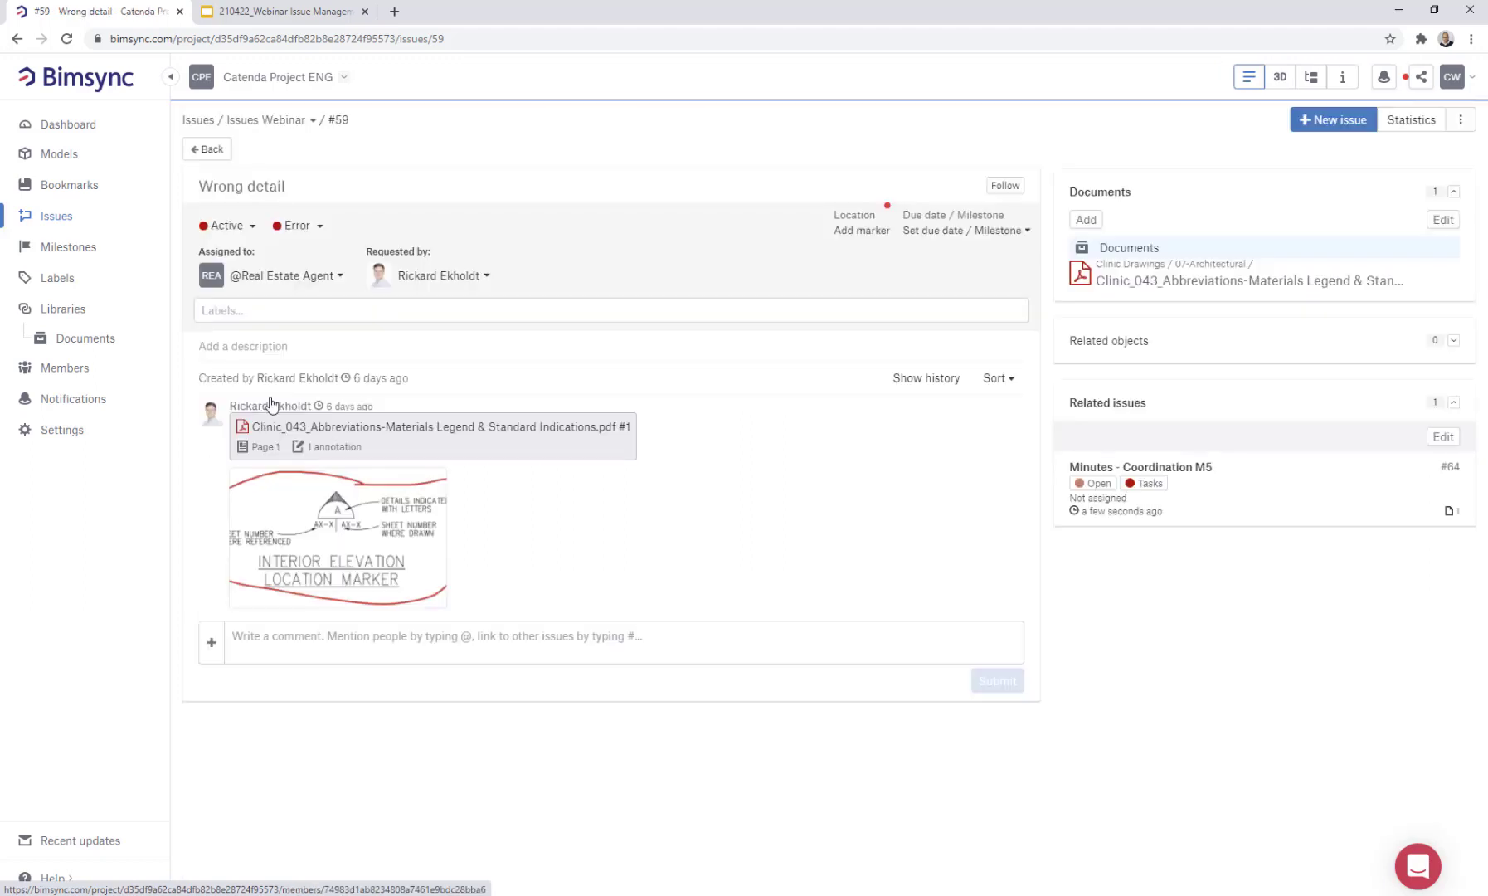
pyautogui.click(248, 227)
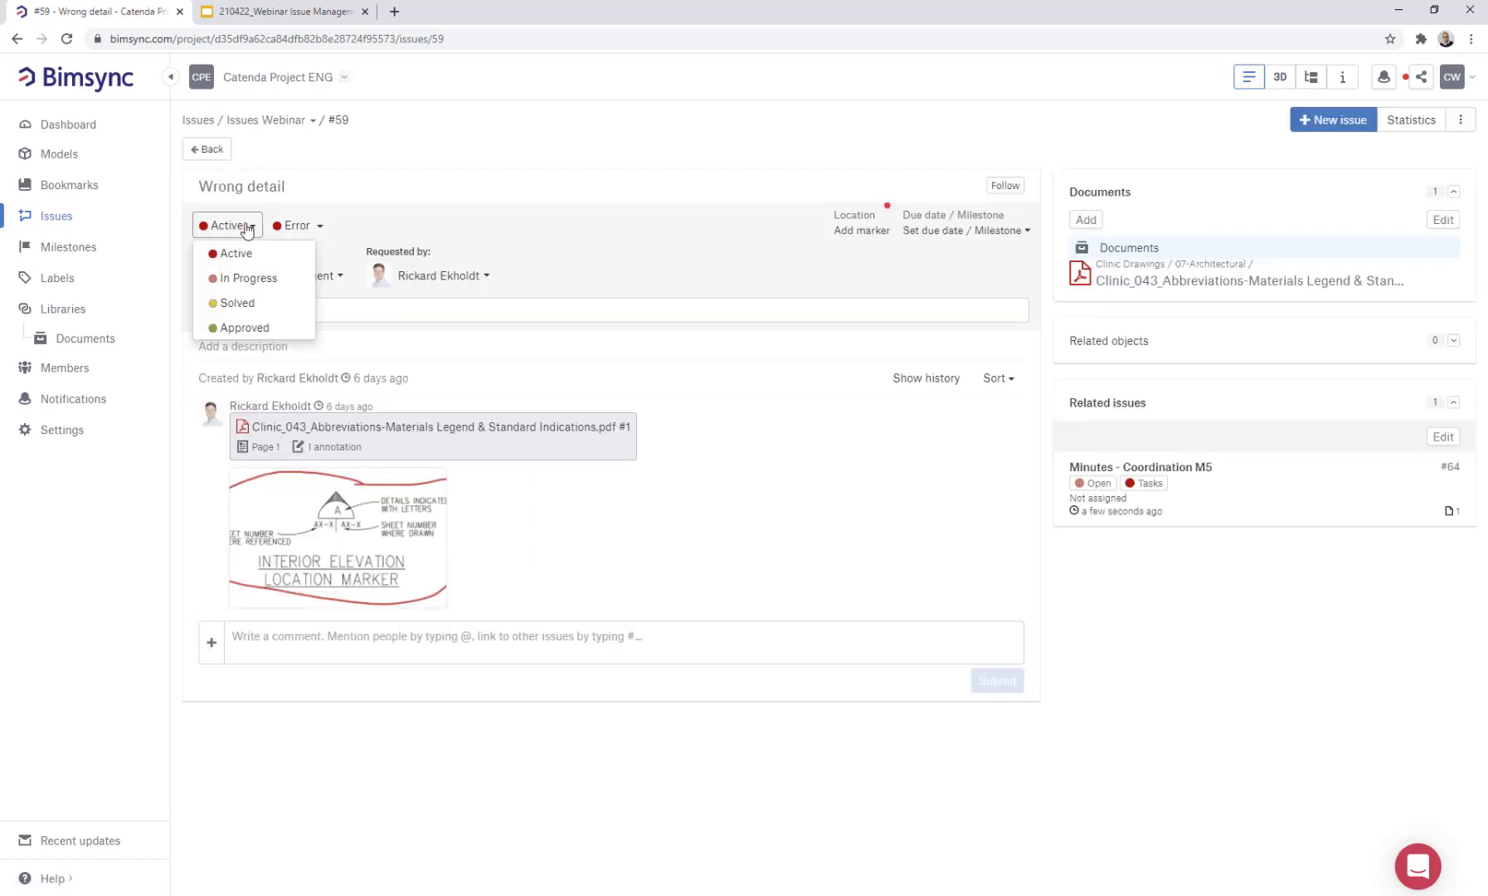
pyautogui.click(232, 328)
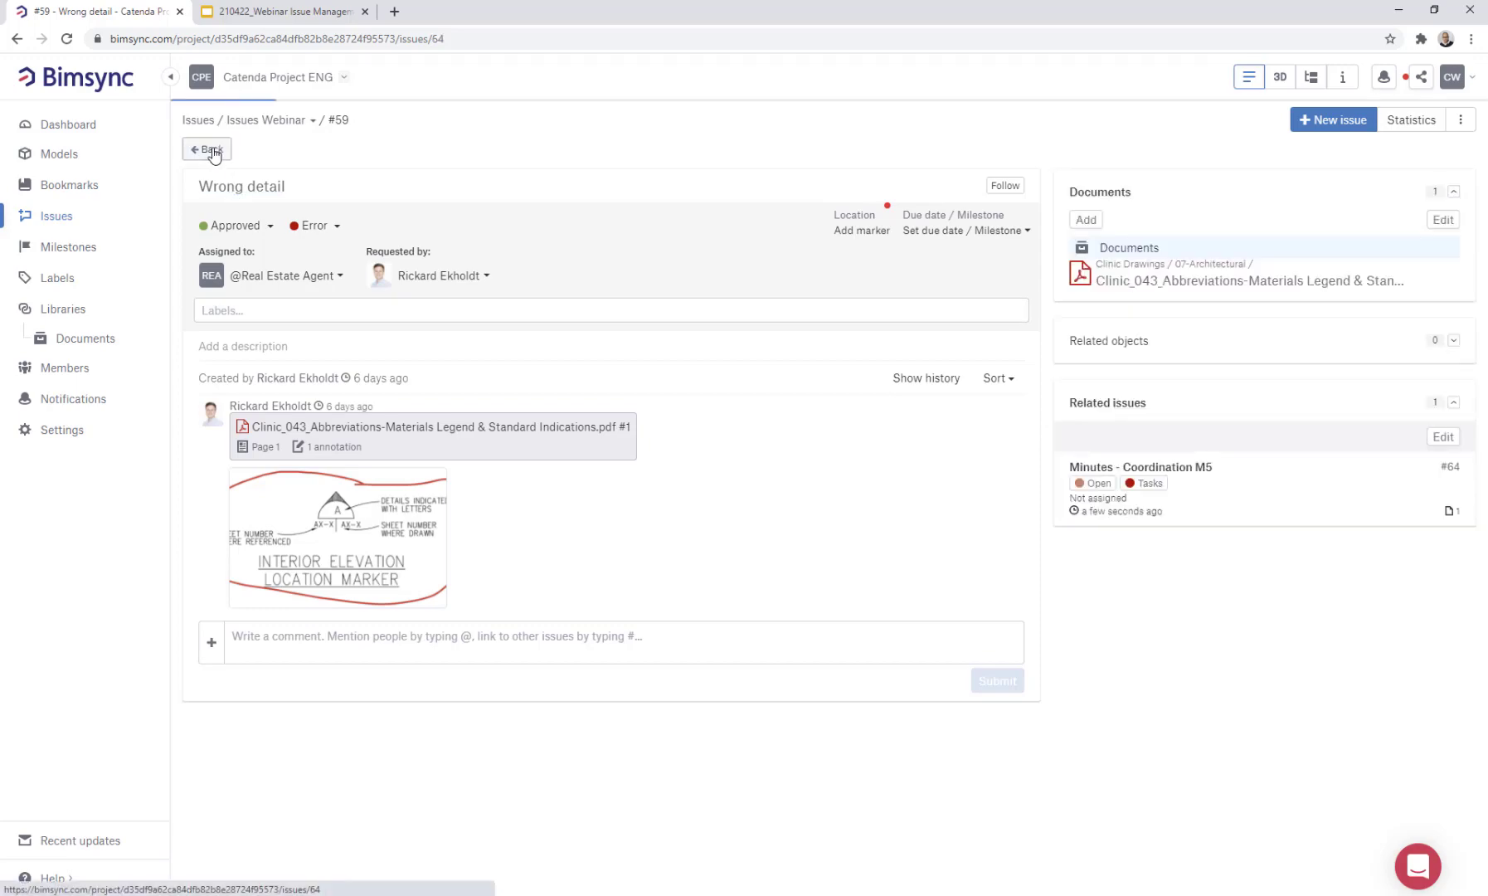
pyautogui.scroll(-2, 325, 488)
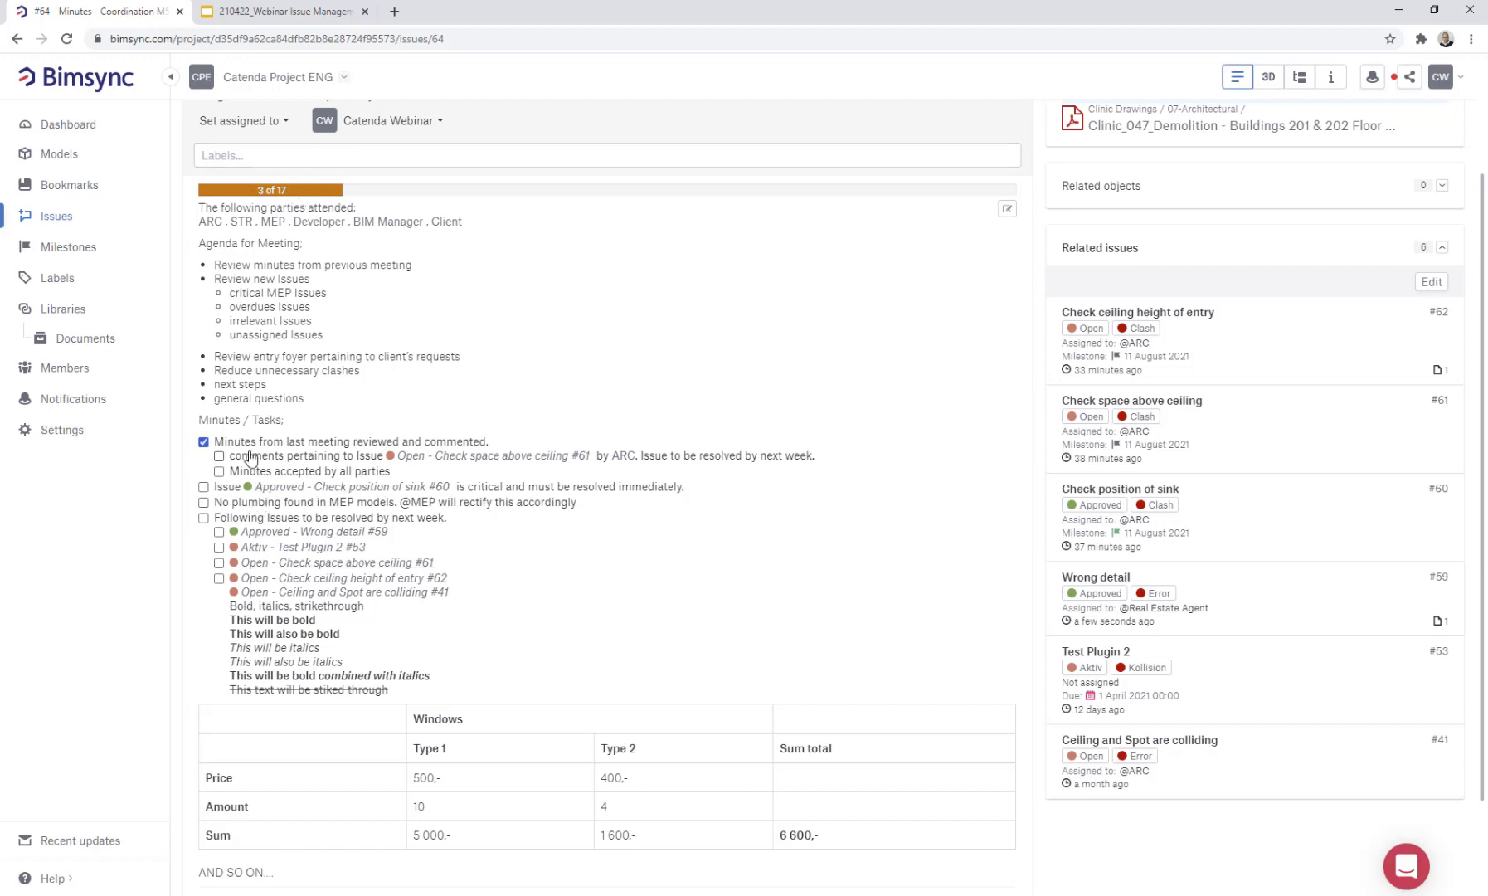
# Open the document "Clinic_048_Demolition - Building 205 Floor Plans.pdf" from the Clinic Drawings / 07-Architectural folder
pyautogui.click(78, 345)
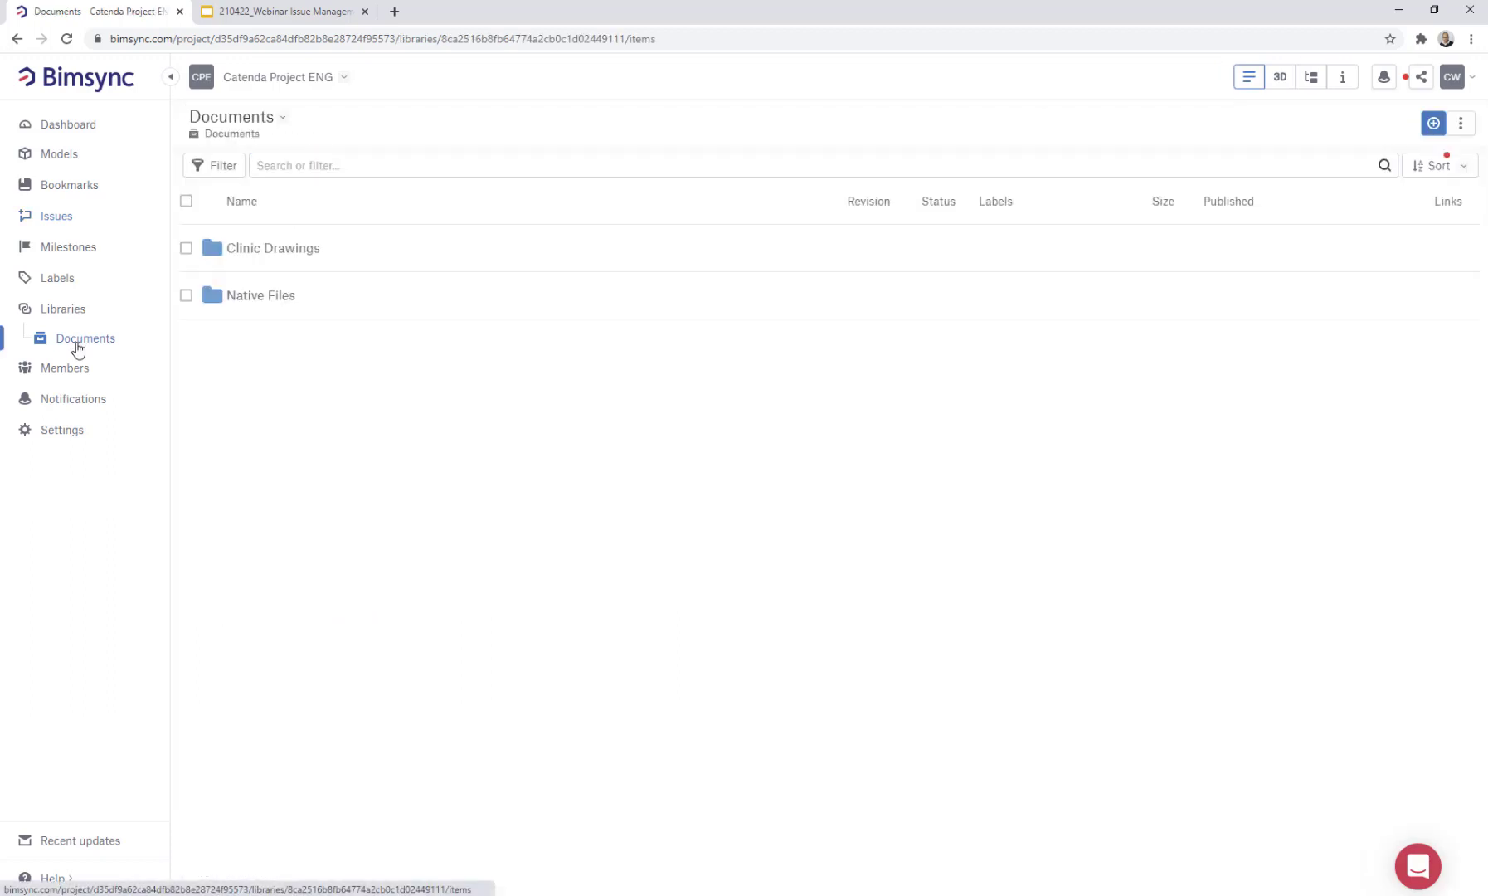
pyautogui.click(283, 250)
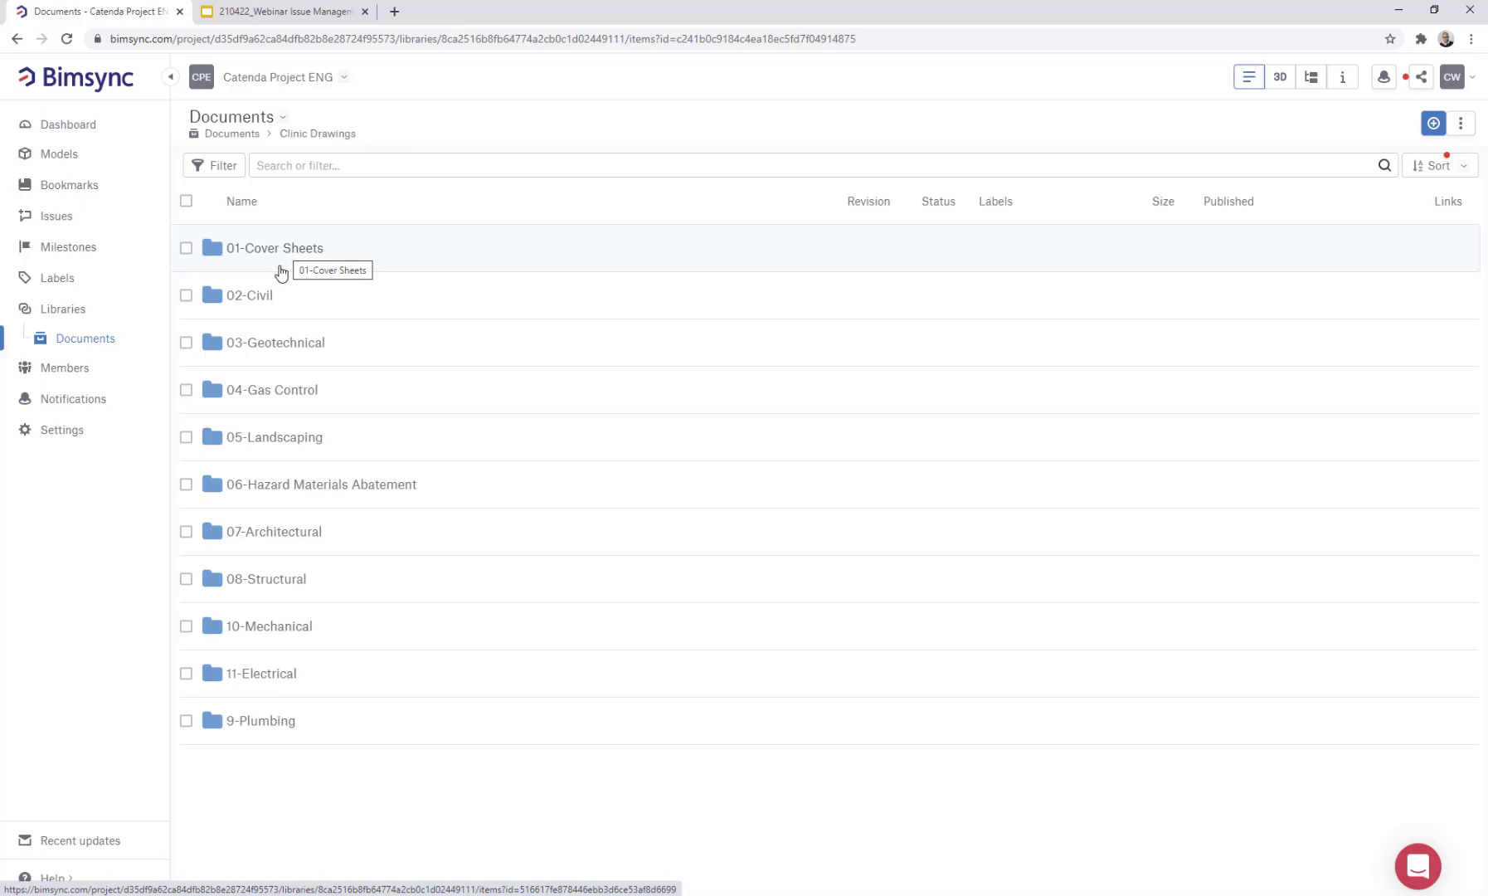
pyautogui.click(295, 539)
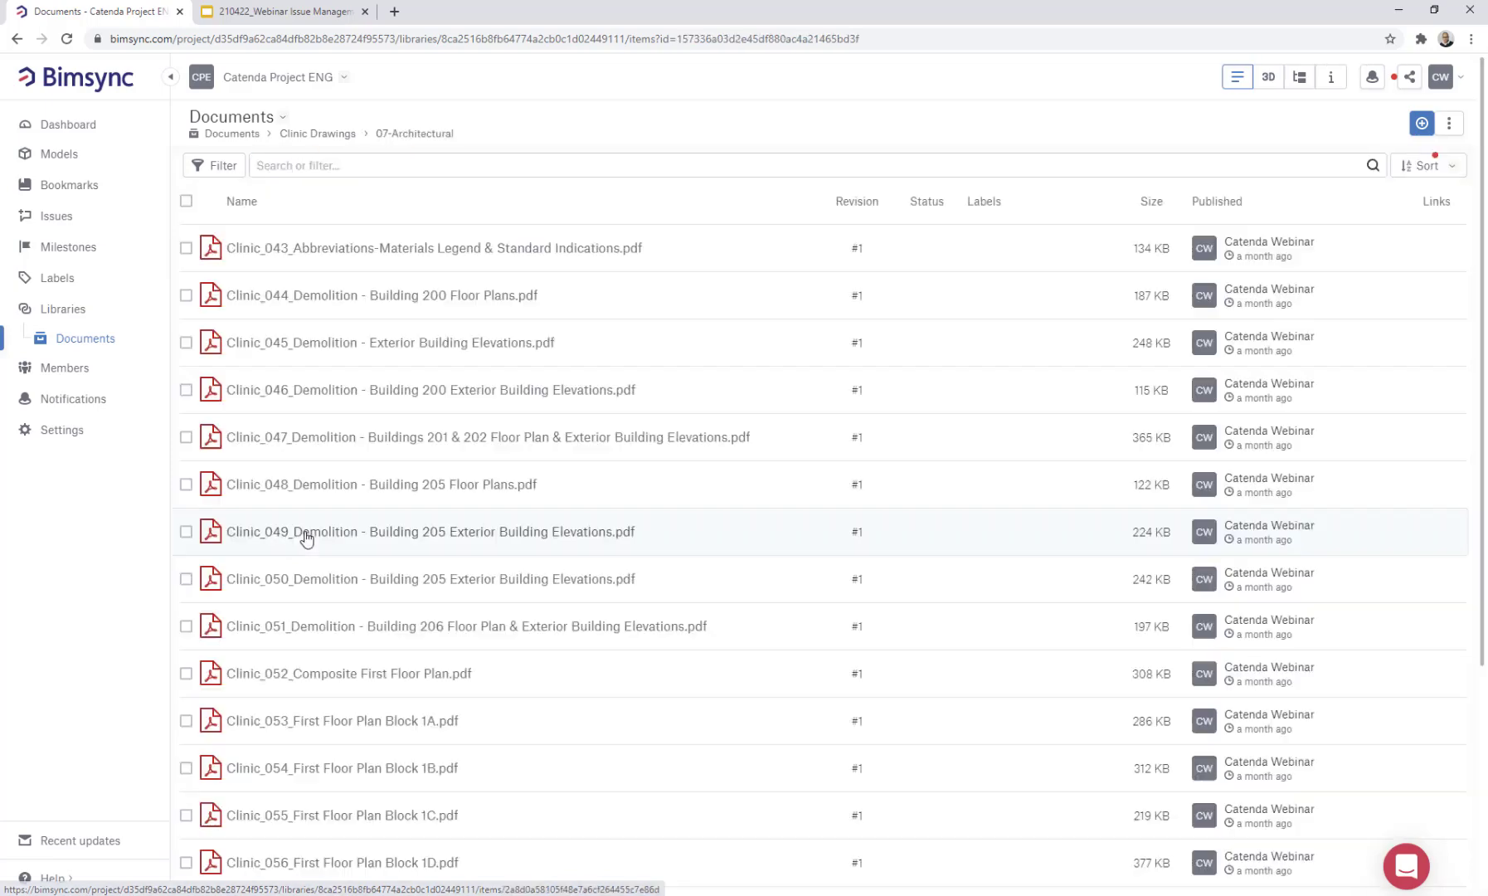
pyautogui.click(334, 486)
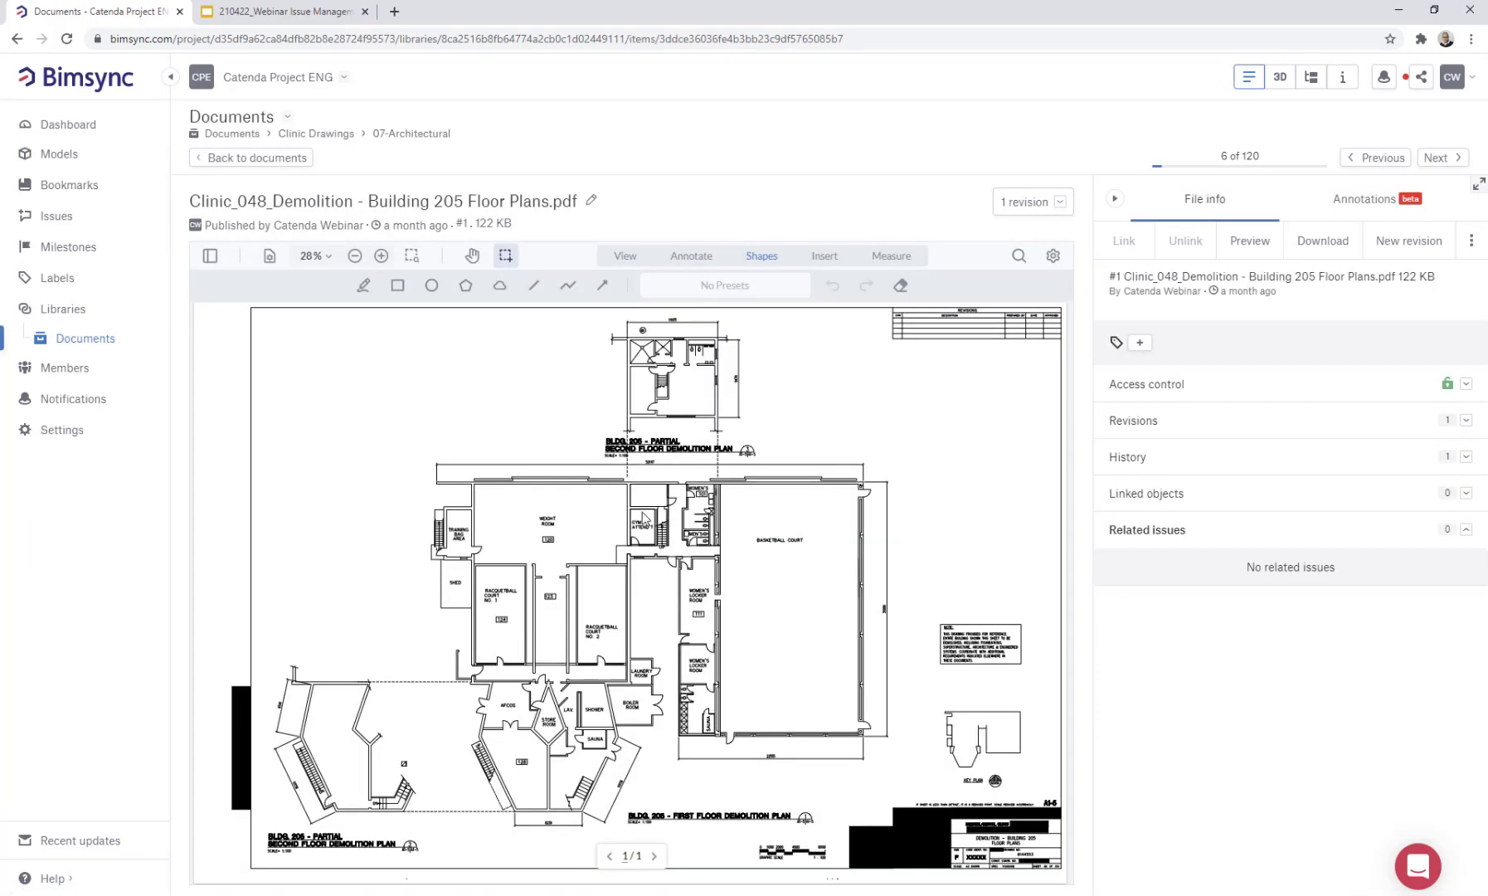
# Draw a red four-cornered cloud annotation over the upper part of the Weight Room and its outer wall on the floor plan
pyautogui.click(381, 255)
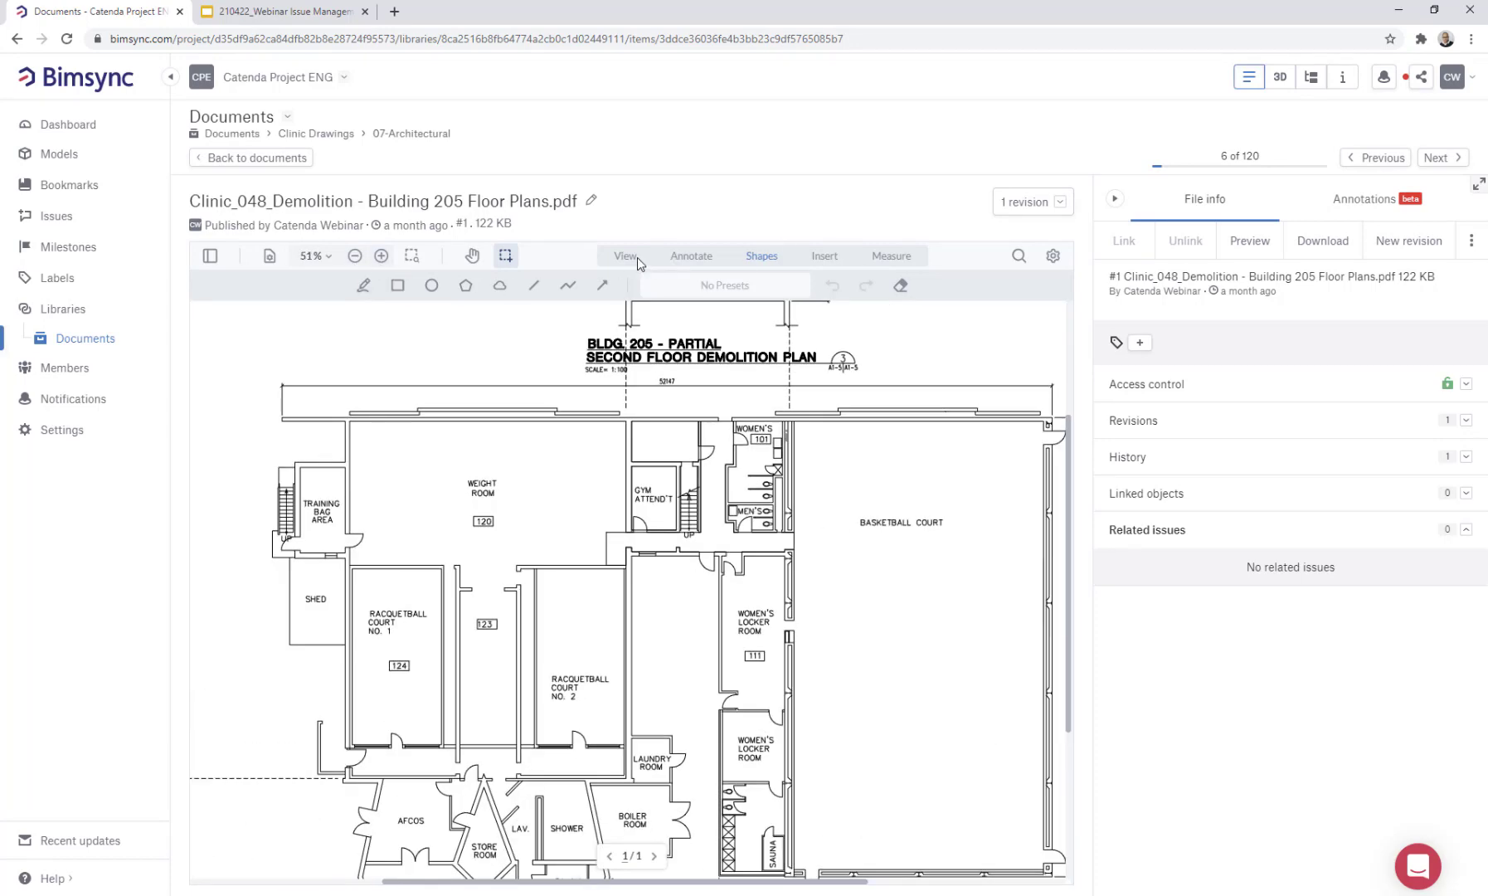
pyautogui.click(688, 255)
pyautogui.click(756, 255)
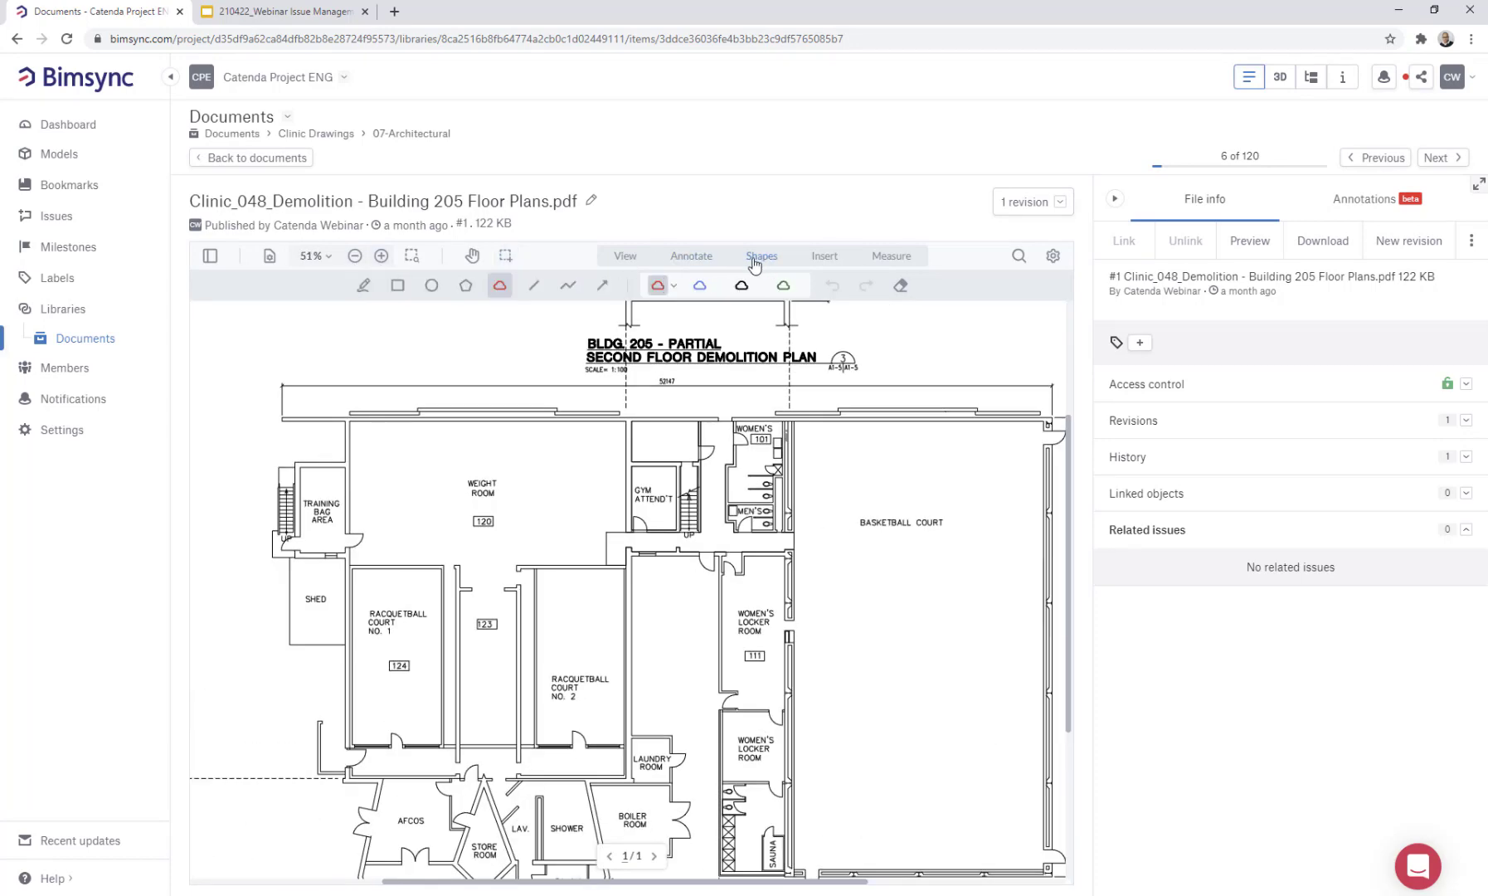
pyautogui.click(505, 255)
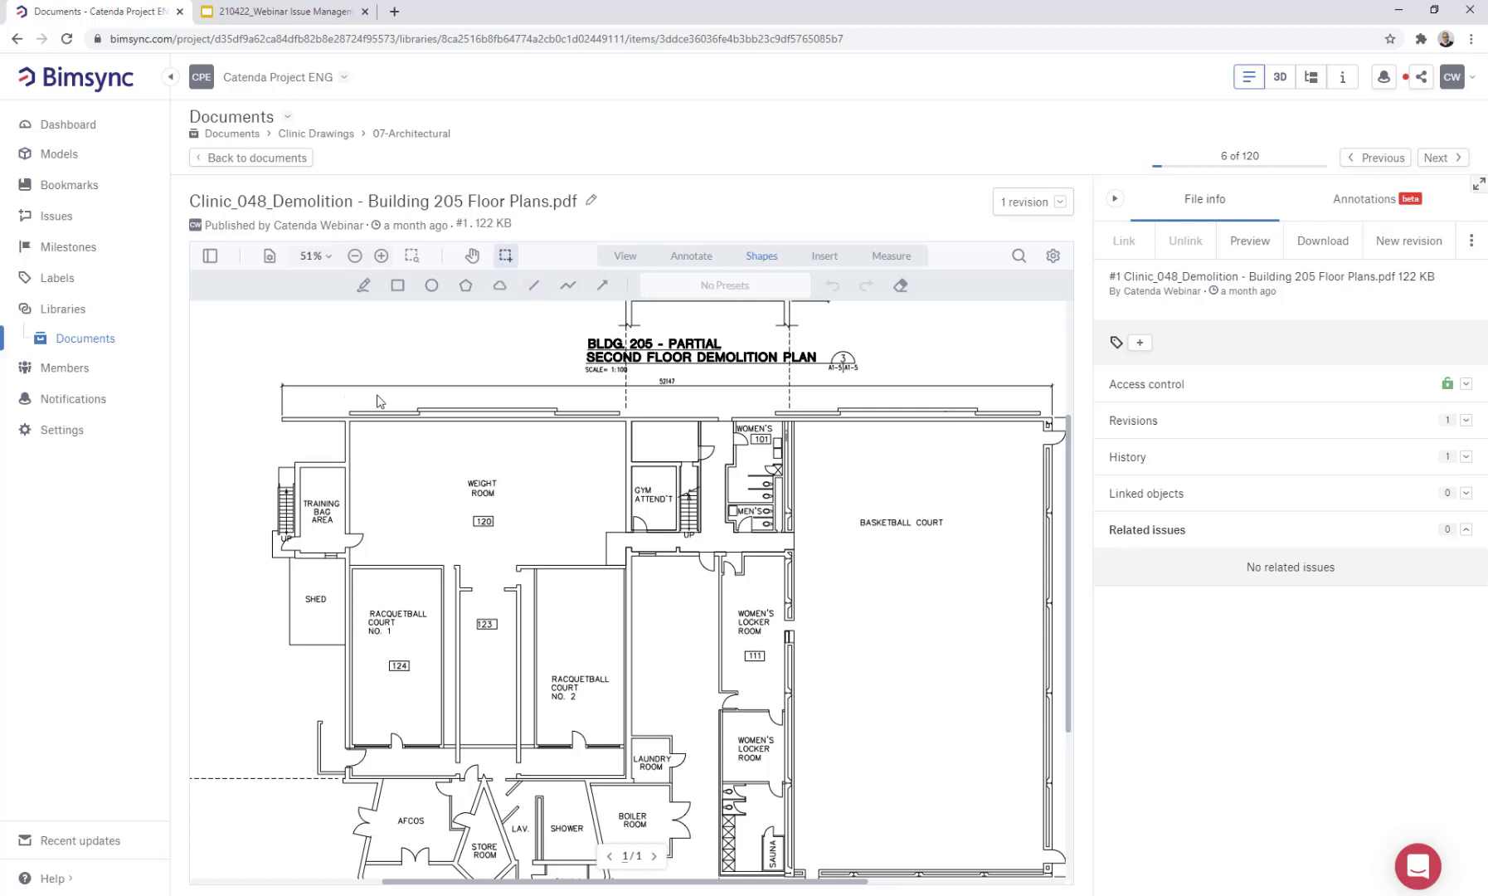
pyautogui.click(499, 285)
pyautogui.click(365, 396)
pyautogui.click(648, 471)
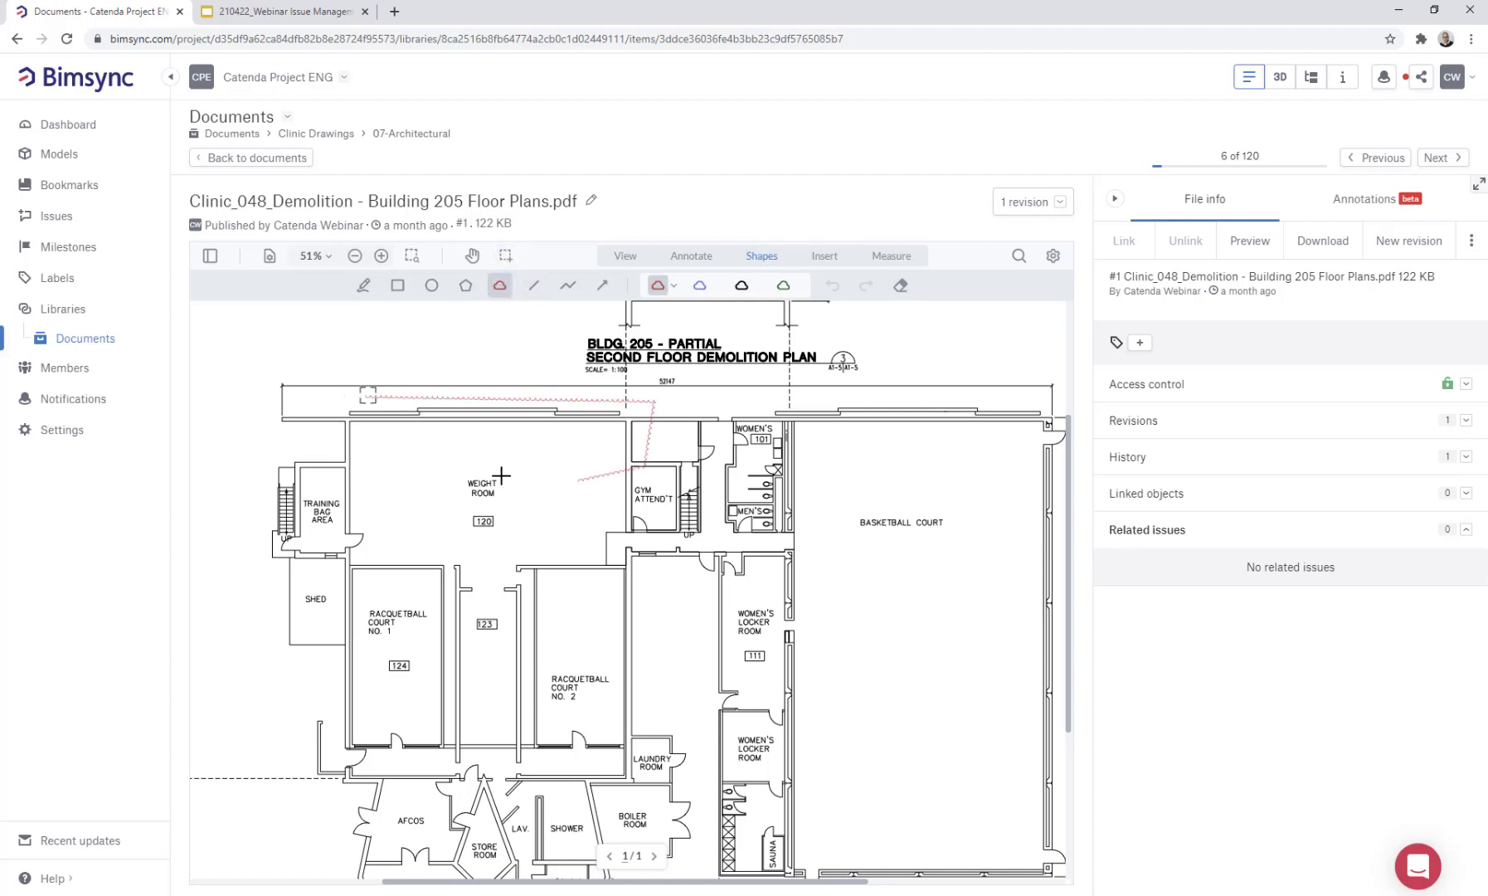
pyautogui.click(401, 483)
pyautogui.click(366, 396)
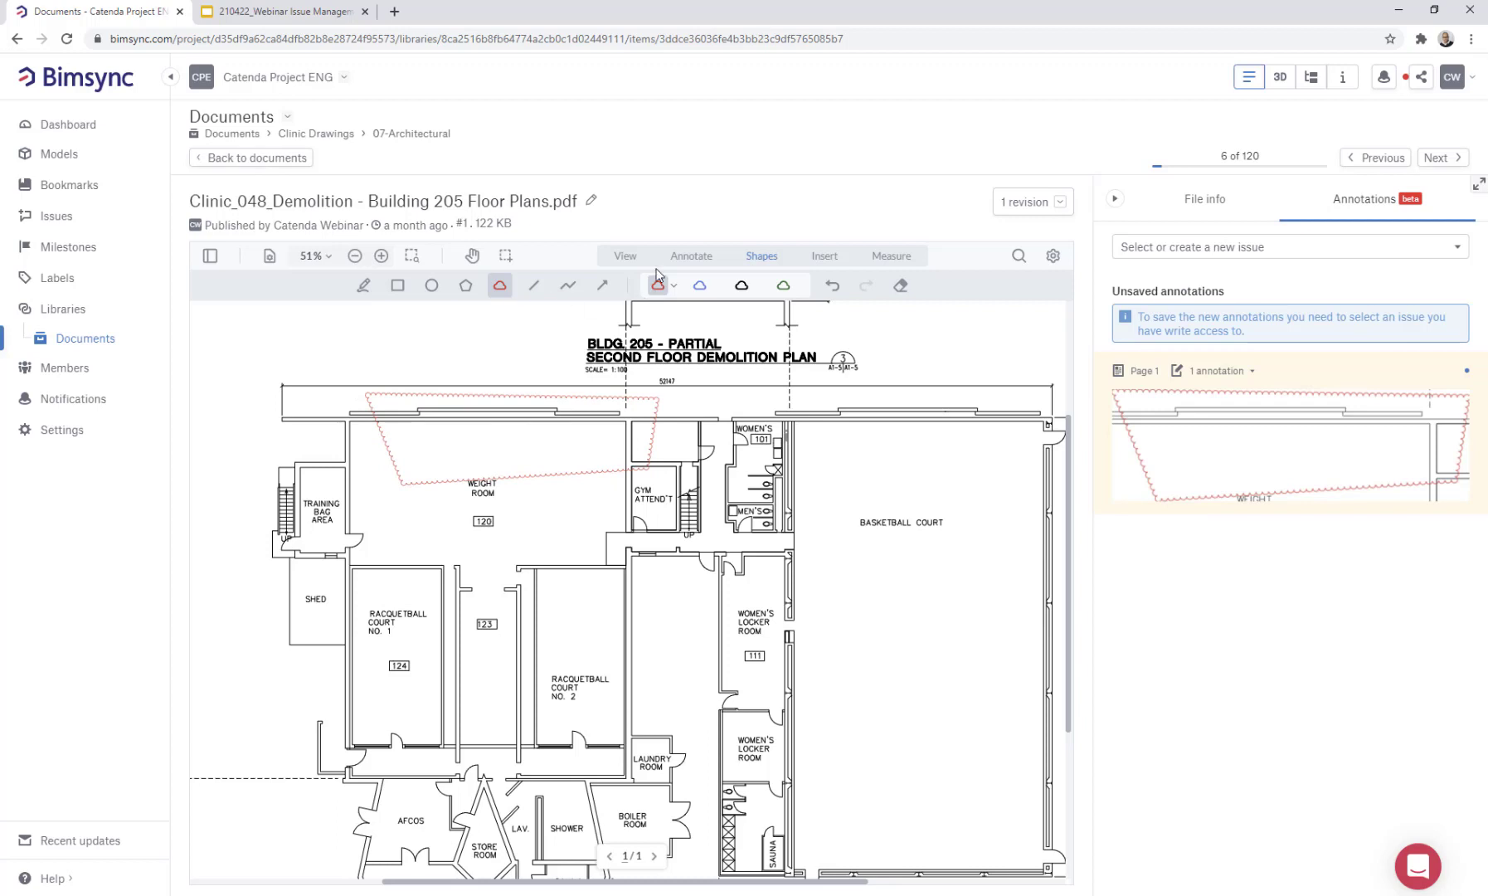
# Add a red free-text annotation with placeholder text just below the cloud, beside the Weight Room label
pyautogui.click(695, 258)
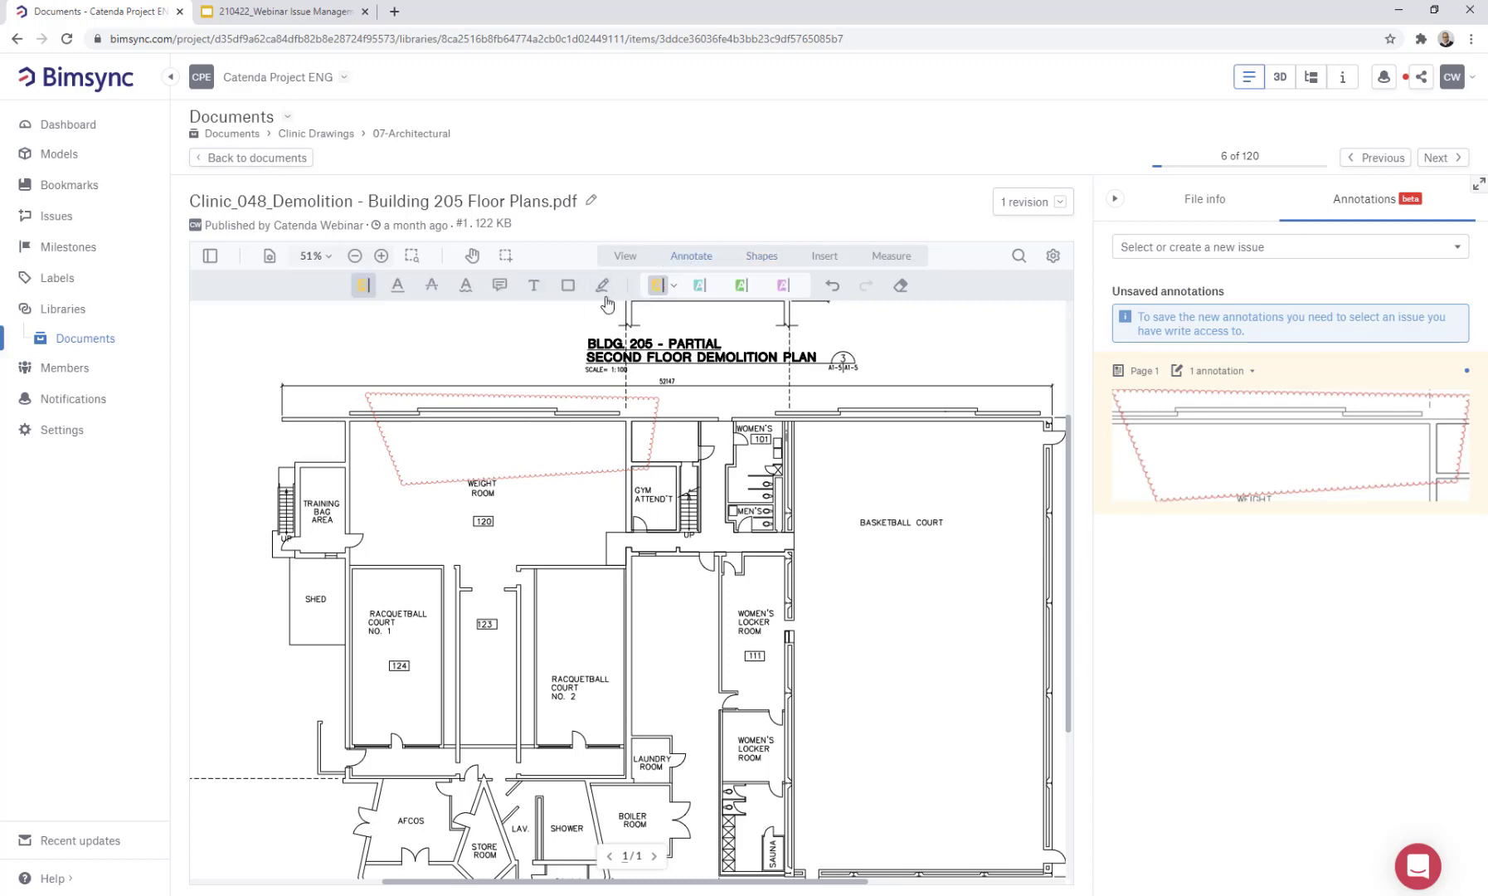
pyautogui.click(533, 285)
pyautogui.click(421, 501)
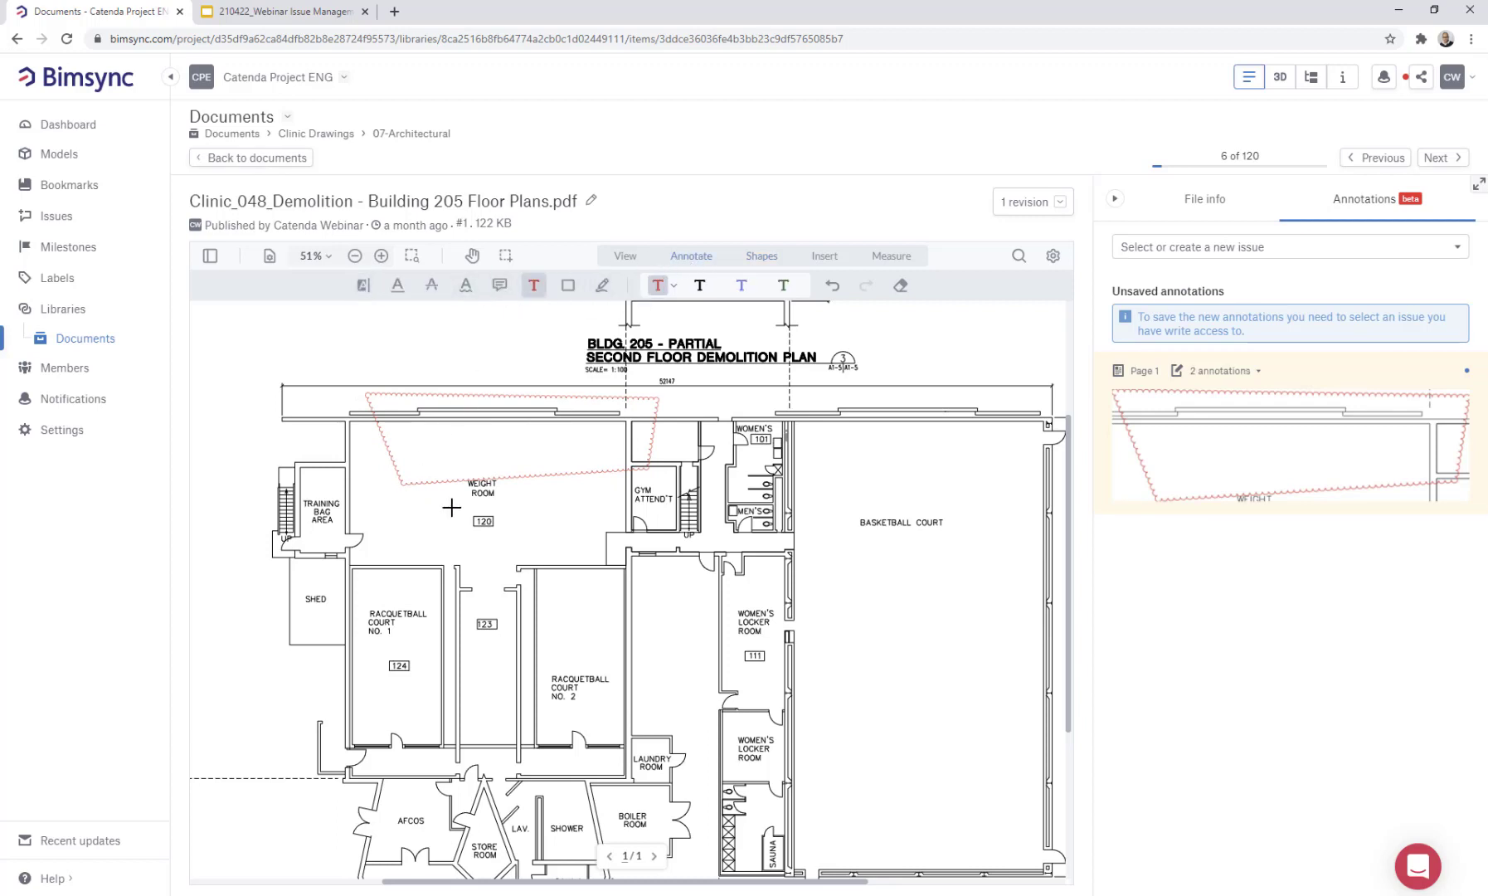
pyautogui.write('gfhsdfsdnfhsdfvsdfvsdsfsdsd')
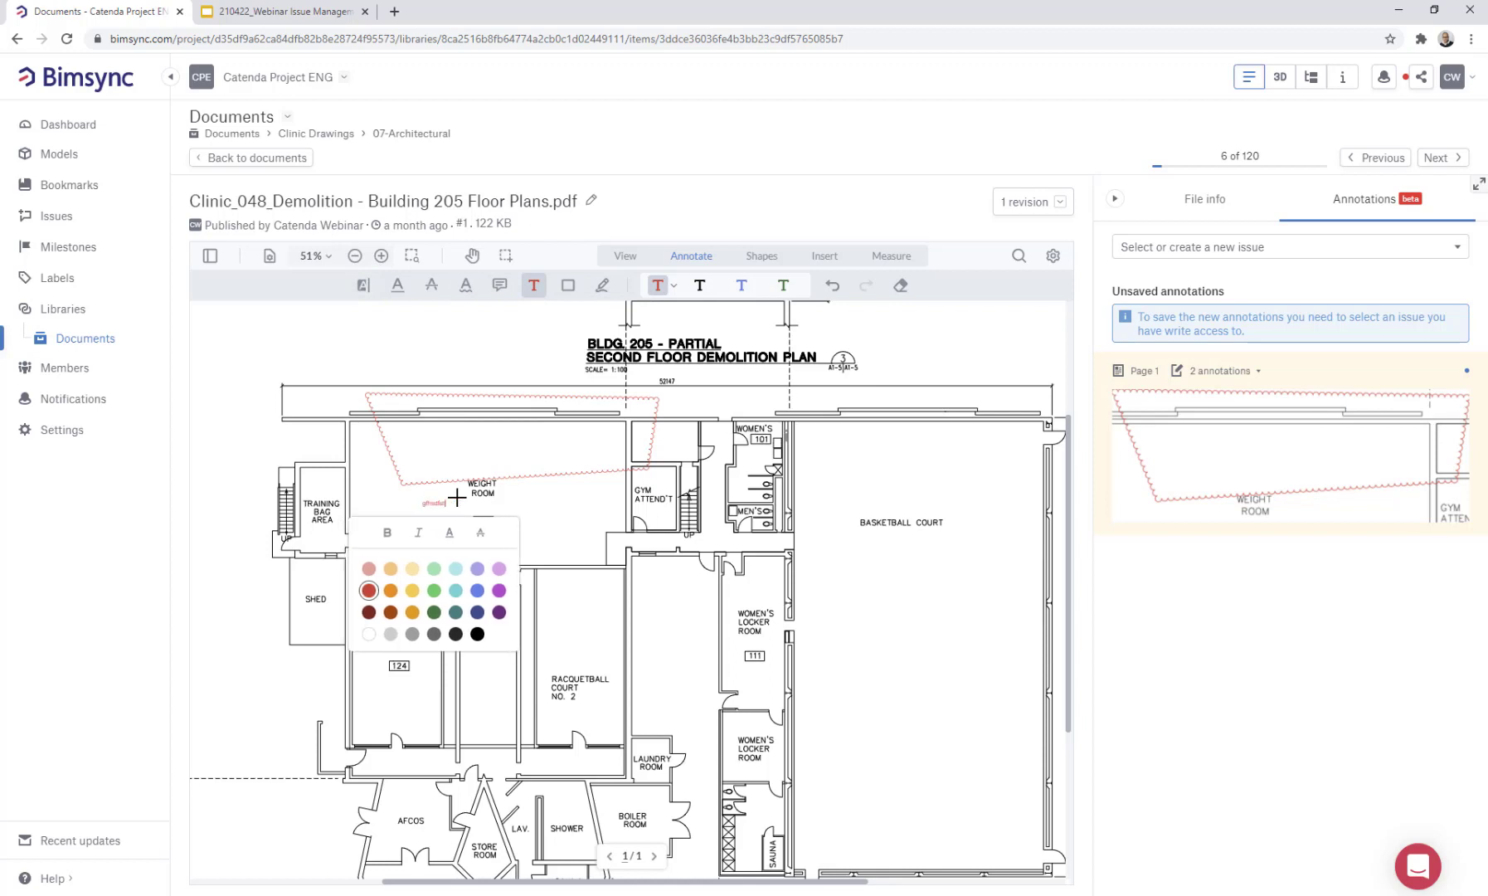
pyautogui.press('Return')
pyautogui.press('Return')
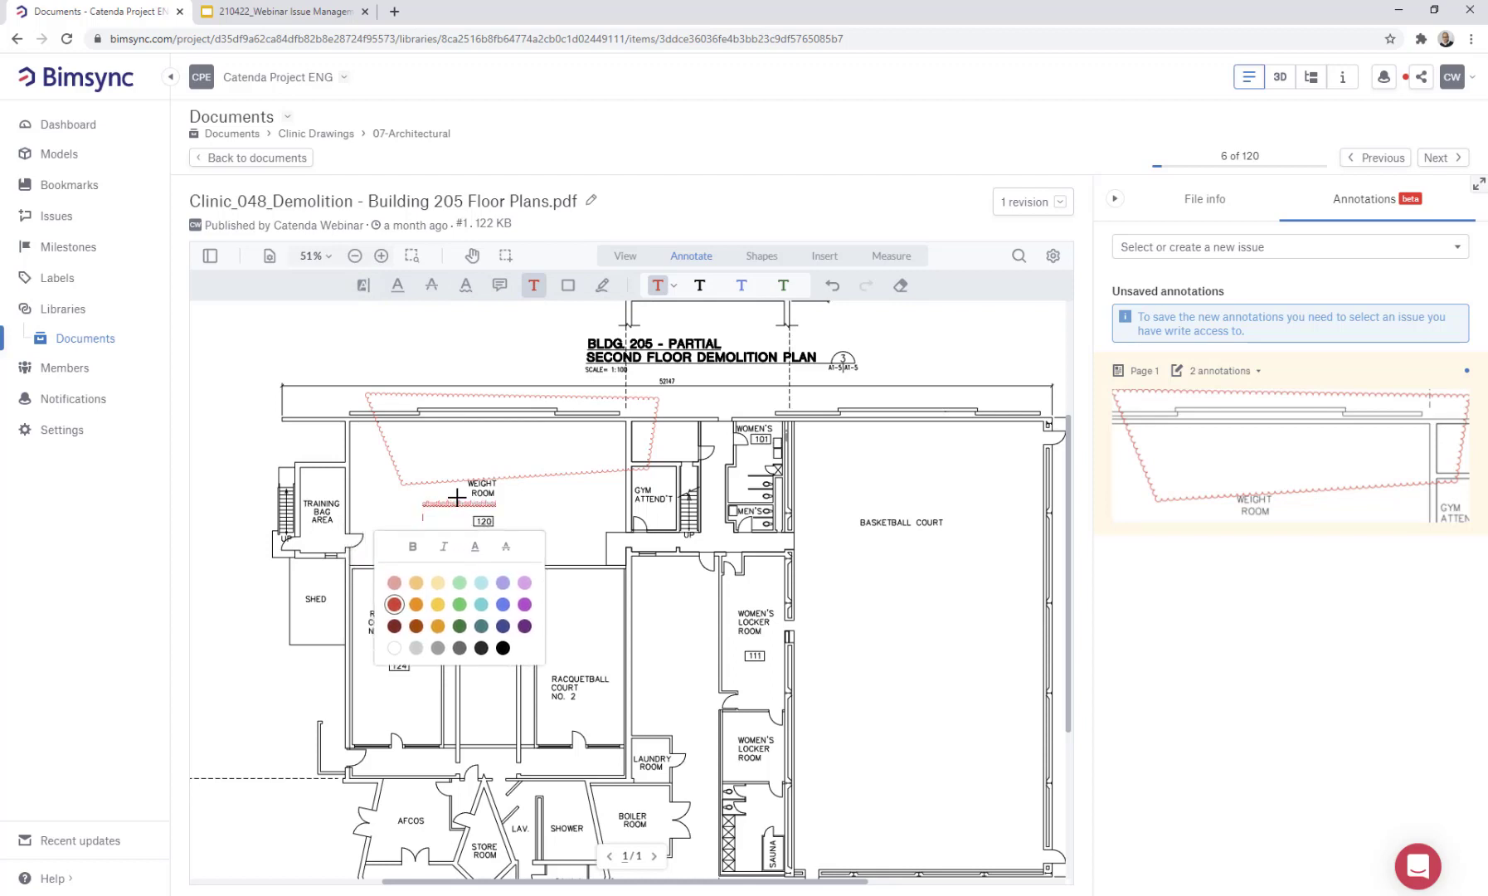
pyautogui.click(412, 489)
pyautogui.click(390, 497)
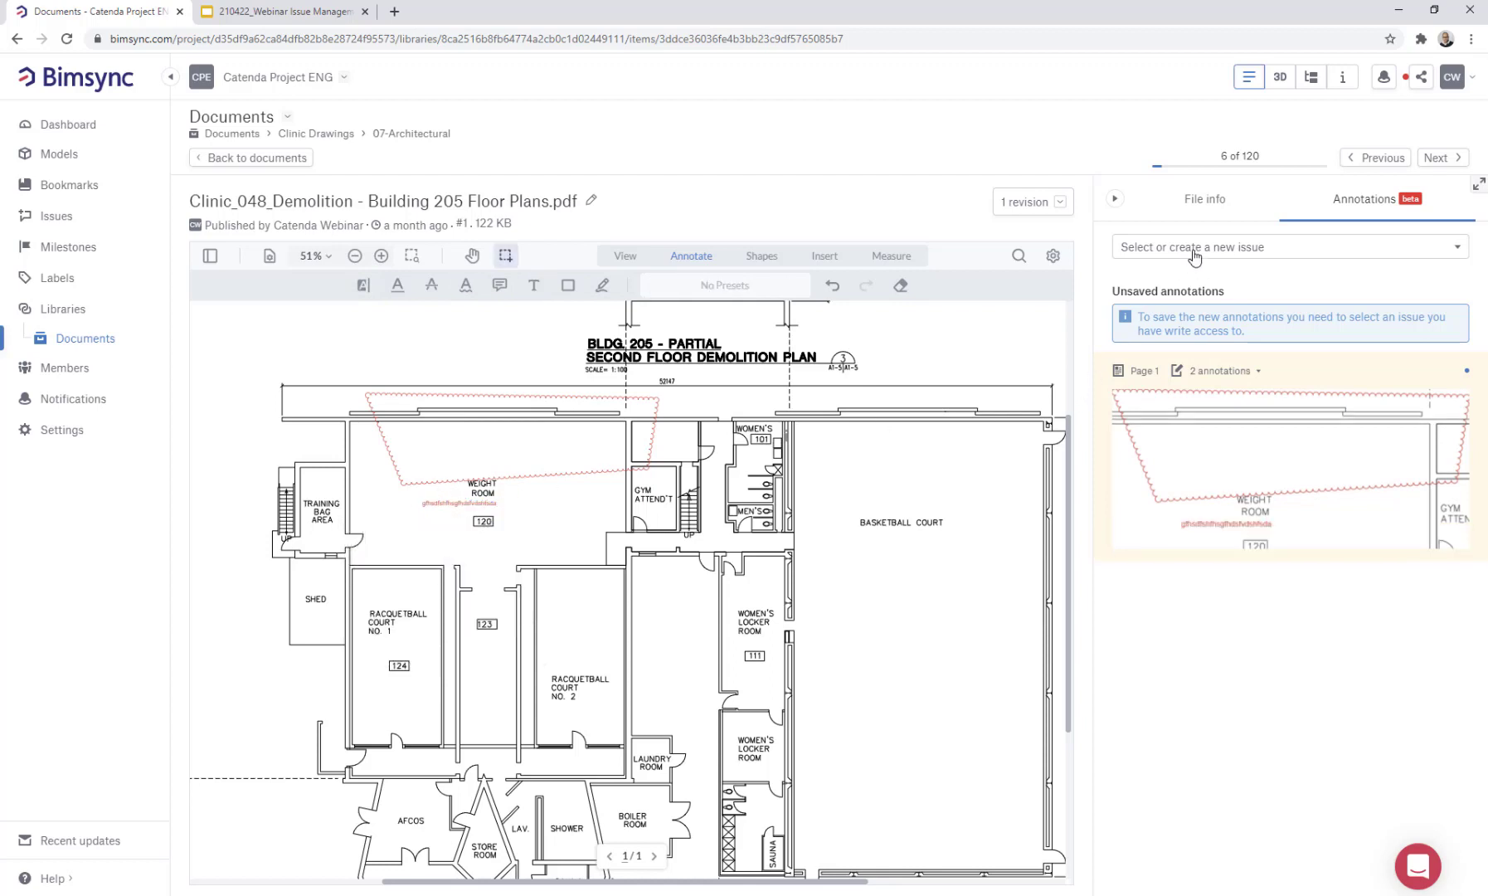
# Create a new issue titled "Doc Issue" on the board "Webinar - IM" for the unsaved annotations and submit them to it
pyautogui.click(1452, 248)
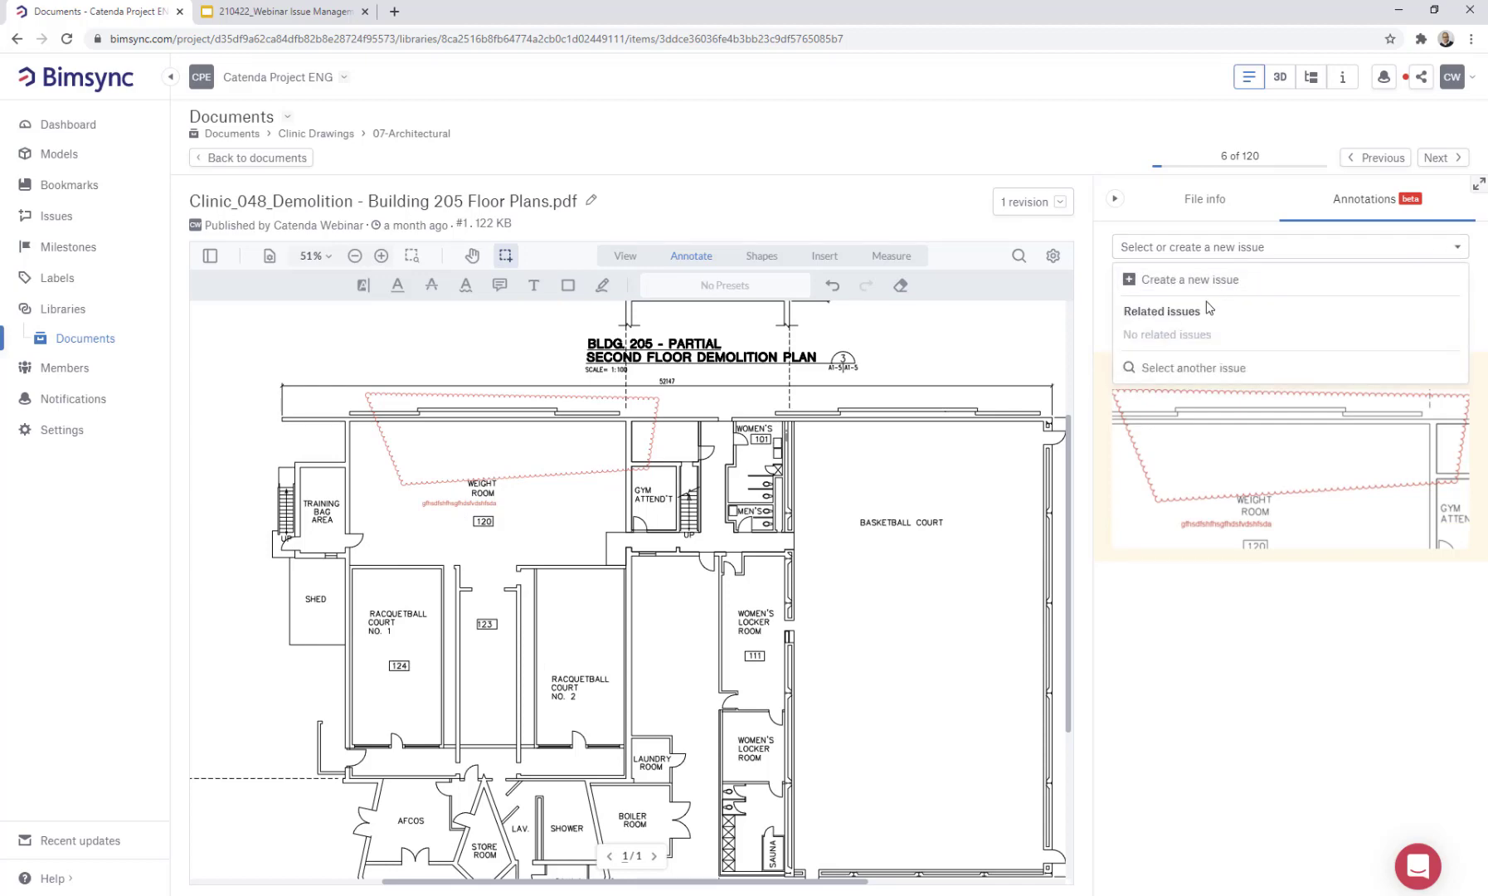
pyautogui.click(1201, 282)
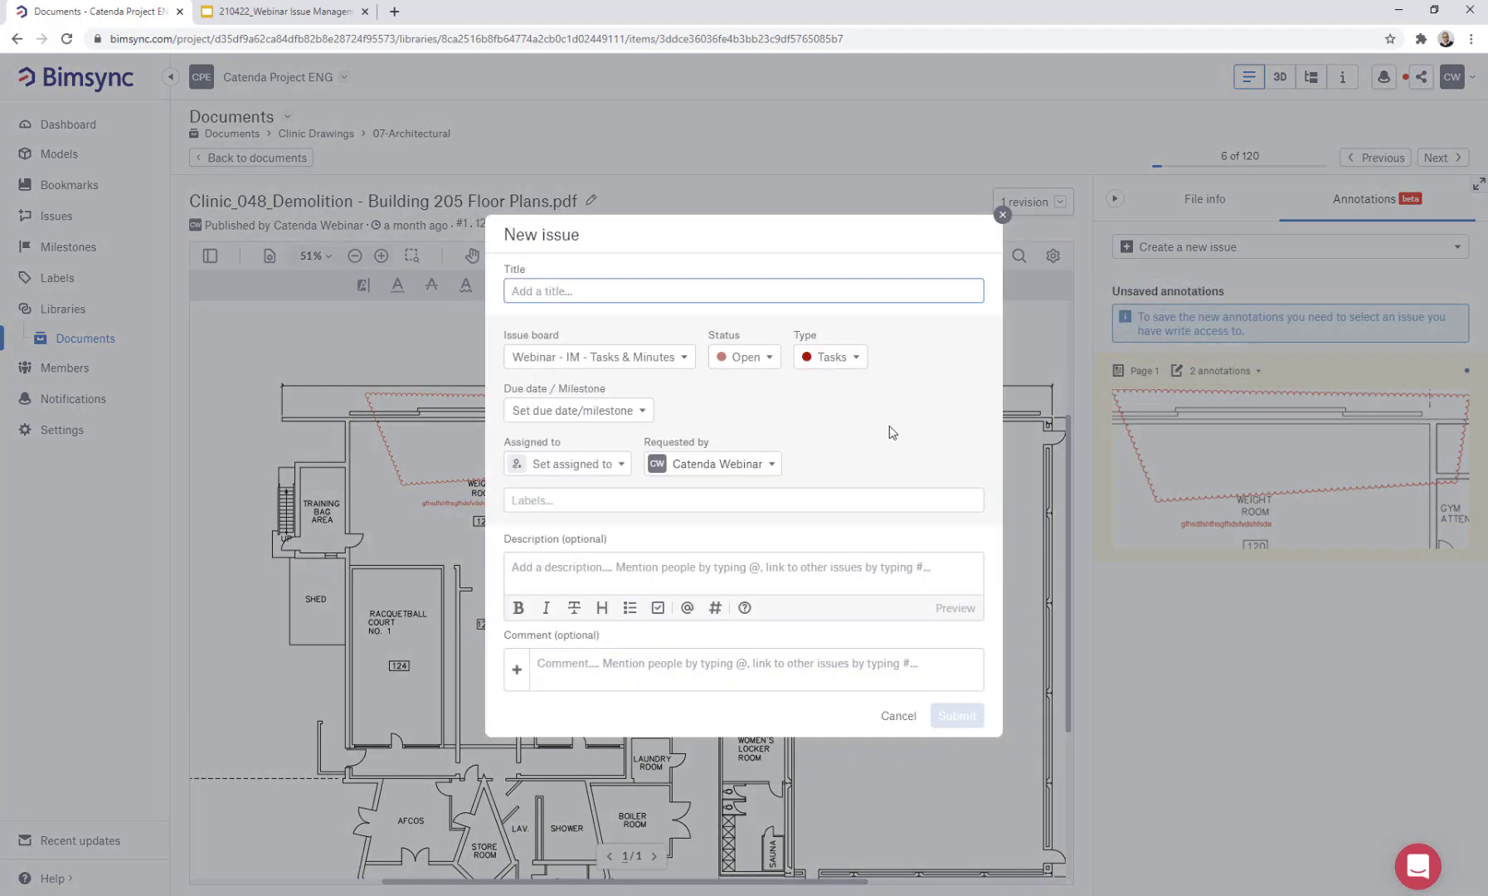
pyautogui.click(674, 358)
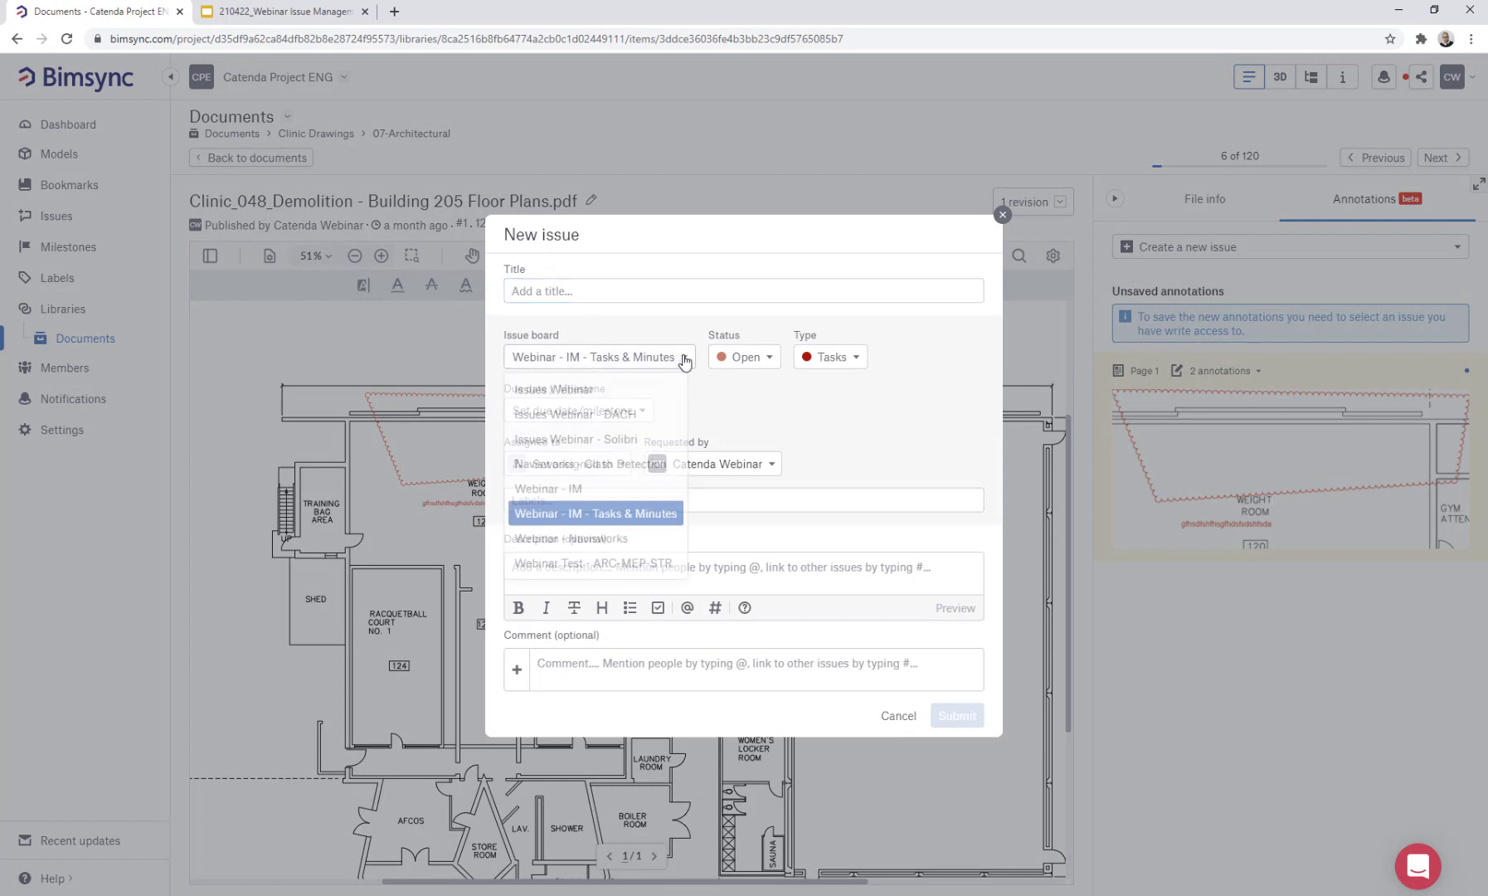
pyautogui.click(574, 490)
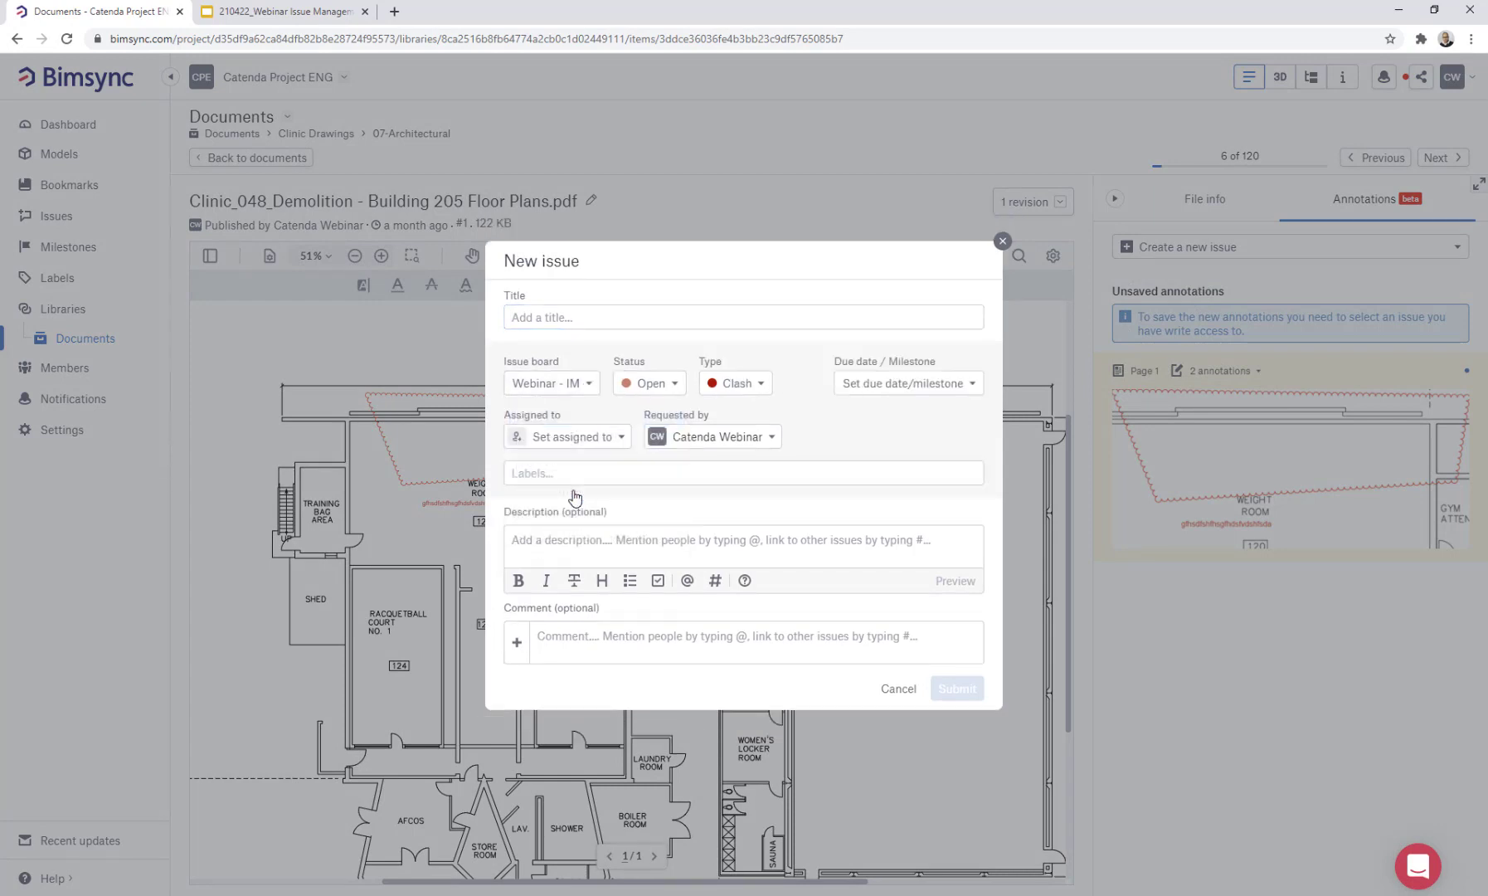
pyautogui.click(531, 323)
pyautogui.write('Doc Issue')
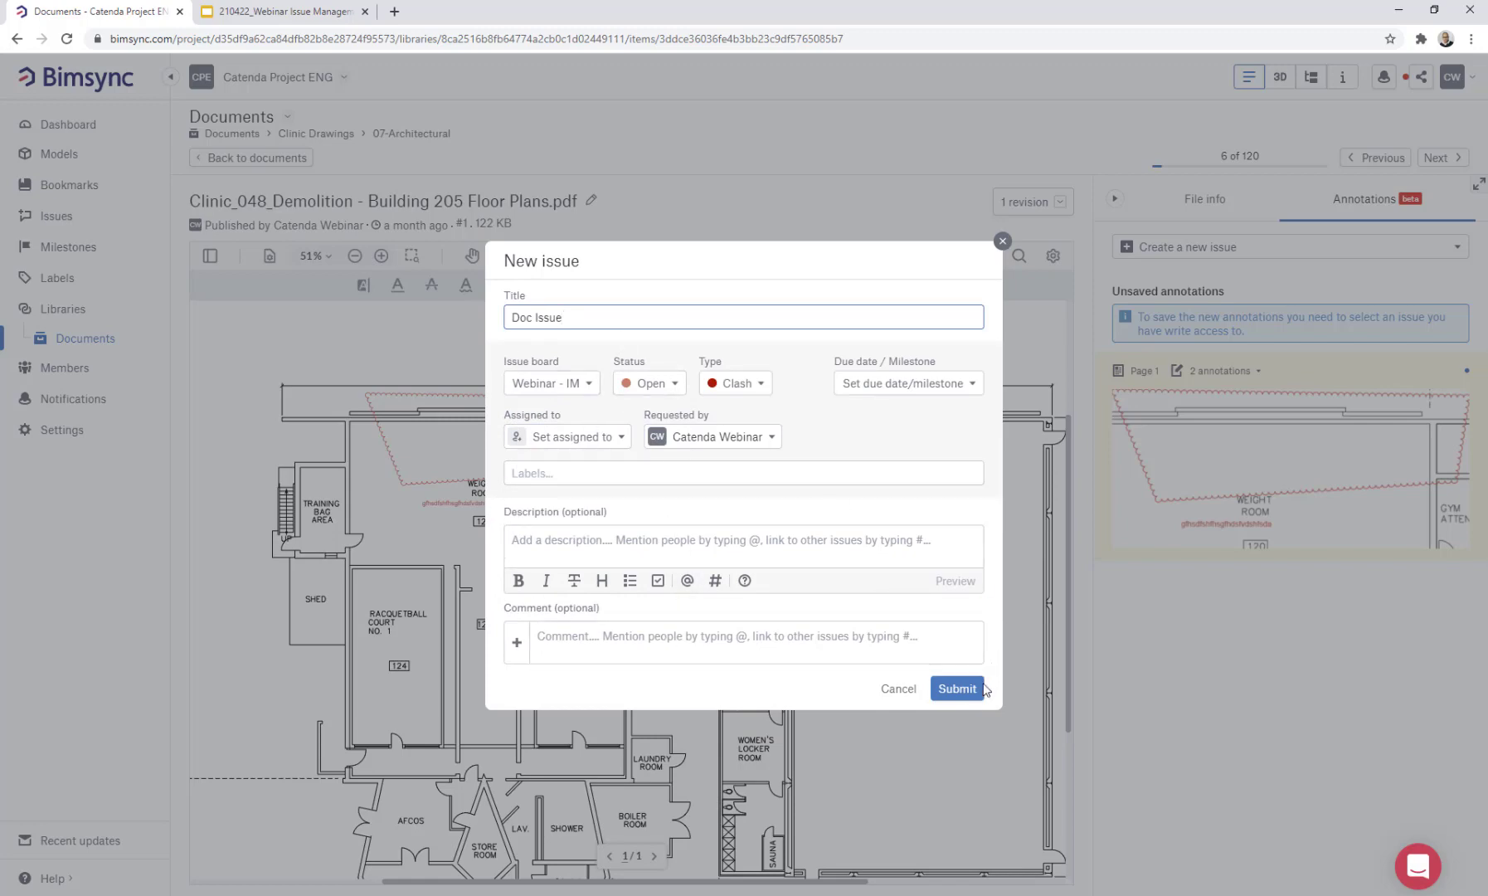
pyautogui.click(958, 690)
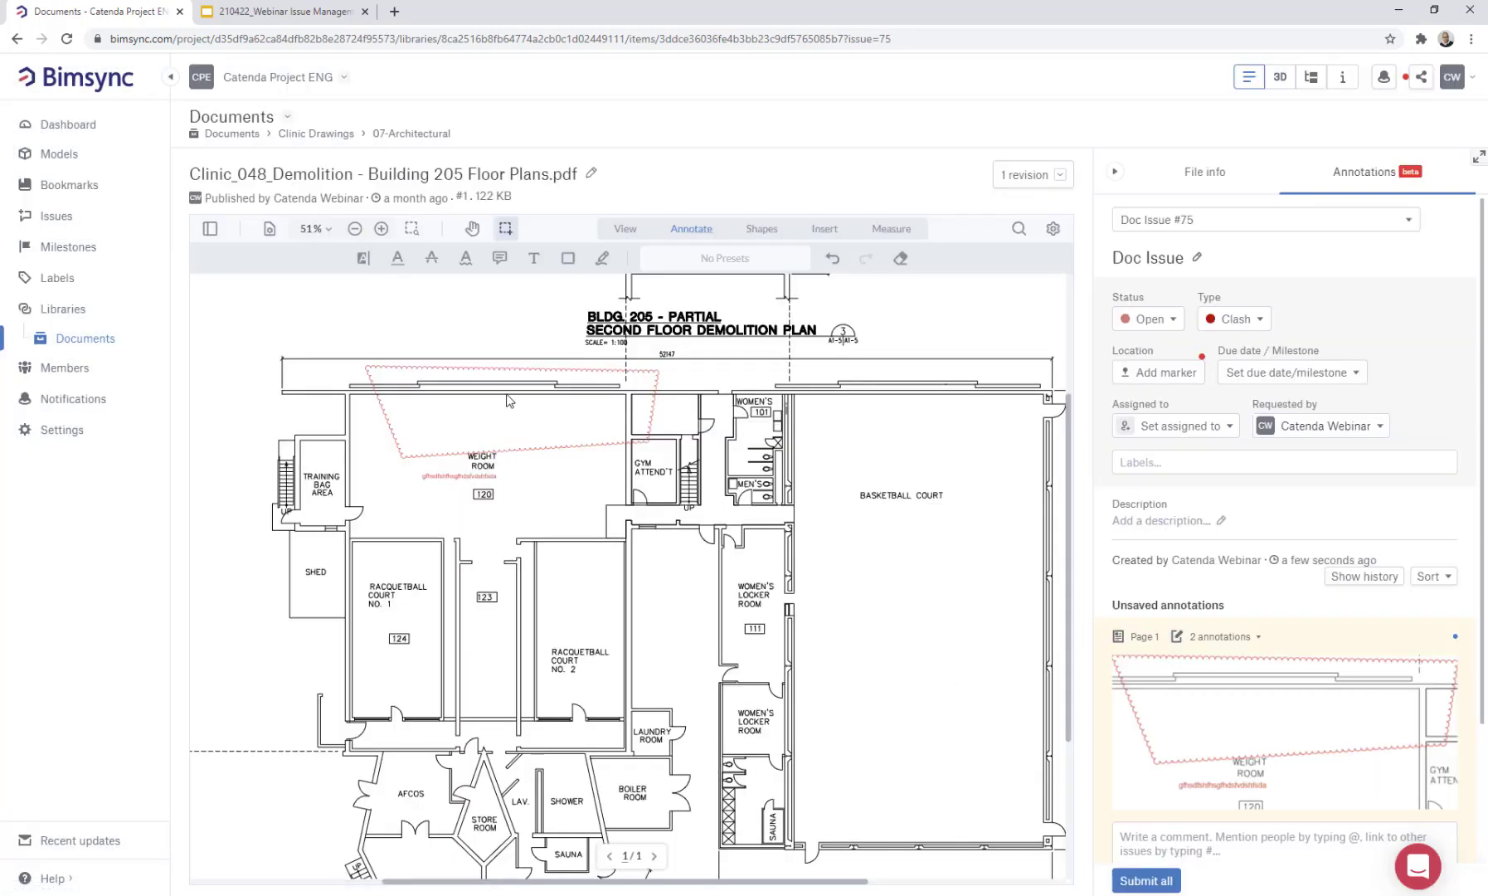
pyautogui.click(1144, 881)
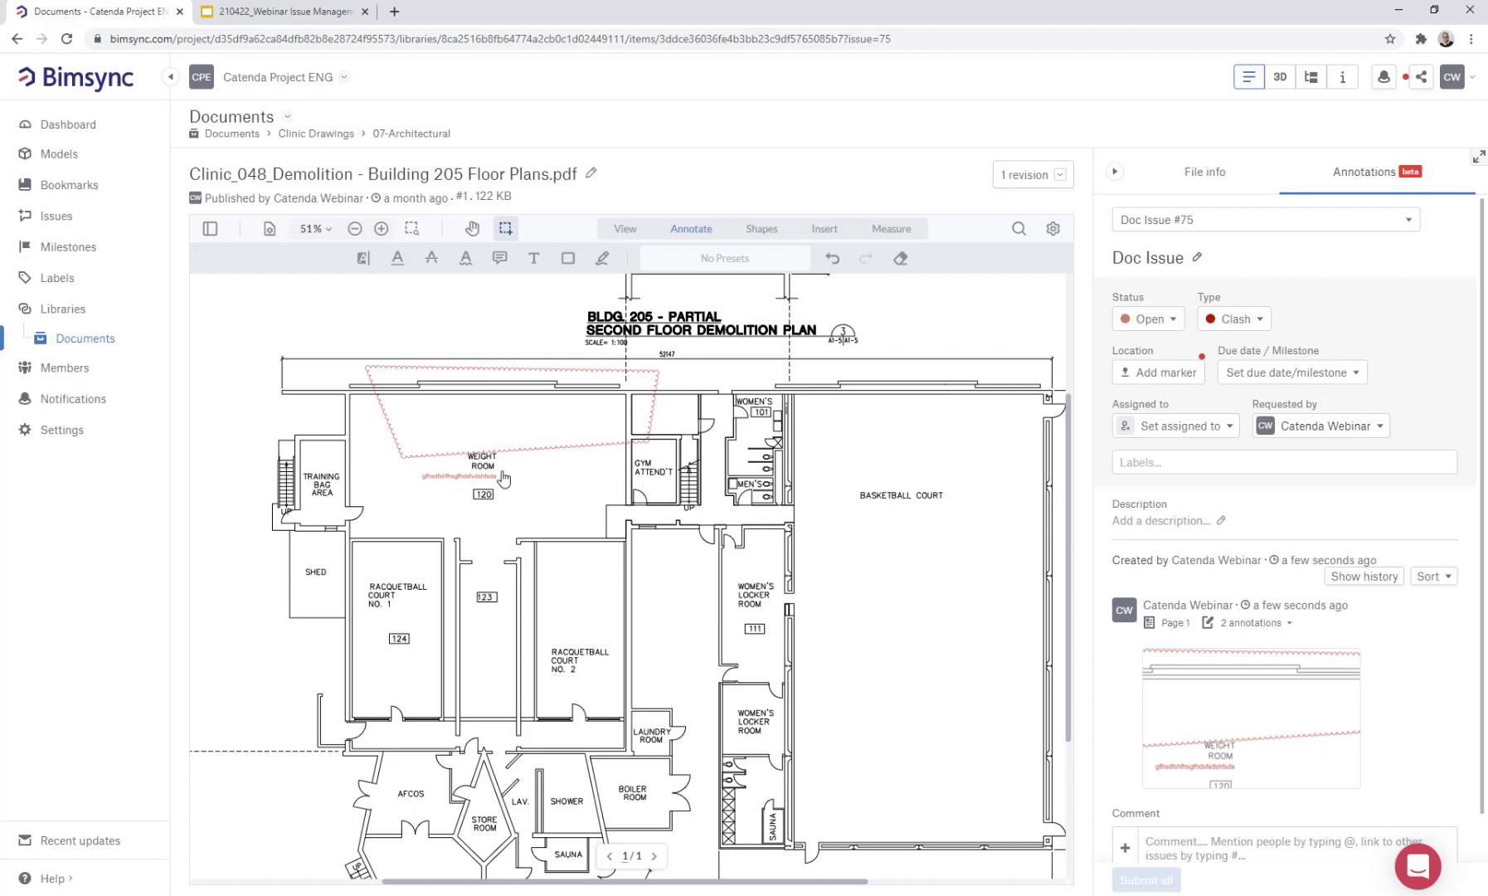
# Go to the project's issues and switch to the board "Webinar - IM" to view the new document issue
pyautogui.moveTo(1292, 676)
pyautogui.click(53, 219)
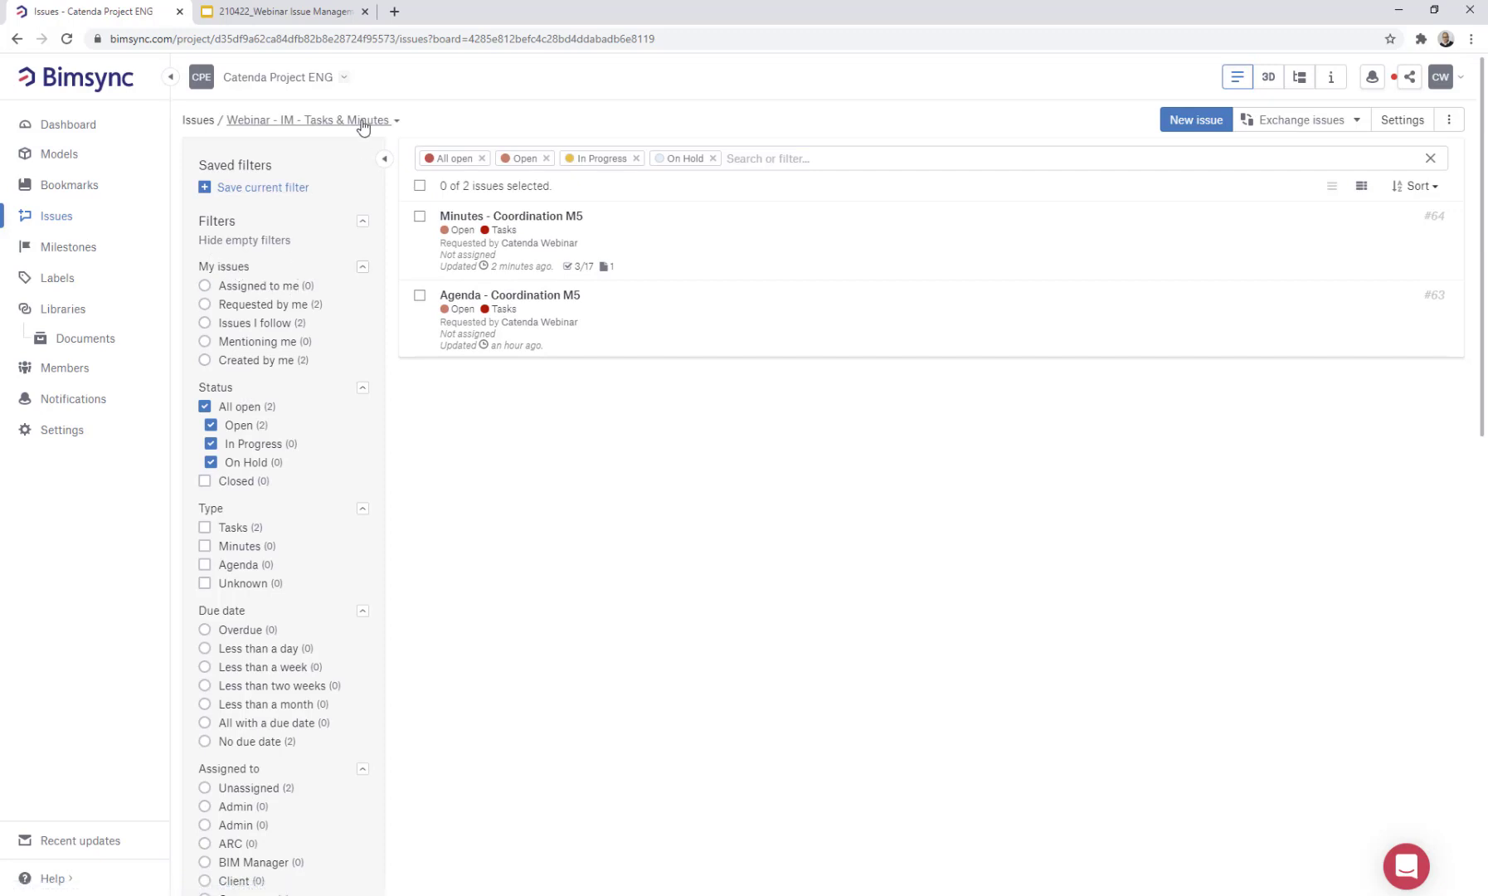
pyautogui.click(397, 121)
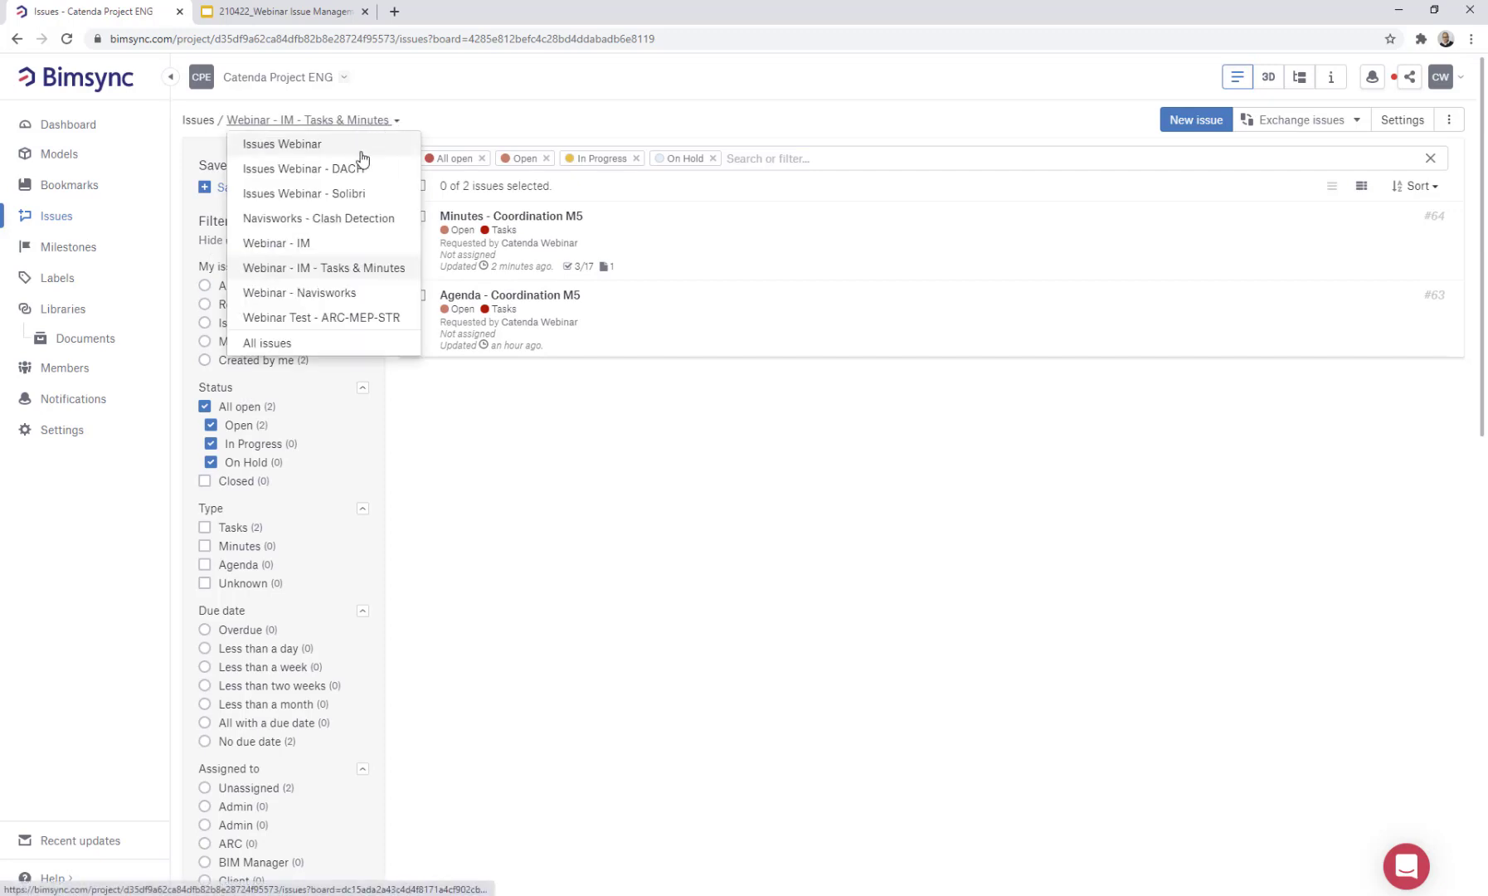
pyautogui.click(296, 245)
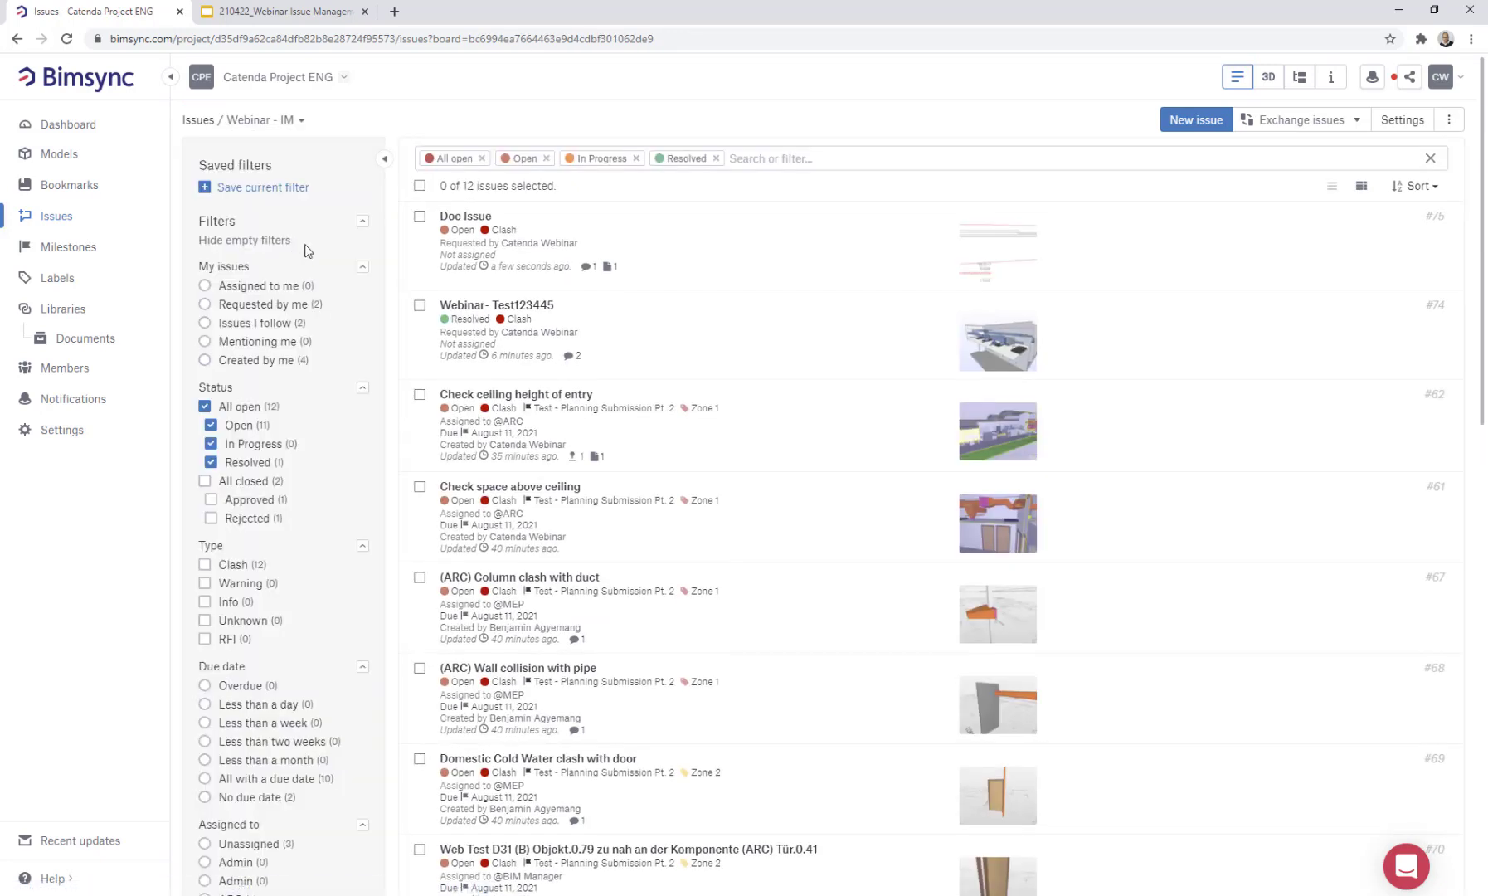